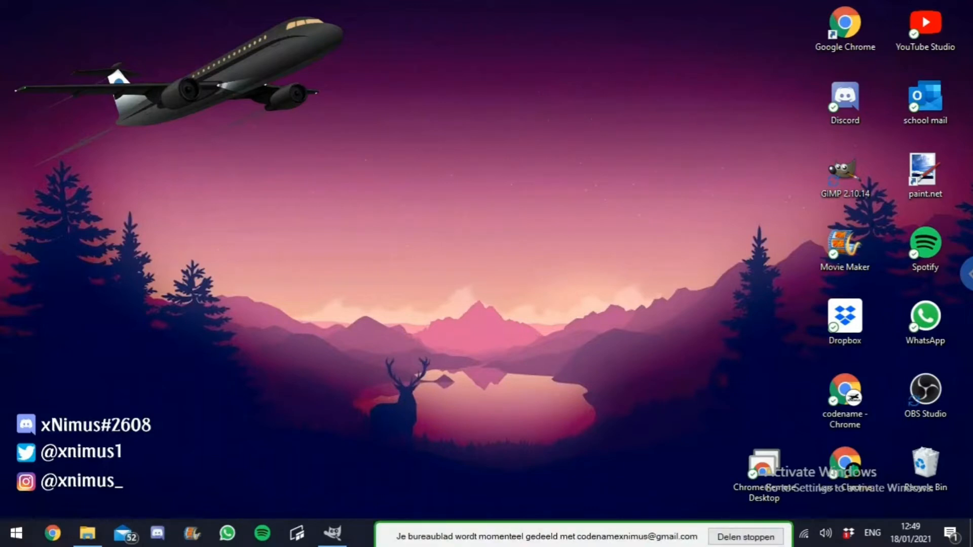
pyautogui.moveTo(141, 175); pyautogui.dragTo(503, 344)
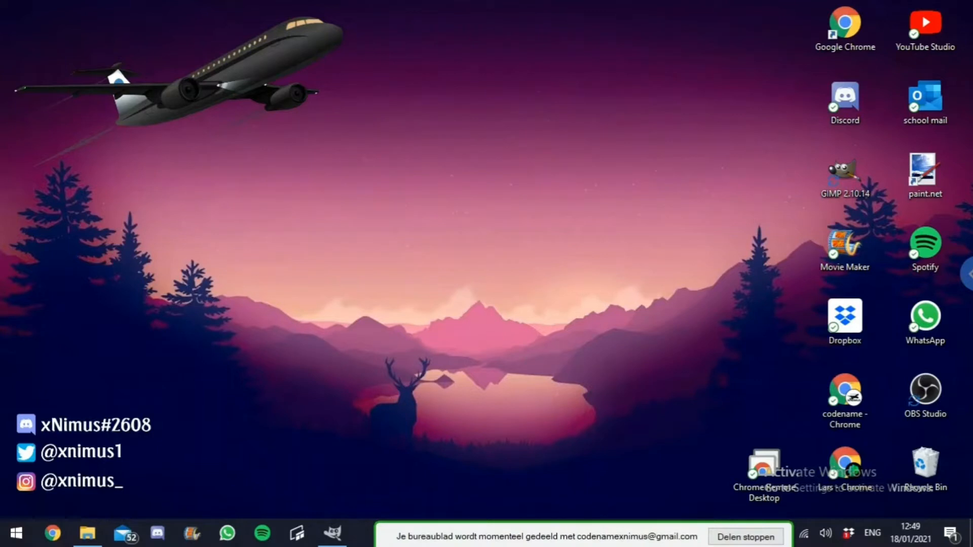
pyautogui.moveTo(1, 1); pyautogui.dragTo(567, 196)
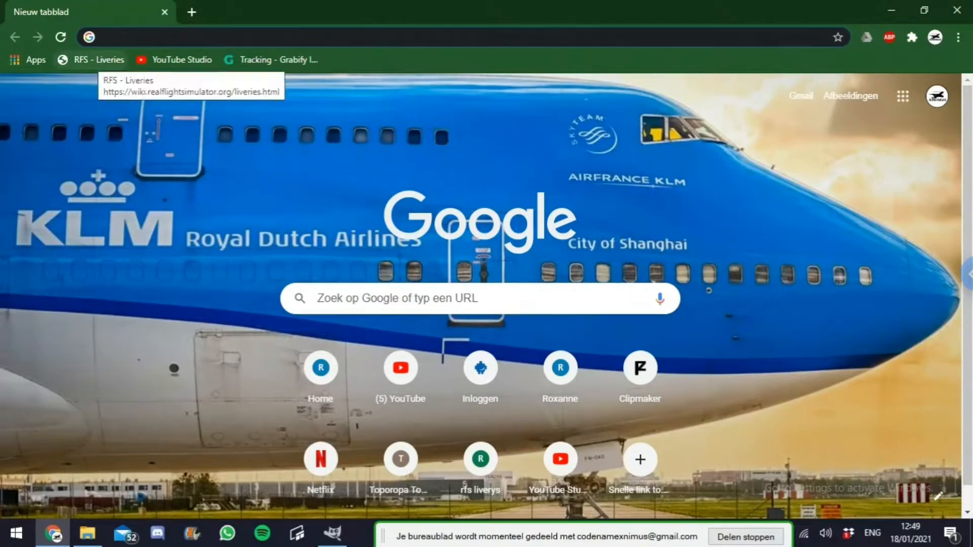
# Step: Open the bookmarked RFS - Liveries page and go to its download, edit and upload instructions
pyautogui.click(91, 60)
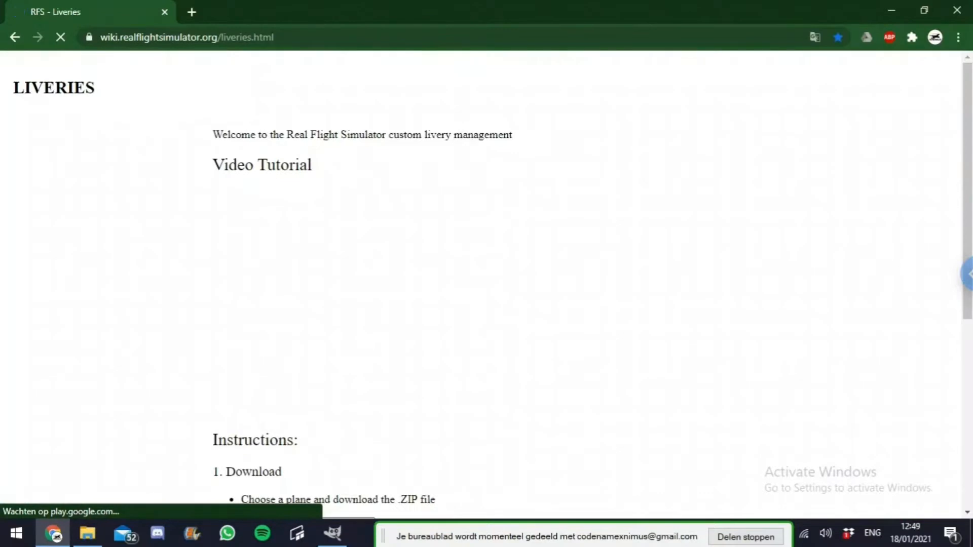
pyautogui.scroll(-1, 487, 284)
pyautogui.scroll(-1, 486, 284)
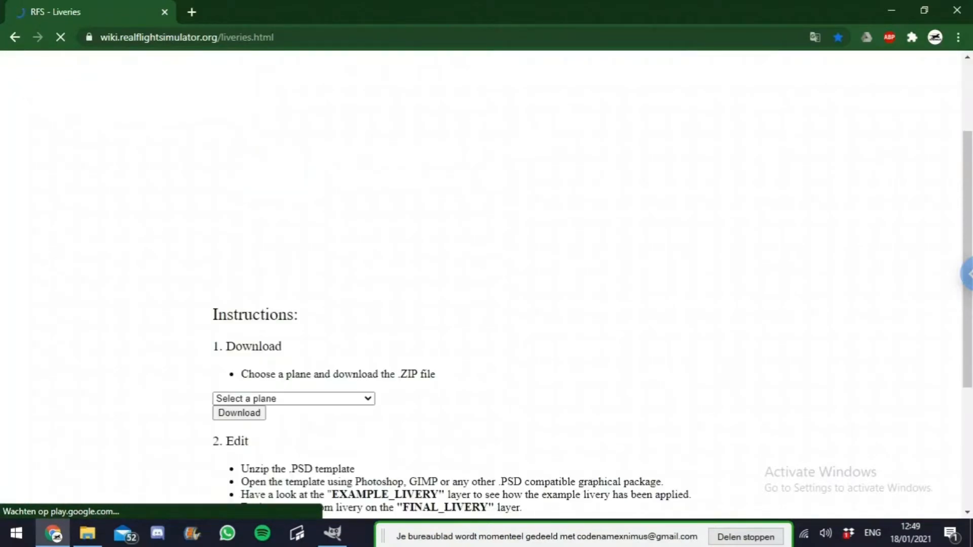
pyautogui.scroll(-4, 487, 284)
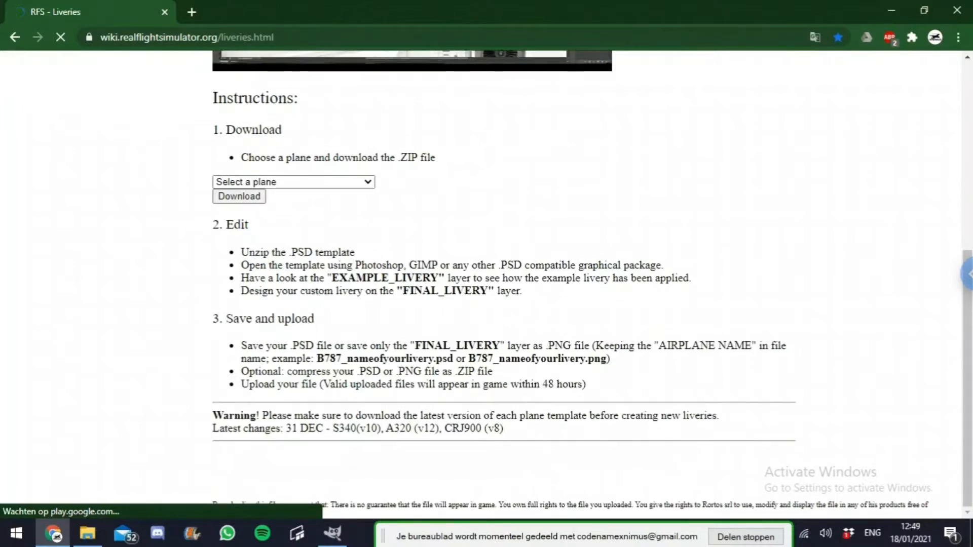
# Step: Read the warning about using the latest plane templates together with the list of latest changes
pyautogui.moveTo(262, 415); pyautogui.dragTo(504, 428)
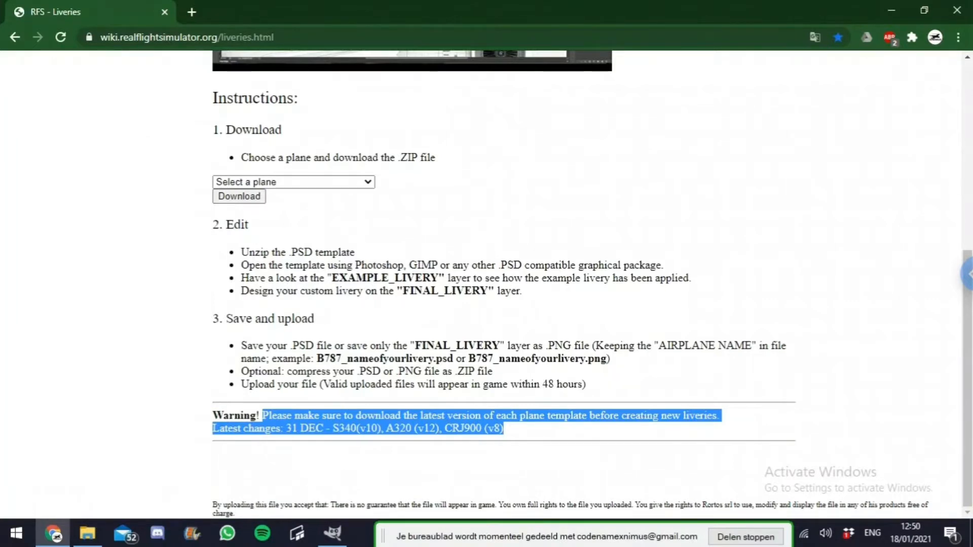
pyautogui.click(504, 428)
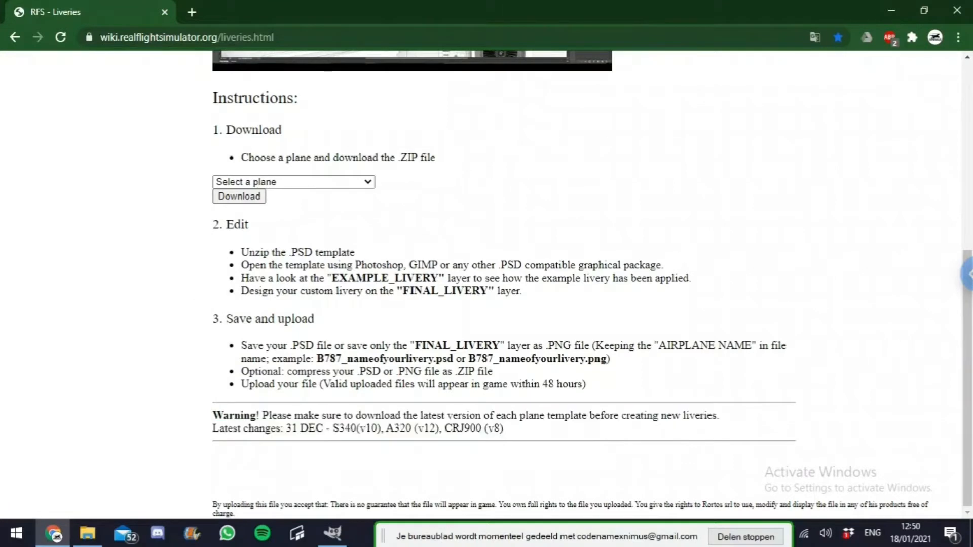
pyautogui.moveTo(504, 428)
pyautogui.mouseDown()
pyautogui.moveTo(250, 428)
pyautogui.moveTo(250, 416)
pyautogui.moveTo(262, 415)
pyautogui.mouseUp()
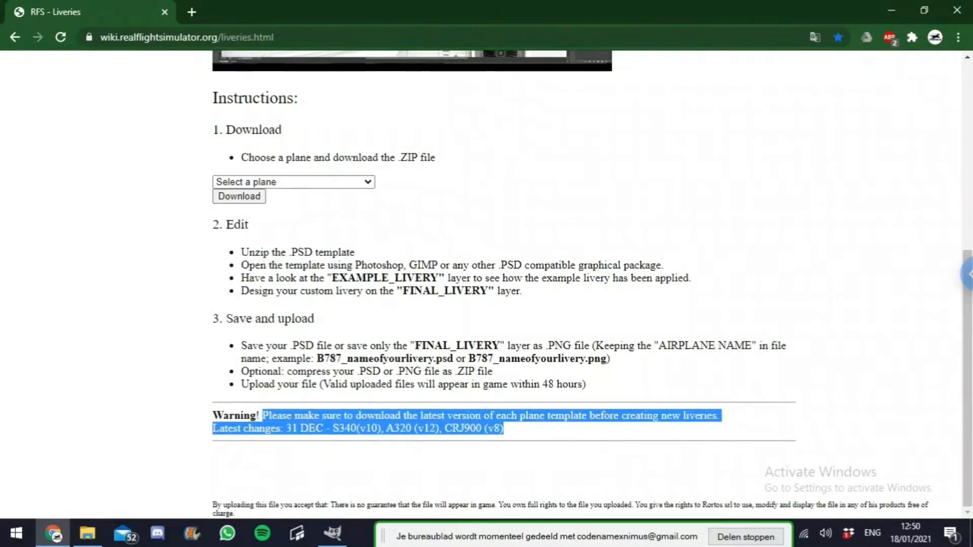
pyautogui.click(262, 415)
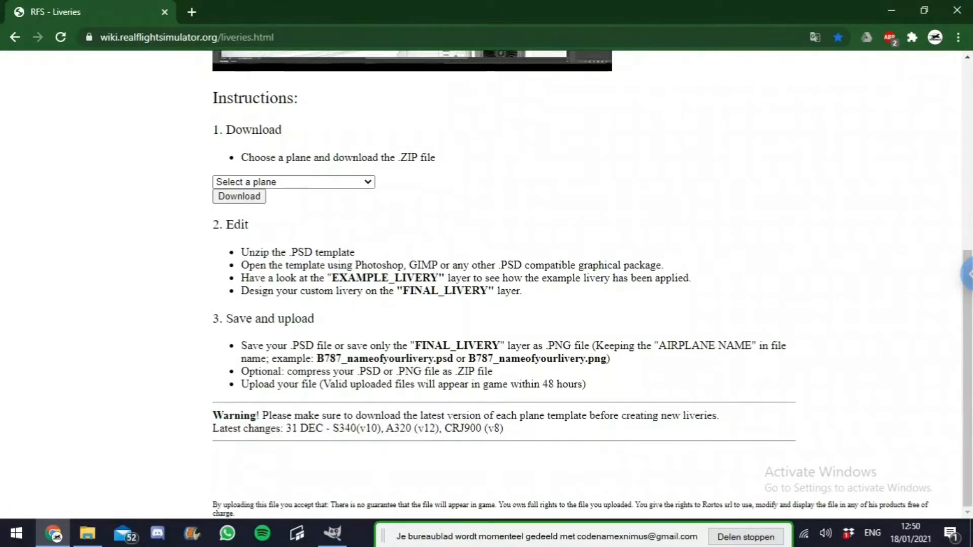
pyautogui.moveTo(262, 416); pyautogui.dragTo(504, 429)
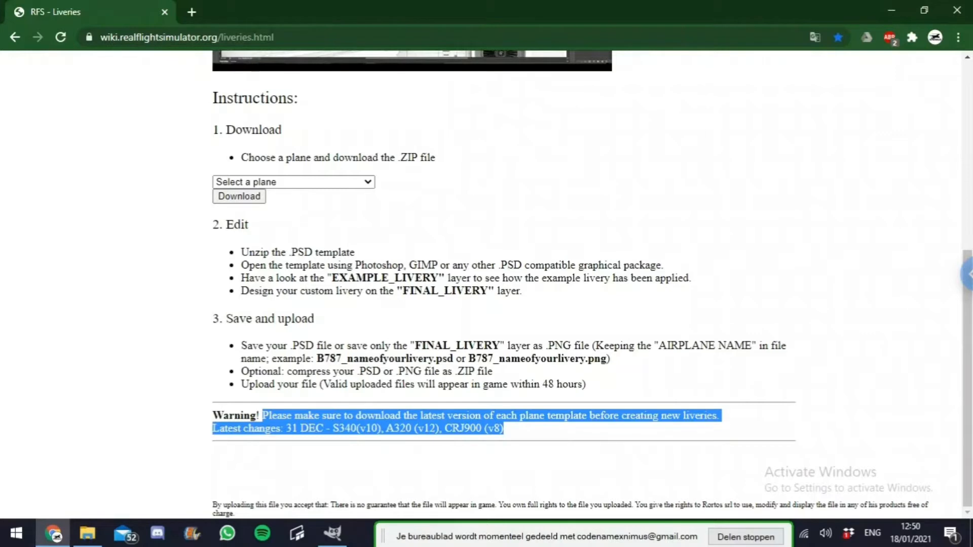
pyautogui.click(503, 428)
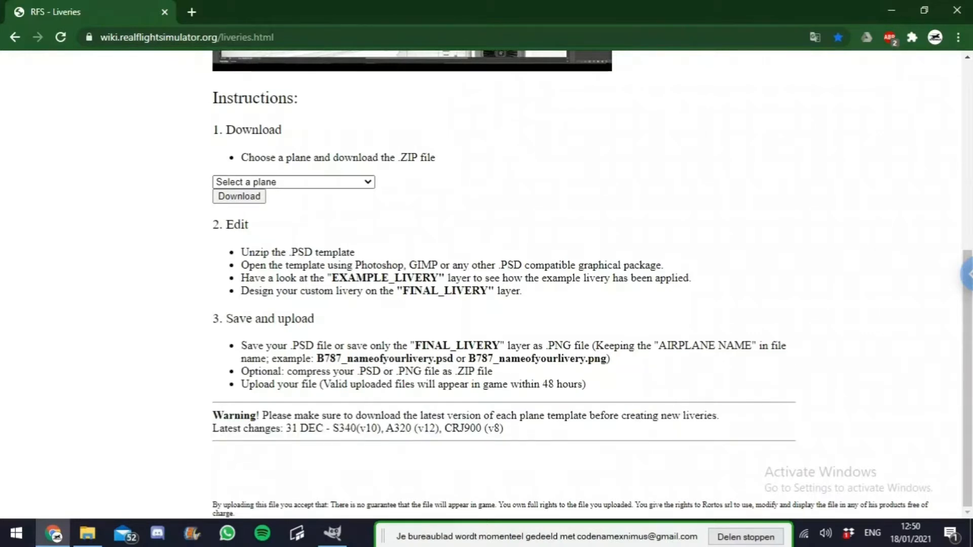
# Step: Look through the available planes and choose EMBRAER 190 as the livery template to download
pyautogui.scroll(1, 507, 284)
pyautogui.click(293, 253)
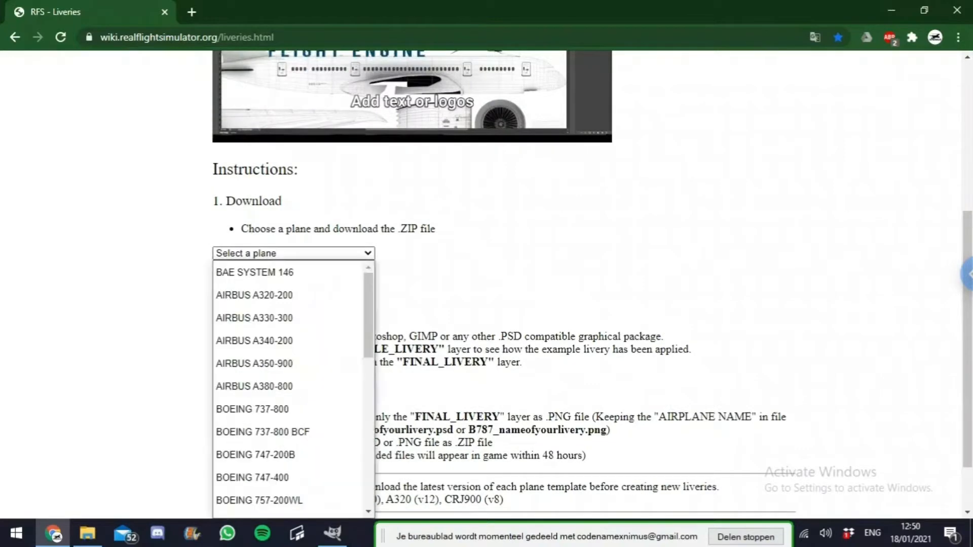
pyautogui.scroll(-5, 288, 295)
pyautogui.scroll(-3, 288, 301)
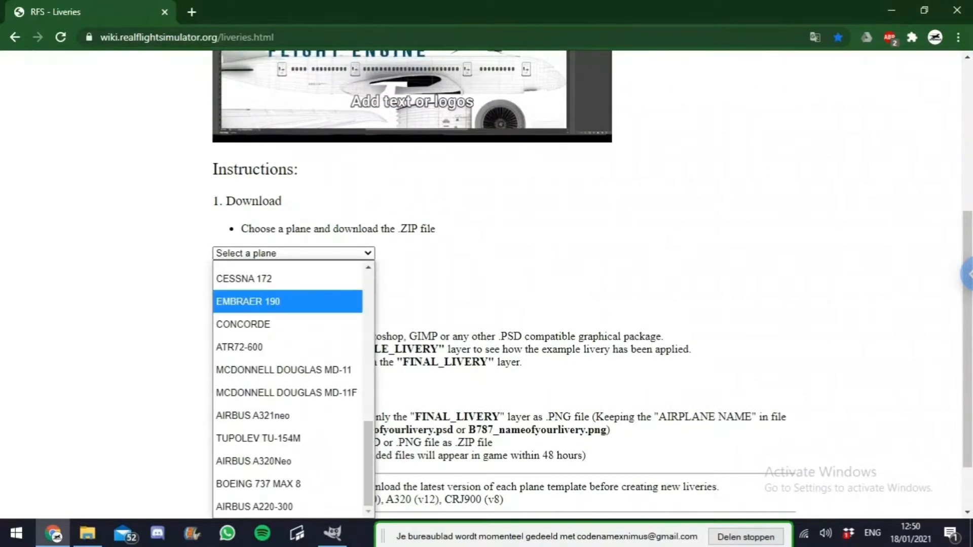
pyautogui.scroll(-1, 507, 284)
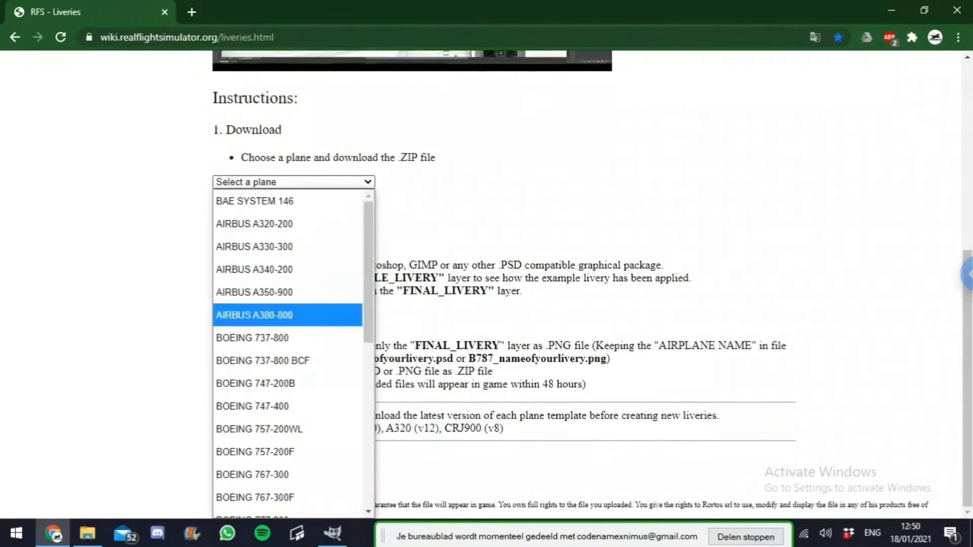
pyautogui.scroll(-6, 288, 315)
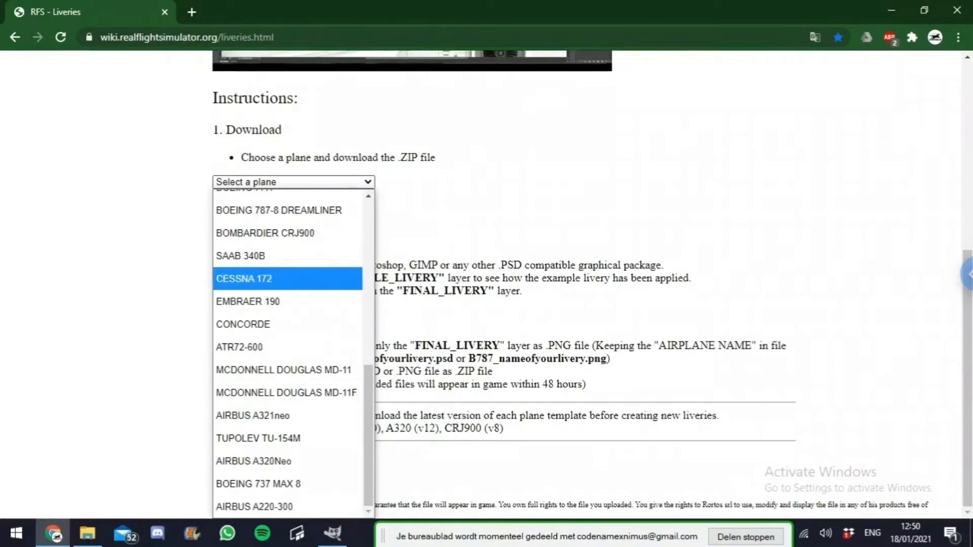
pyautogui.scroll(3, 287, 289)
pyautogui.scroll(-3, 288, 386)
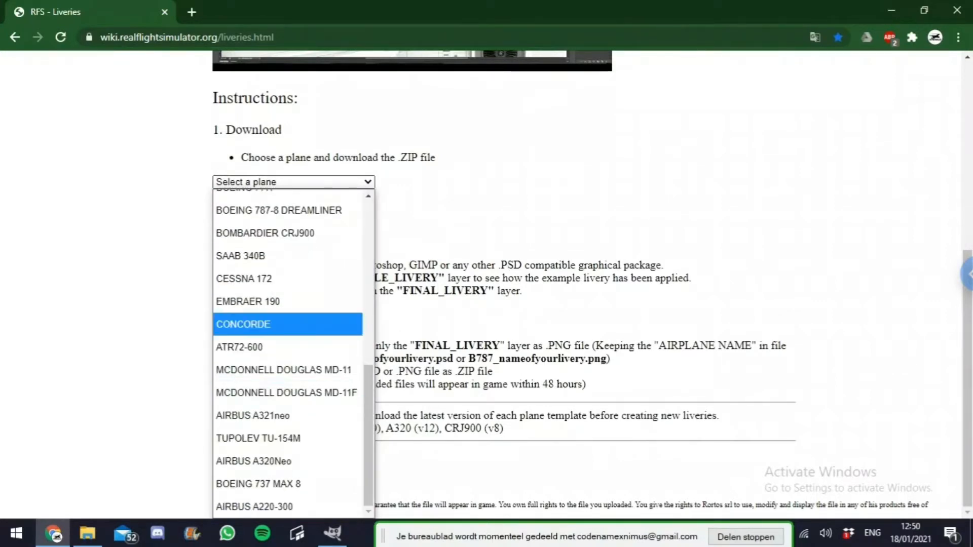
pyautogui.click(247, 301)
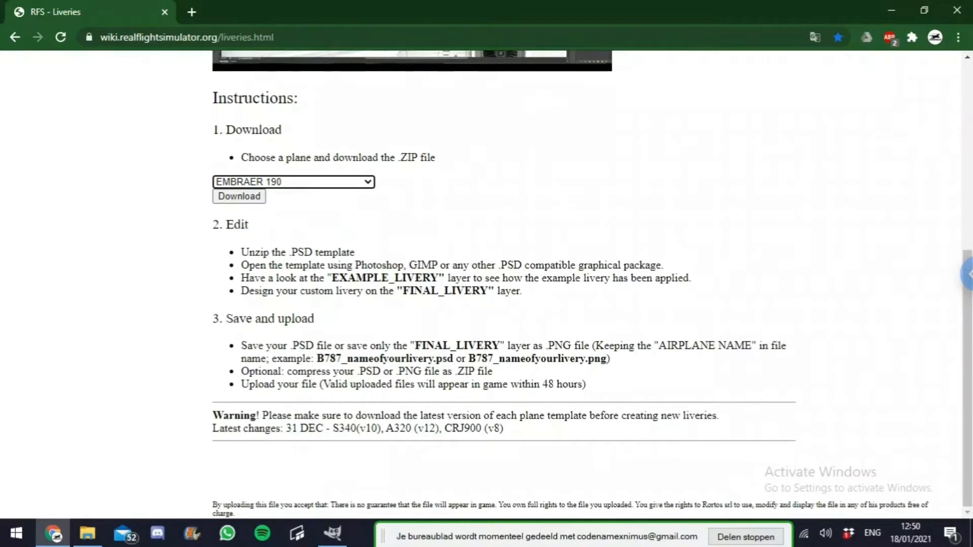
# Step: Switch to the File Explorer window with the downloaded template archive and open E190_LiveryTemplate_v7 in GIMP
pyautogui.moveTo(87, 533)
pyautogui.click(87, 474)
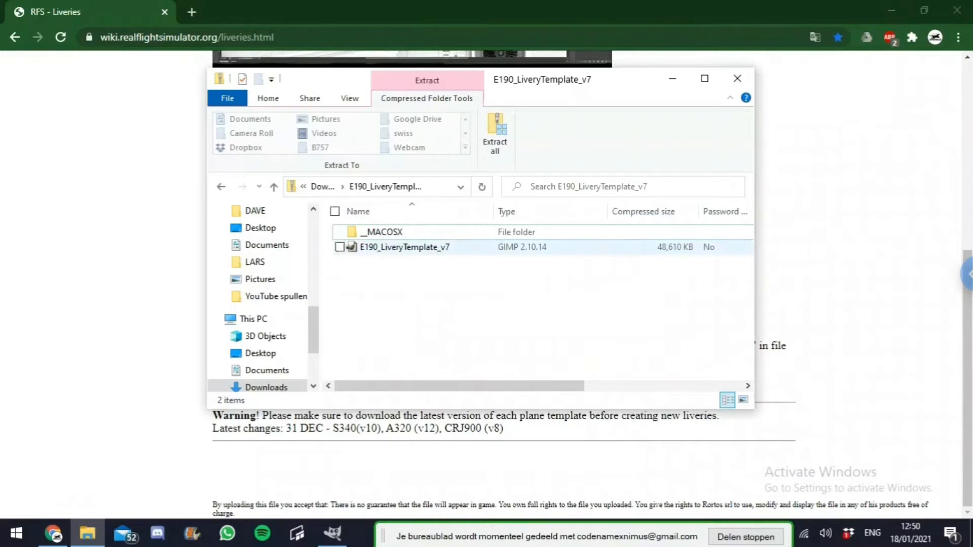
pyautogui.click(405, 247)
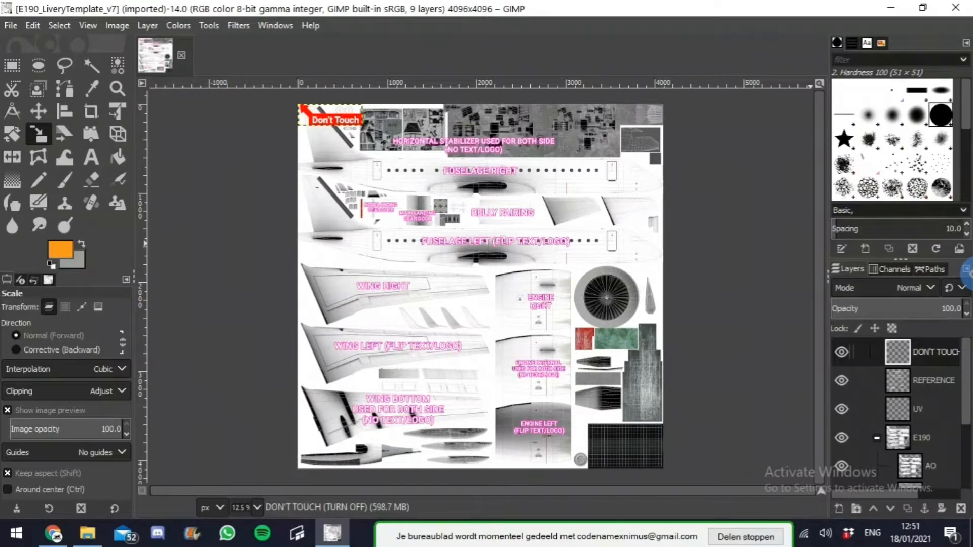
# Step: Examine the black, white and red pixels that the Don't Touch arrow marks in the template's corner
pyautogui.keyDown('ctrl'); pyautogui.scroll(8, 301, 102); pyautogui.keyUp('ctrl')
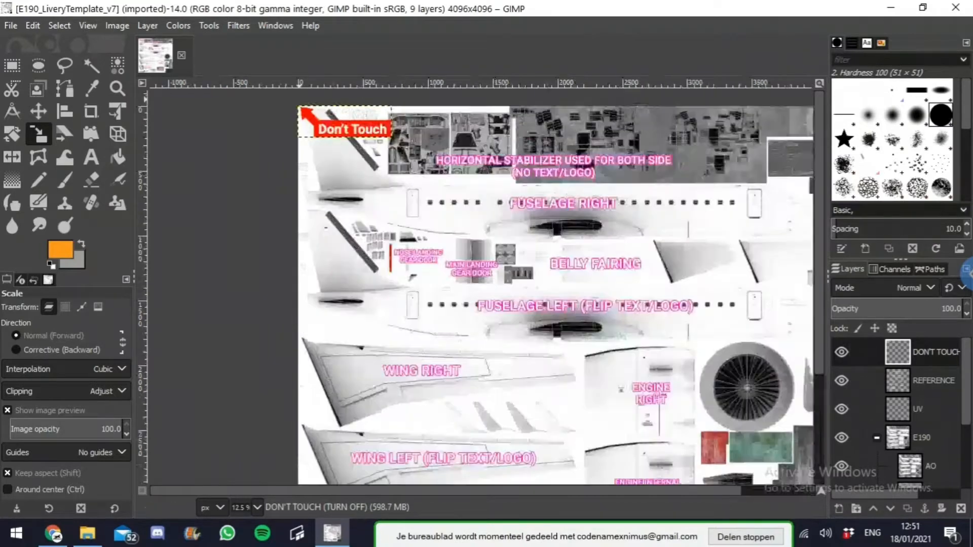
pyautogui.keyDown('ctrl'); pyautogui.scroll(1, 356, 243); pyautogui.keyUp('ctrl')
pyautogui.keyDown('ctrl'); pyautogui.scroll(-6, 356, 242); pyautogui.keyUp('ctrl')
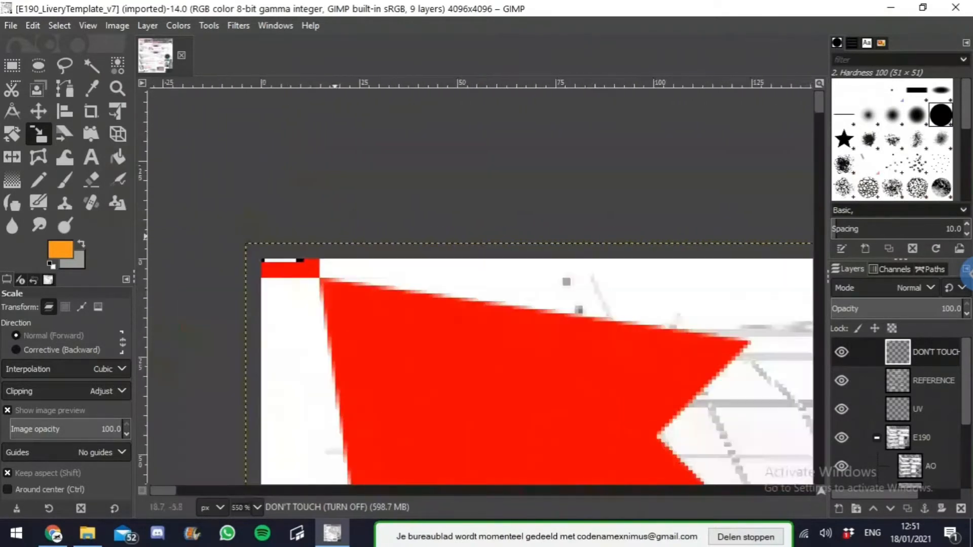
pyautogui.keyDown('ctrl'); pyautogui.scroll(14, 333, 239); pyautogui.keyUp('ctrl')
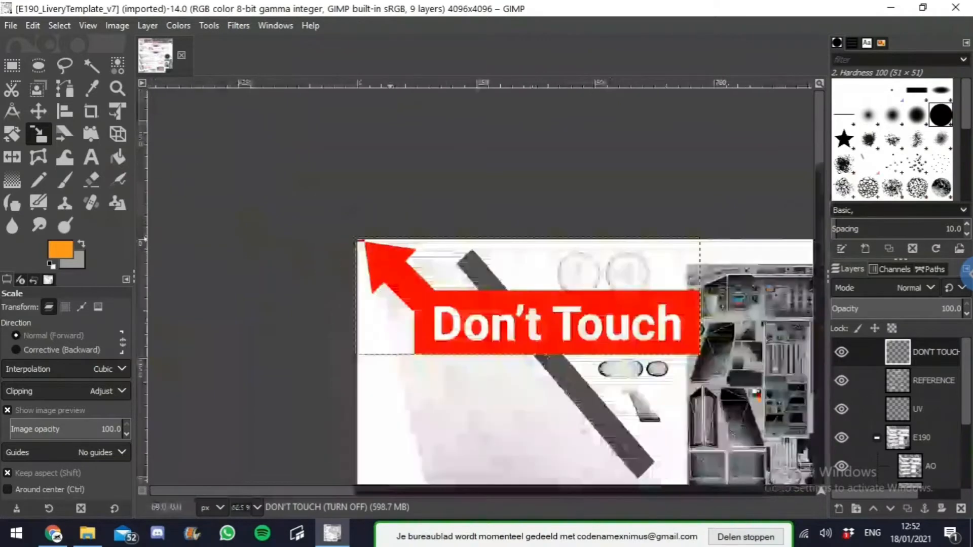
pyautogui.keyDown('ctrl'); pyautogui.scroll(3, 556, 296); pyautogui.keyUp('ctrl')
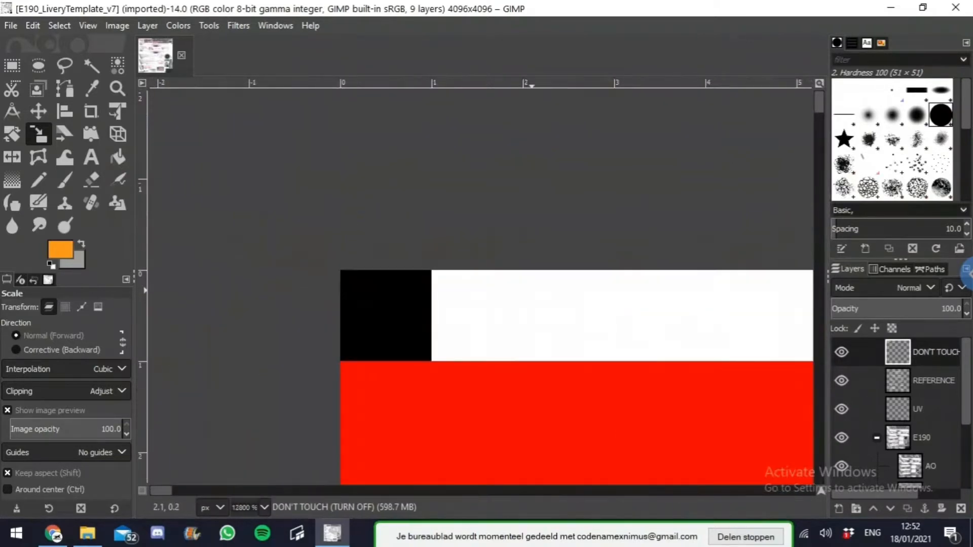
pyautogui.hscroll(1, 528, 296)
pyautogui.keyDown('ctrl'); pyautogui.scroll(-3, 531, 300); pyautogui.keyUp('ctrl')
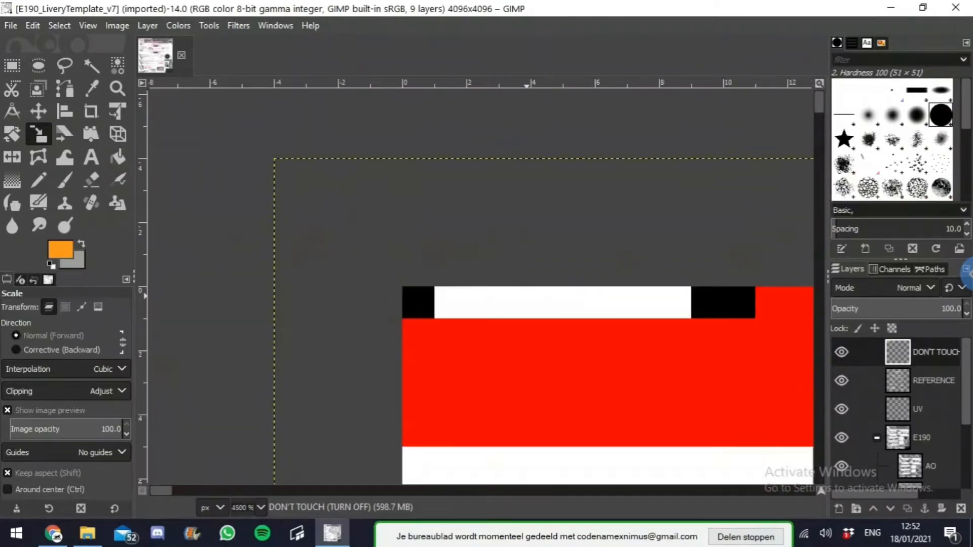
pyautogui.hscroll(3, 527, 297)
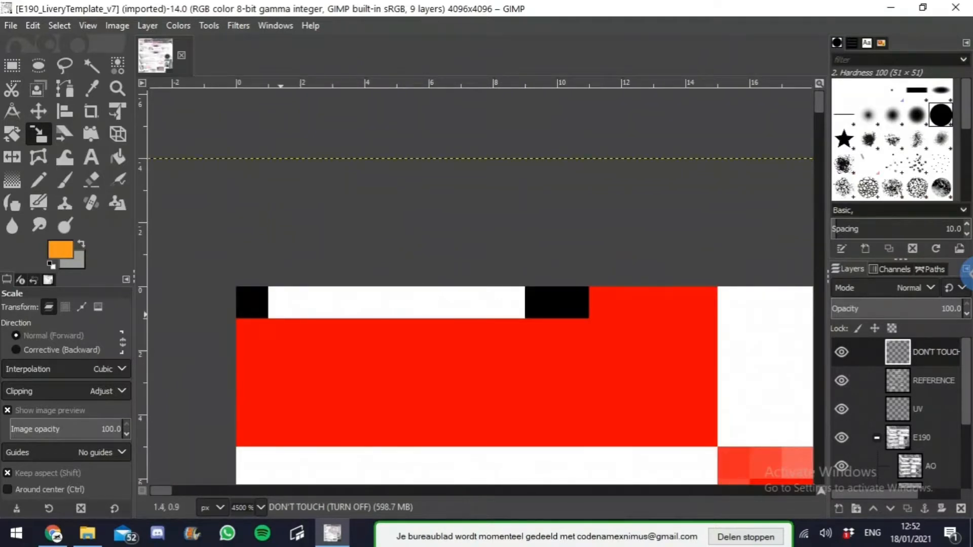
# Step: Mark the 11 × 1 px black-and-white strip in the template's corner with a rectangular selection, and clear it
pyautogui.click(11, 65)
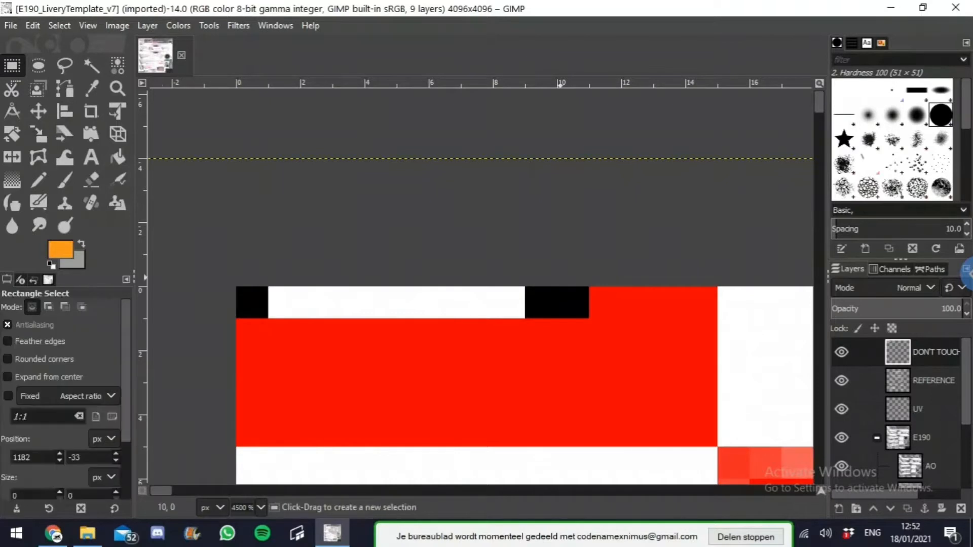
pyautogui.moveTo(578, 309); pyautogui.dragTo(238, 287)
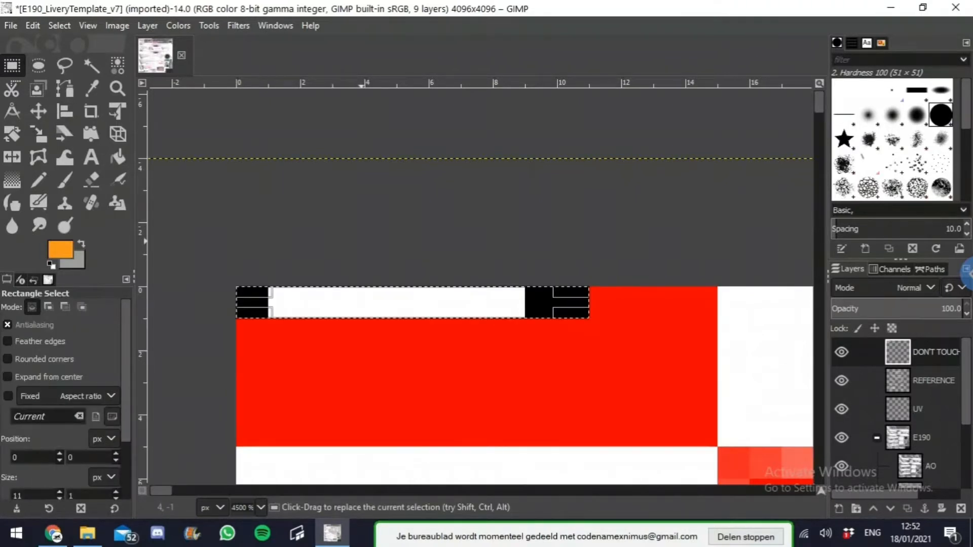
pyautogui.click(363, 242)
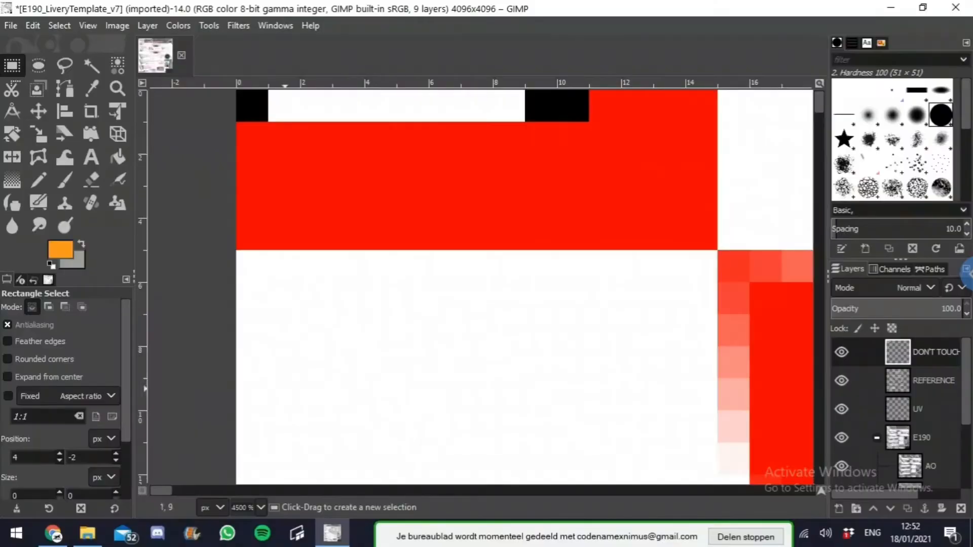
# Step: Mark a 16 × 3 px rectangle directly below the red corner block, and clear the selection
pyautogui.moveTo(238, 251); pyautogui.dragTo(750, 347)
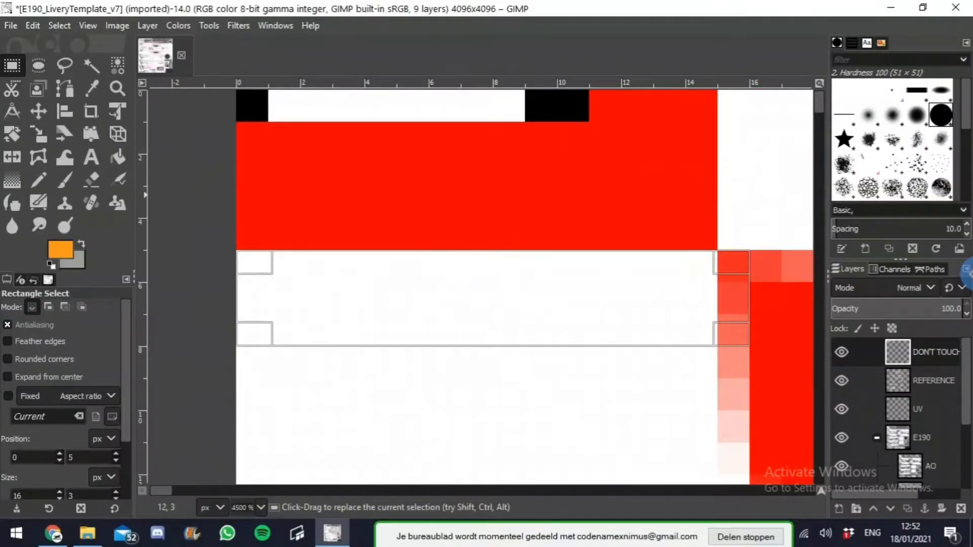
pyautogui.press('-')
pyautogui.press('-')
pyautogui.press('-')
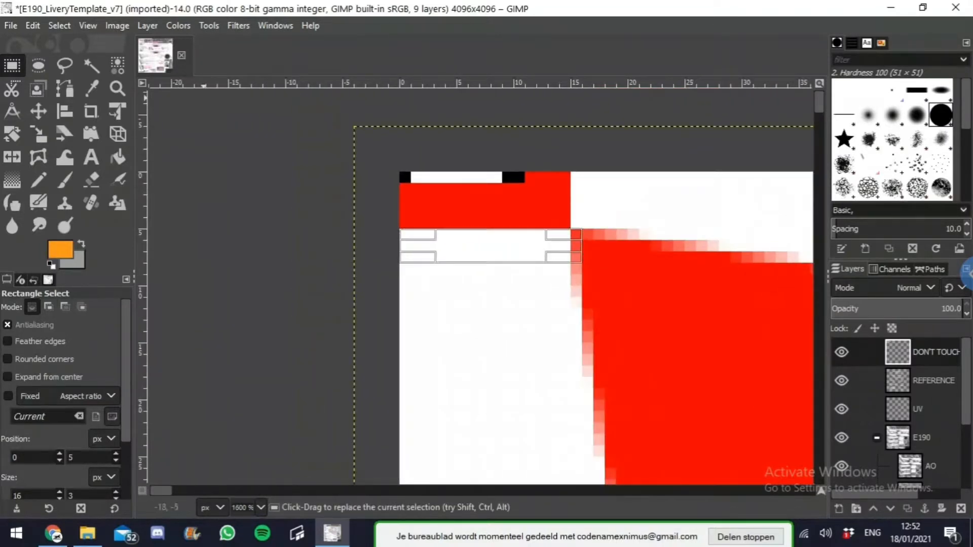
pyautogui.click(250, 124)
# Step: Hide the DON'T TOUCH layer of the livery template
pyautogui.scroll(-5, 250, 124)
pyautogui.scroll(-4, 405, 228)
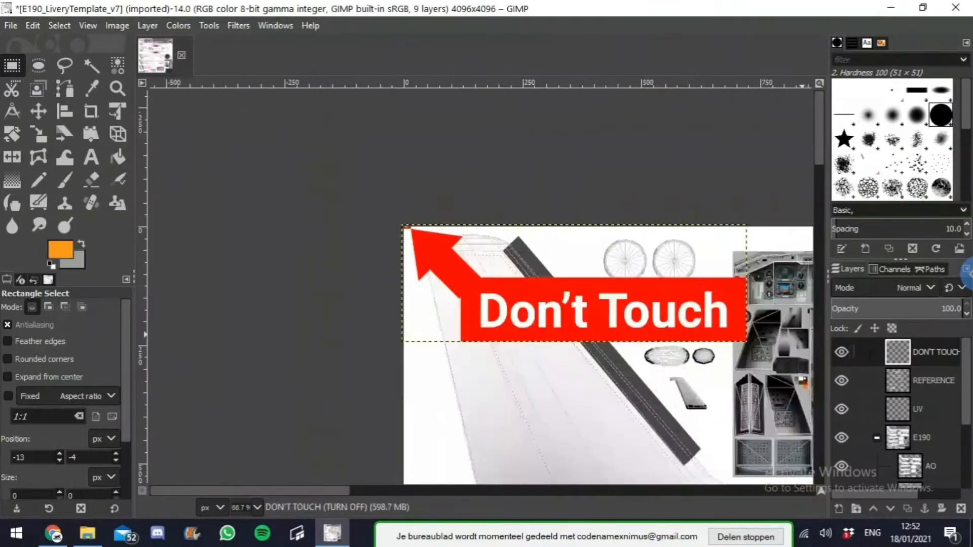
pyautogui.click(841, 351)
# Step: Examine the labelled areas of the template, including the stabilizer, fuselage sides, belly fairing, wings and engines
pyautogui.scroll(-5, 490, 284)
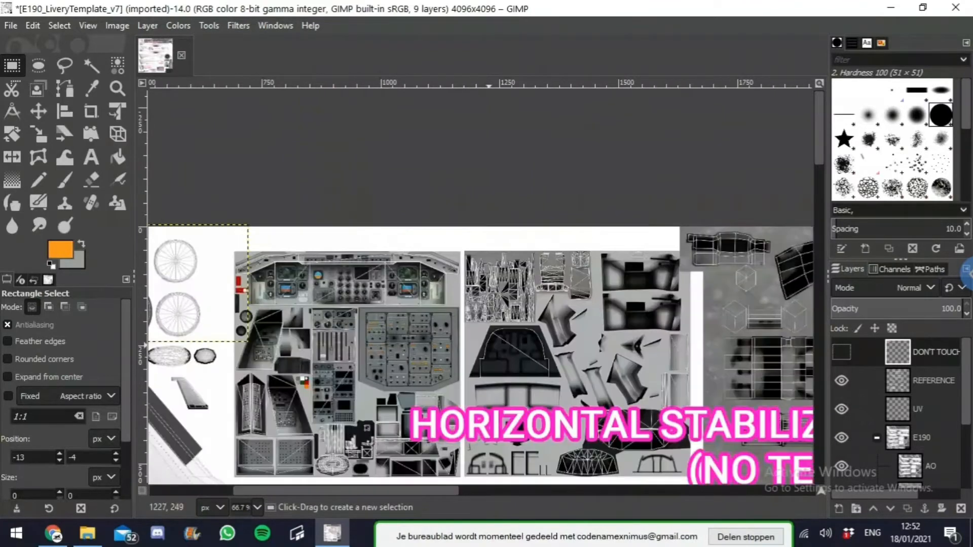
pyautogui.scroll(-4, 486, 294)
pyautogui.hscroll(6, 486, 294)
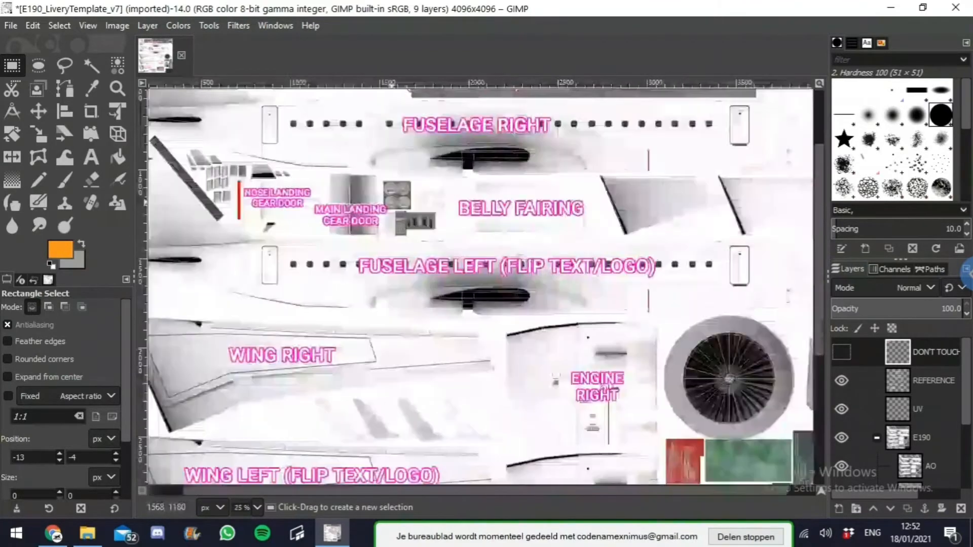
pyautogui.scroll(4, 486, 294)
pyautogui.scroll(5, 456, 314)
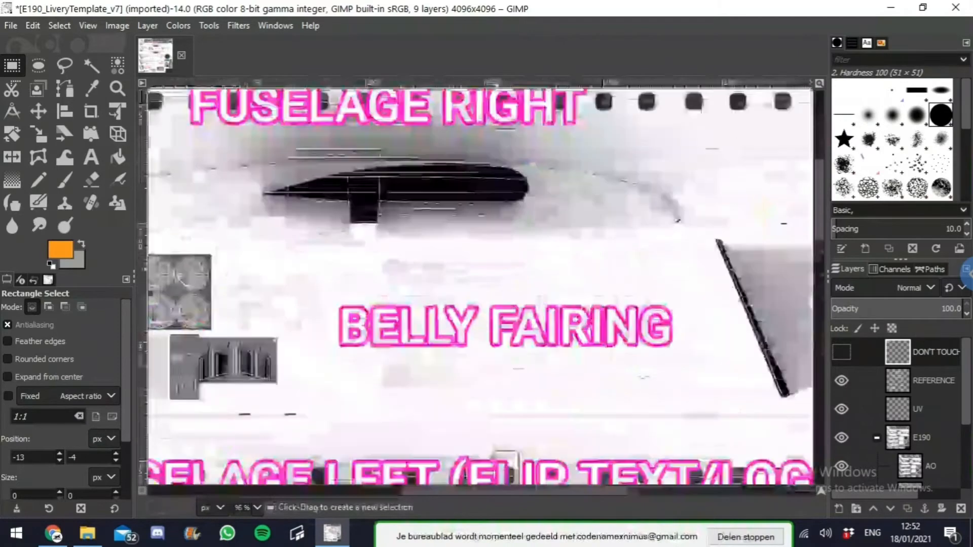
pyautogui.scroll(-4, 456, 314)
pyautogui.scroll(-3, 213, 304)
pyautogui.scroll(8, 213, 304)
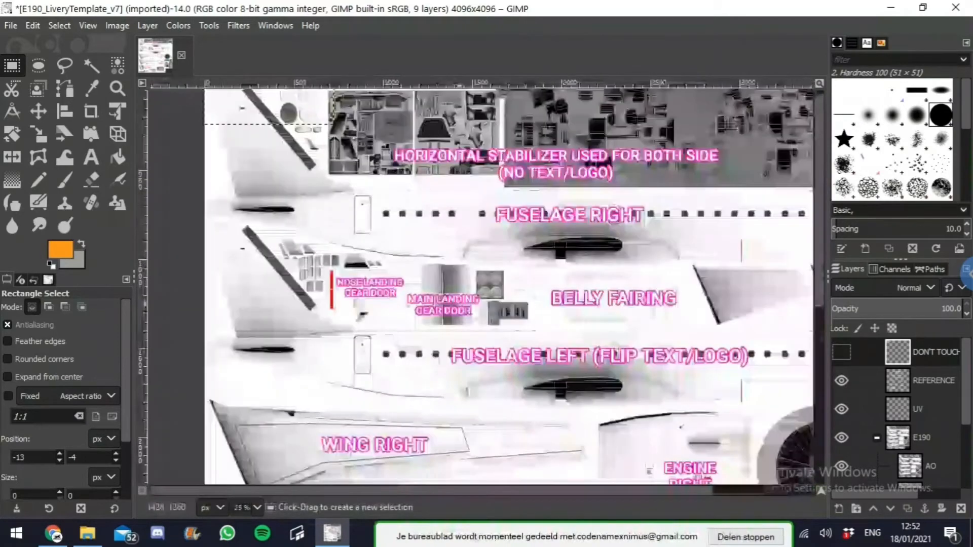
# Step: Hide the REFERENCE layer of the livery template and make the UV layer active
pyautogui.scroll(-4, 547, 293)
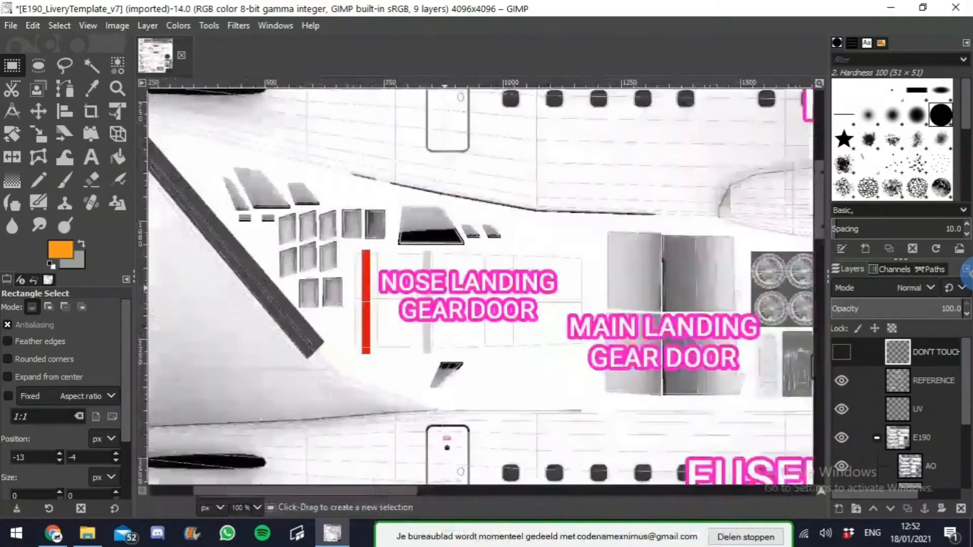
pyautogui.scroll(-5, 403, 358)
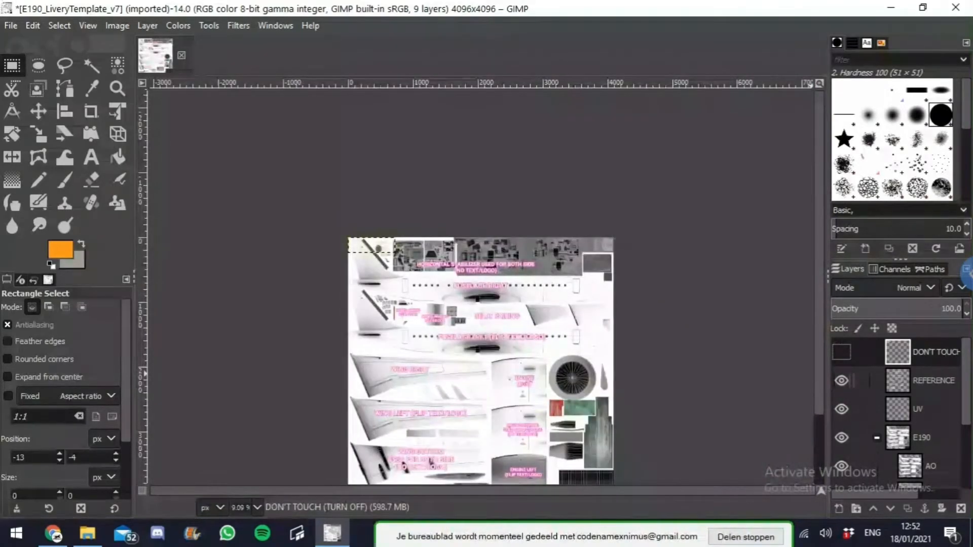
pyautogui.press('Down')
pyautogui.press('Down')
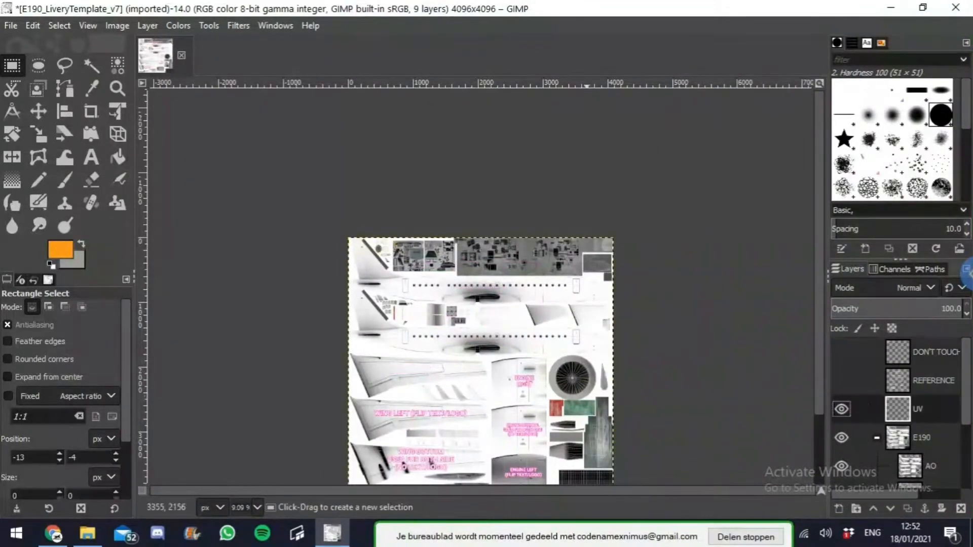
# Step: Mark a 26 × 15 px rectangle just above the top edge line of the upper fuselage, and clear the selection
pyautogui.scroll(12, 460, 294)
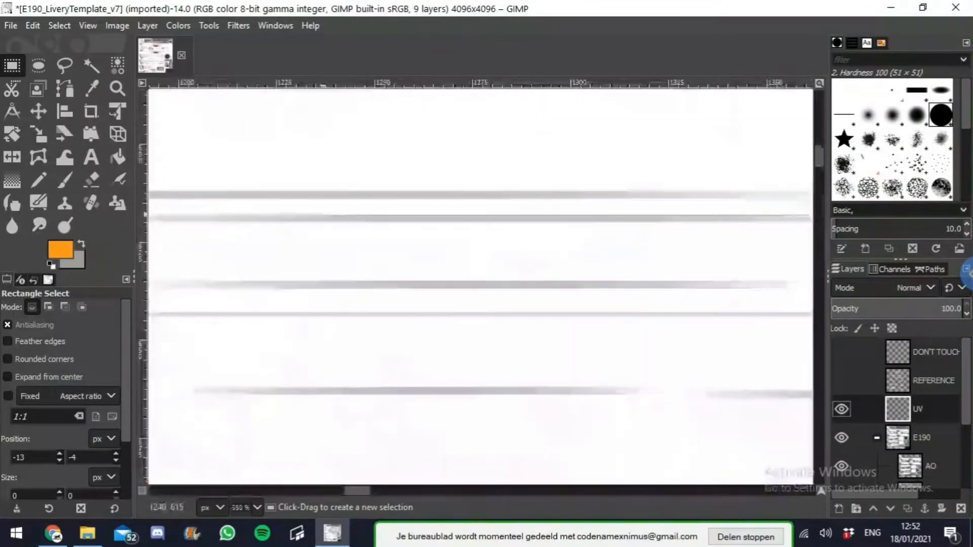
pyautogui.scroll(-9, 459, 294)
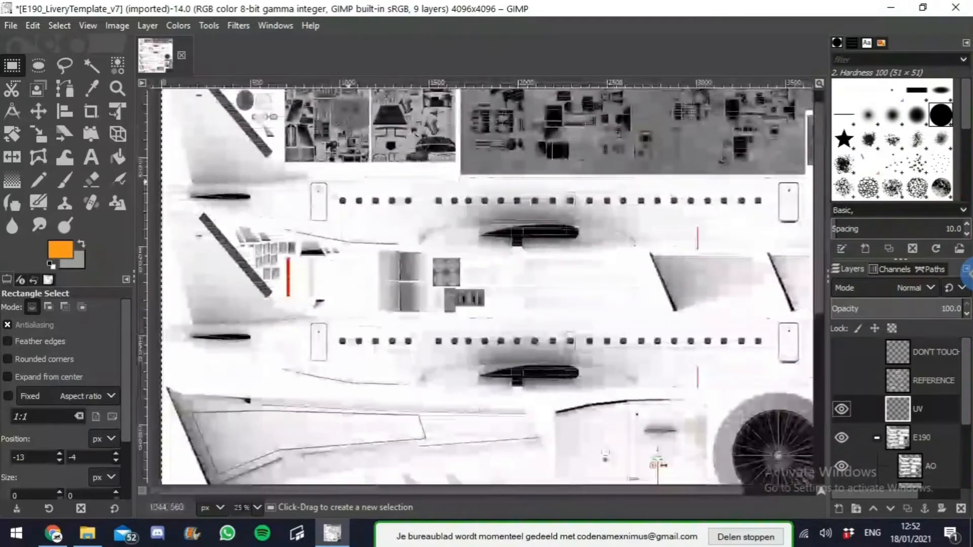
pyautogui.scroll(10, 350, 283)
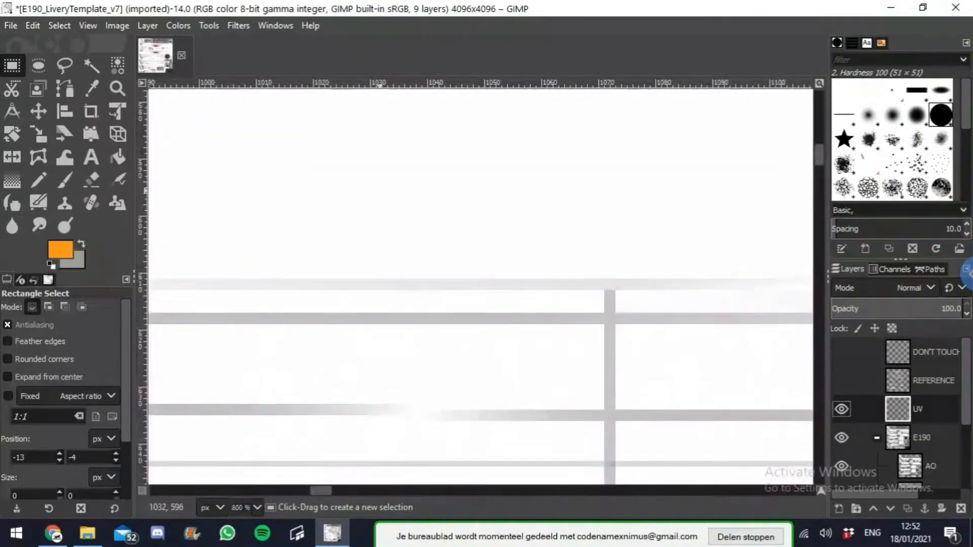
pyautogui.moveTo(382, 193); pyautogui.dragTo(599, 370)
pyautogui.click(341, 193)
pyautogui.moveTo(341, 193); pyautogui.dragTo(489, 278)
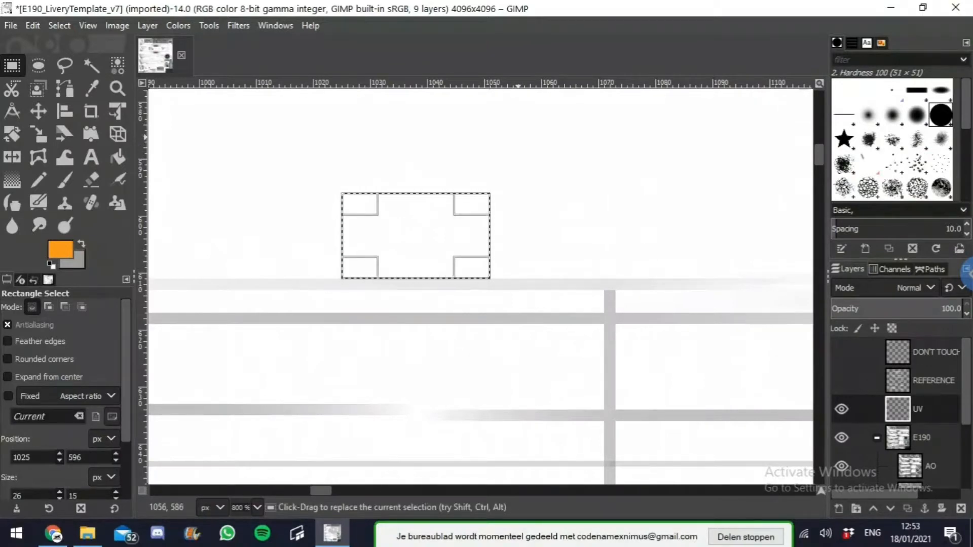
pyautogui.click(521, 136)
pyautogui.keyDown('ctrl'); pyautogui.scroll(-4, 521, 136); pyautogui.keyUp('ctrl')
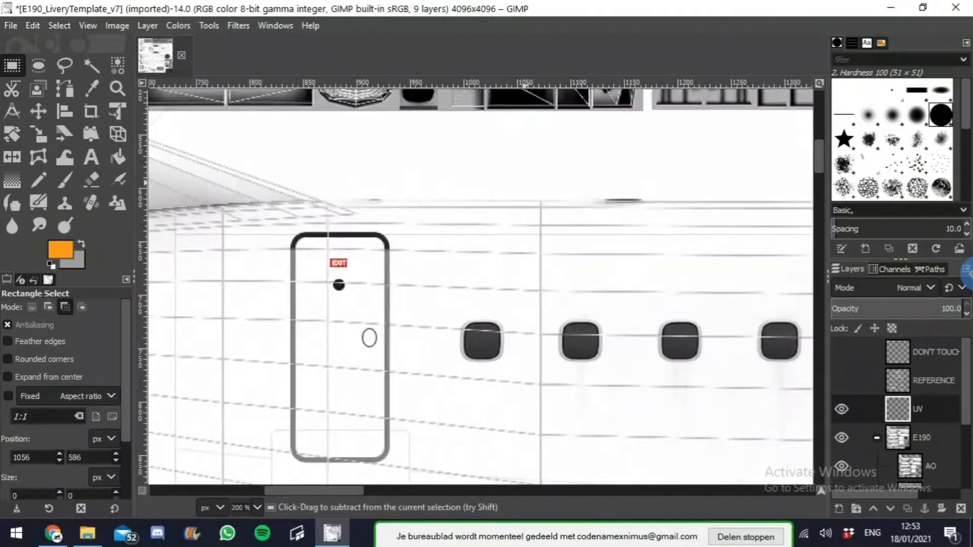
# Step: Colorize the UV layer with a lightness of -1.000 to turn its lines black
pyautogui.scroll(-9, 521, 136)
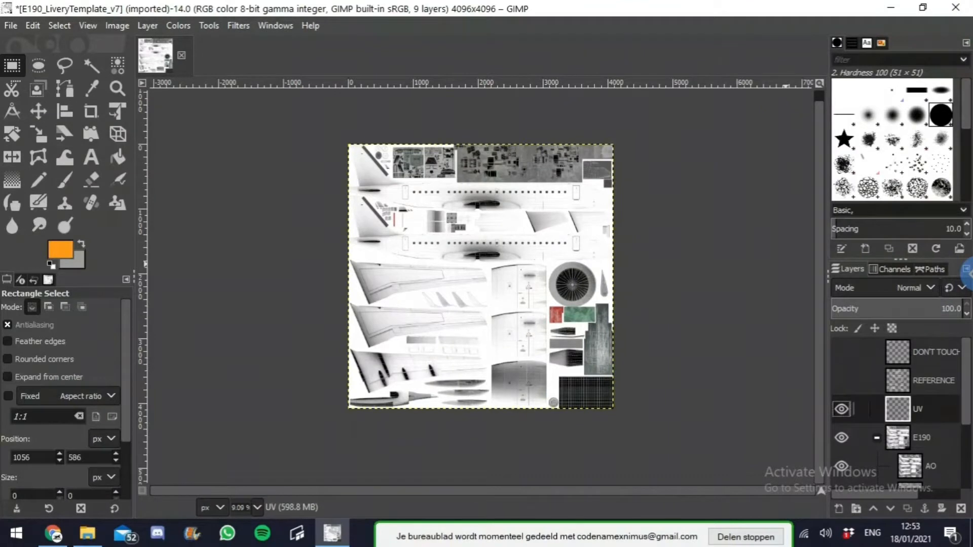
pyautogui.click(177, 25)
pyautogui.click(203, 404)
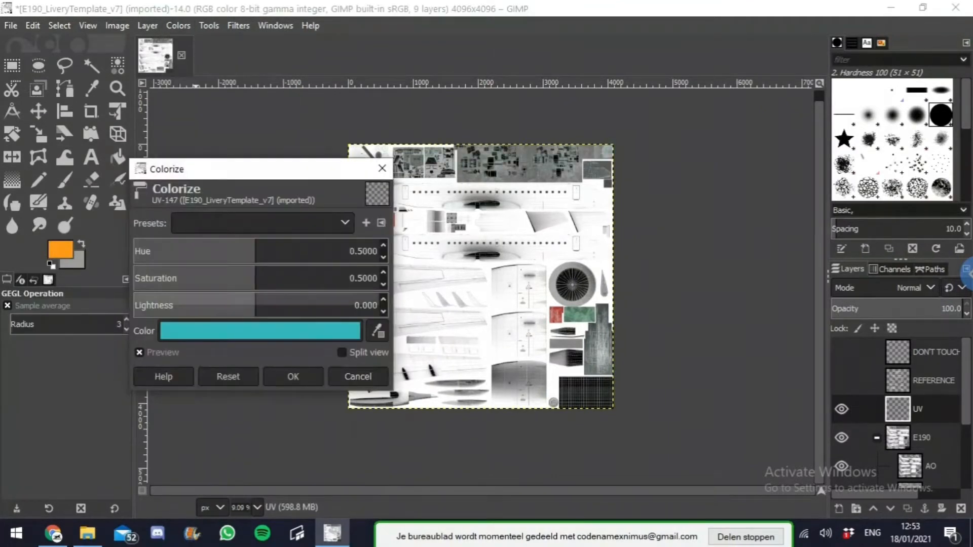
pyautogui.moveTo(351, 310); pyautogui.dragTo(136, 309)
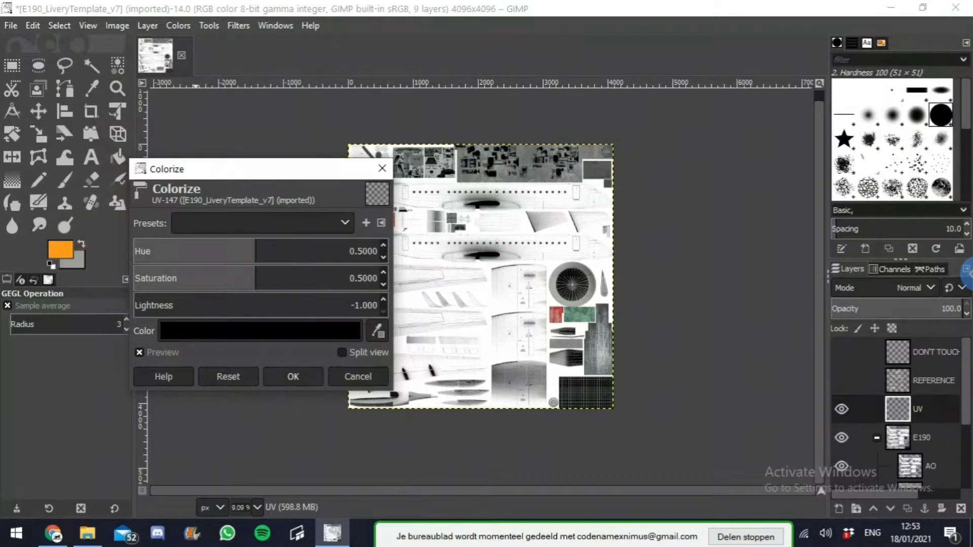
pyautogui.click(293, 376)
# Step: Hide the WHITE background layer of the template
pyautogui.scroll(6, 437, 247)
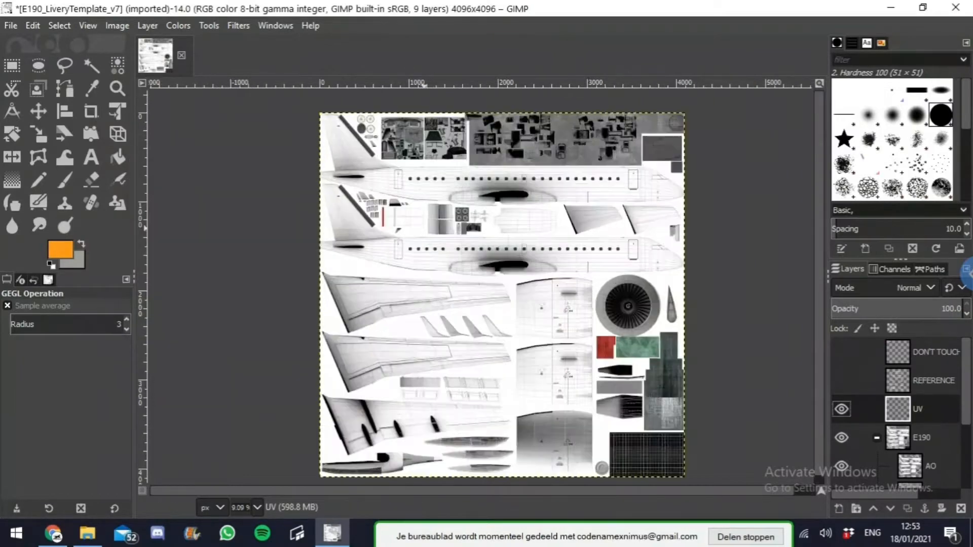
pyautogui.scroll(8, 430, 251)
pyautogui.scroll(-12, 430, 248)
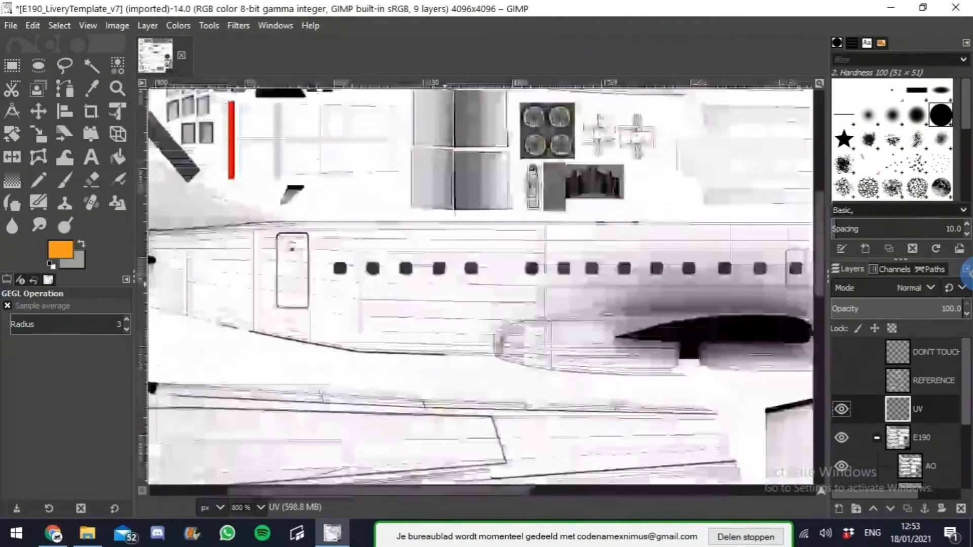
pyautogui.scroll(-5, 480, 261)
pyautogui.scroll(-4, 897, 411)
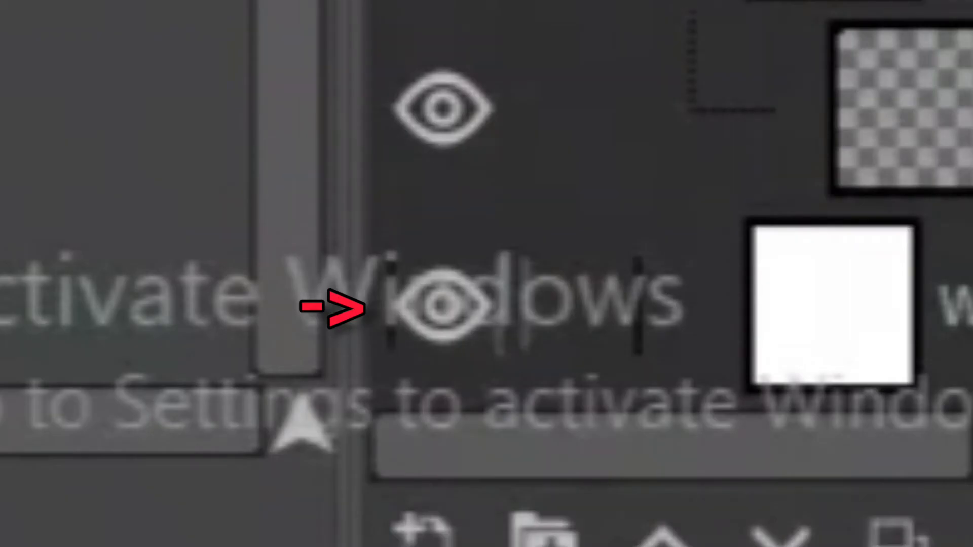
pyautogui.click(441, 304)
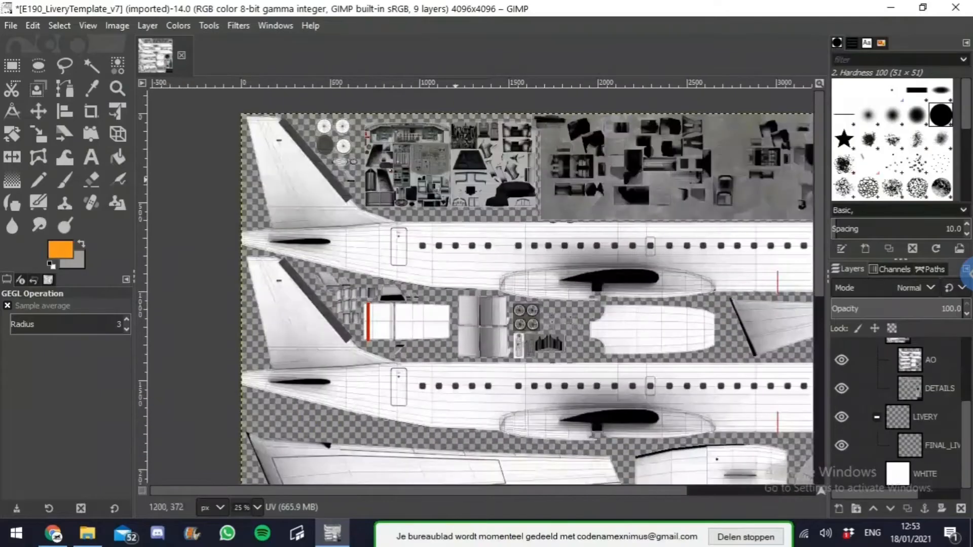
pyautogui.press('-')
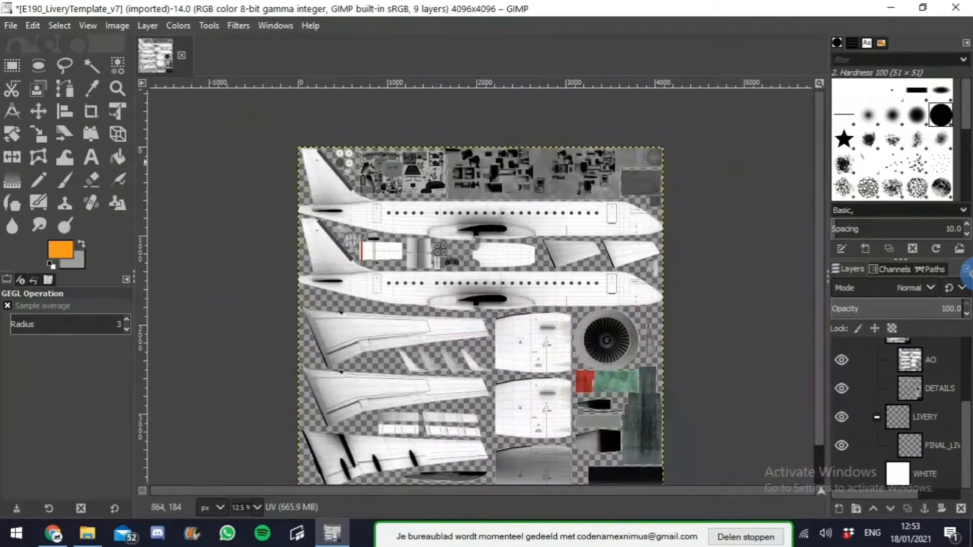
# Step: Add a new 4096 × 4096 px layer filled with transparency directly above FINAL_LIVERY in the LIVERY group
pyautogui.scroll(3, 303, 184)
pyautogui.scroll(4, 338, 148)
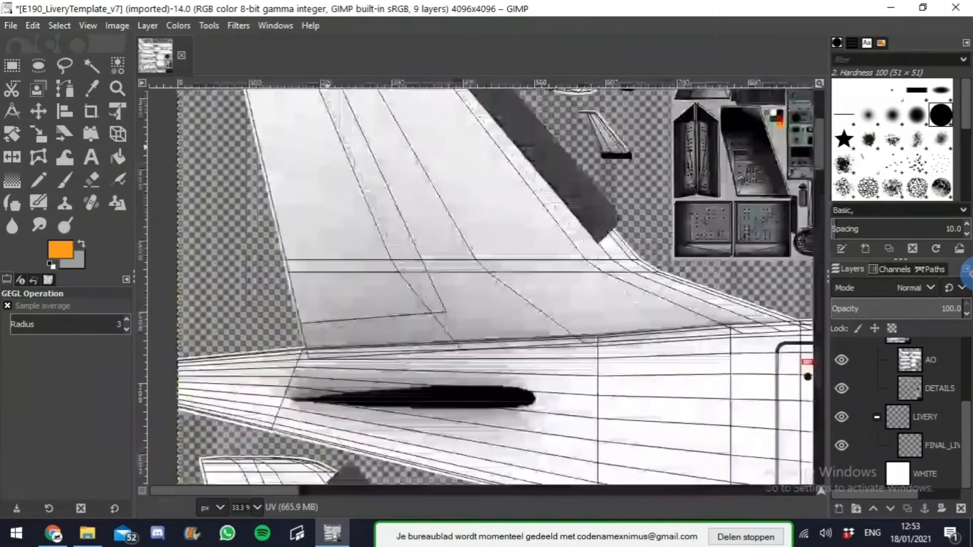
pyautogui.scroll(-3, 381, 248)
pyautogui.click(927, 445)
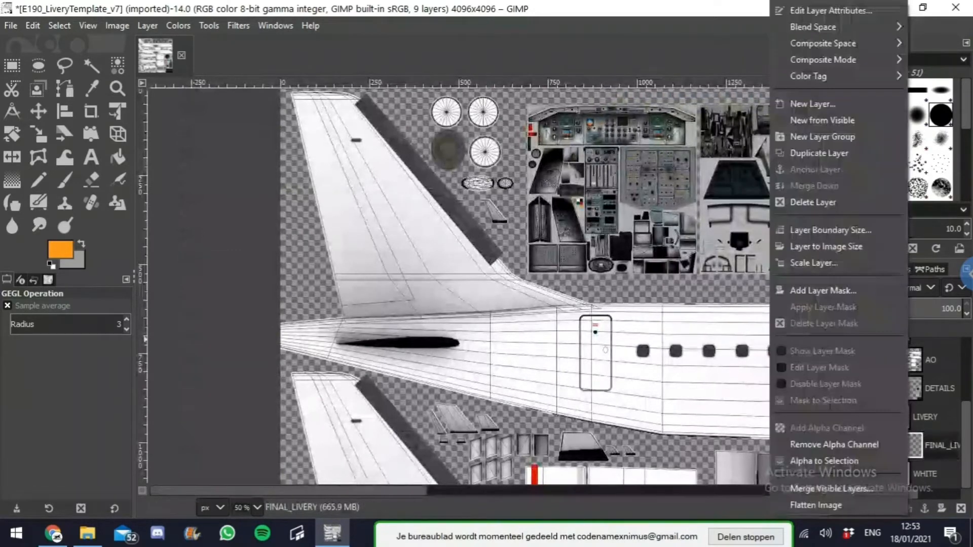
pyautogui.press('Escape')
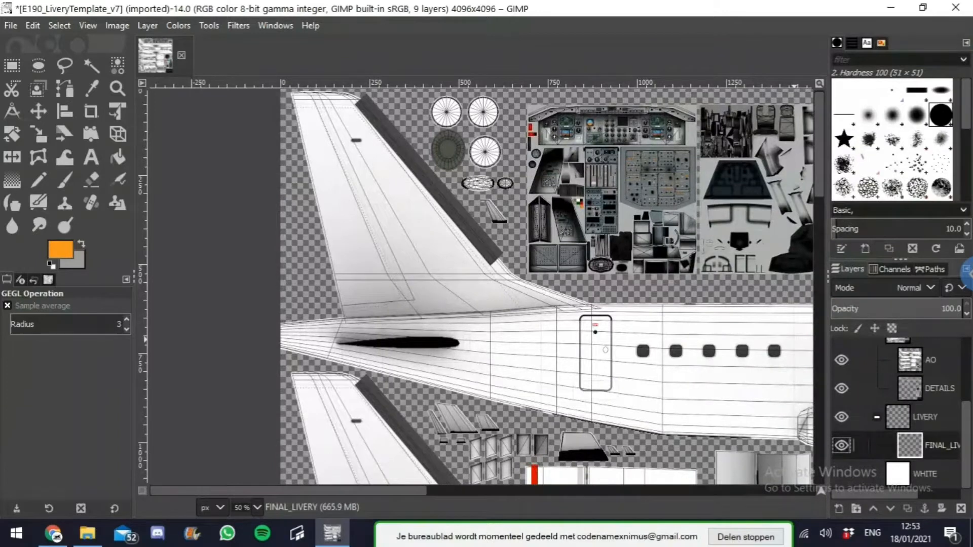
pyautogui.rightClick(915, 446)
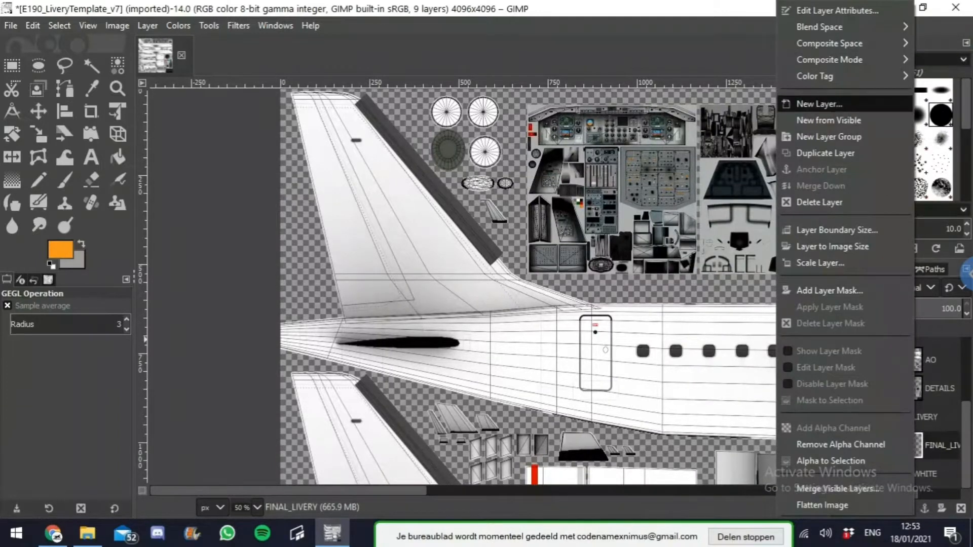
pyautogui.click(819, 104)
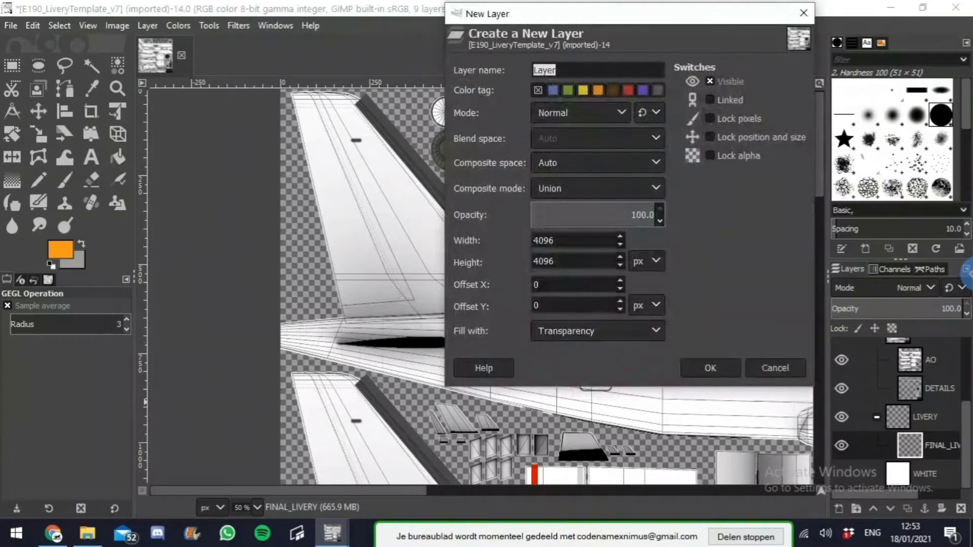
pyautogui.click(597, 331)
pyautogui.click(597, 331)
pyautogui.press('Return')
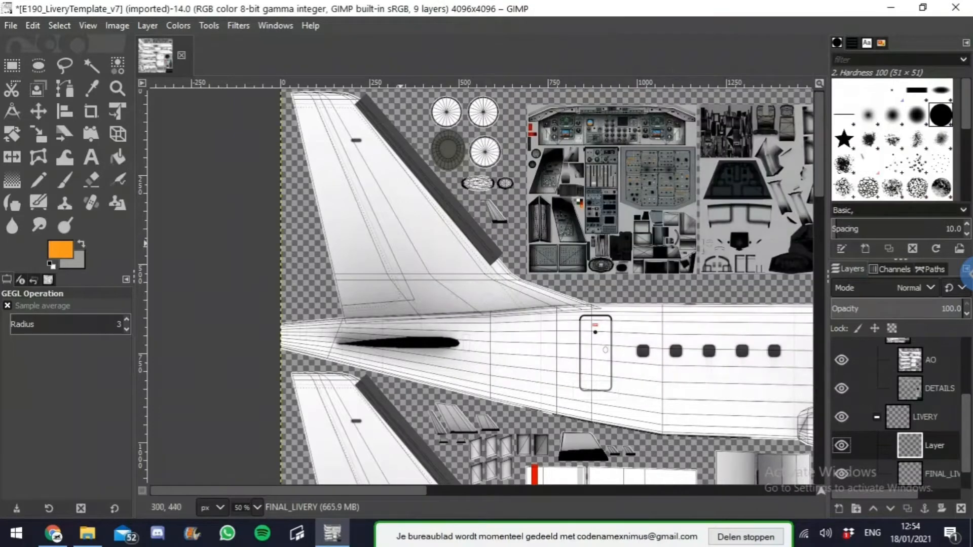
# Step: Start a Free Select outline beside the upper tail fin and trace it over the fin's tip
pyautogui.press('f')
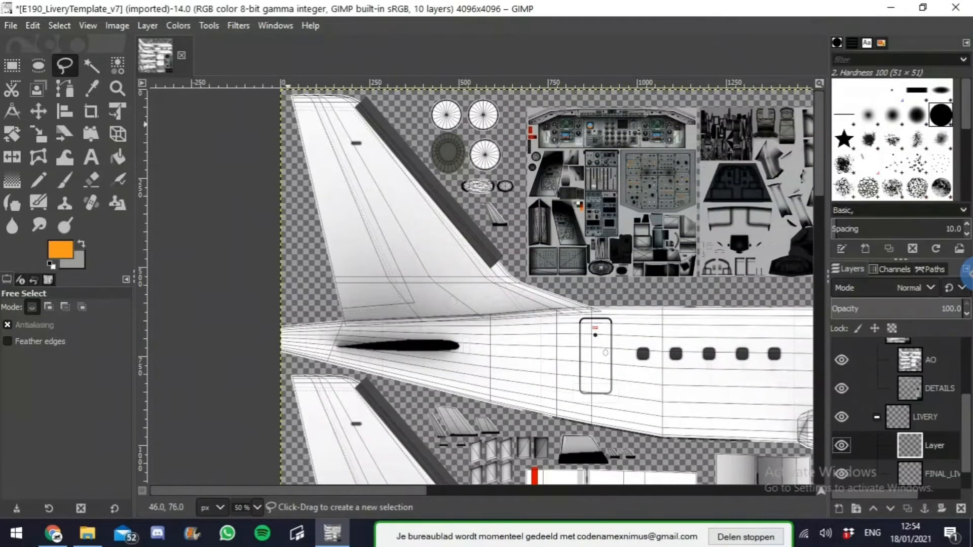
pyautogui.scroll(-2, 296, 118)
pyautogui.scroll(10, 283, 102)
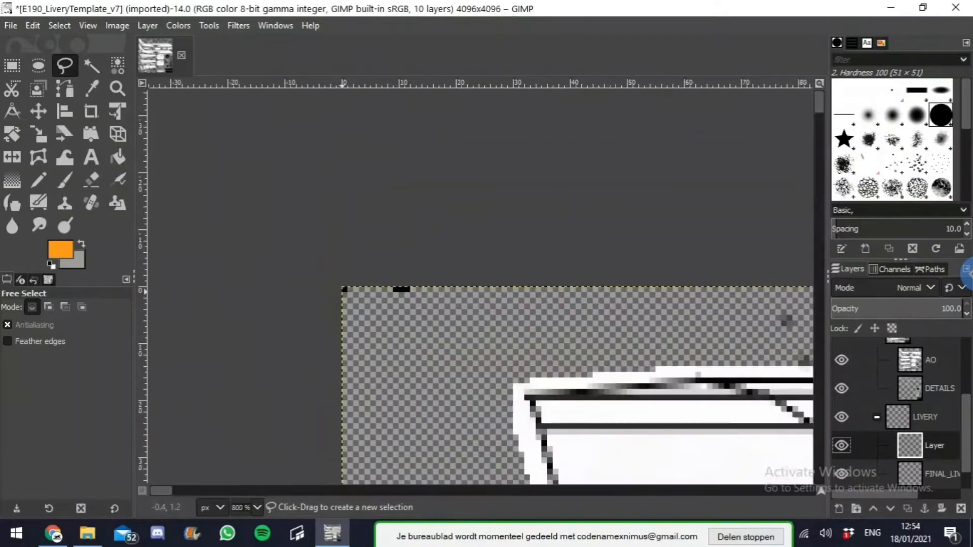
pyautogui.scroll(3, 348, 324)
pyautogui.scroll(-4, 425, 243)
pyautogui.click(329, 281)
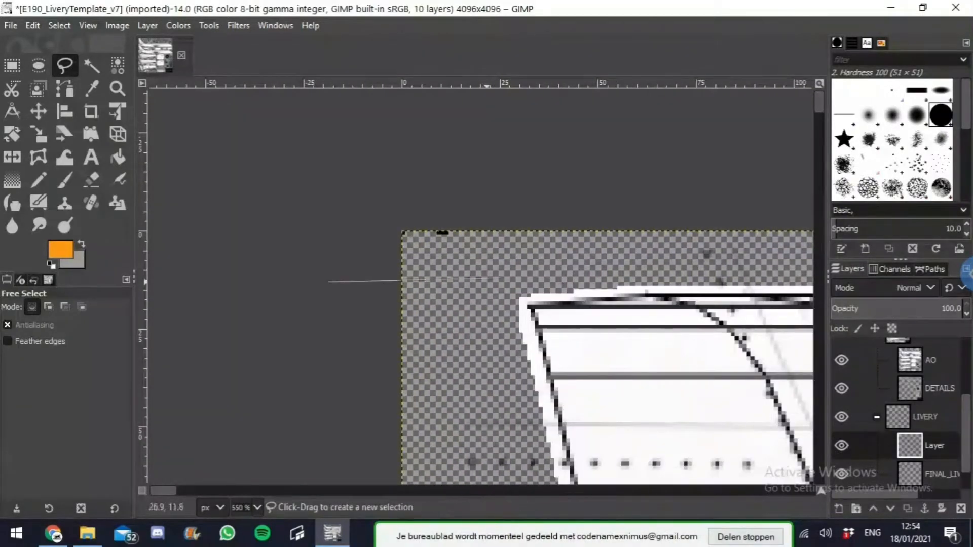
pyautogui.hscroll(5, 386, 261)
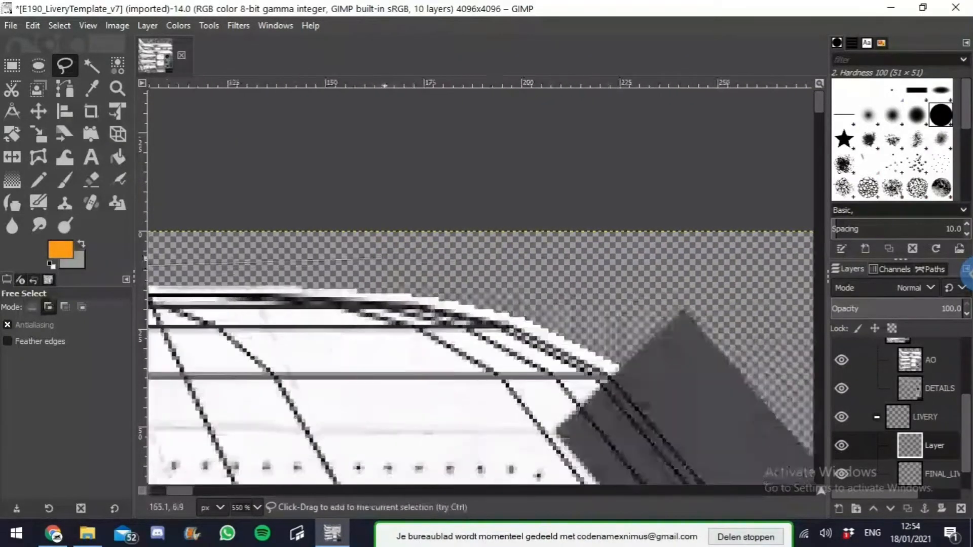
pyautogui.click(385, 258)
pyautogui.hscroll(5, 406, 258)
pyautogui.click(299, 281)
pyautogui.scroll(-4, 353, 303)
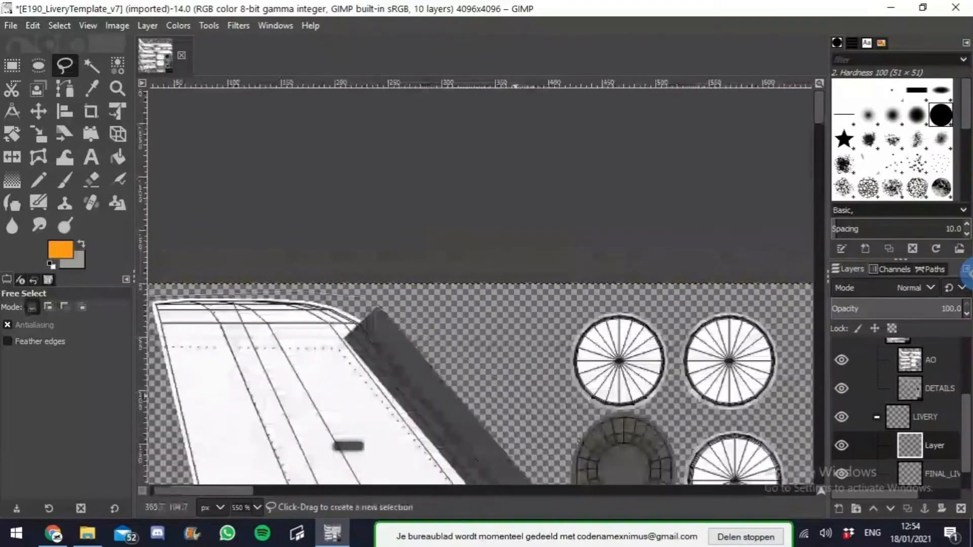
# Step: Continue the selection outline down the fin's dark leading edge to where its fairing meets the fuselage
pyautogui.click(411, 350)
pyautogui.scroll(-2, 499, 377)
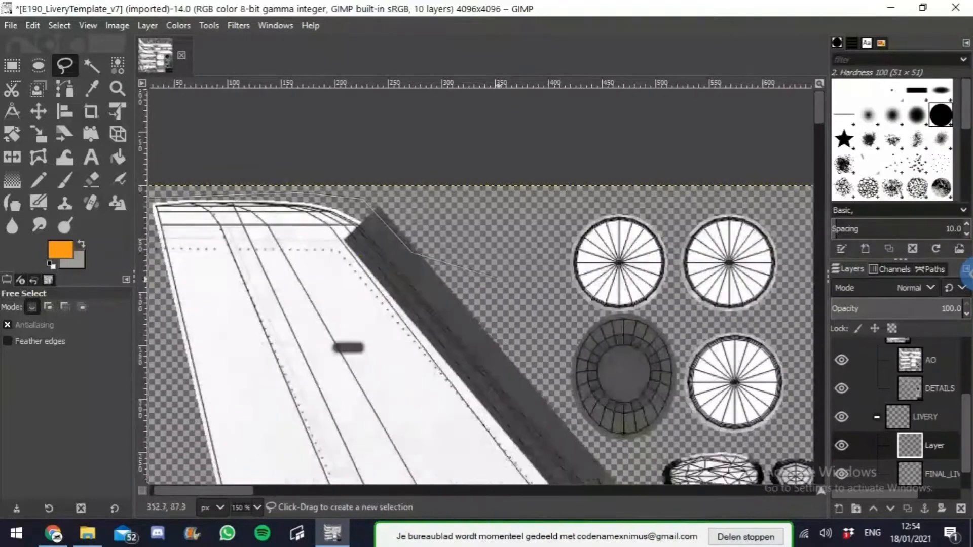
pyautogui.scroll(-4, 499, 277)
pyautogui.hscroll(7, 682, 381)
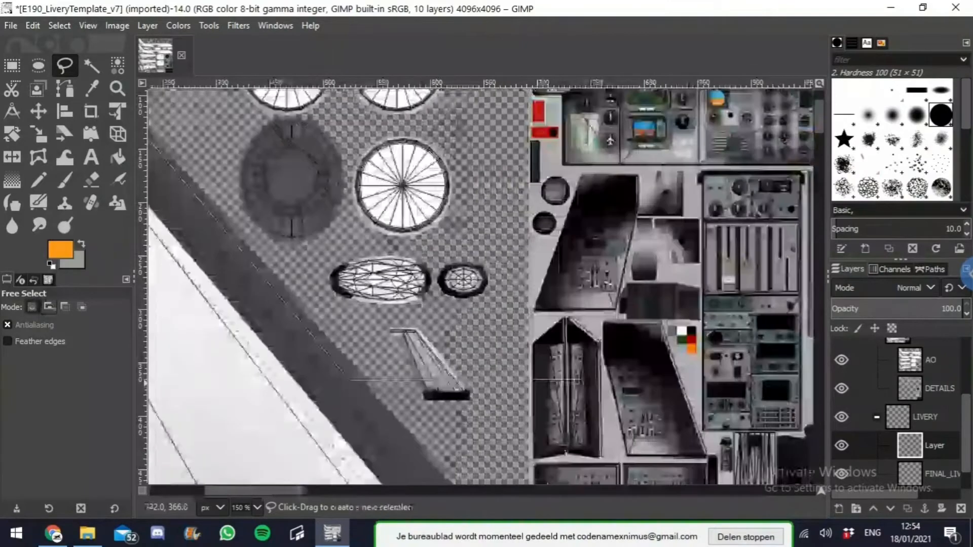
pyautogui.scroll(-4, 506, 345)
pyautogui.click(488, 347)
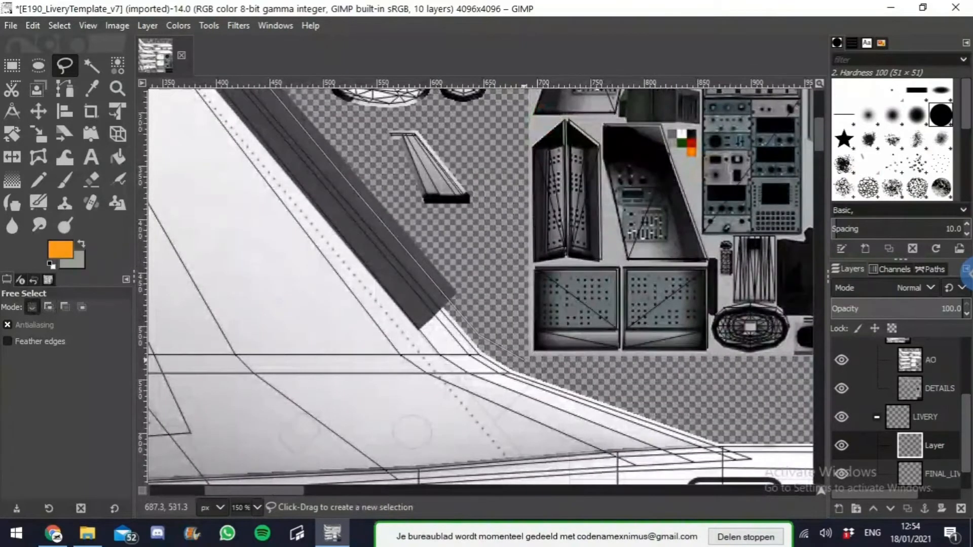
pyautogui.click(760, 444)
# Step: Trace the selection outline back along the line where the fin's base joins the fuselage
pyautogui.scroll(7, 740, 448)
pyautogui.hscroll(-9, 497, 407)
pyautogui.scroll(-3, 479, 457)
pyautogui.hscroll(-15, 457, 307)
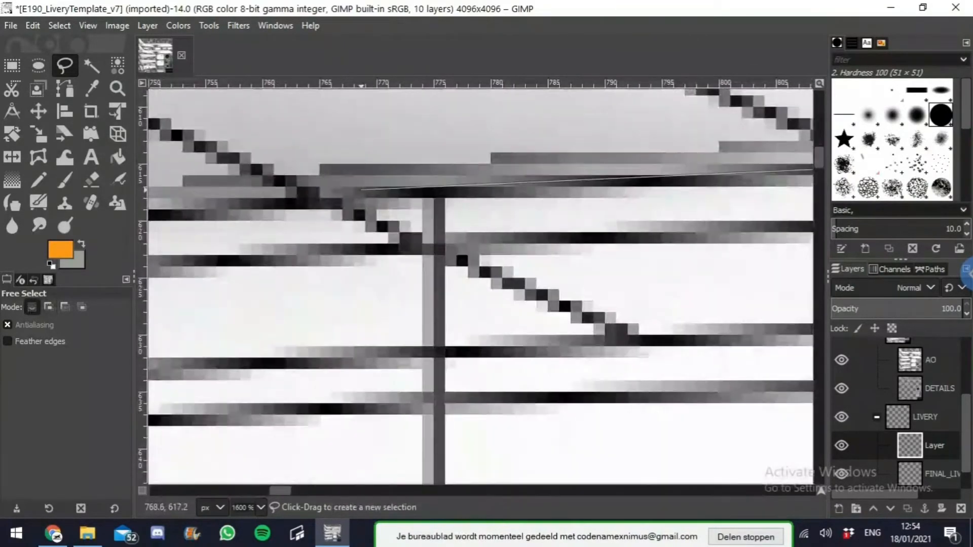
pyautogui.hscroll(-15, 200, 375)
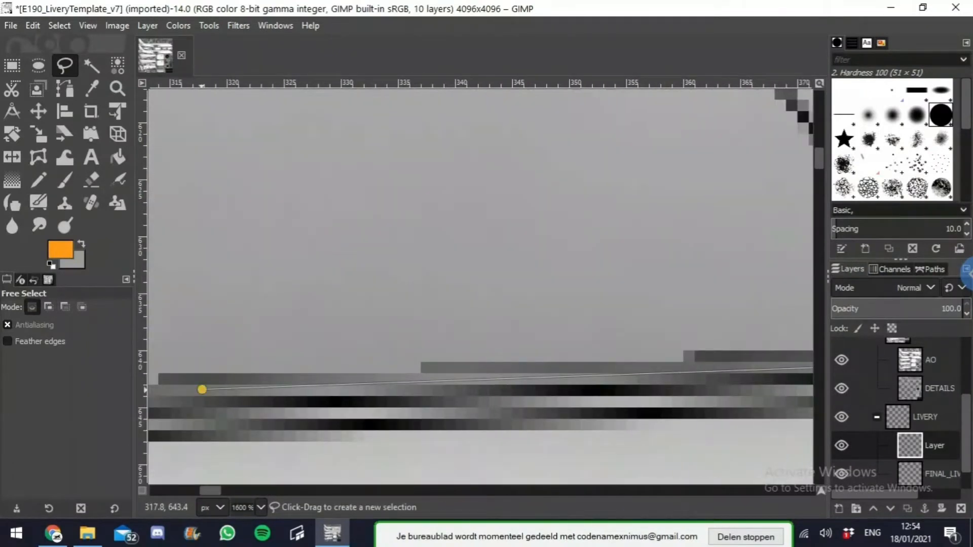
pyautogui.click(202, 389)
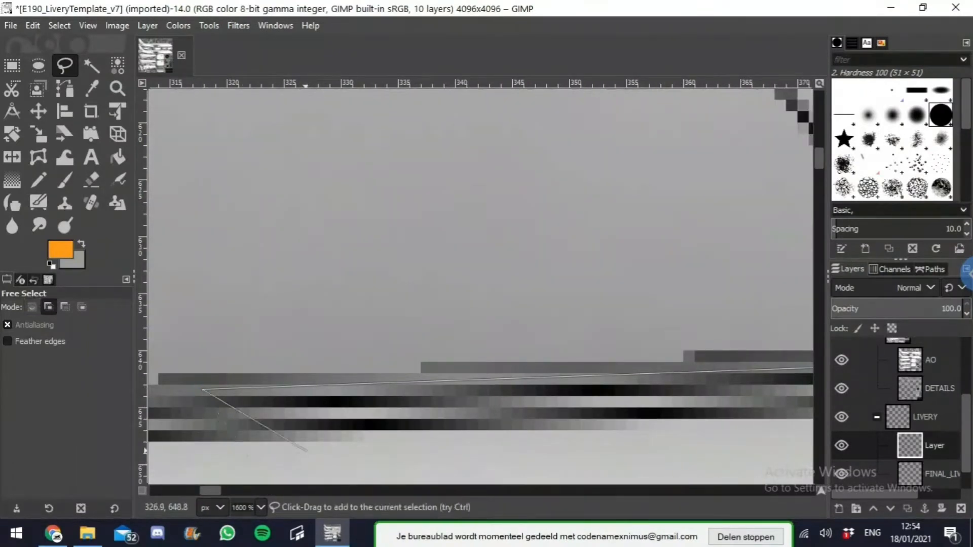
# Step: Close the Free Select outline along the fin's trailing edge at its starting point beside the upper fin's tip
pyautogui.keyDown('ctrl'); pyautogui.scroll(-5, 246, 466); pyautogui.keyUp('ctrl')
pyautogui.scroll(5, 259, 359)
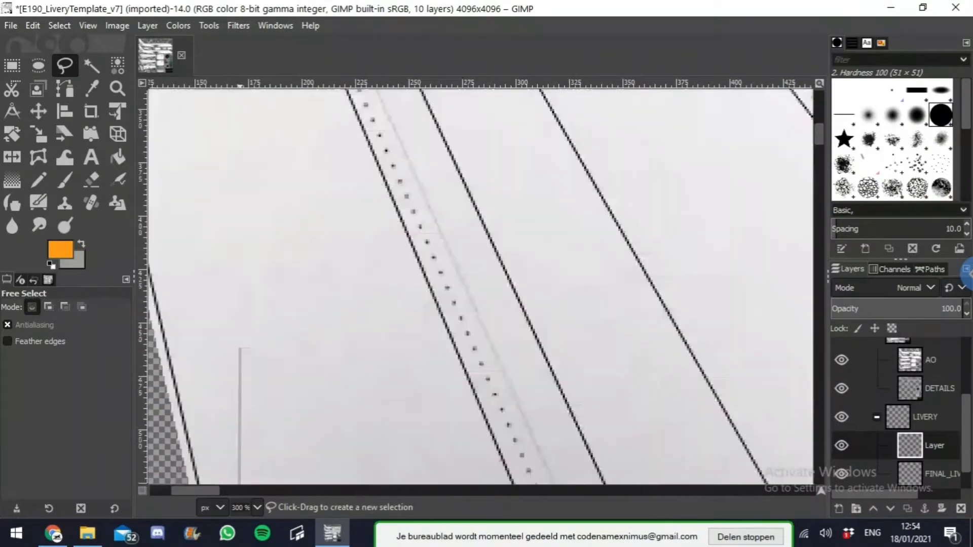
pyautogui.hscroll(-5, 296, 330)
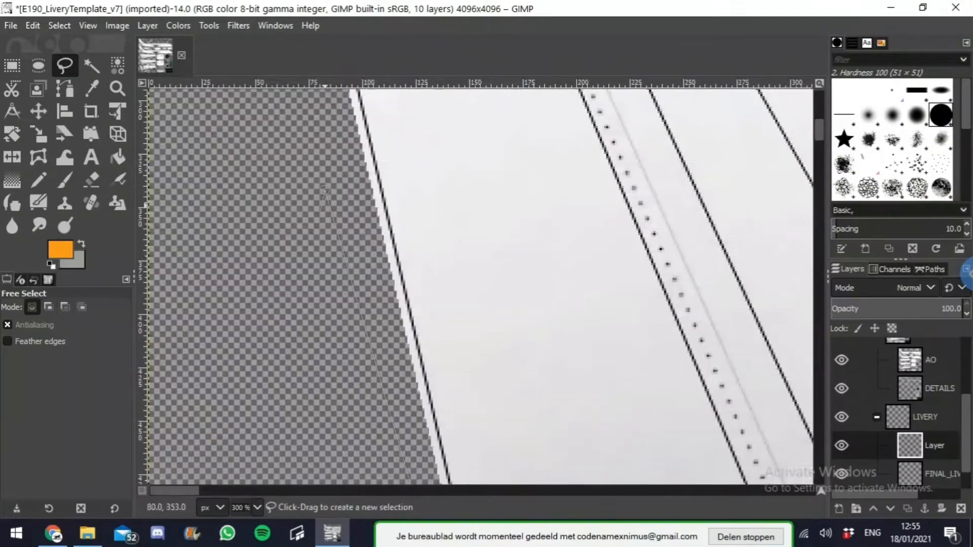
pyautogui.scroll(7, 322, 191)
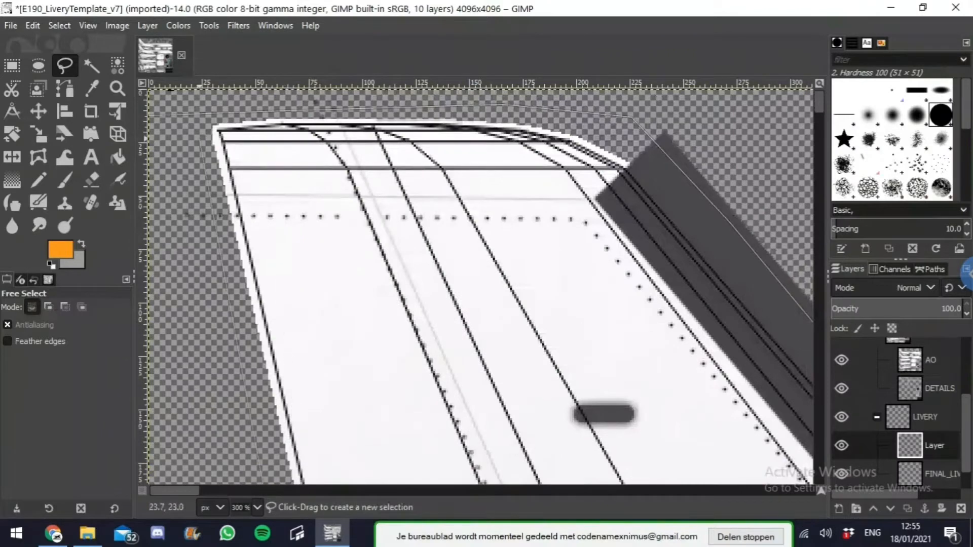
pyautogui.keyDown('ctrl'); pyautogui.scroll(-3, 201, 140); pyautogui.keyUp('ctrl')
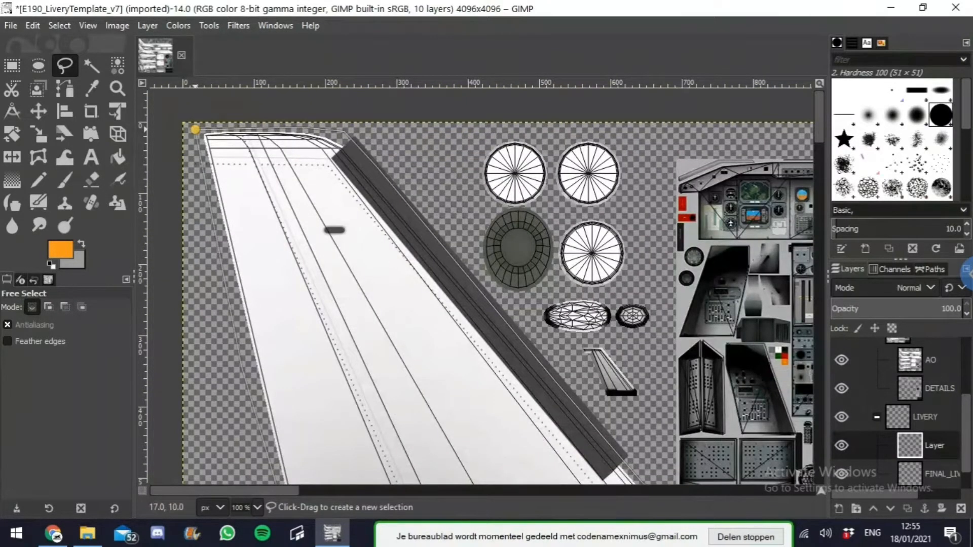
pyautogui.click(195, 130)
pyautogui.click(118, 157)
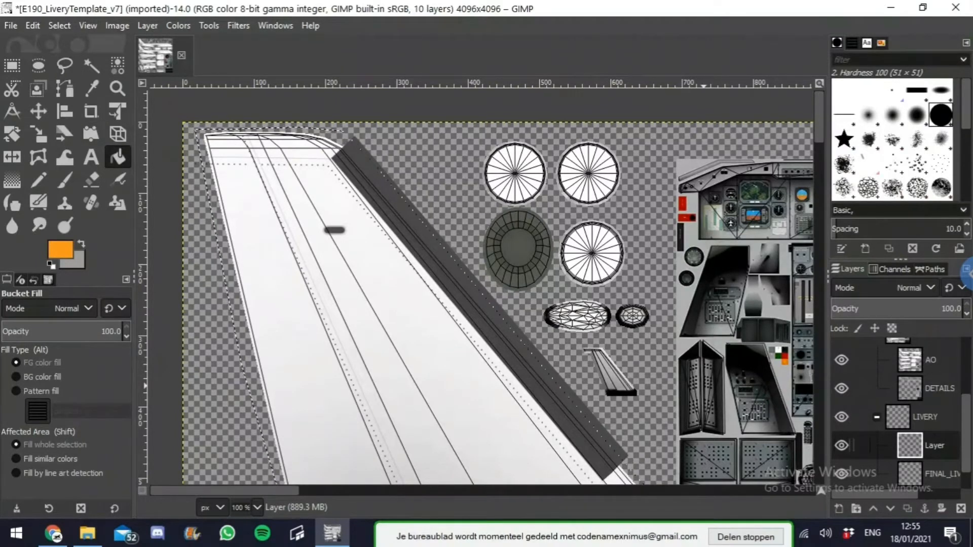
pyautogui.click(61, 248)
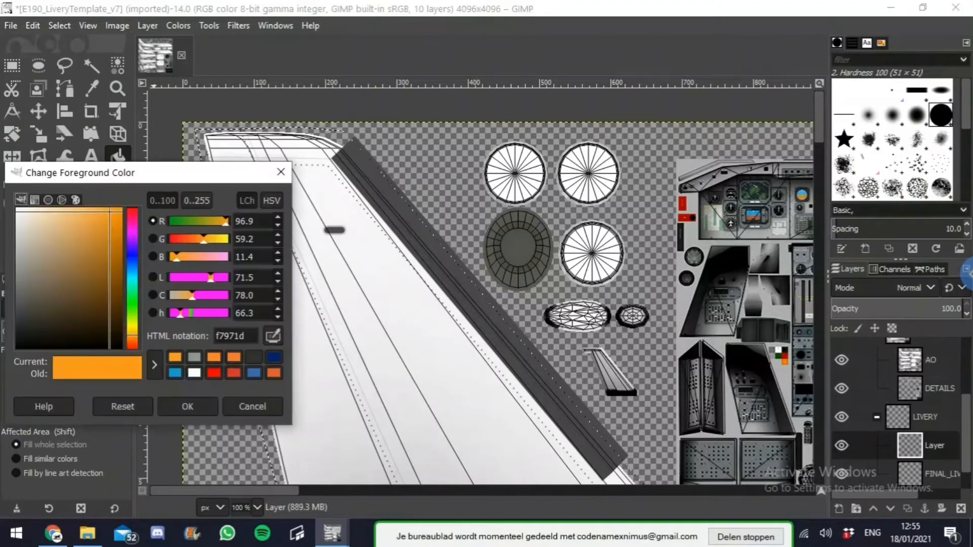
pyautogui.moveTo(109, 212)
pyautogui.mouseDown()
pyautogui.moveTo(29, 345)
pyautogui.moveTo(91, 349)
pyautogui.moveTo(122, 207)
pyautogui.mouseUp()
pyautogui.click(132, 302)
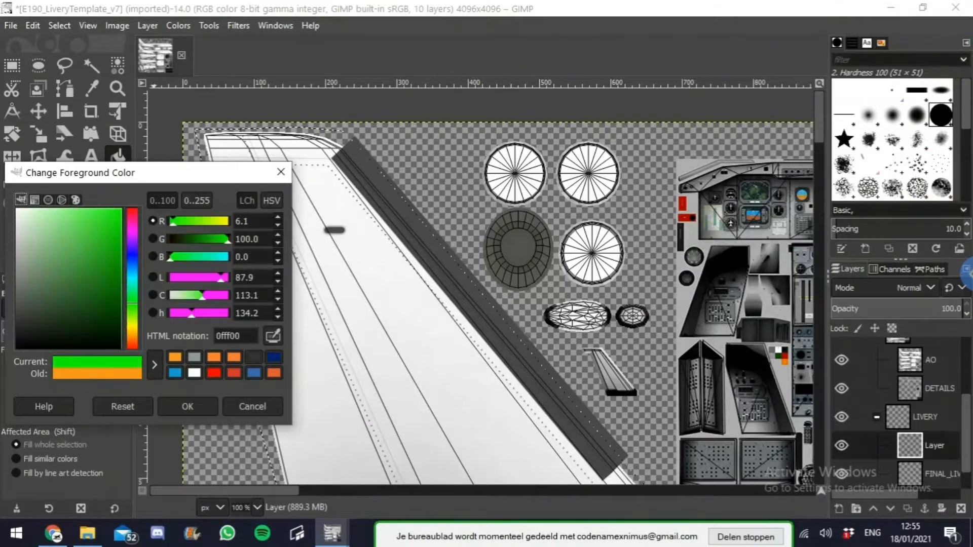
pyautogui.press('Escape')
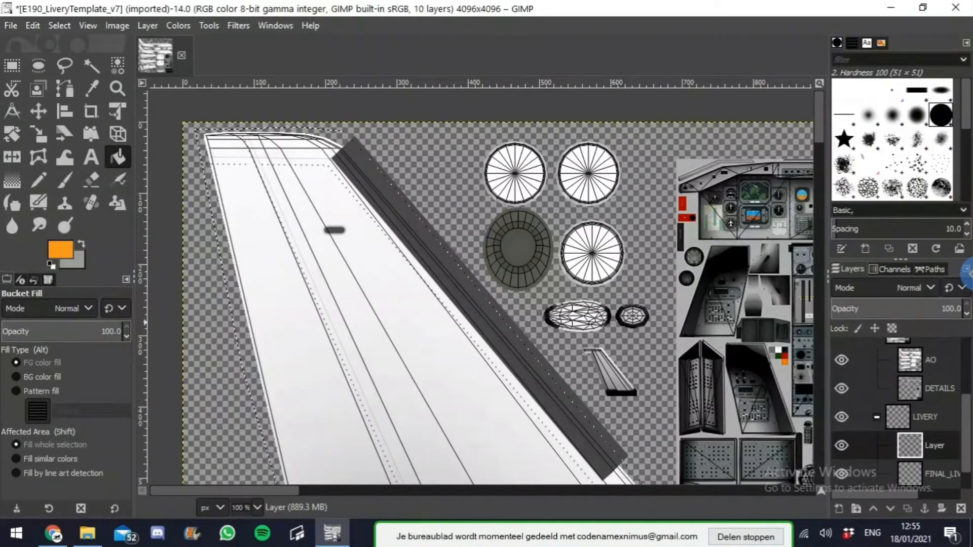
# Step: Swap the foreground and background colours and set the foreground colour to pure red, ff0000
pyautogui.click(81, 244)
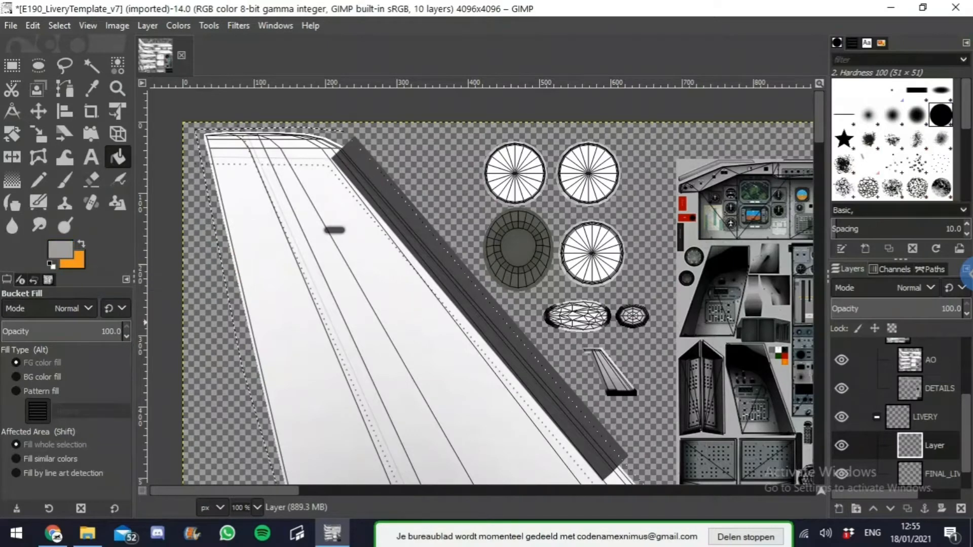
pyautogui.click(73, 260)
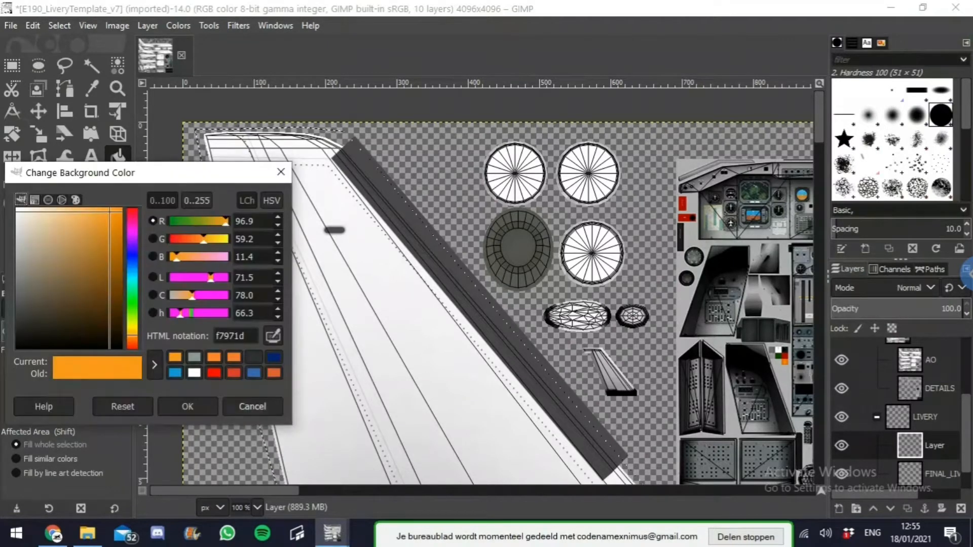
pyautogui.press('Escape')
pyautogui.click(59, 249)
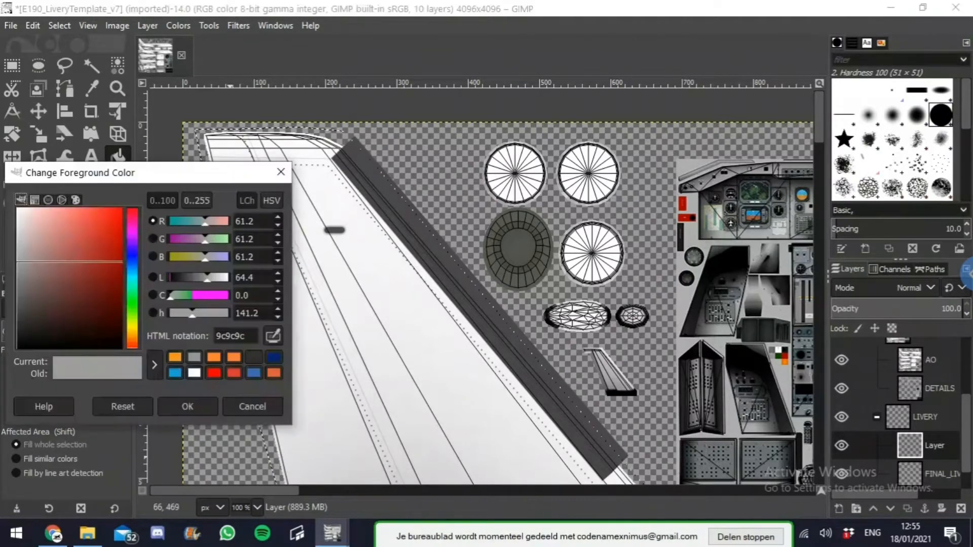
pyautogui.click(249, 401)
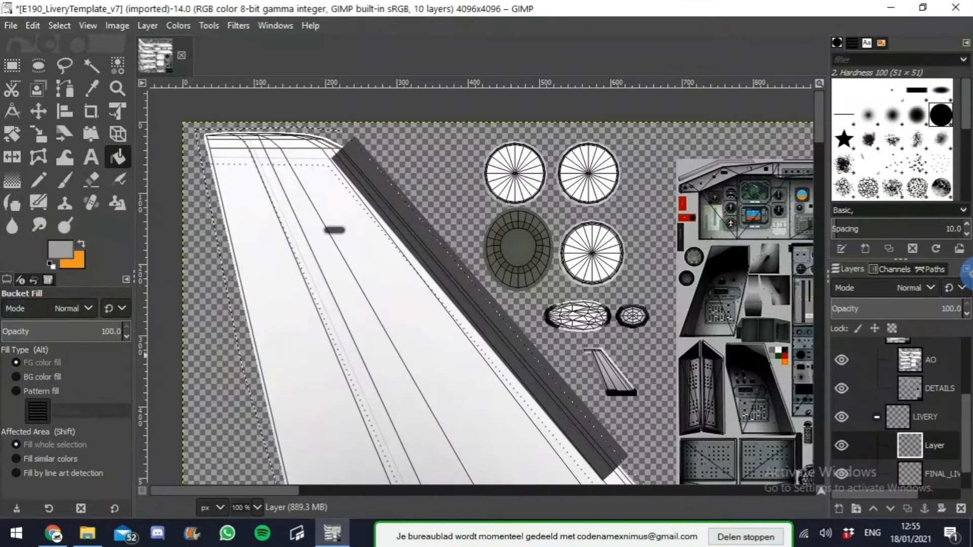
pyautogui.click(59, 249)
pyautogui.moveTo(101, 261); pyautogui.dragTo(122, 208)
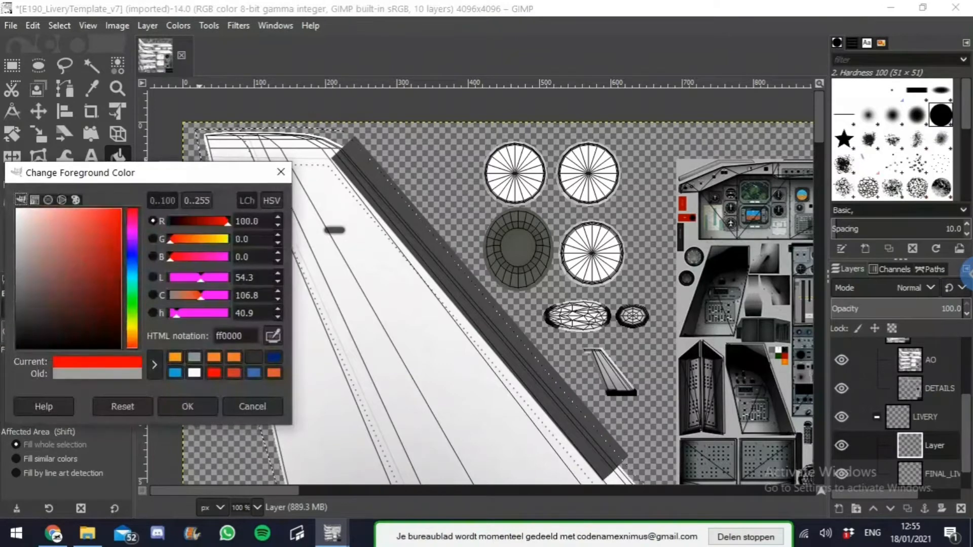
pyautogui.click(187, 406)
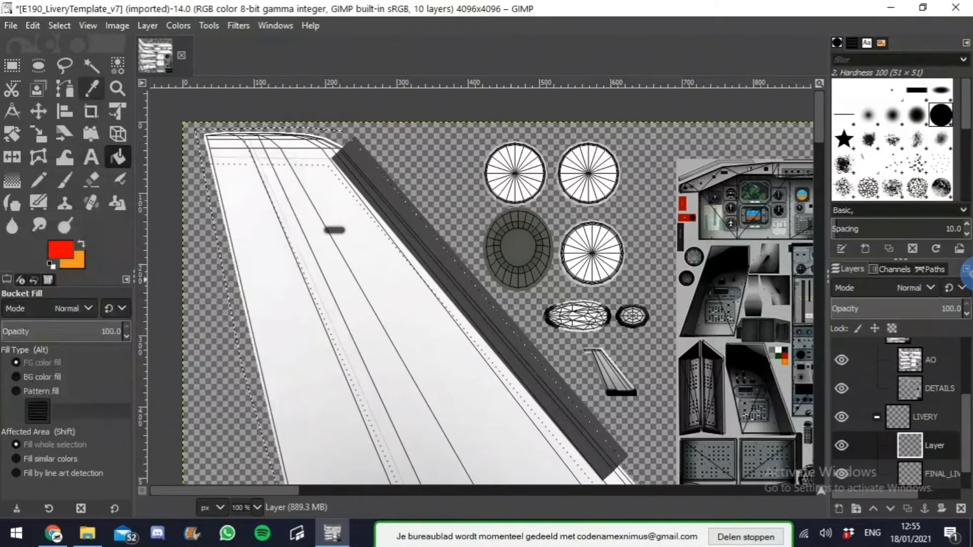
# Step: Sample the grey shading near the upper fin's base from the AO layer with the Color Picker
pyautogui.click(91, 88)
pyautogui.scroll(-1, 897, 416)
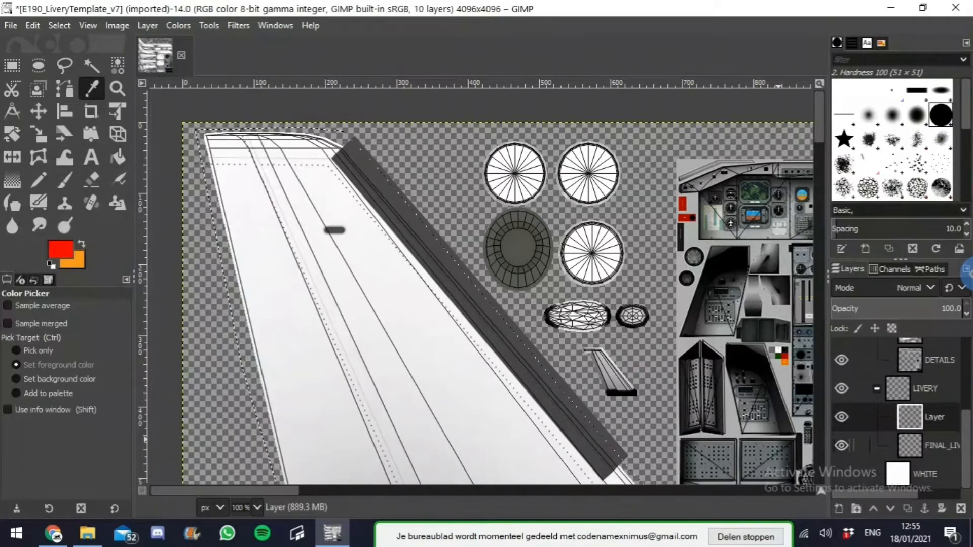
pyautogui.scroll(1, 897, 416)
pyautogui.click(928, 357)
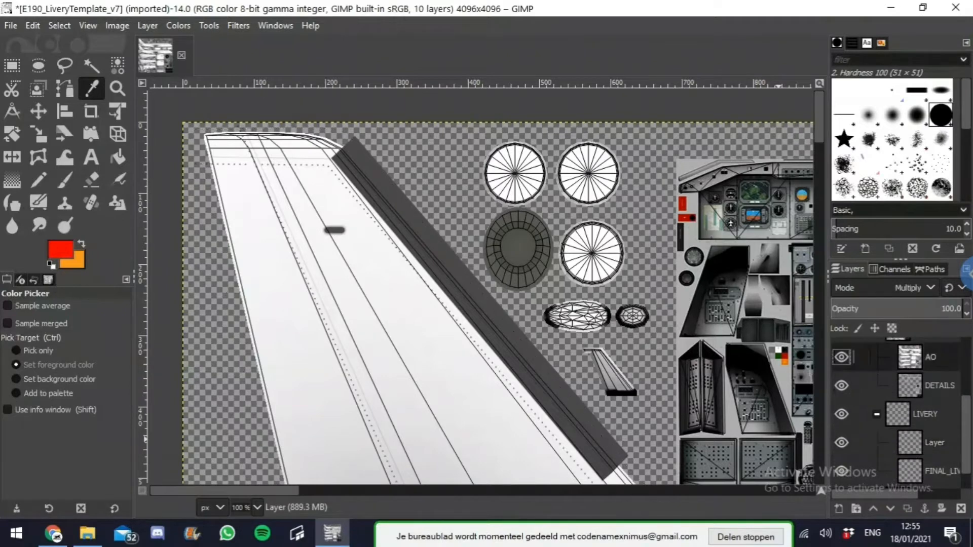
pyautogui.scroll(-5, 478, 364)
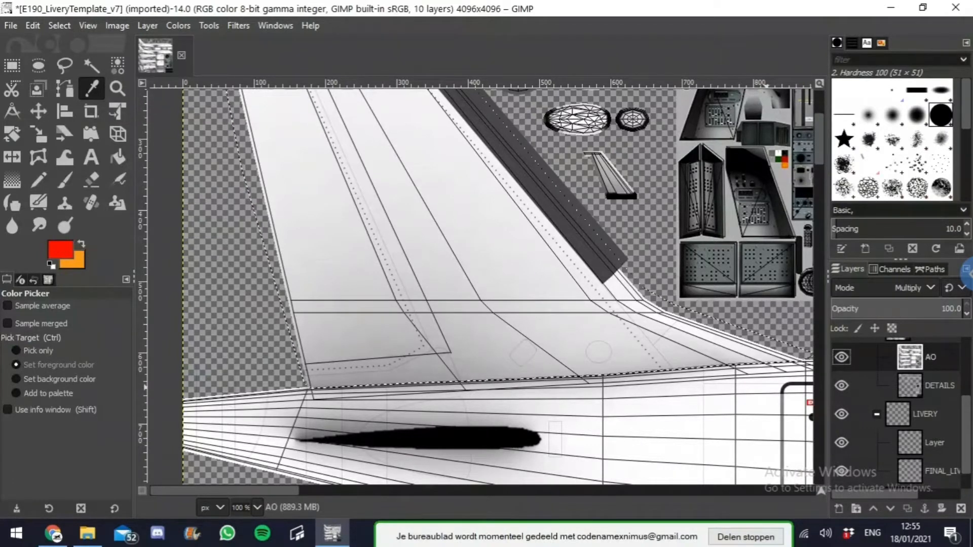
pyautogui.click(479, 376)
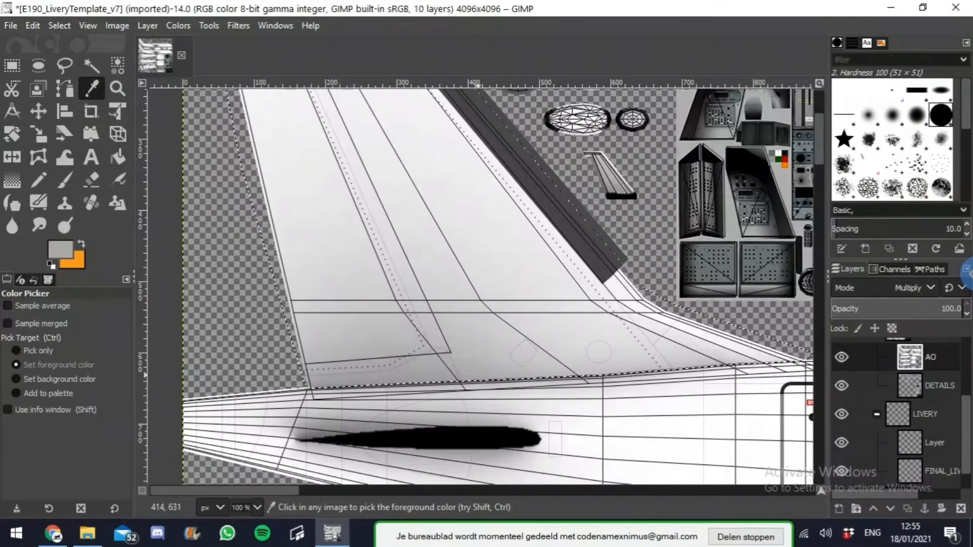
# Step: Bucket-fill the fin selection with orange f7971d on the new layer above FINAL_LIVERY
pyautogui.scroll(-1, 897, 405)
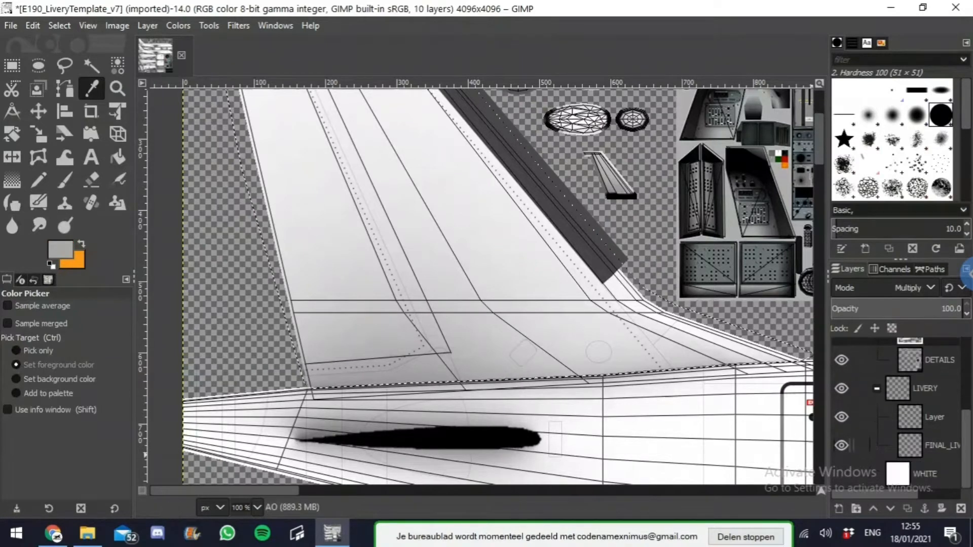
pyautogui.click(934, 417)
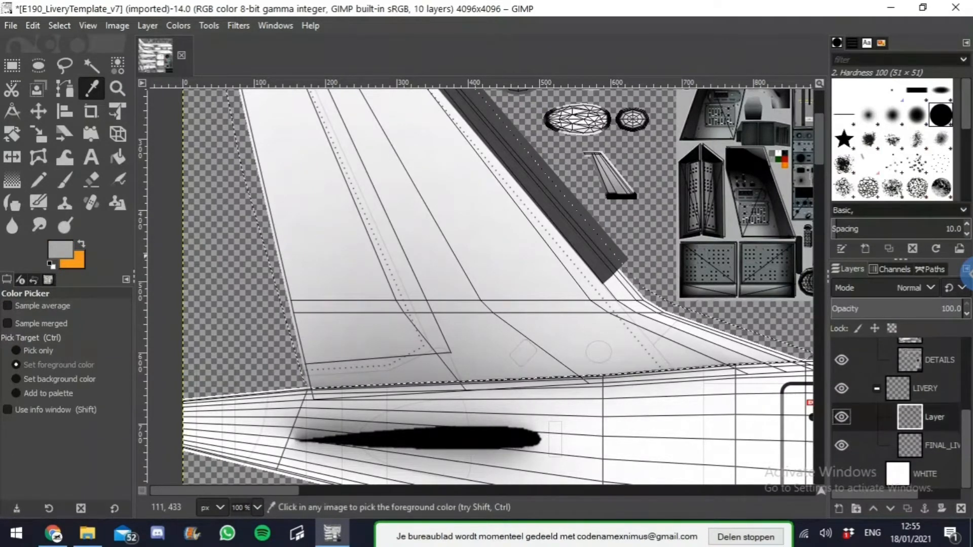
pyautogui.click(117, 157)
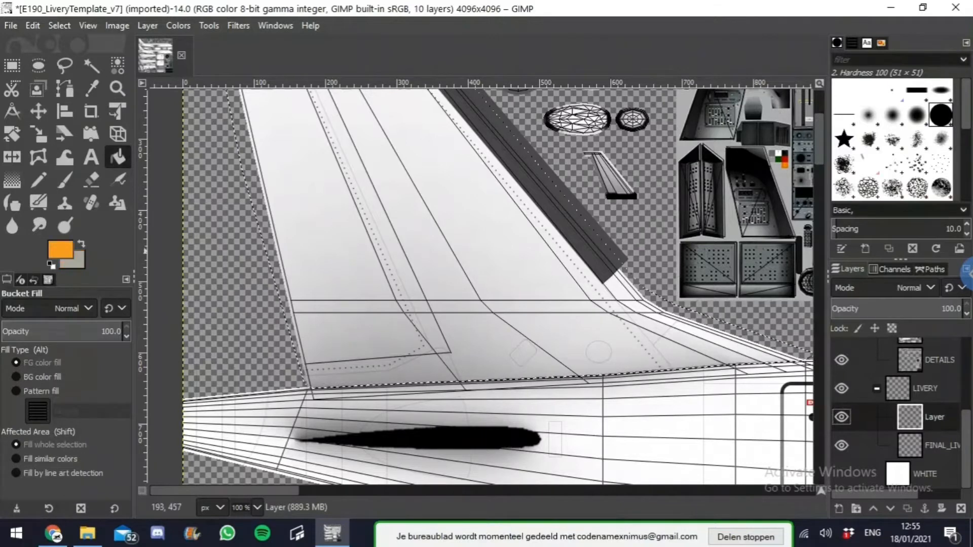
pyautogui.click(361, 247)
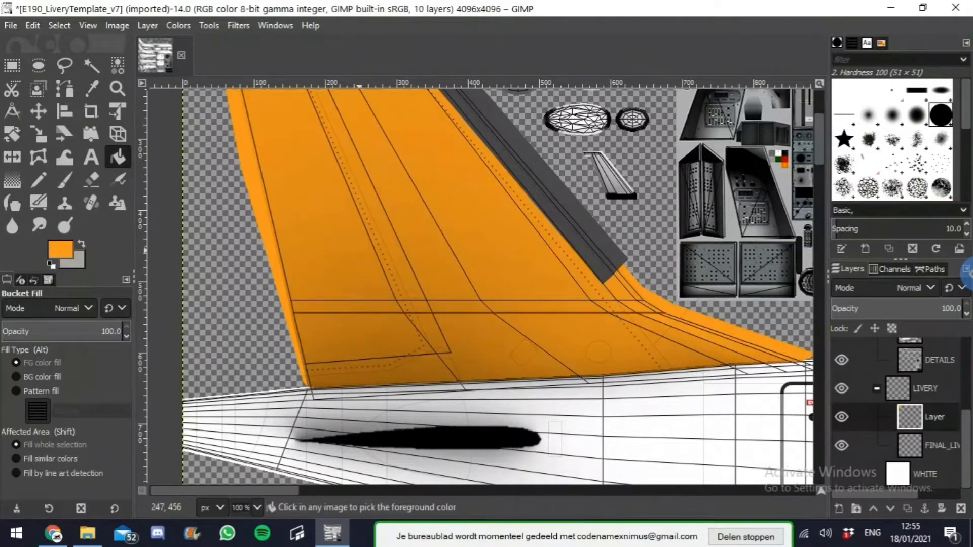
# Step: Clear the fin selection and check the orange fill's edge along the fuselage
pyautogui.scroll(-2, 361, 248)
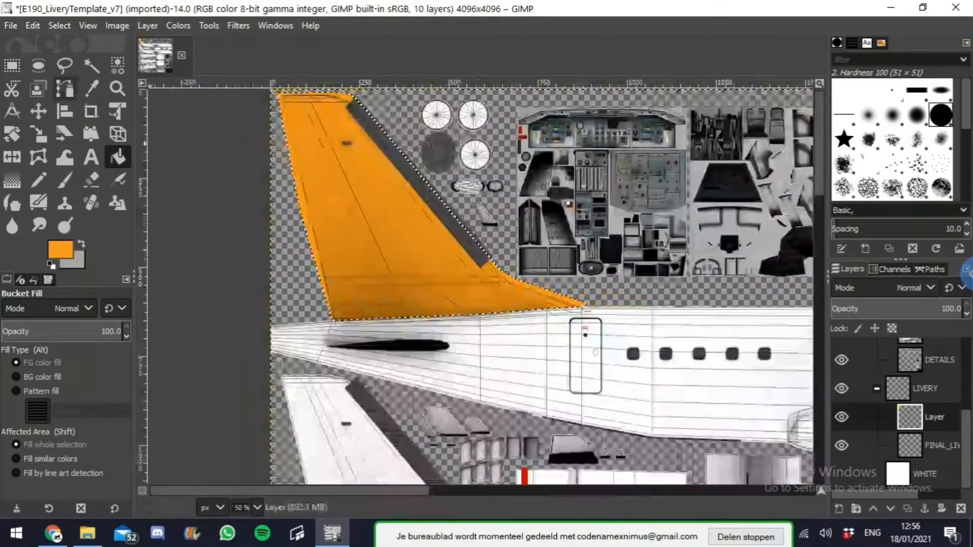
pyautogui.press('r')
pyautogui.click(238, 256)
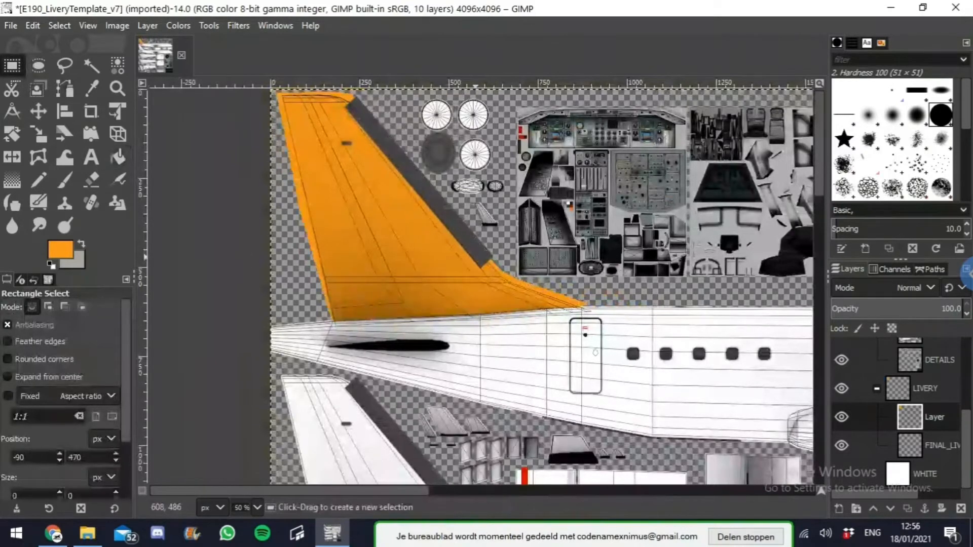
pyautogui.scroll(3, 376, 314)
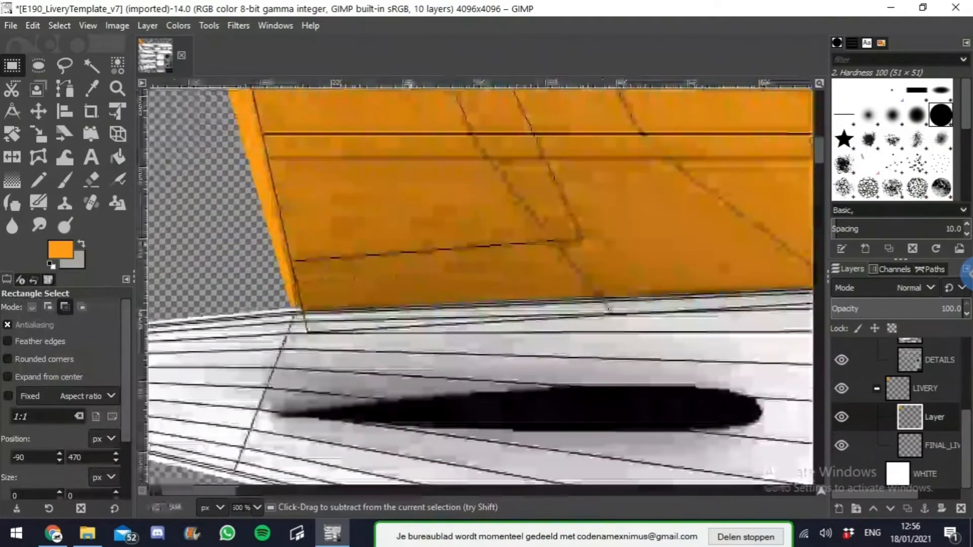
pyautogui.scroll(-5, 375, 314)
# Step: Import RFS_LOGO_REAL.png from the RFS_LOGOS folder in Downloads as a new layer above the orange fin layer
pyautogui.click(11, 26)
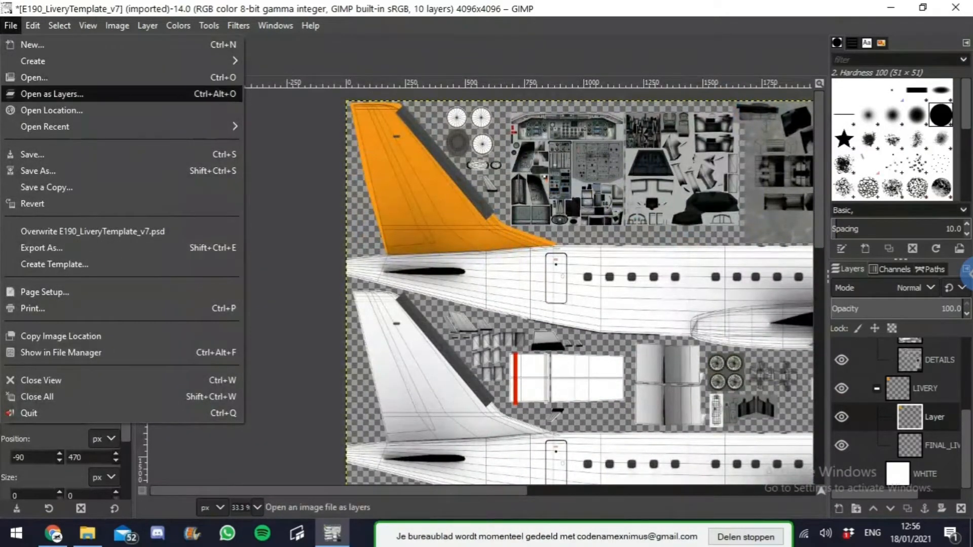
pyautogui.click(52, 94)
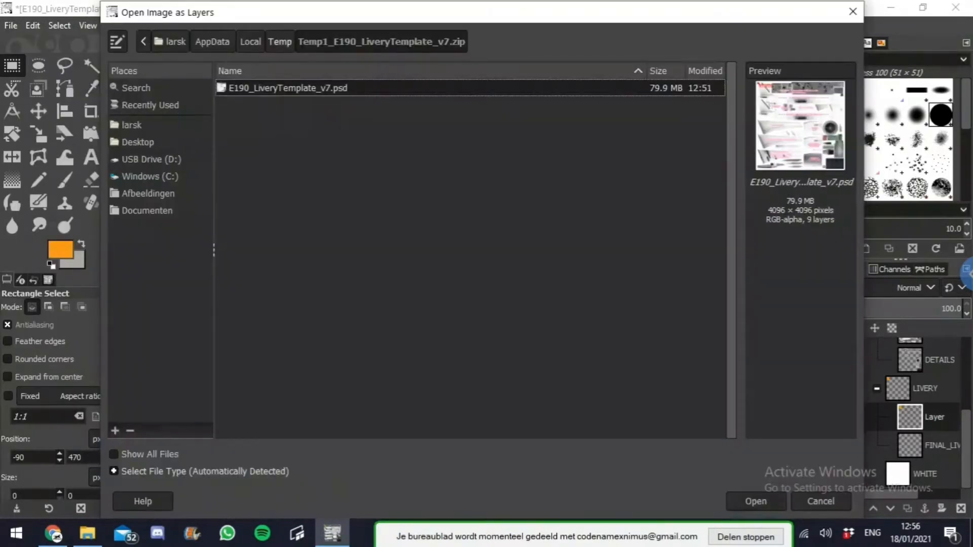
pyautogui.click(132, 125)
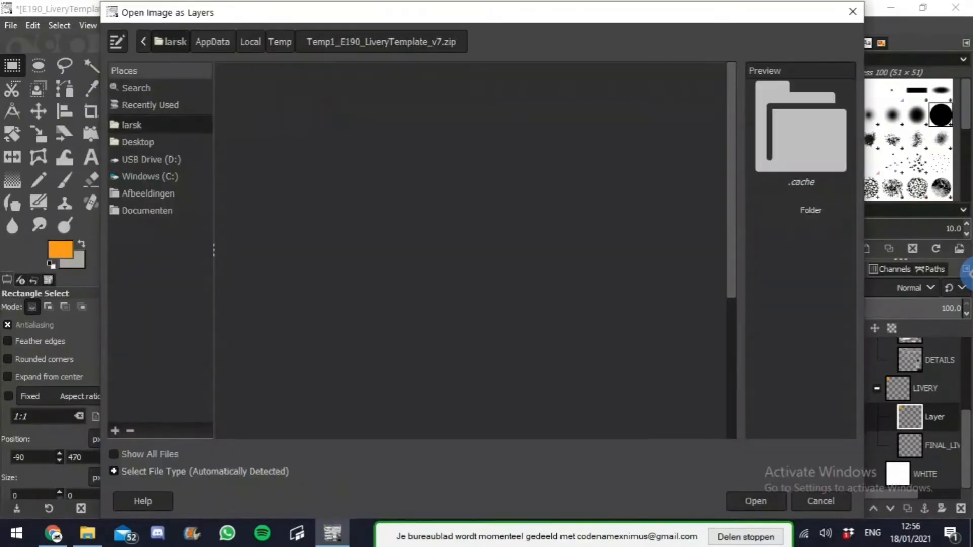
pyautogui.doubleClick(251, 225)
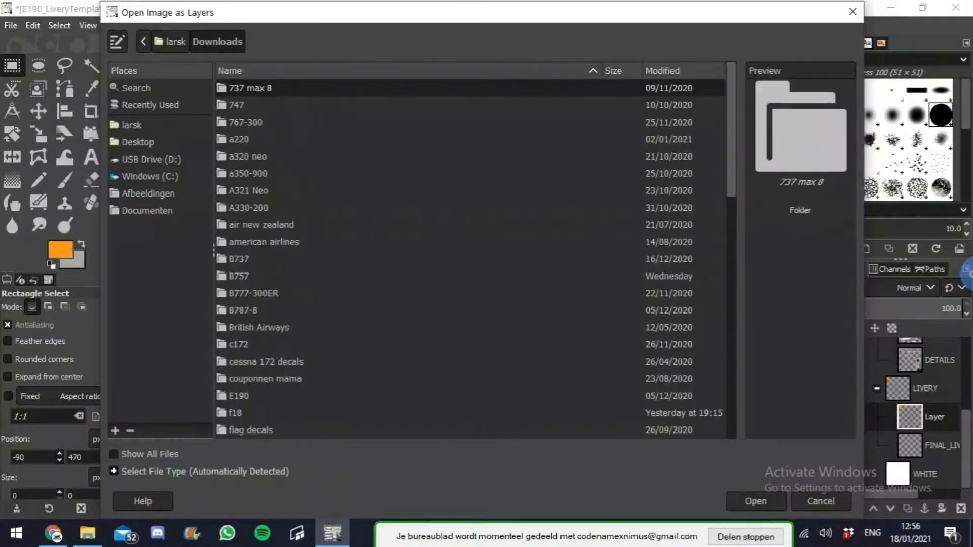
pyautogui.scroll(-3, 472, 254)
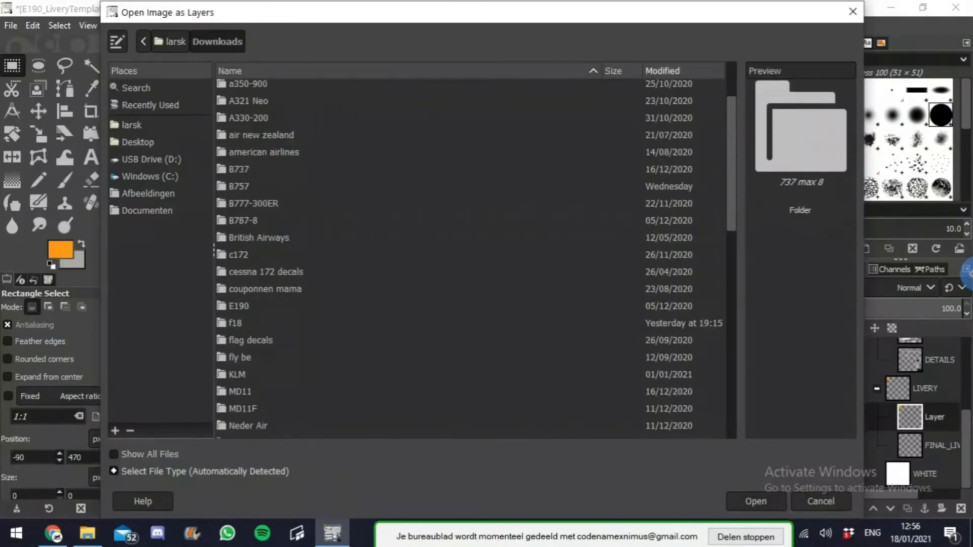
pyautogui.scroll(-10, 472, 253)
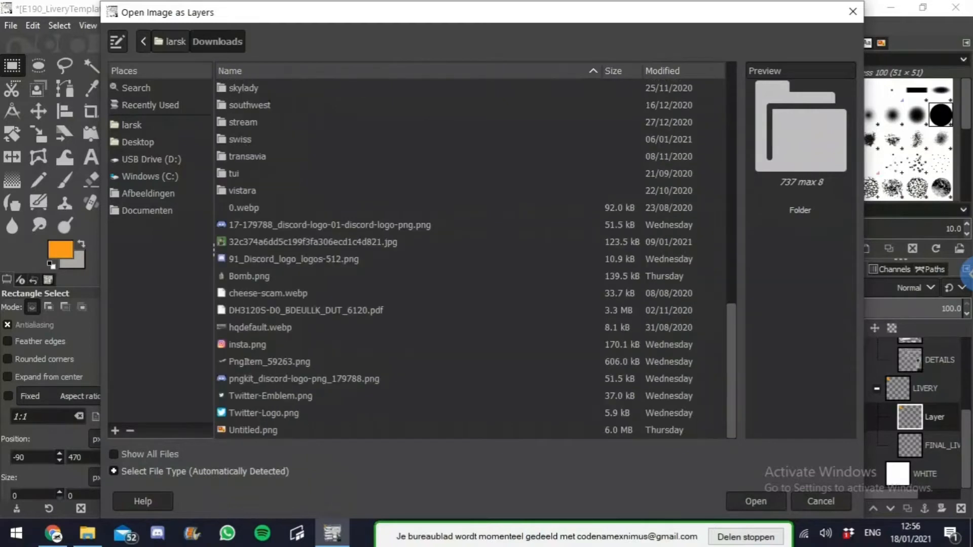
pyautogui.scroll(5, 472, 253)
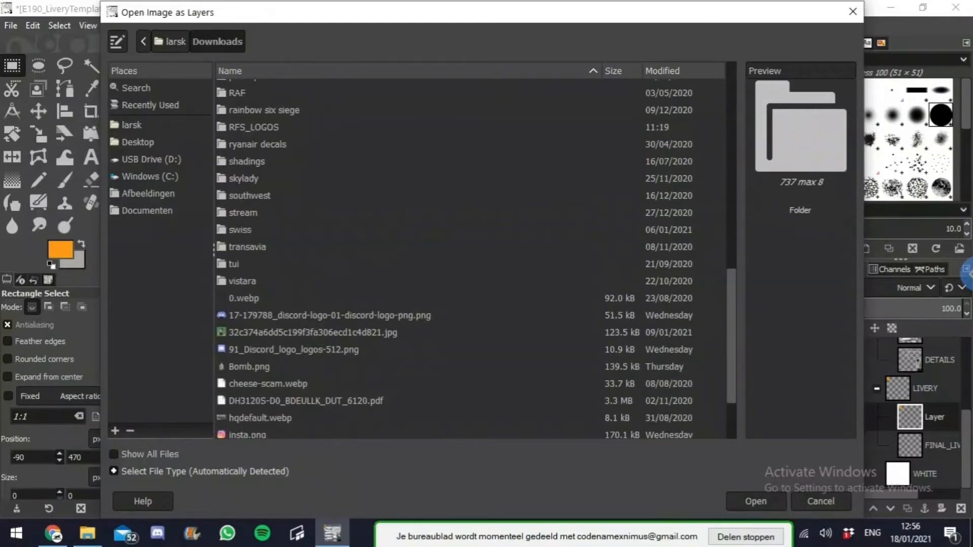
pyautogui.doubleClick(254, 217)
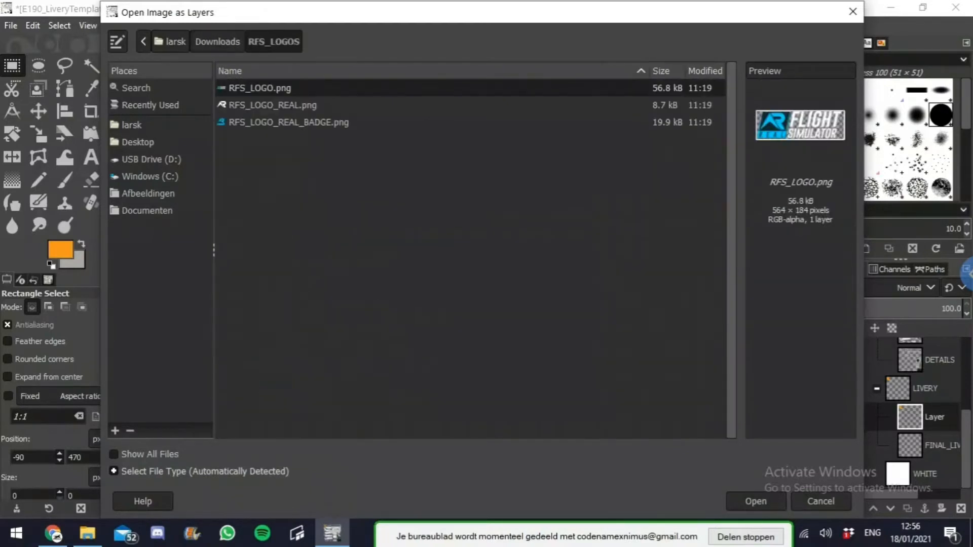
pyautogui.doubleClick(273, 105)
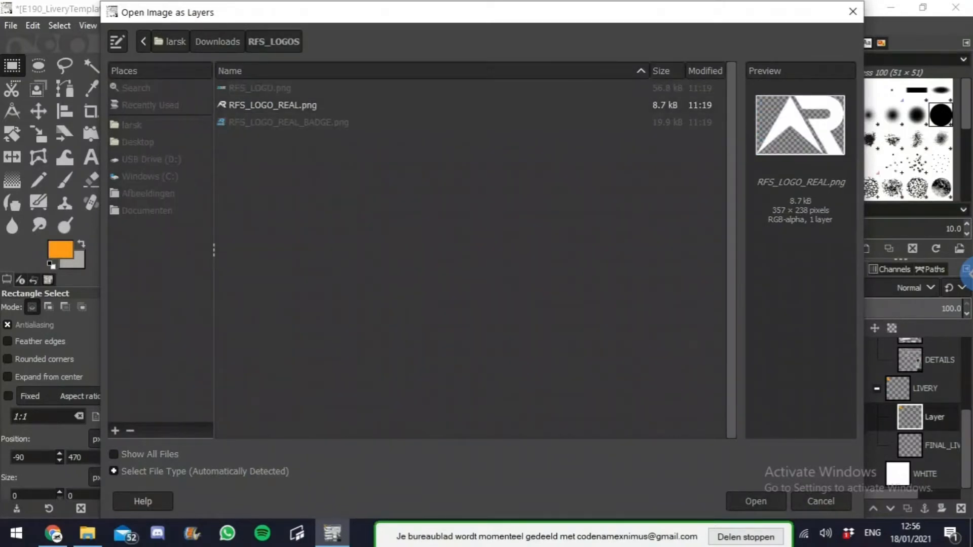
pyautogui.press('Return')
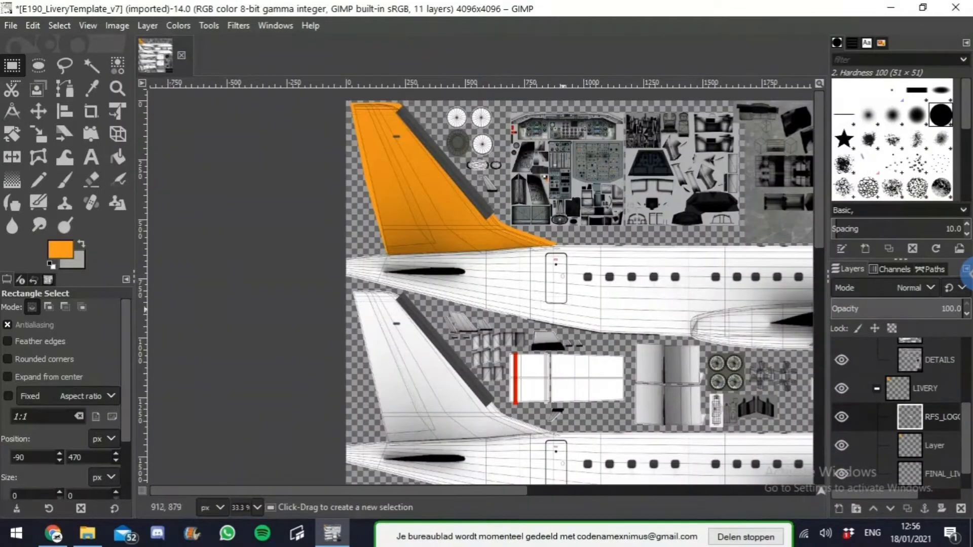
# Step: Move the RFS_LOGO_REAL.png layer from the wing tip onto the middle of the orange upper tail fin
pyautogui.hscroll(10, 564, 309)
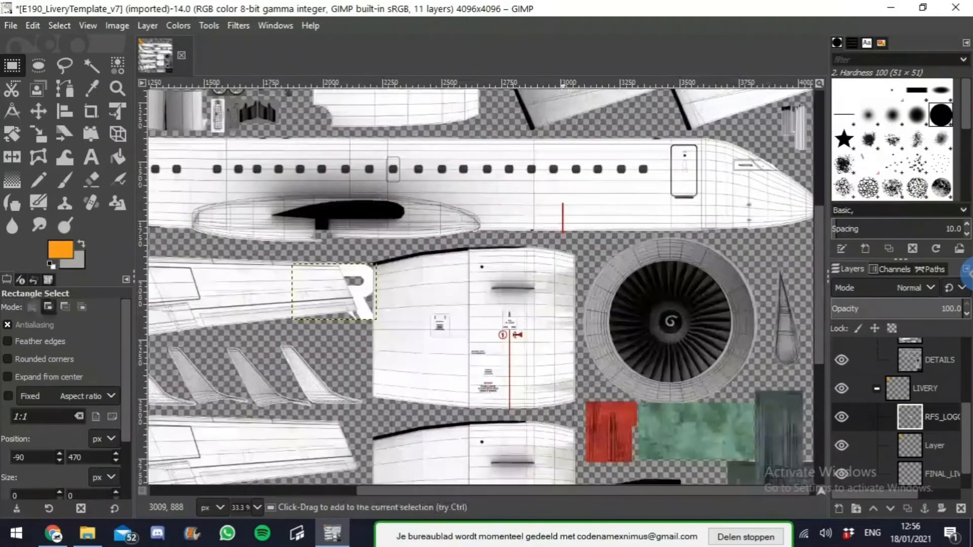
pyautogui.scroll(2, 317, 276)
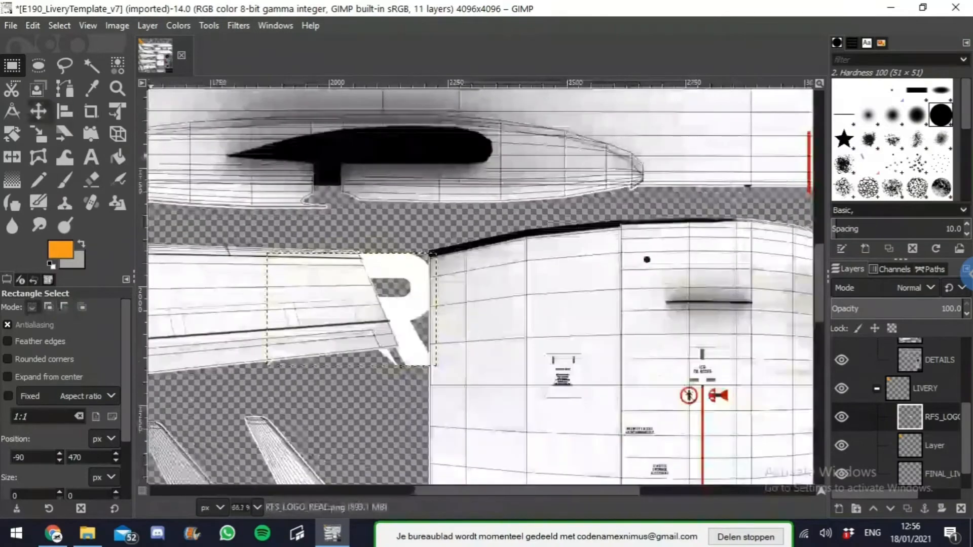
pyautogui.press('m')
pyautogui.scroll(-3, 699, 279)
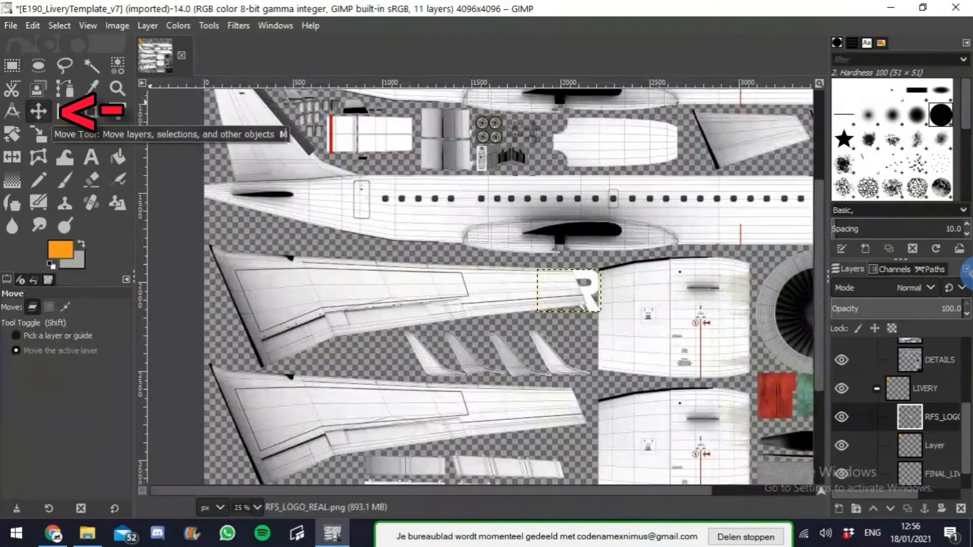
pyautogui.moveTo(569, 281); pyautogui.dragTo(207, 203)
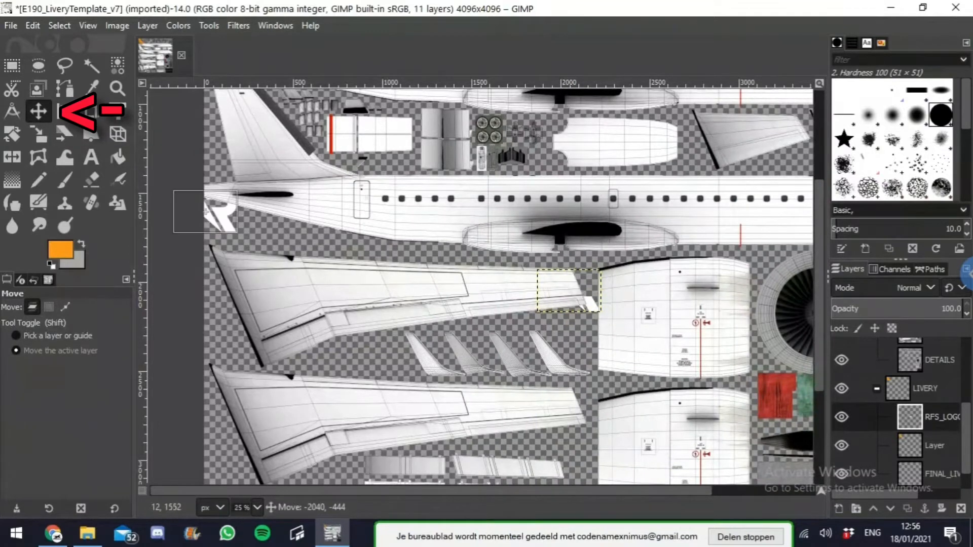
pyautogui.scroll(5, 507, 284)
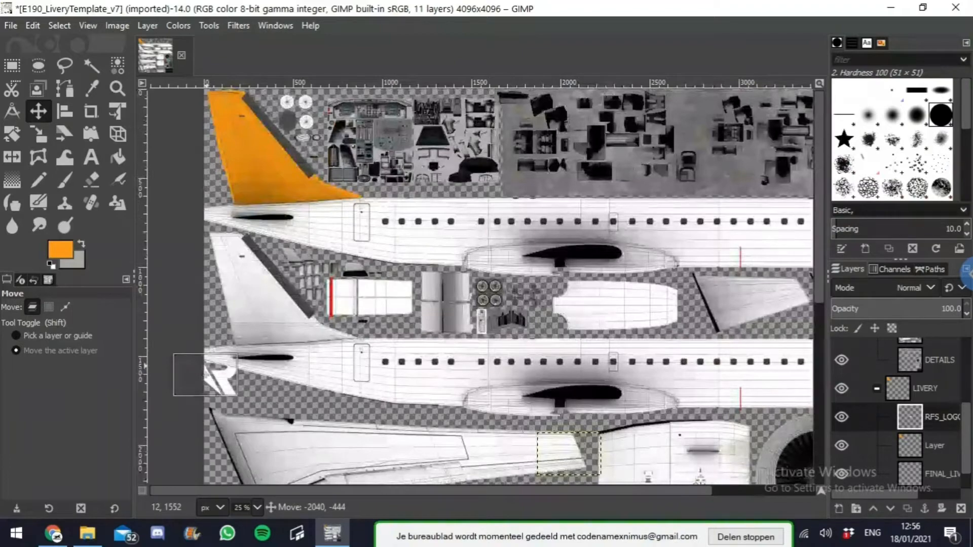
pyautogui.moveTo(208, 364); pyautogui.dragTo(254, 155)
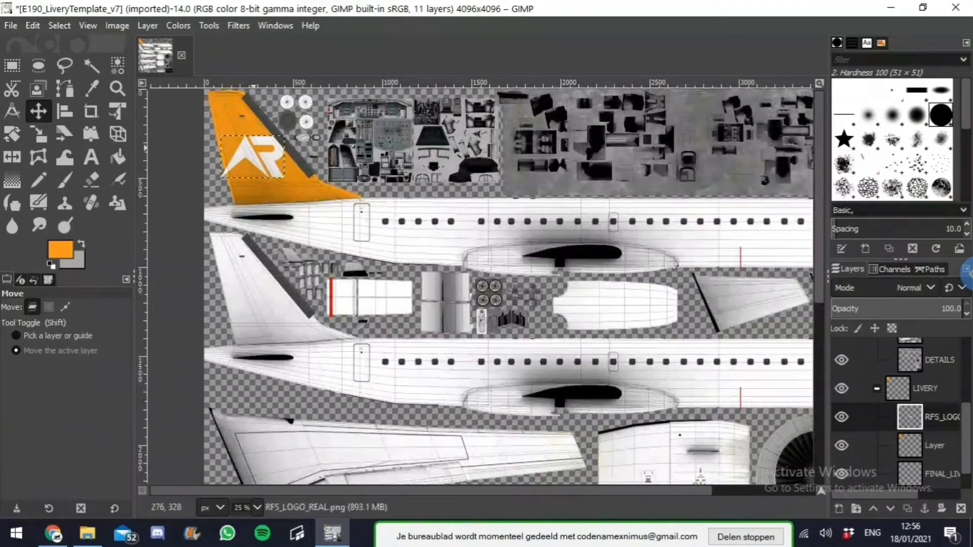
# Step: Scale the fin logo layer down to 307 × 205 pixels with Scale Layer, keeping its proportions and Cubic interpolation
pyautogui.scroll(3, 248, 153)
pyautogui.scroll(1, 482, 283)
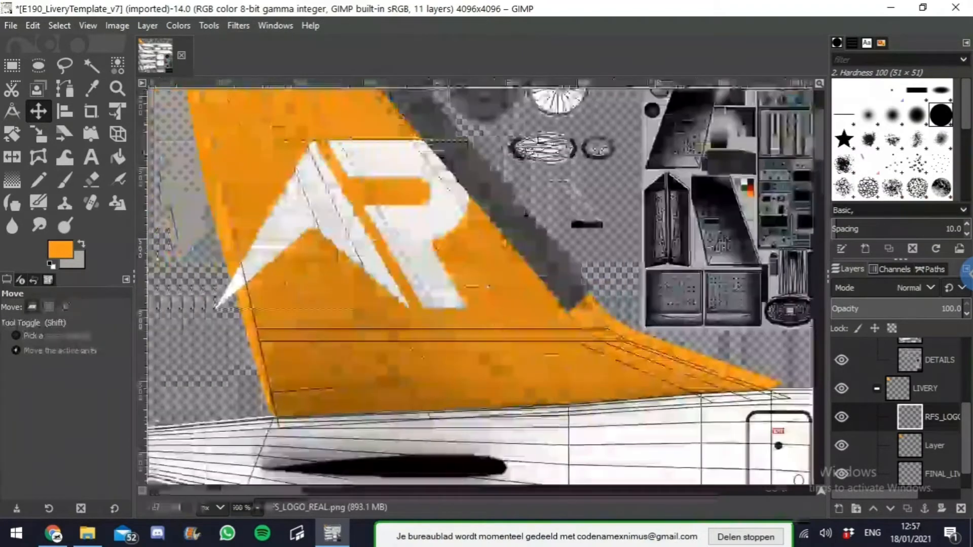
pyautogui.scroll(-2, 481, 284)
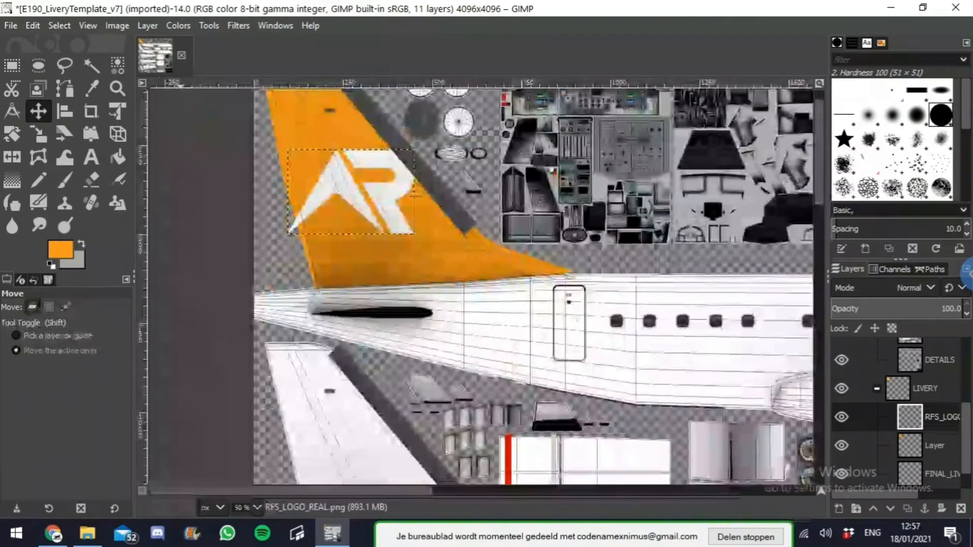
pyautogui.click(148, 26)
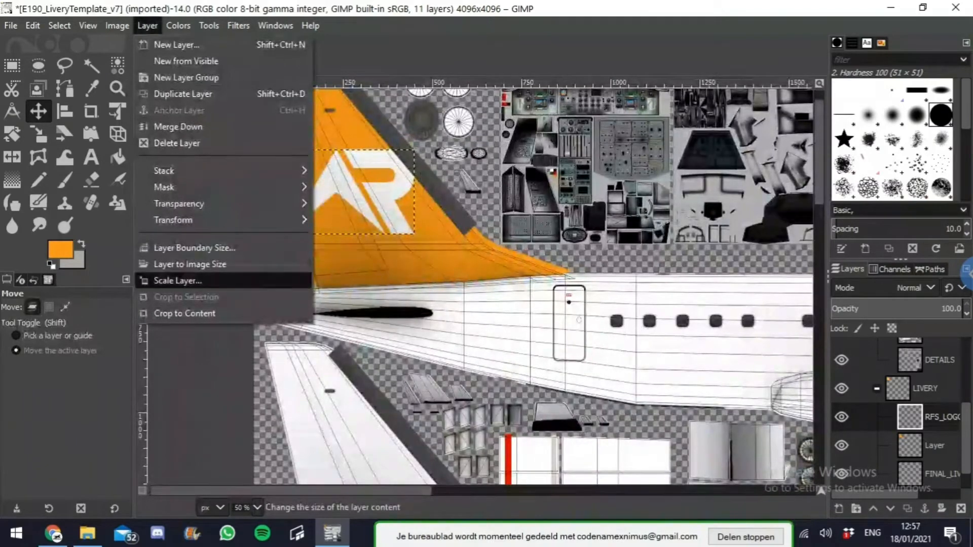
pyautogui.click(177, 280)
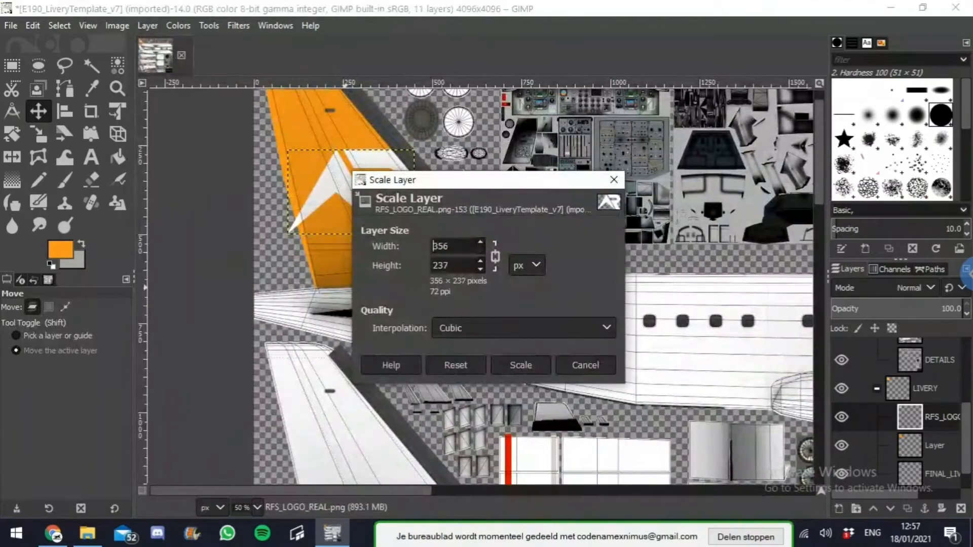
pyautogui.click(521, 364)
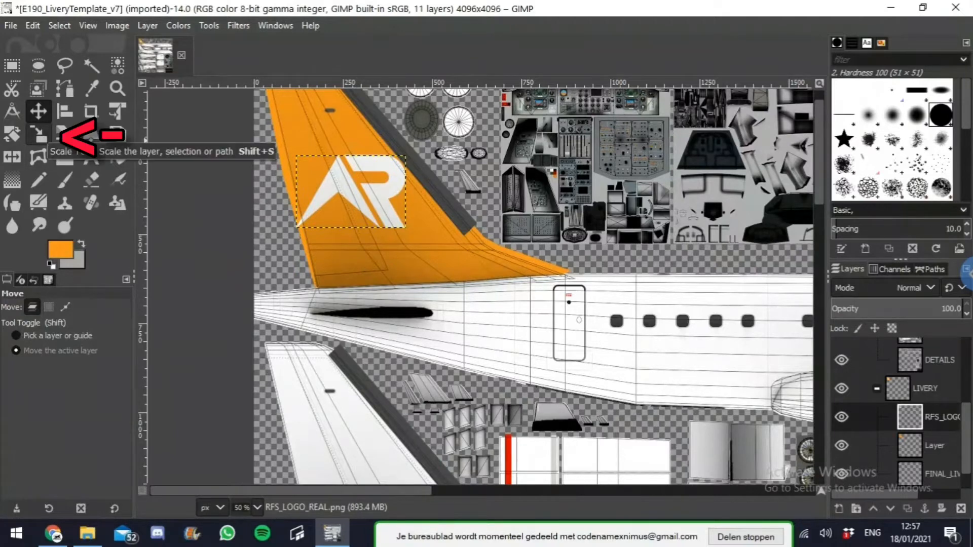
# Step: Try to shrink the fin logo proportionally to 230 × 153 pixels with the Scale tool
pyautogui.click(38, 134)
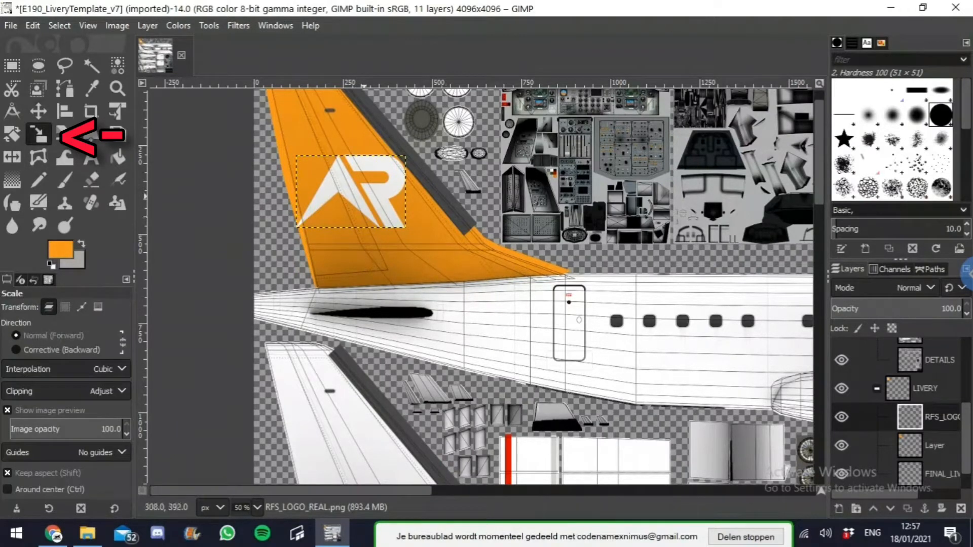
pyautogui.click(367, 204)
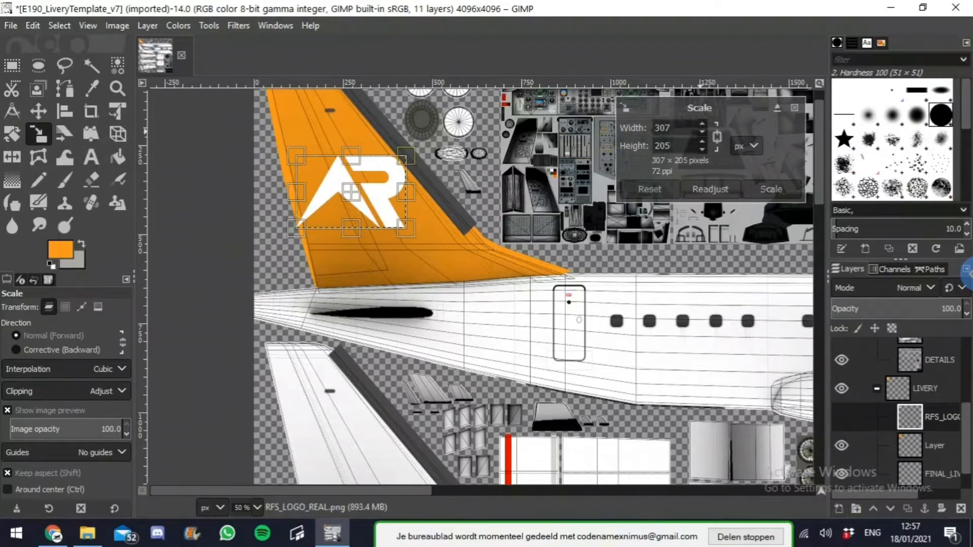
pyautogui.moveTo(410, 163)
pyautogui.mouseDown()
pyautogui.moveTo(366, 180)
pyautogui.moveTo(400, 152)
pyautogui.moveTo(385, 162)
pyautogui.moveTo(578, 126)
pyautogui.moveTo(405, 188)
pyautogui.moveTo(392, 182)
pyautogui.mouseUp()
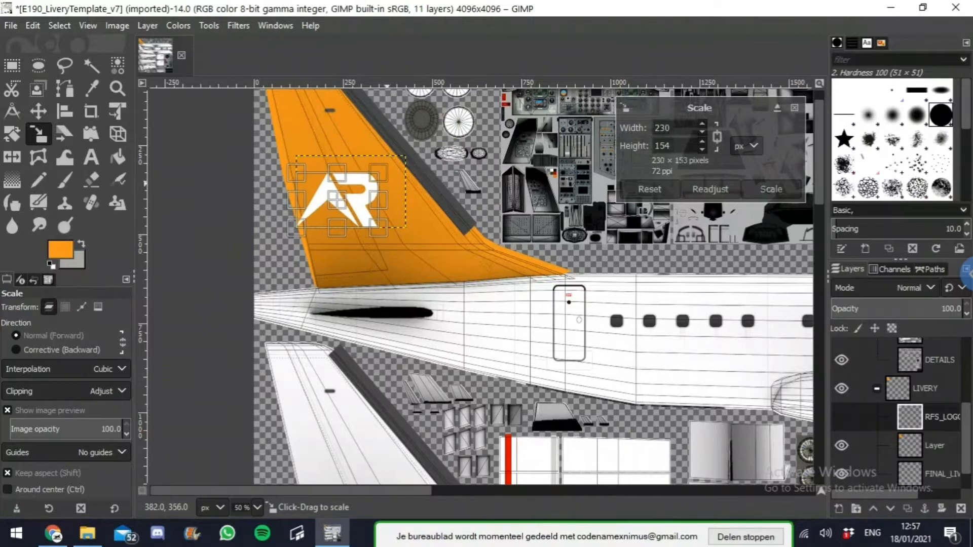
pyautogui.click(771, 189)
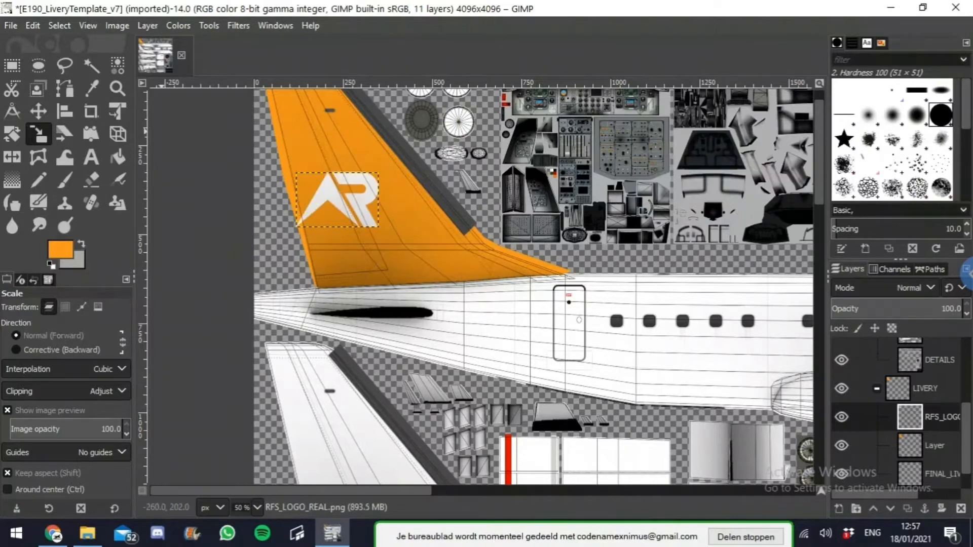
# Step: Try the smaller logo nearer the middle of the orange fin, and undo its move and scaling
pyautogui.press('m')
pyautogui.moveTo(337, 200); pyautogui.dragTo(351, 187)
pyautogui.keyDown('ctrl'); pyautogui.scroll(3, 330, 164); pyautogui.keyUp('ctrl')
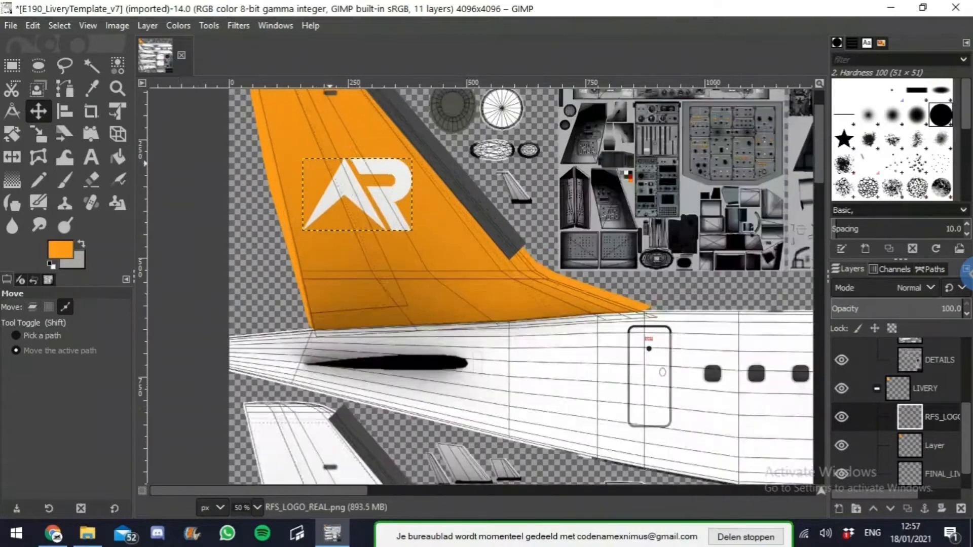
pyautogui.keyDown('ctrl'); pyautogui.scroll(-5, 397, 176); pyautogui.keyUp('ctrl')
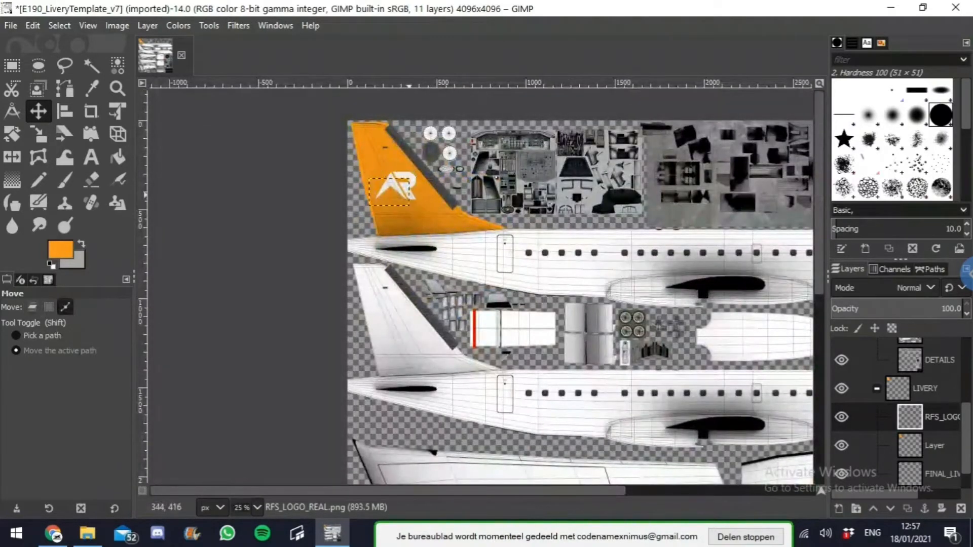
pyautogui.hotkey('ctrl', 'z')
# Step: Scale the fin logo proportionally to 253 × 169 pixels and move it slightly up toward the middle of the orange fin
pyautogui.keyDown('ctrl'); pyautogui.scroll(3, 375, 146); pyautogui.keyUp('ctrl')
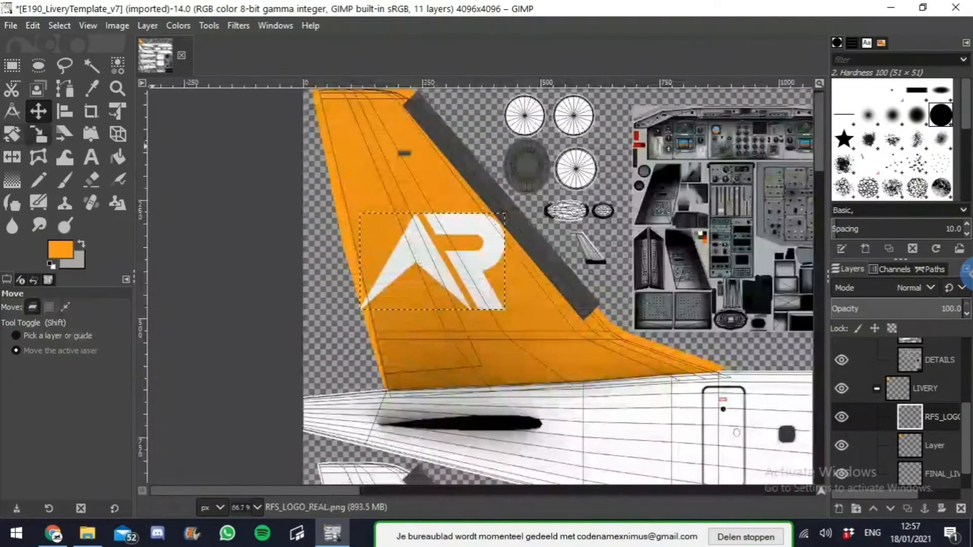
pyautogui.click(39, 135)
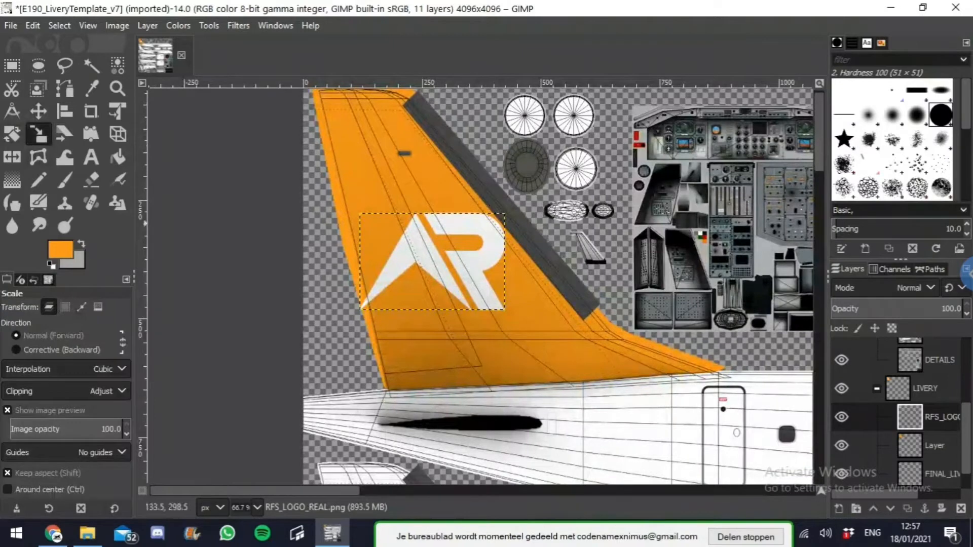
pyautogui.click(440, 266)
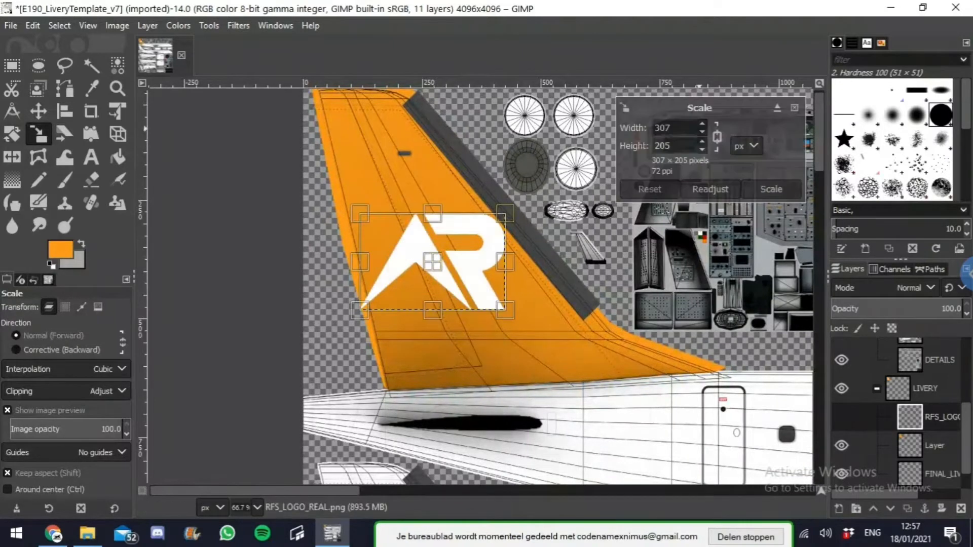
pyautogui.moveTo(506, 214); pyautogui.dragTo(480, 231)
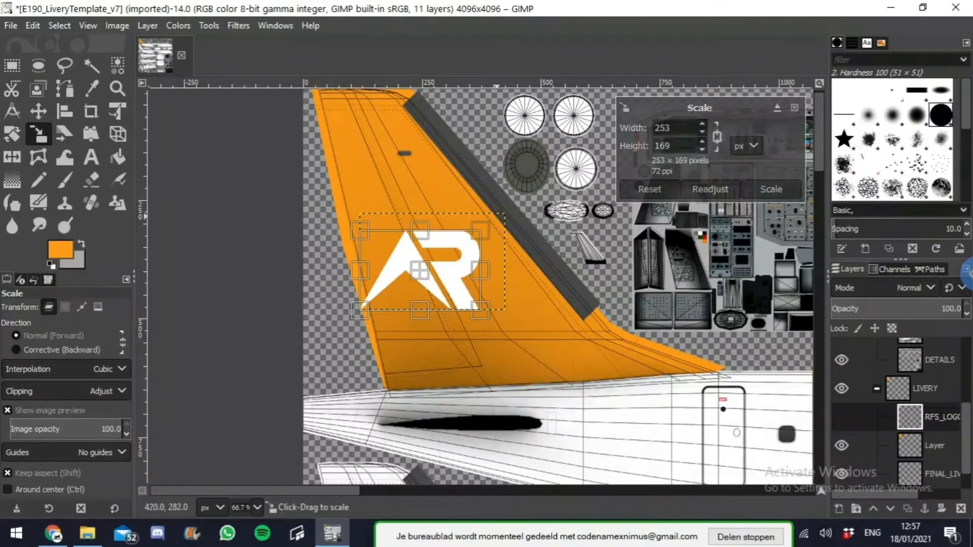
pyautogui.press('Return')
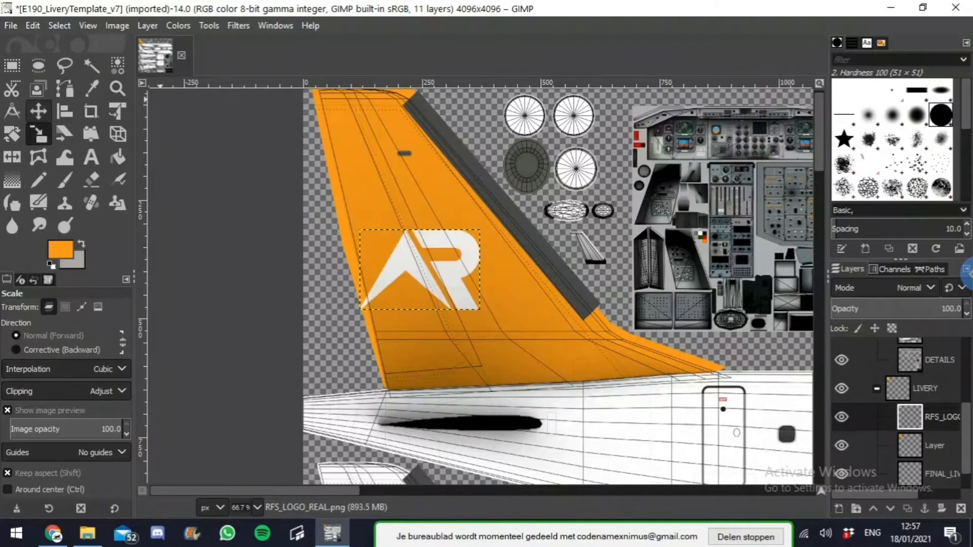
pyautogui.press('m')
pyautogui.moveTo(419, 270); pyautogui.dragTo(430, 247)
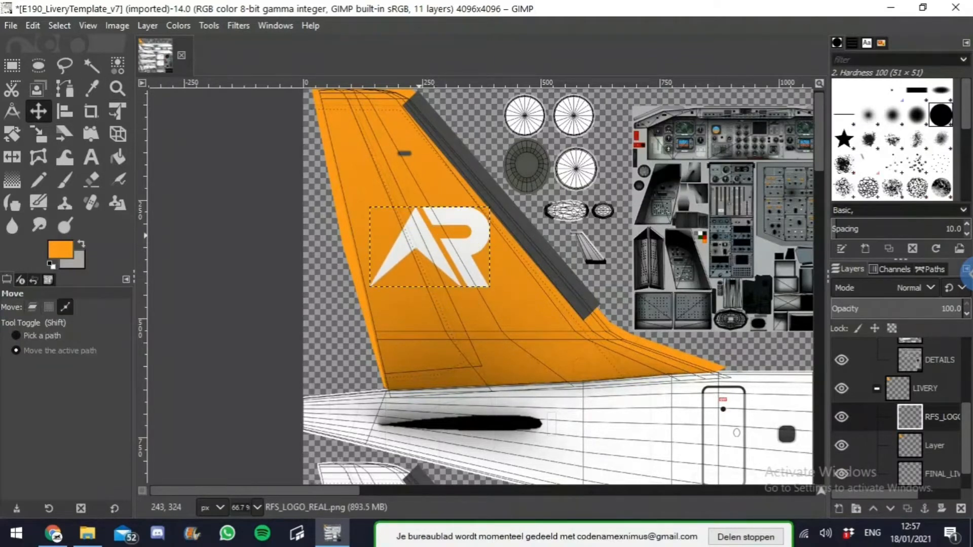
# Step: Check the logo's size and placement on the orange fin, and look over the upper fuselage side
pyautogui.press('2')
pyautogui.scroll(-7, 456, 245)
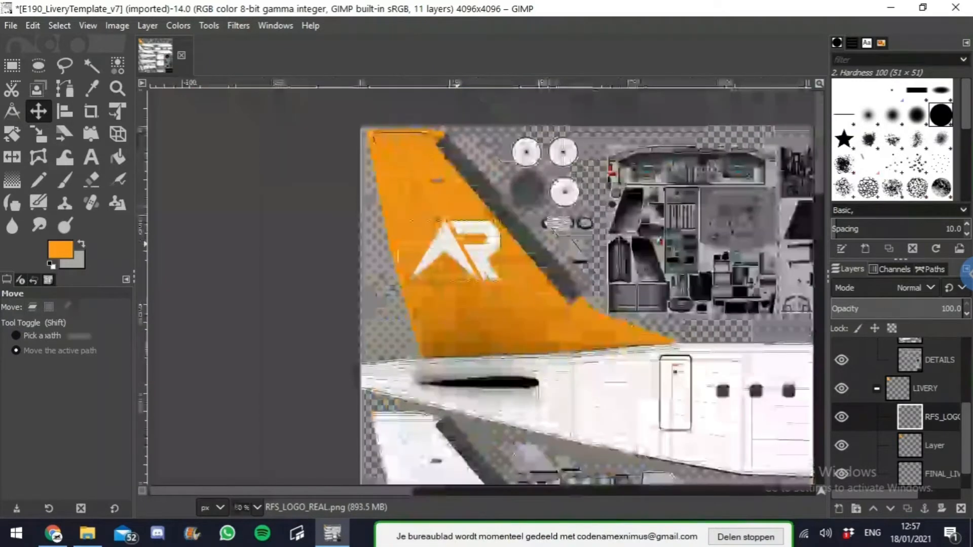
pyautogui.hscroll(4, 463, 253)
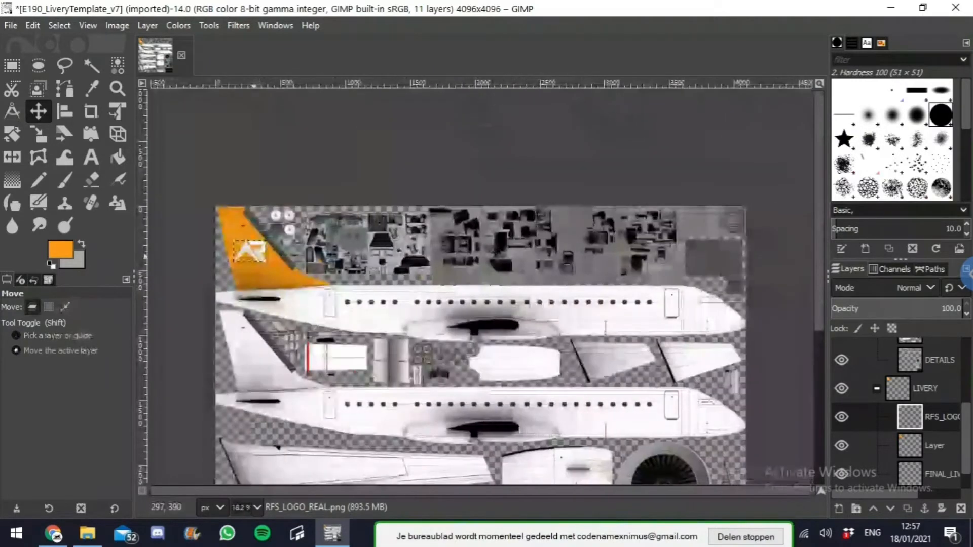
pyautogui.scroll(3, 214, 250)
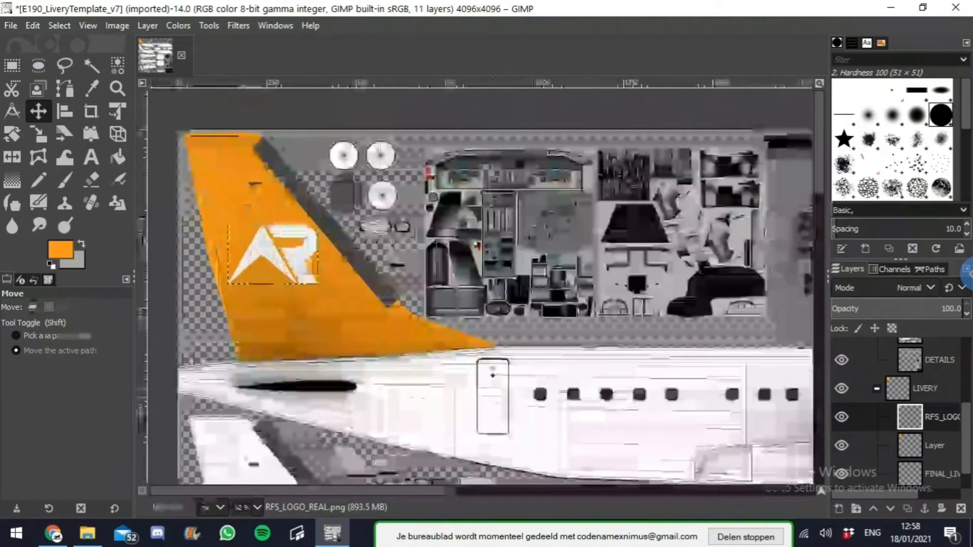
pyautogui.scroll(-3, 542, 368)
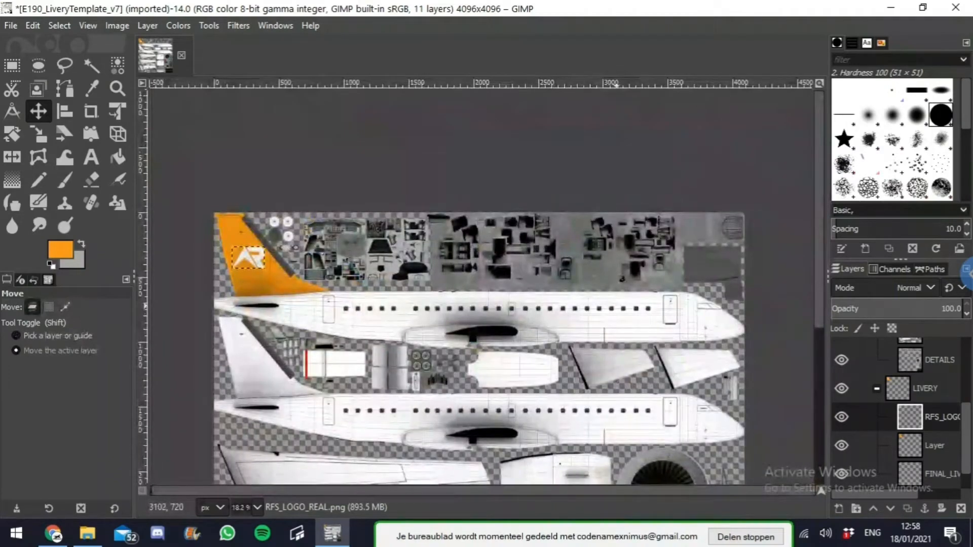
pyautogui.scroll(4, 626, 308)
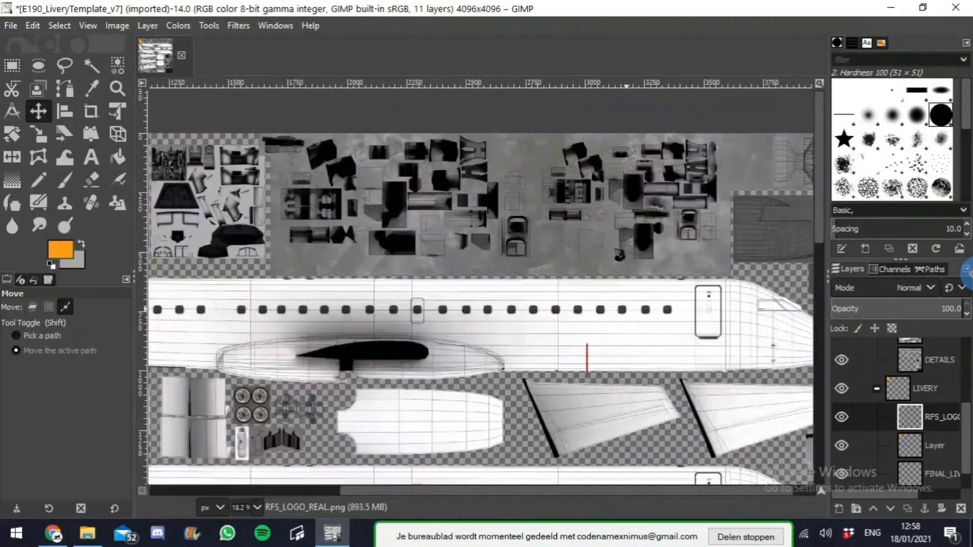
pyautogui.scroll(-3, 590, 305)
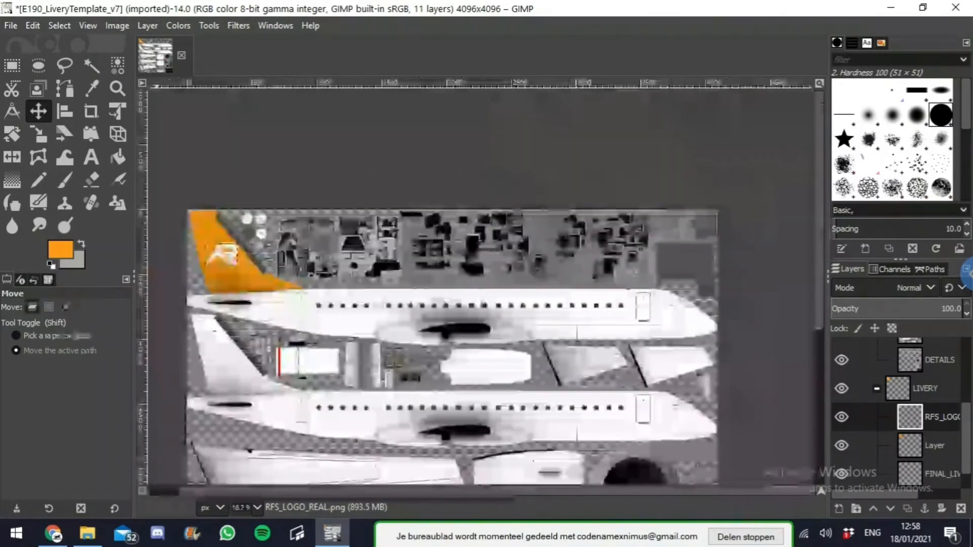
# Step: Import RFS_LOGO.png from the RFS_LOGOS folder as a new layer above the fin logo layer
pyautogui.click(11, 25)
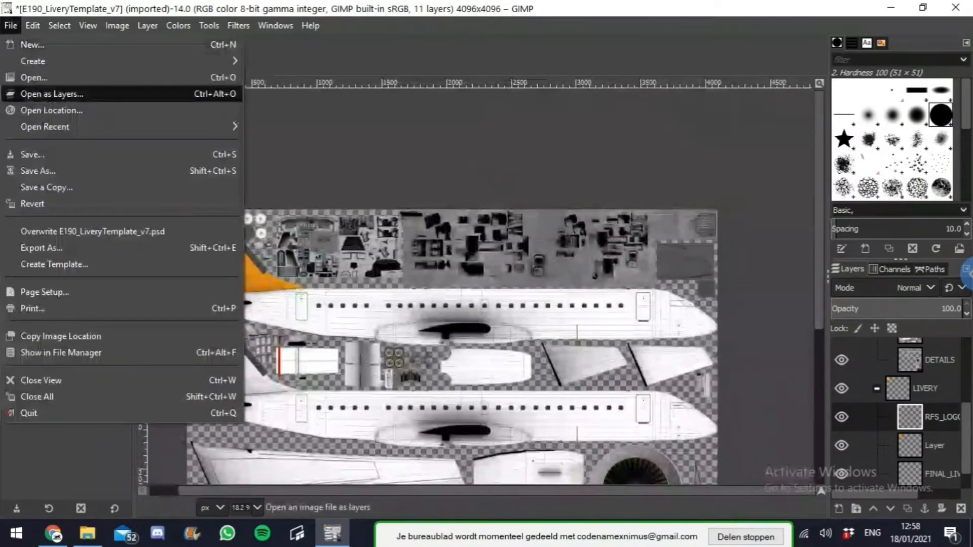
pyautogui.click(50, 94)
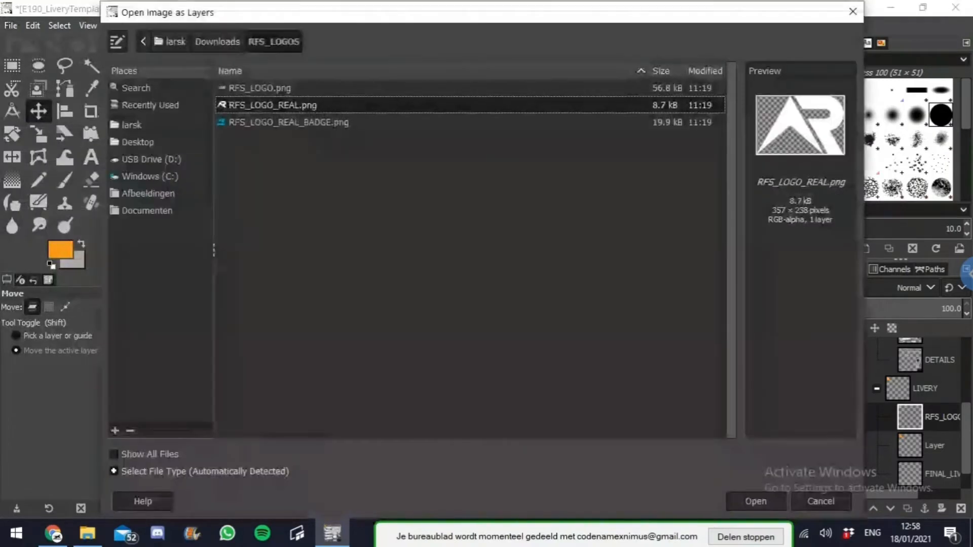
pyautogui.click(289, 123)
pyautogui.click(259, 88)
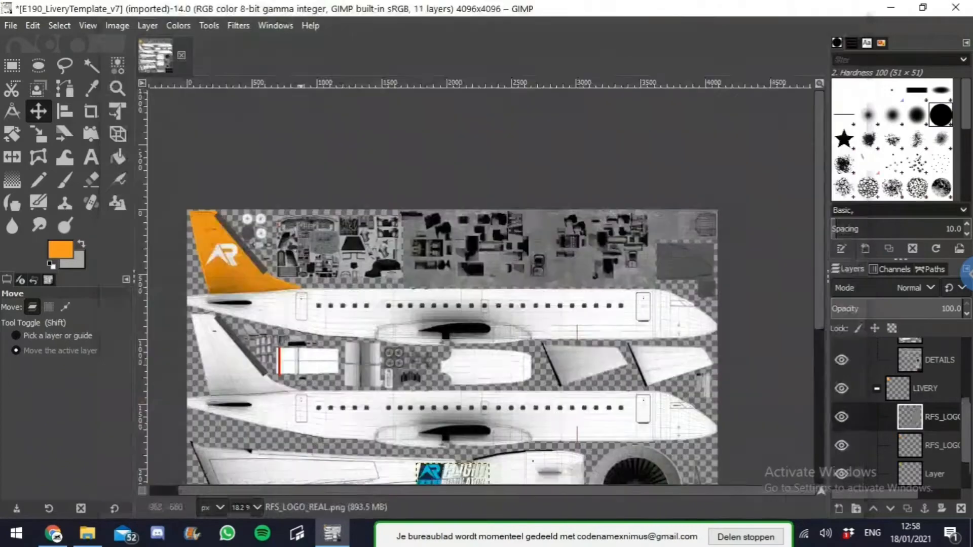
# Step: Move the imported Real Flight Simulator logo up about 65 pixels at the wing tip and inspect its lettering
pyautogui.scroll(5, 453, 279)
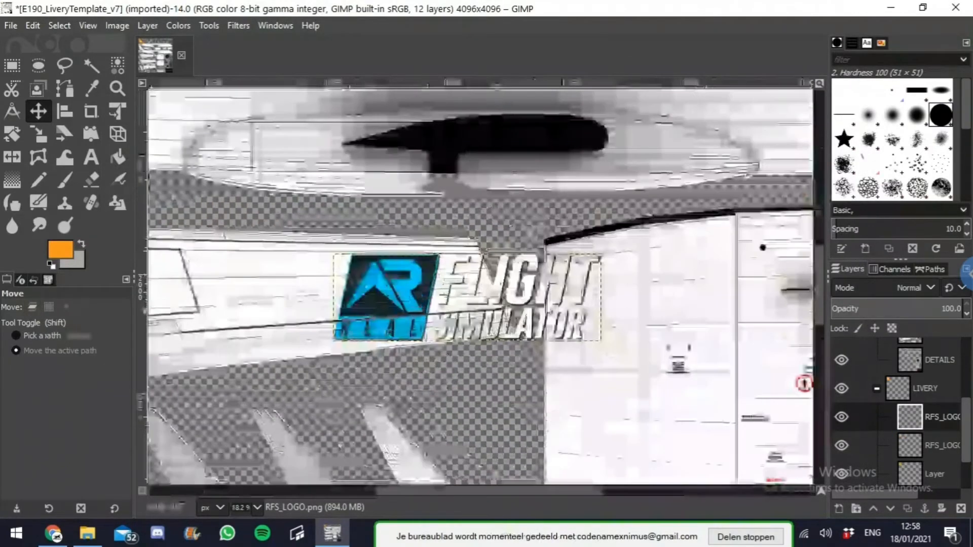
pyautogui.scroll(3, 470, 297)
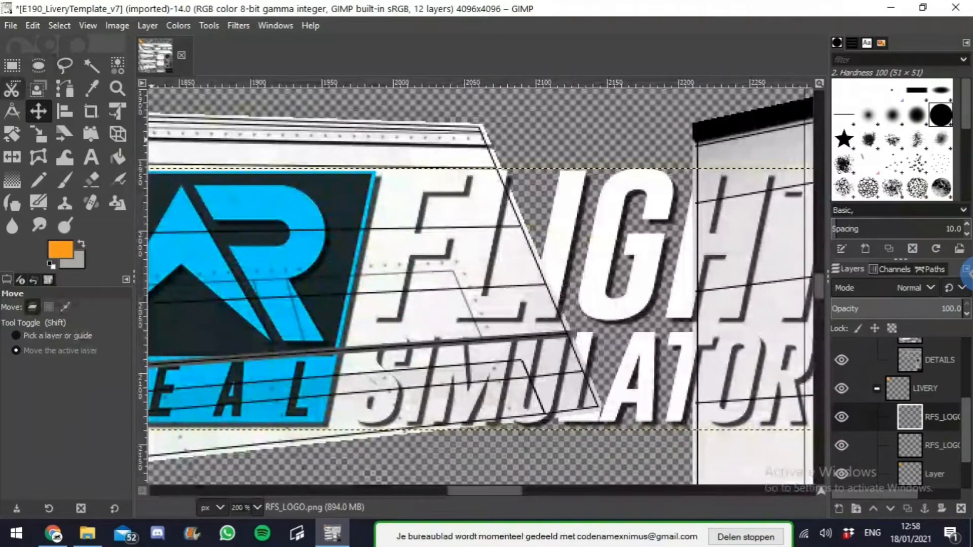
pyautogui.scroll(1, 544, 264)
pyautogui.moveTo(544, 264); pyautogui.dragTo(510, 138)
pyautogui.scroll(3, 540, 307)
pyautogui.scroll(-5, 480, 286)
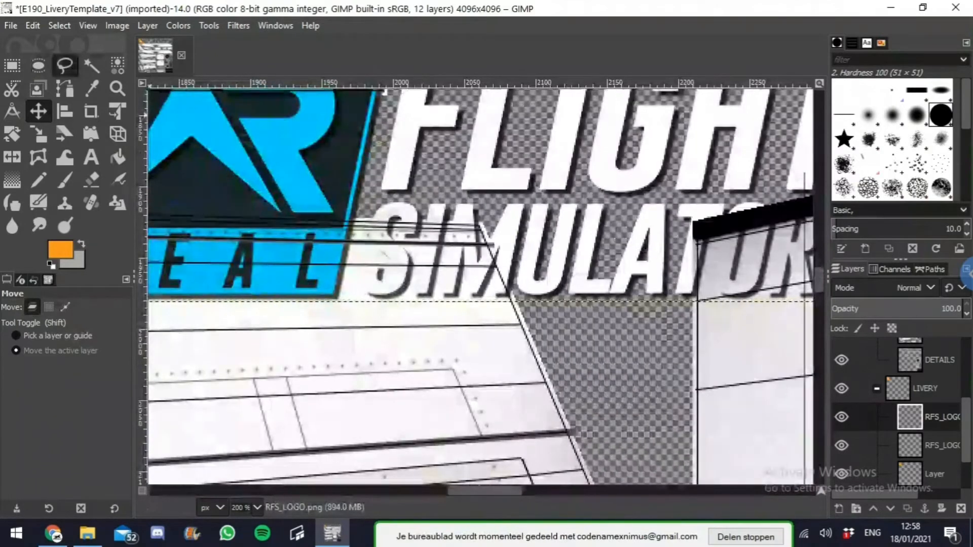
# Step: Outline the blue REAL emblem of the imported logo with a closed Free Select polygon, leaving the FLIGHT SIMULATOR lettering outside
pyautogui.click(64, 65)
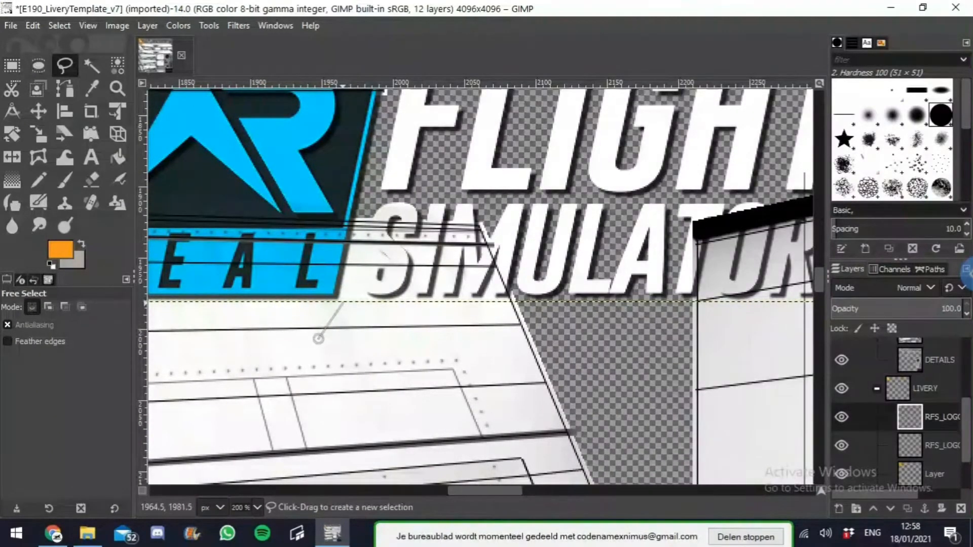
pyautogui.hscroll(-8, 362, 258)
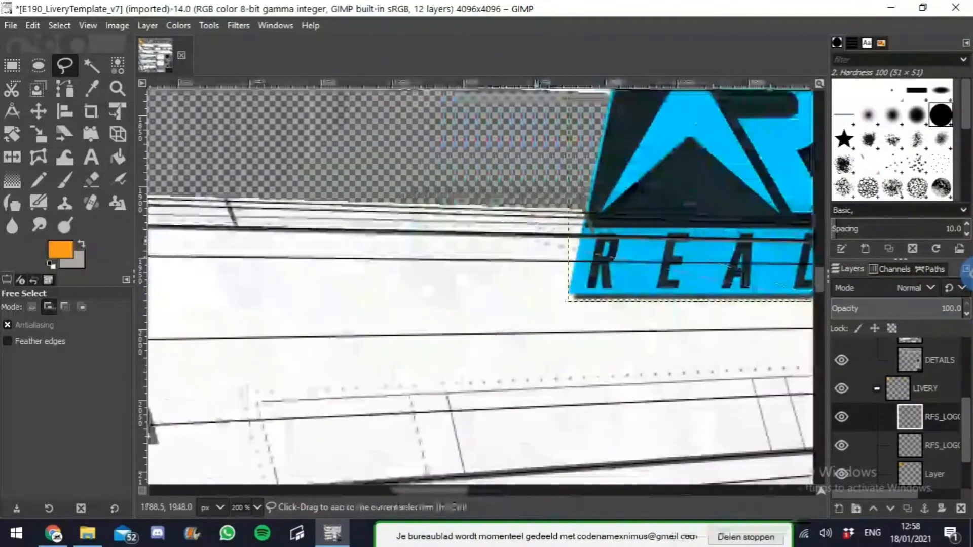
pyautogui.hscroll(10, 537, 249)
pyautogui.scroll(-1, 553, 248)
pyautogui.scroll(-1, 553, 247)
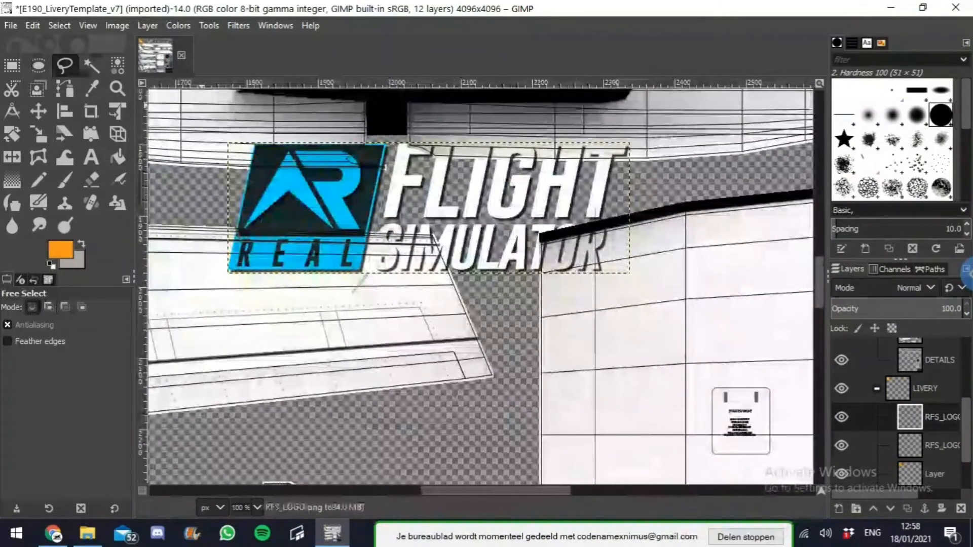
pyautogui.scroll(1, 502, 151)
pyautogui.scroll(1, 502, 151)
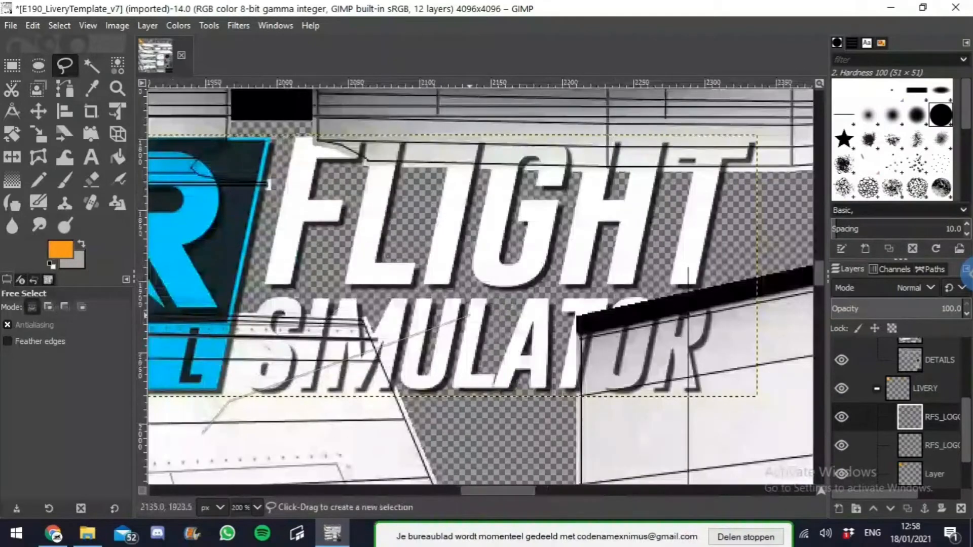
pyautogui.hscroll(-5, 476, 307)
pyautogui.hscroll(5, 476, 307)
pyautogui.hscroll(-8, 469, 307)
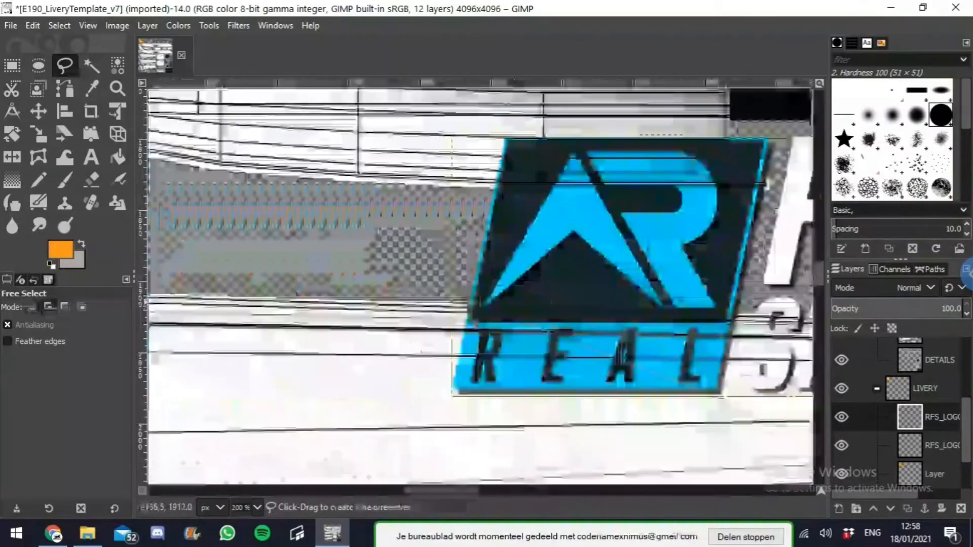
pyautogui.hscroll(3, 543, 307)
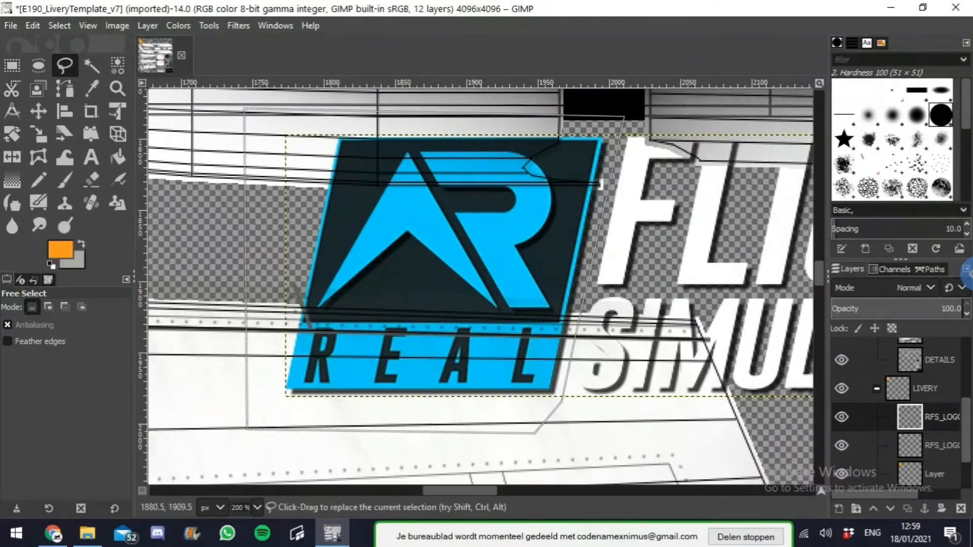
pyautogui.press('Return')
# Step: Duplicate the imported RFS_LOGO.png layer
pyautogui.rightClick(915, 417)
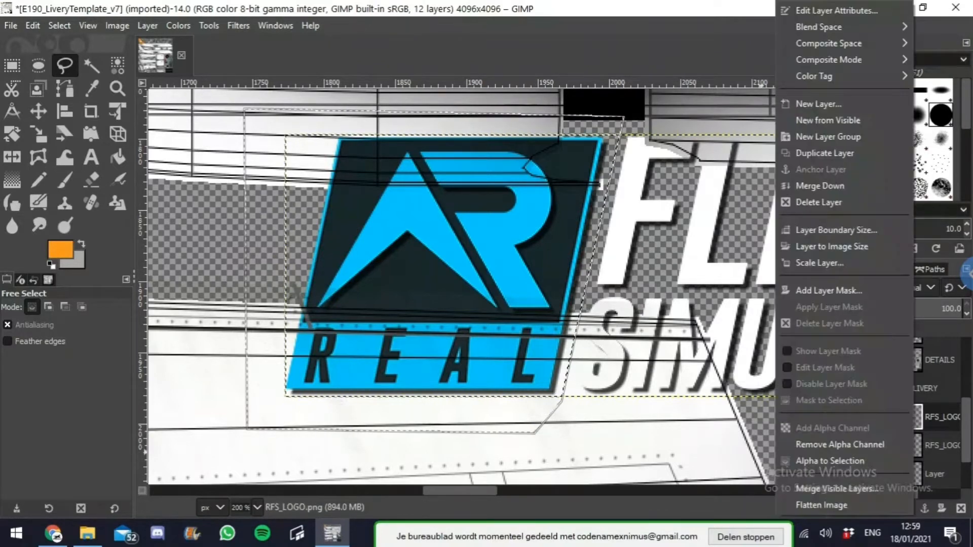
pyautogui.click(836, 152)
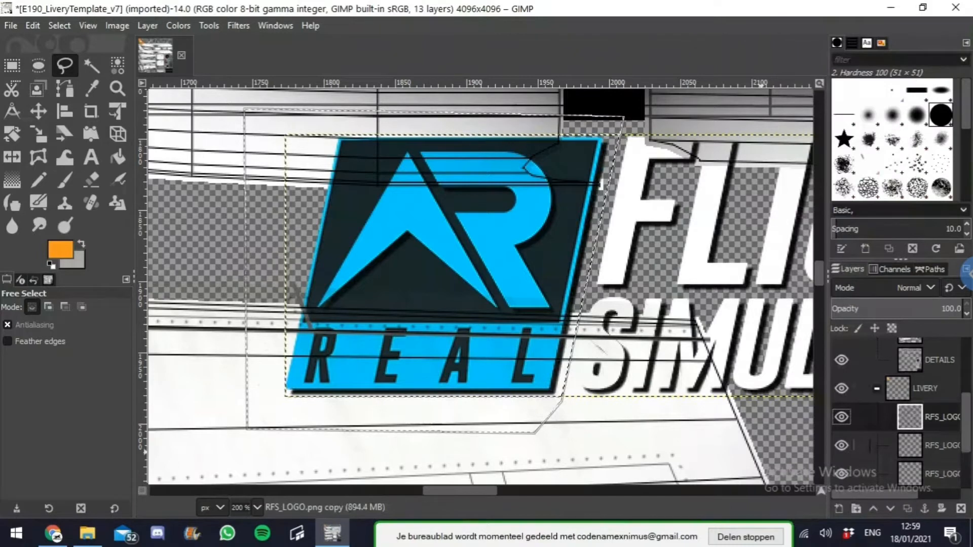
pyautogui.rightClick(911, 417)
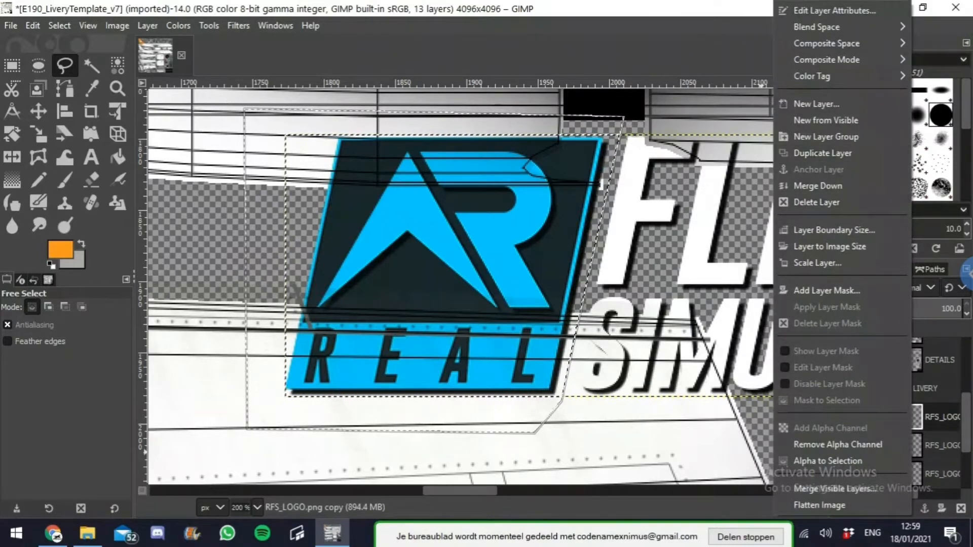
pyautogui.press('Escape')
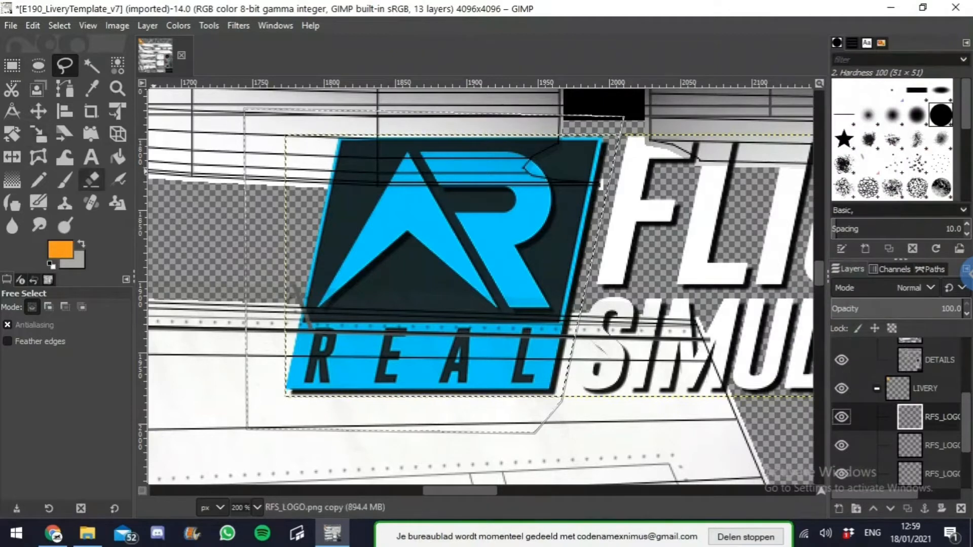
# Step: Erase the selected REAL emblem from the duplicated logo layer and hide the original logo layer beneath it
pyautogui.click(91, 179)
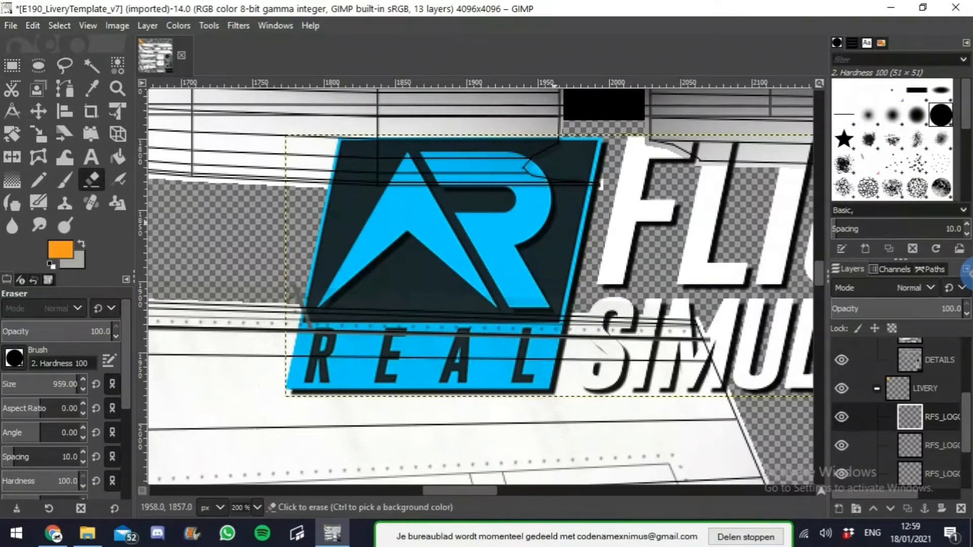
pyautogui.click(842, 445)
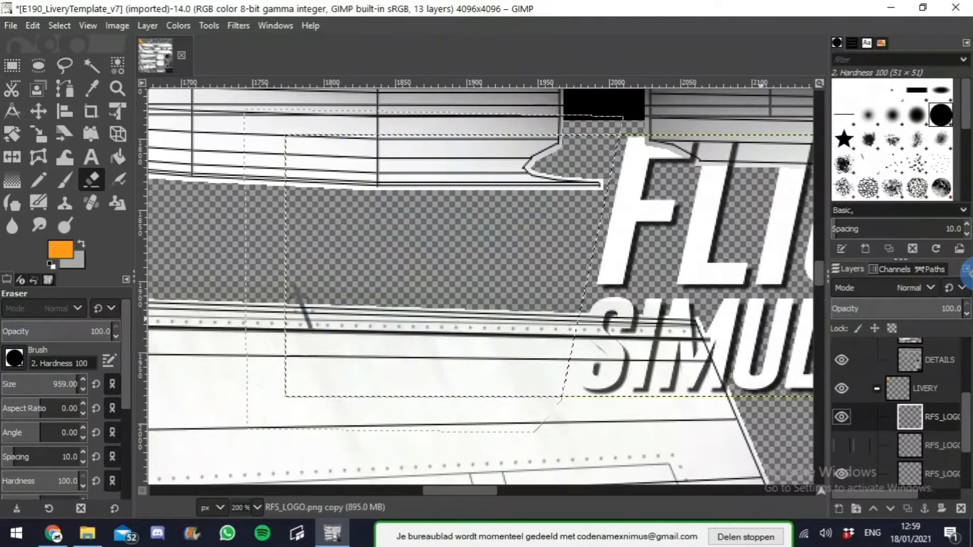
pyautogui.click(842, 445)
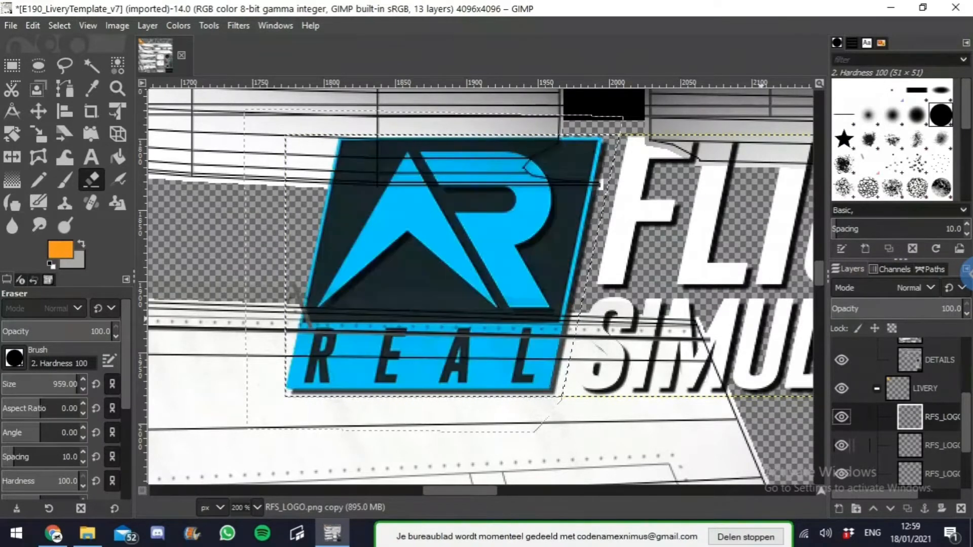
pyautogui.click(842, 445)
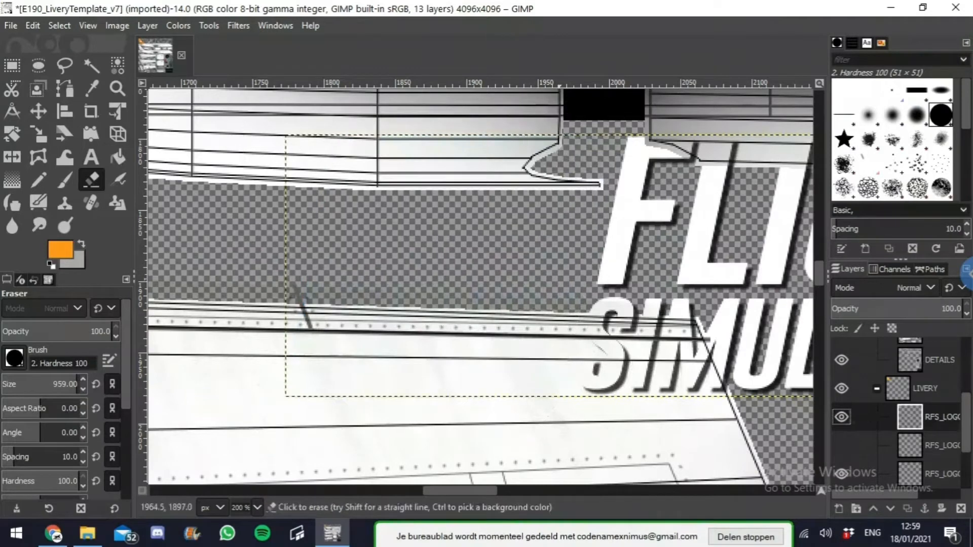
# Step: Clear the selection and crop the duplicated layer to its remaining FLIGHT SIMULATOR lettering
pyautogui.press('r')
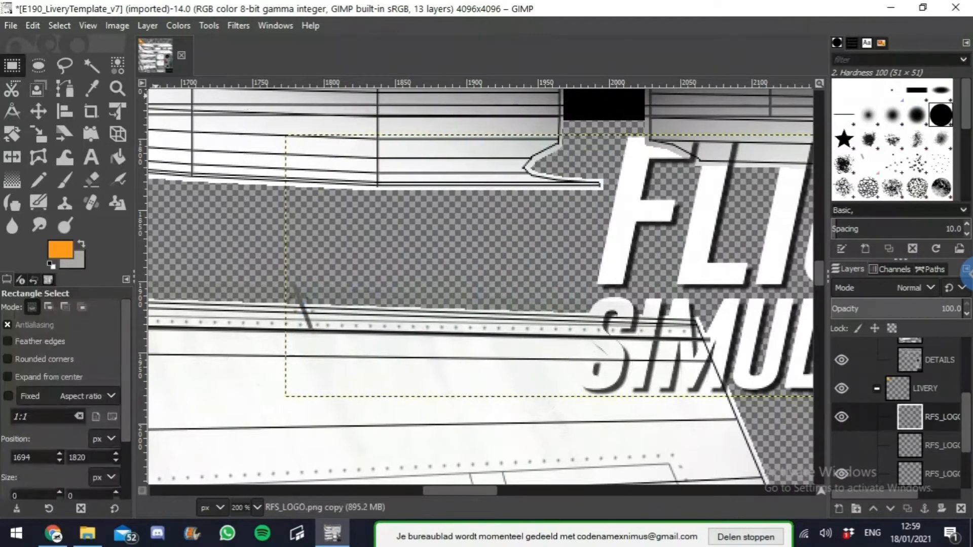
pyautogui.hotkey('alt', 'l')
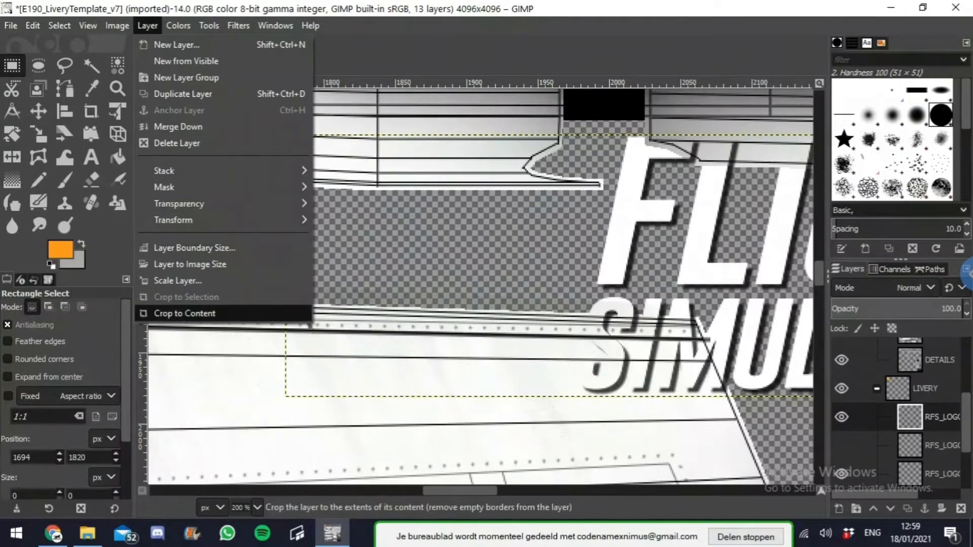
pyautogui.press('Escape')
pyautogui.hotkey('alt', 'l')
pyautogui.click(185, 314)
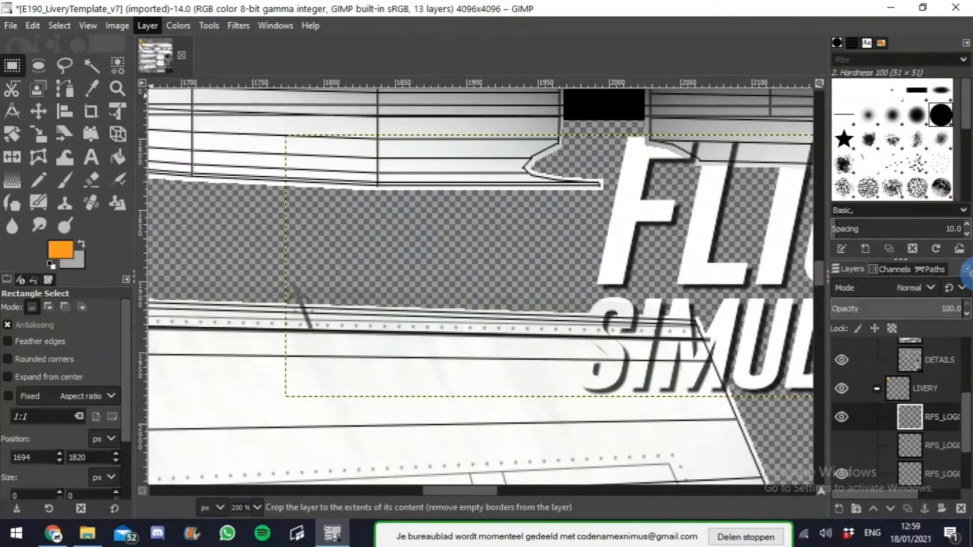
pyautogui.hscroll(2, 304, 290)
pyautogui.press('1')
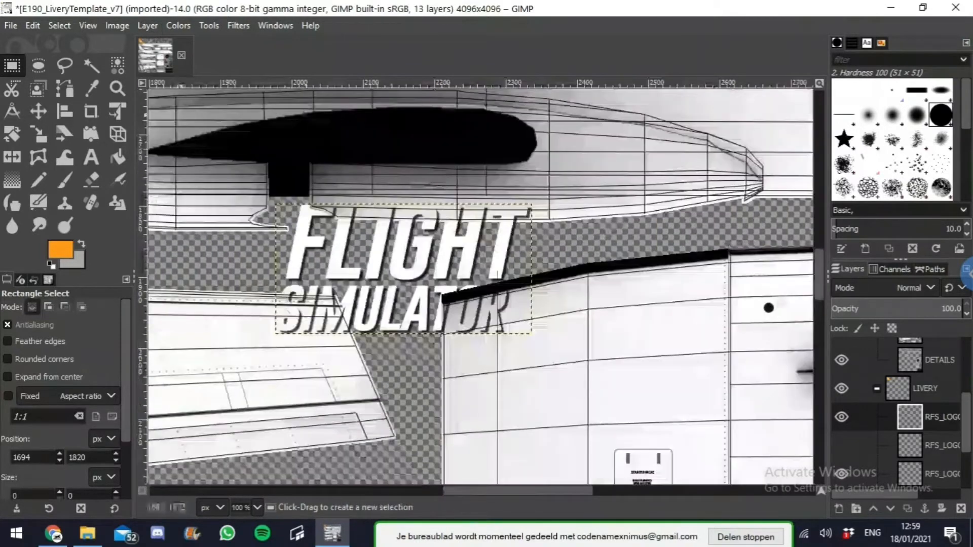
# Step: Move the FLIGHT SIMULATOR lettering onto the upper fuselage side, below the windows and just behind the front door
pyautogui.press('m')
pyautogui.moveTo(398, 264); pyautogui.dragTo(275, 460)
pyautogui.scroll(3, 470, 227)
pyautogui.scroll(-1, 476, 226)
pyautogui.scroll(4, 552, 287)
pyautogui.hscroll(5, 552, 287)
pyautogui.hscroll(7, 583, 345)
pyautogui.scroll(-3, 162, 168)
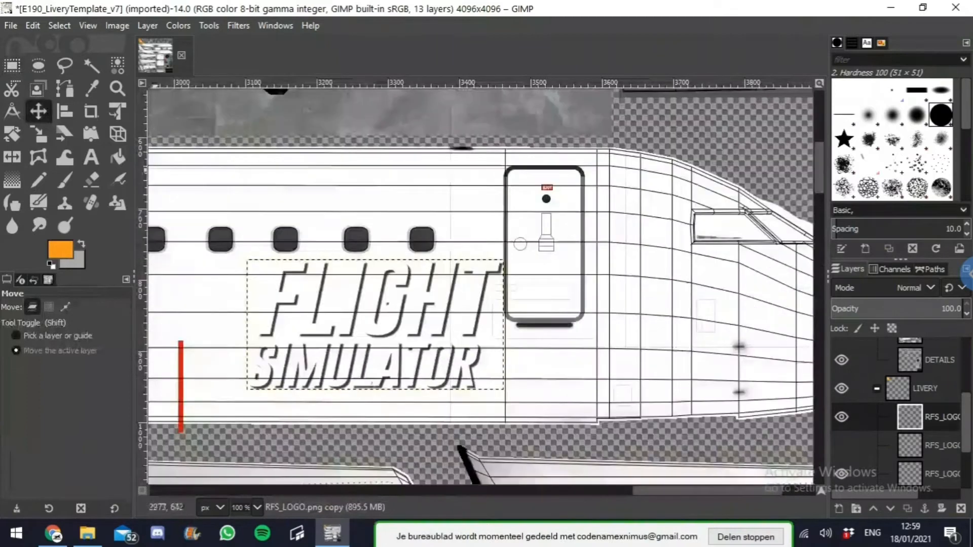
# Step: Start Colorize on the lettering layer with lightness -0.395 and saturation 0
pyautogui.click(178, 26)
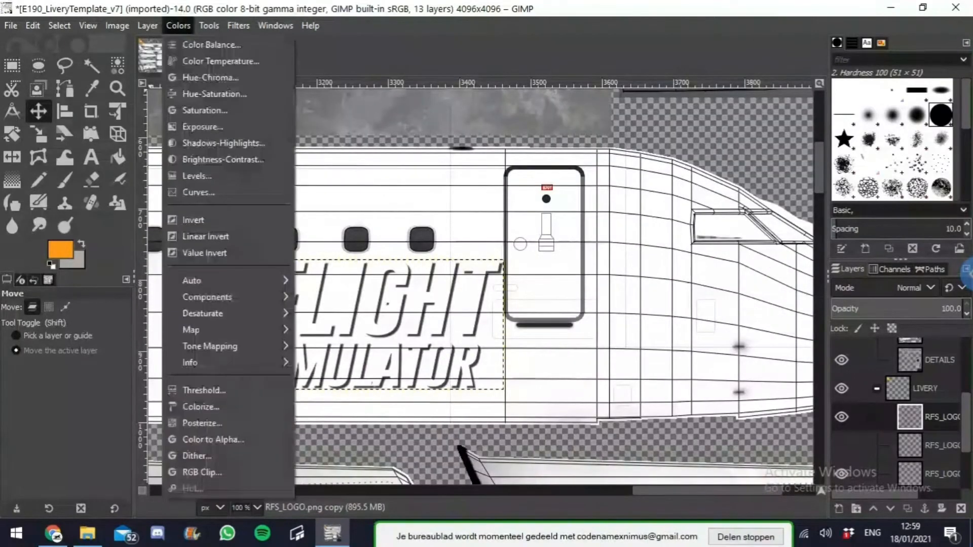
pyautogui.click(193, 406)
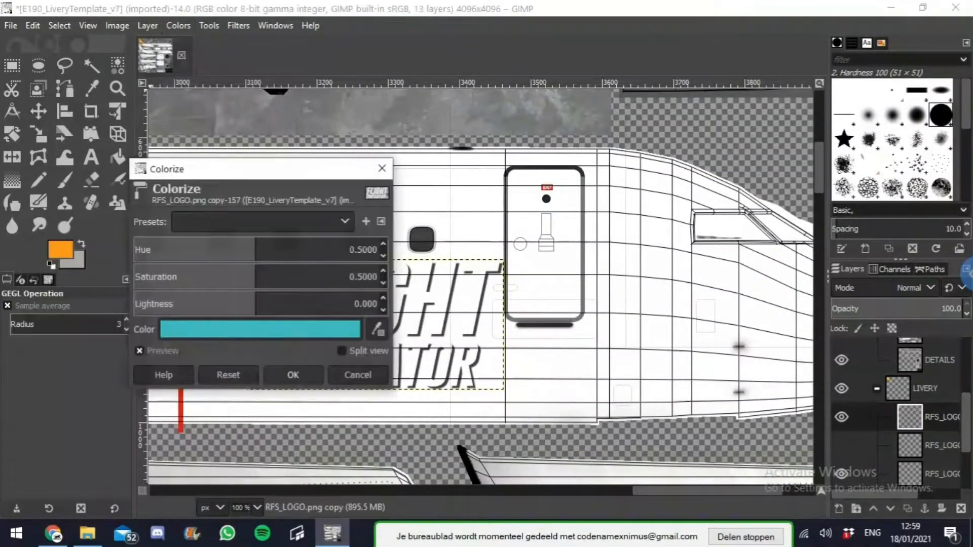
pyautogui.moveTo(203, 169); pyautogui.dragTo(271, 280)
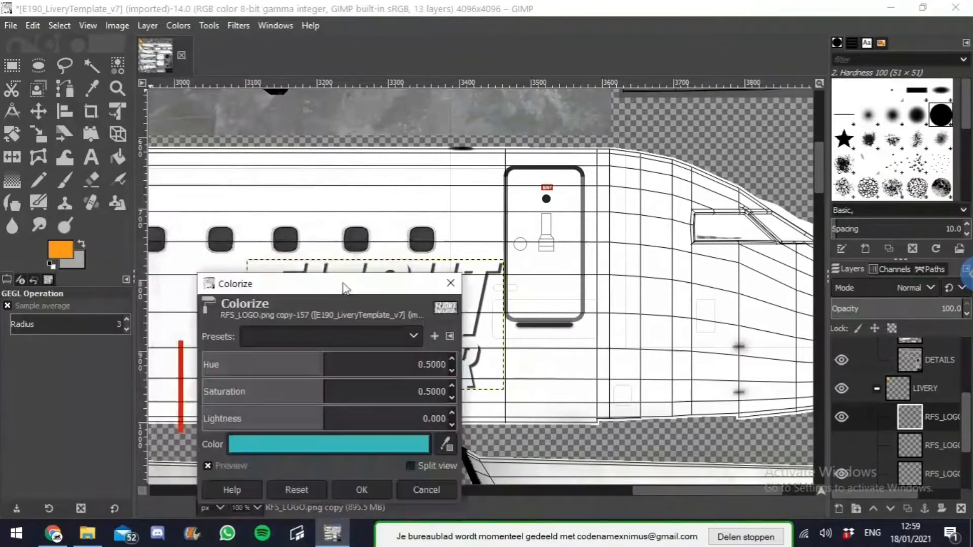
pyautogui.moveTo(324, 418); pyautogui.dragTo(280, 418)
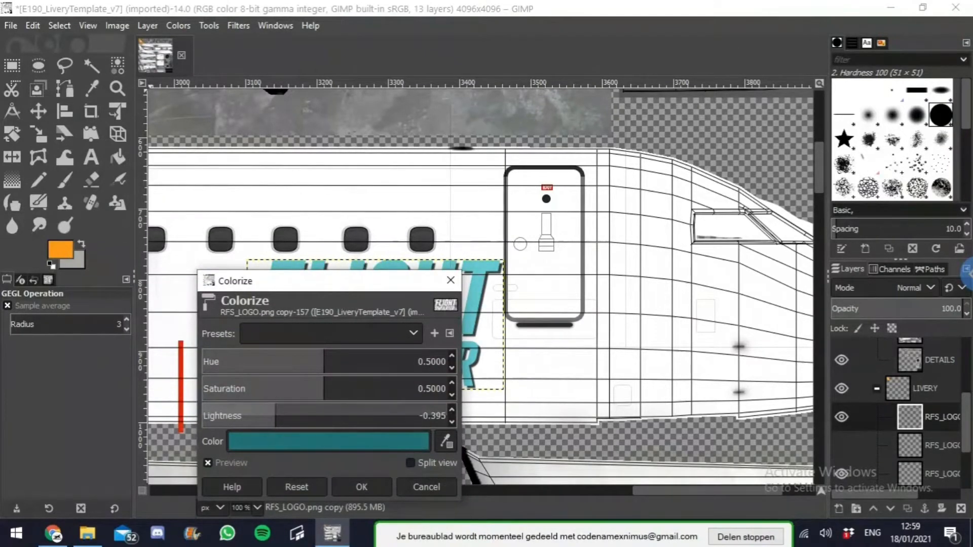
pyautogui.moveTo(317, 385); pyautogui.dragTo(203, 385)
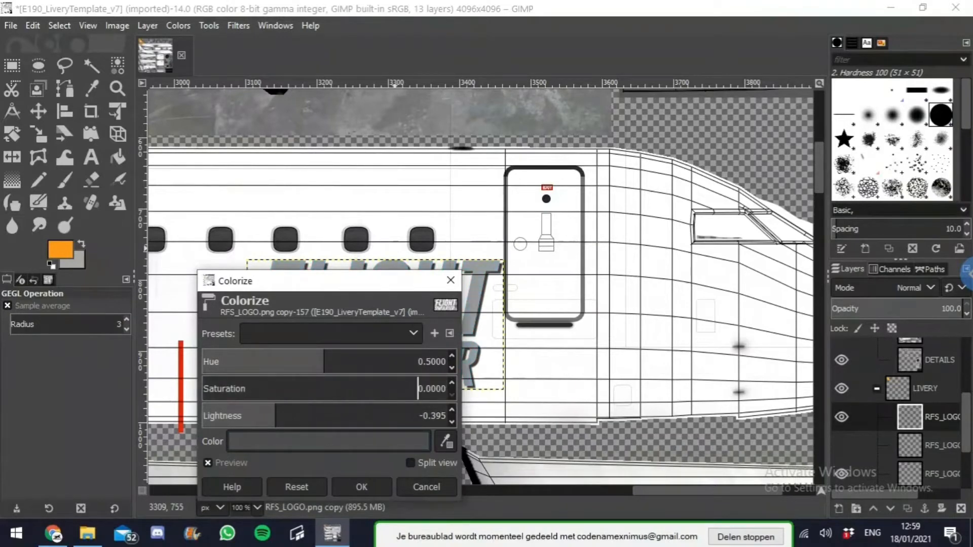
# Step: Raise the Colorize saturation to 1.0000 and try the blue hue 0.6602 and the red hue 1.0000 on the lettering
pyautogui.moveTo(339, 287); pyautogui.dragTo(484, 448)
pyautogui.scroll(3, 480, 285)
pyautogui.moveTo(446, 421)
pyautogui.mouseDown()
pyautogui.moveTo(268, 421)
pyautogui.moveTo(450, 421)
pyautogui.mouseUp()
pyautogui.scroll(15, 450, 421)
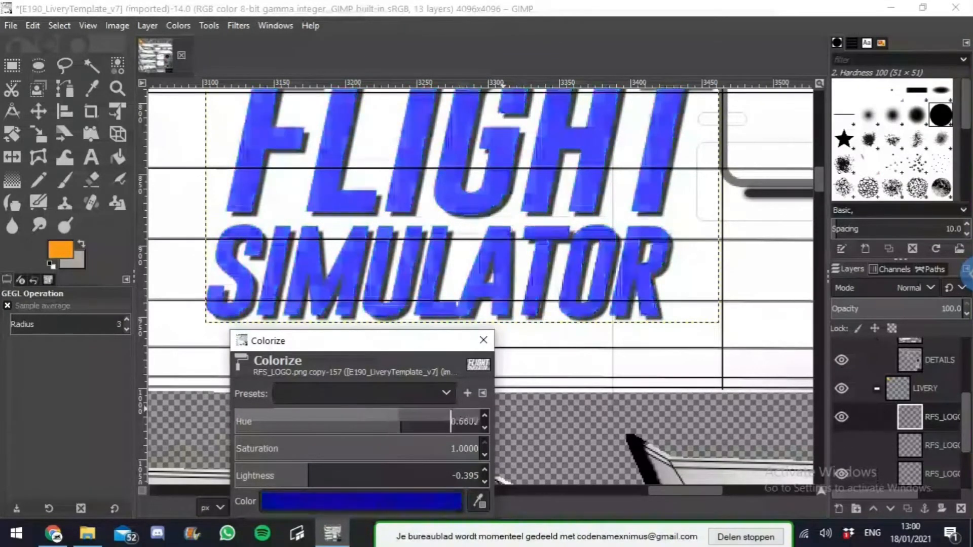
pyautogui.scroll(3, 450, 421)
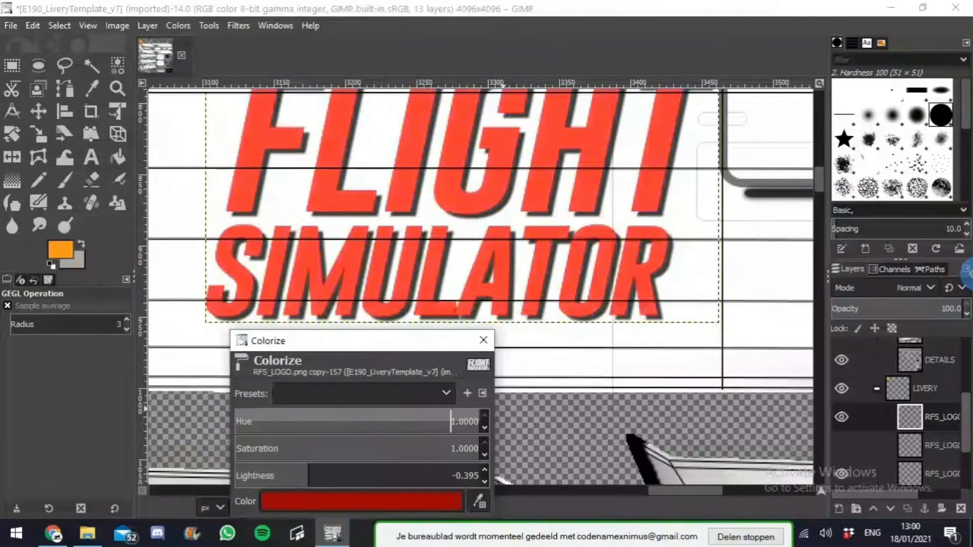
pyautogui.scroll(-8, 450, 449)
pyautogui.scroll(8, 450, 449)
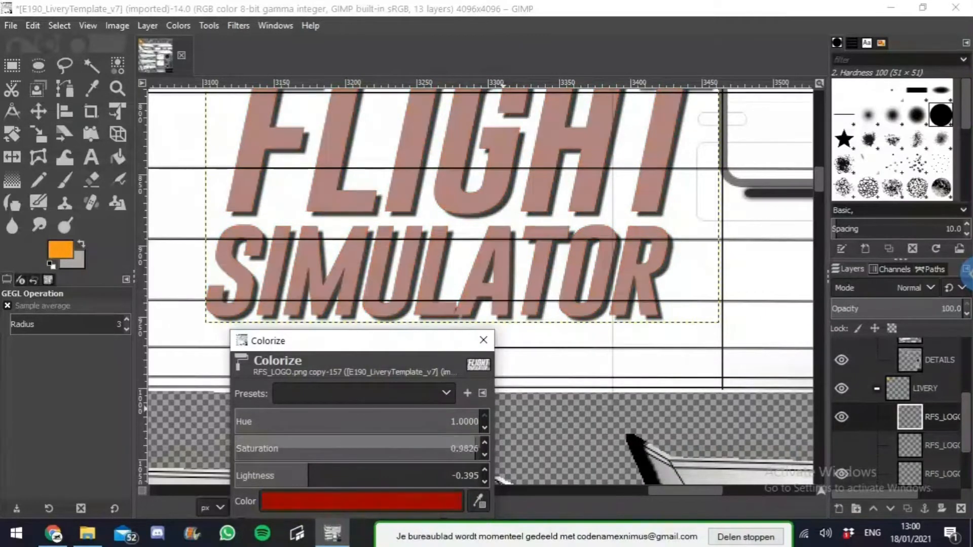
# Step: Try a brighter Colorize lightness, then set lightness to -0.343 and hue to 0.0959 for orange lettering
pyautogui.scroll(12, 452, 475)
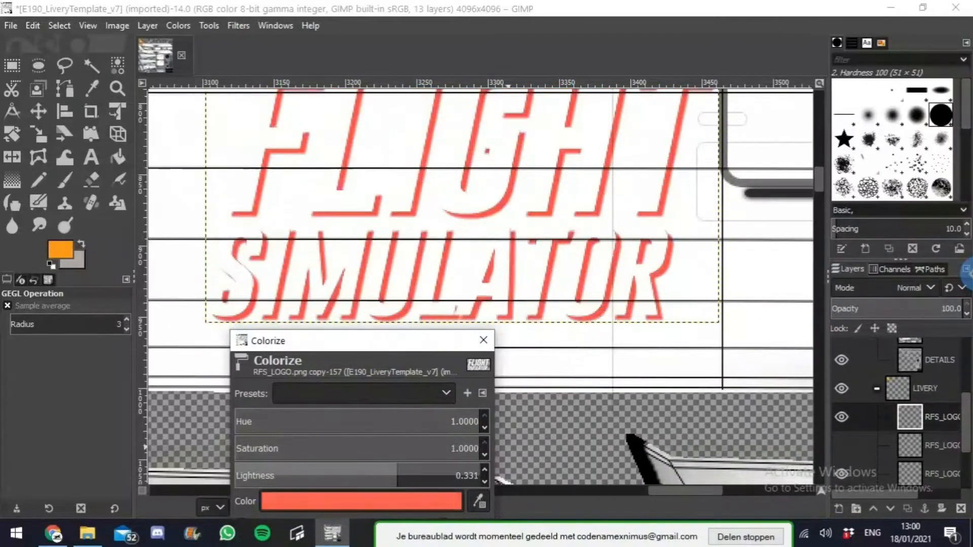
pyautogui.scroll(-5, 451, 475)
pyautogui.scroll(-6, 452, 476)
pyautogui.scroll(-20, 450, 421)
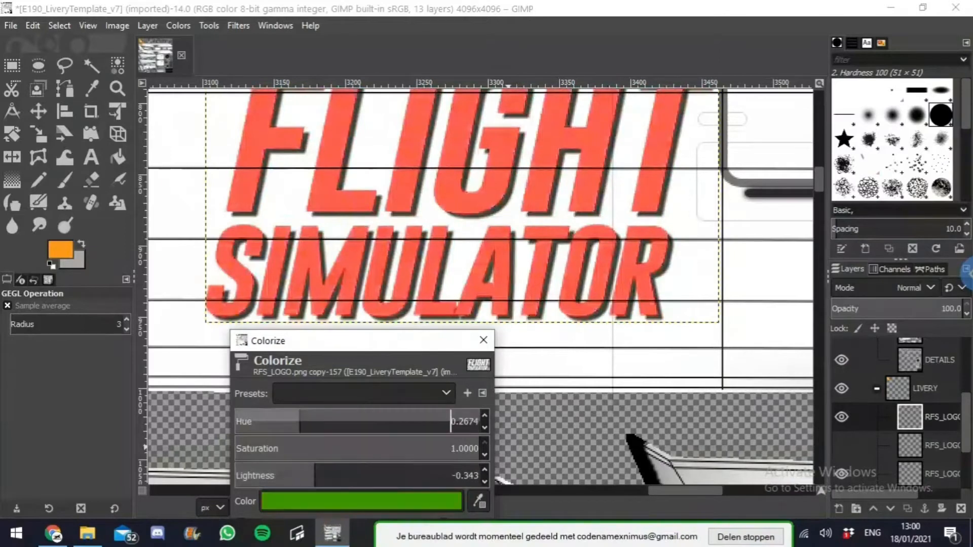
pyautogui.scroll(-1, 450, 422)
pyautogui.scroll(2, 276, 428)
pyautogui.scroll(-1, 276, 429)
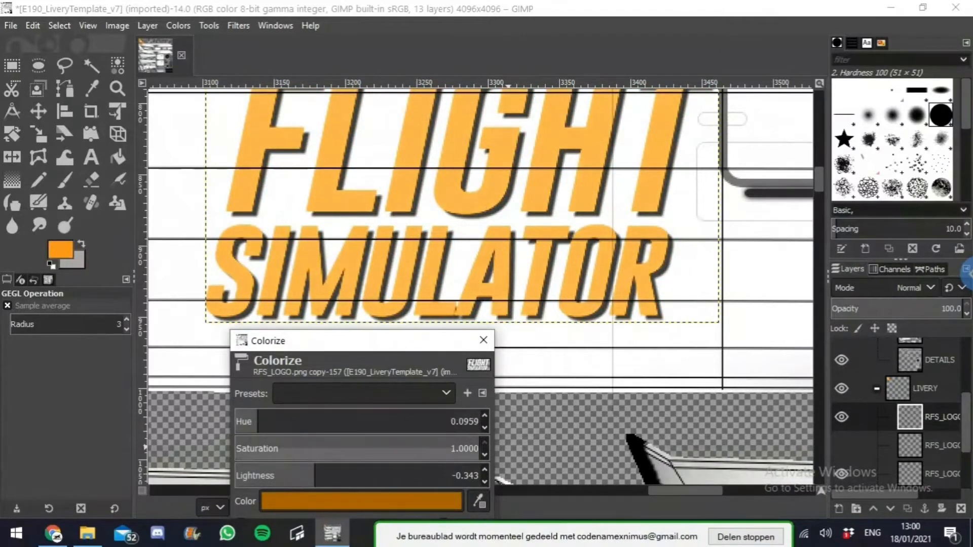
# Step: Set the Colorize lightness to -0.413 and apply the orange colouring to the lettering layer
pyautogui.scroll(3, 334, 482)
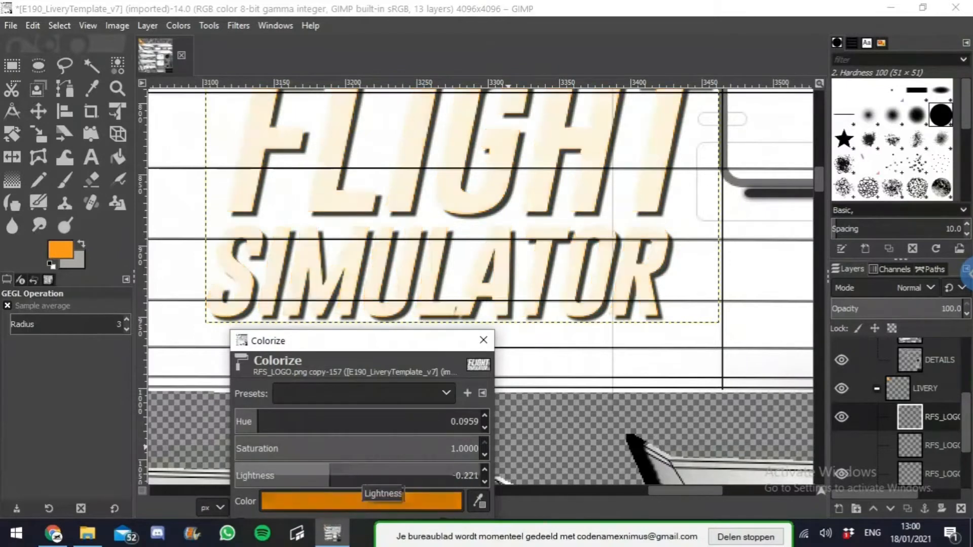
pyautogui.scroll(-5, 368, 481)
pyautogui.scroll(-1, 383, 479)
pyautogui.scroll(3, 383, 479)
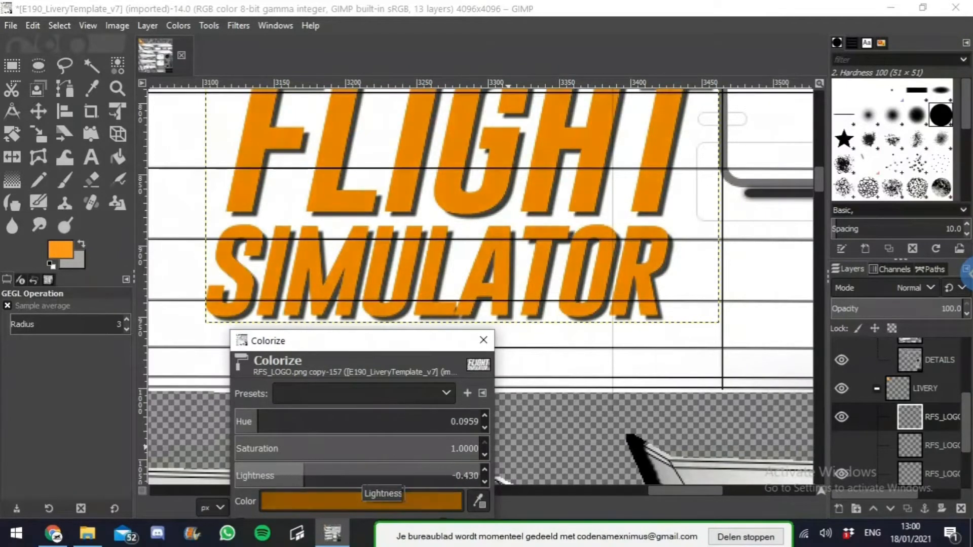
pyautogui.scroll(-2, 383, 479)
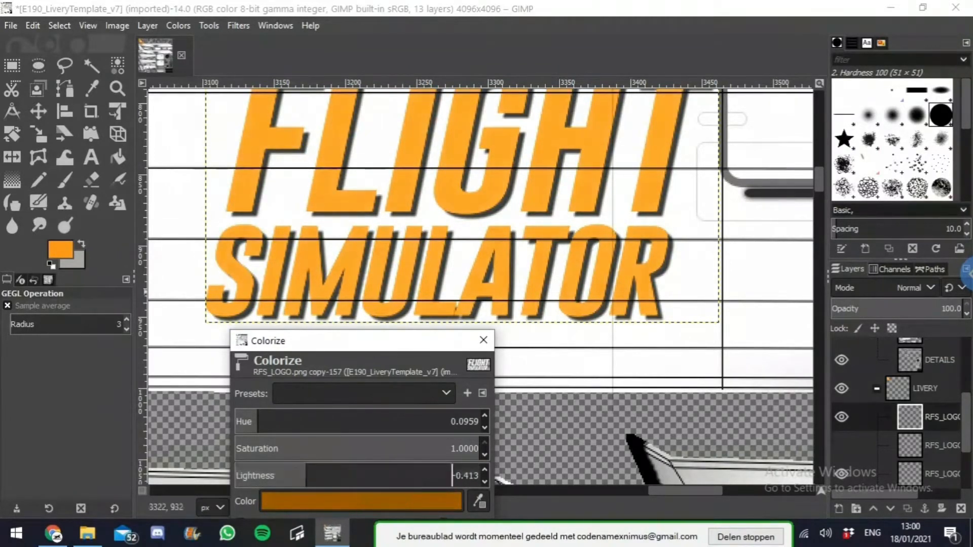
pyautogui.press('-')
pyautogui.press('-')
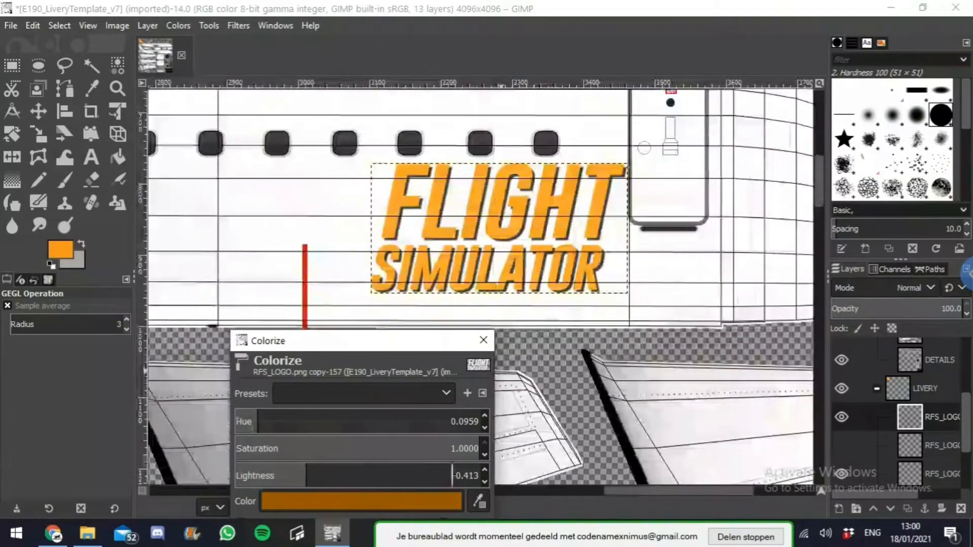
pyautogui.moveTo(355, 340); pyautogui.dragTo(321, 170)
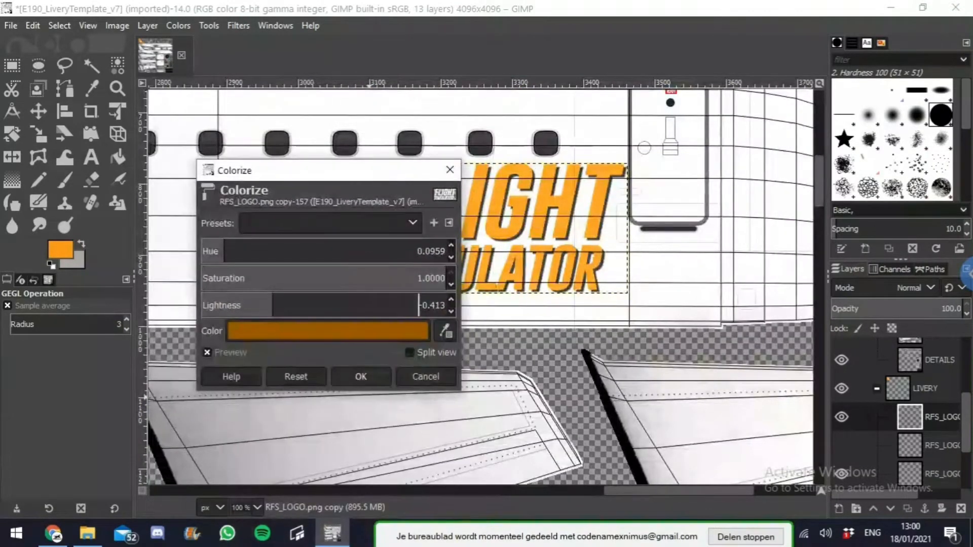
pyautogui.click(361, 376)
# Step: Duplicate the orange FLIGHT SIMULATOR lettering layer
pyautogui.scroll(3, 403, 228)
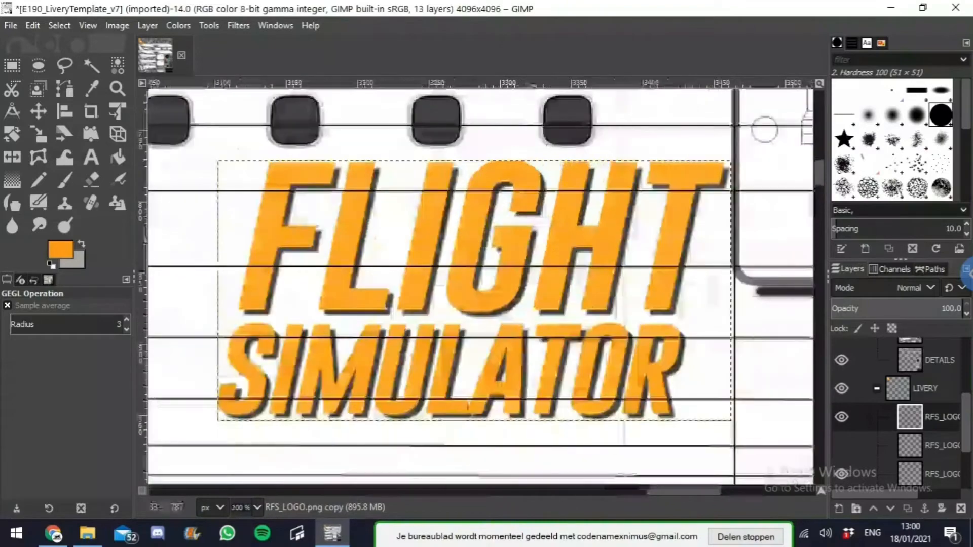
pyautogui.scroll(-4, 529, 249)
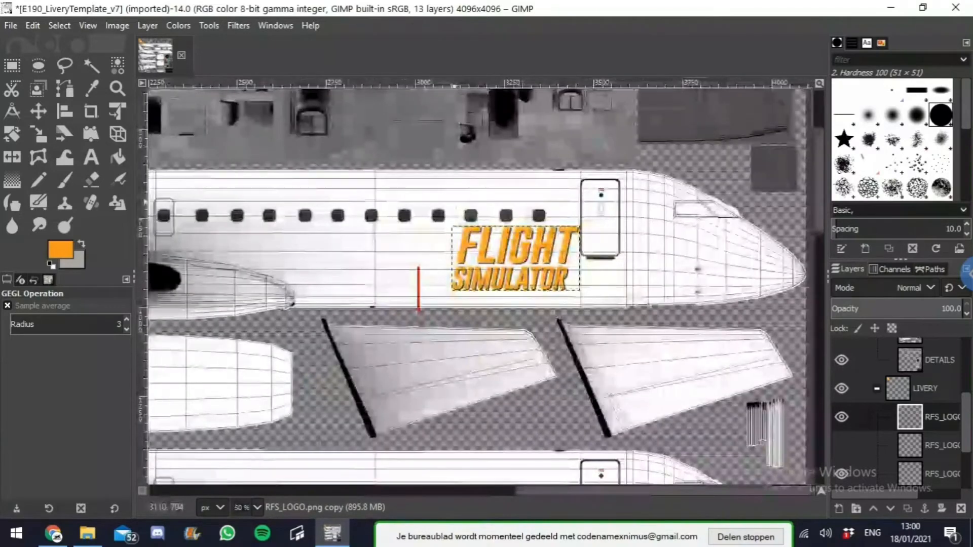
pyautogui.scroll(3, 458, 203)
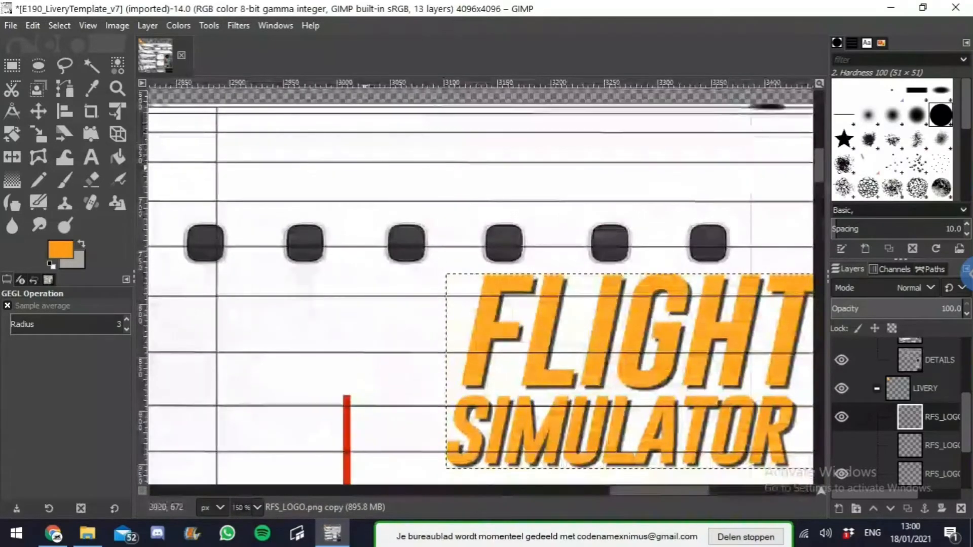
pyautogui.scroll(-3, 504, 214)
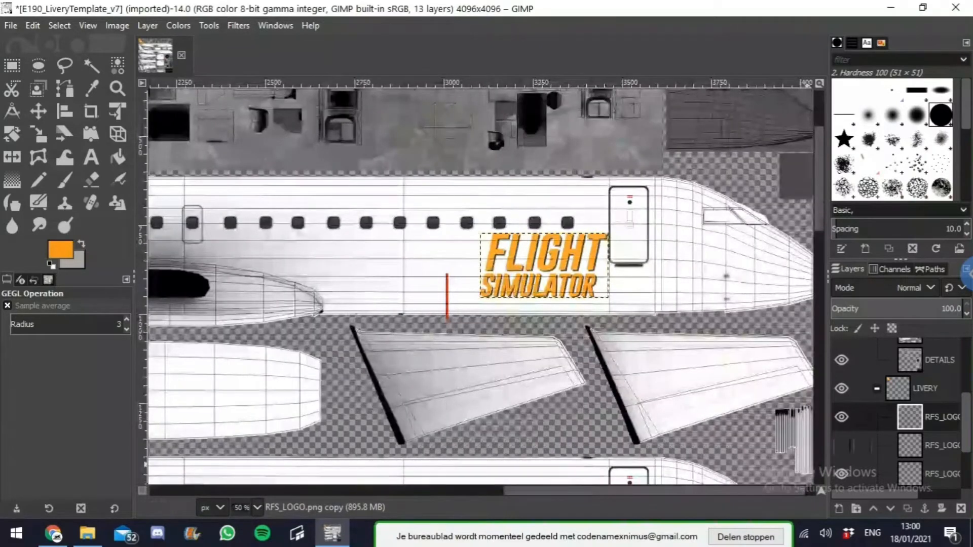
pyautogui.rightClick(912, 417)
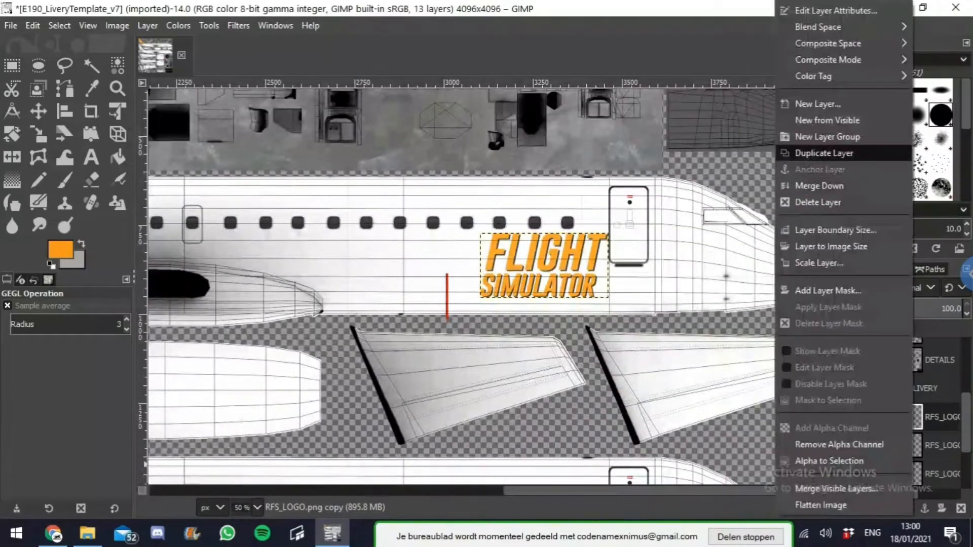
pyautogui.click(826, 152)
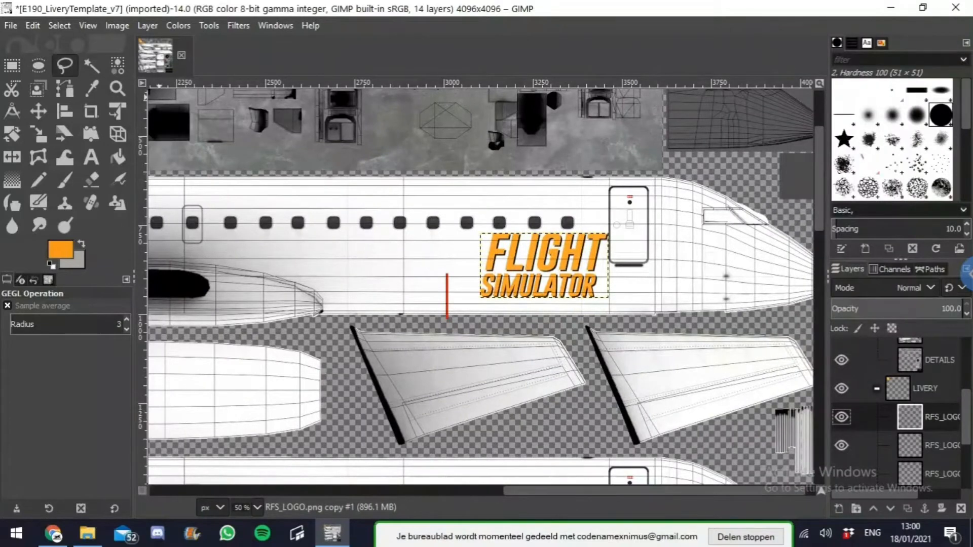
# Step: Outline the word FLIGHT with a Free Select polygon whose lower edge runs through the gap above SIMULATOR
pyautogui.press('f')
pyautogui.scroll(5, 496, 263)
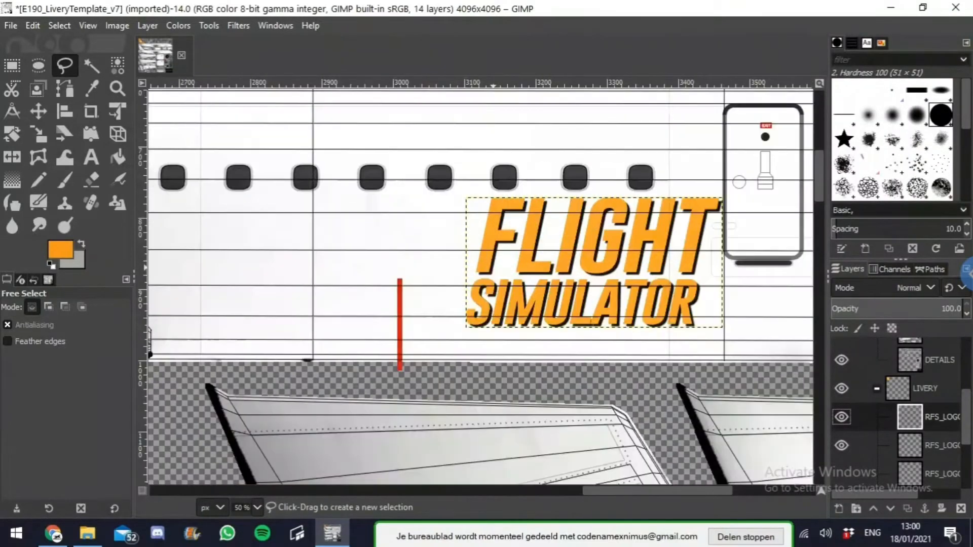
pyautogui.scroll(4, 496, 264)
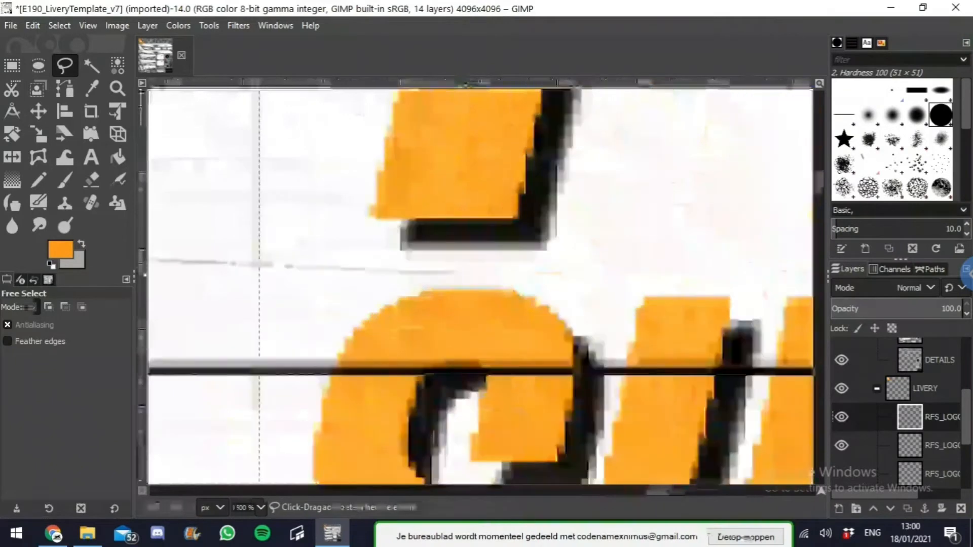
pyautogui.hscroll(6, 496, 264)
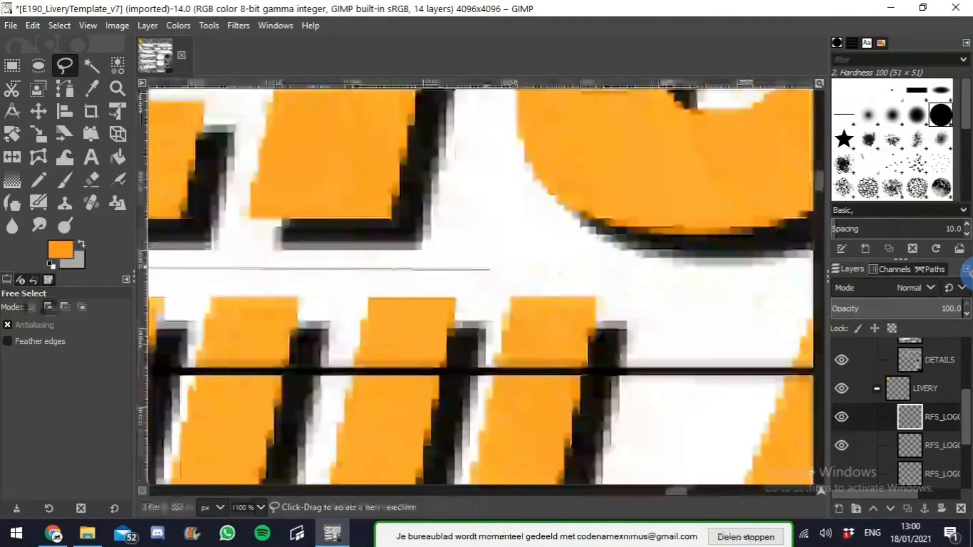
pyautogui.hscroll(8, 516, 274)
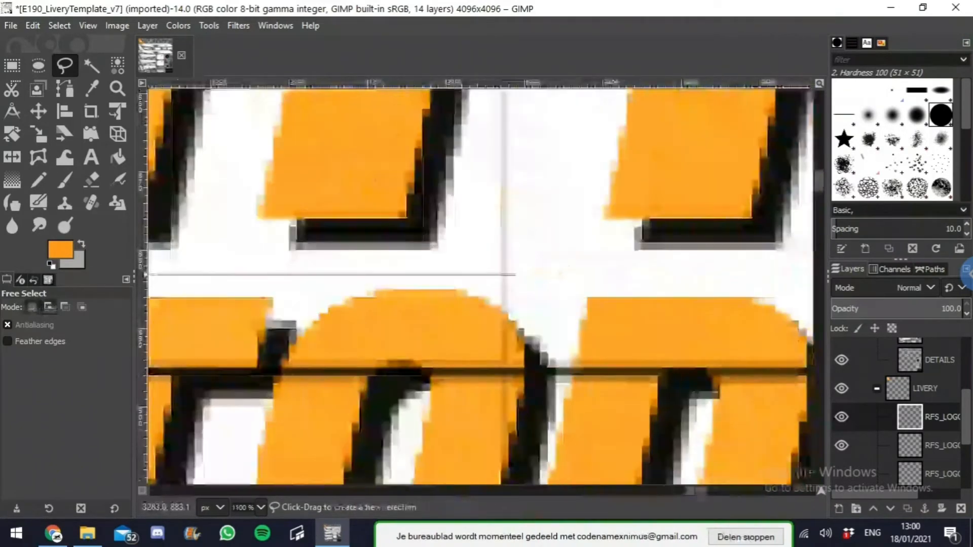
pyautogui.scroll(-1, 515, 274)
pyautogui.scroll(-4, 516, 274)
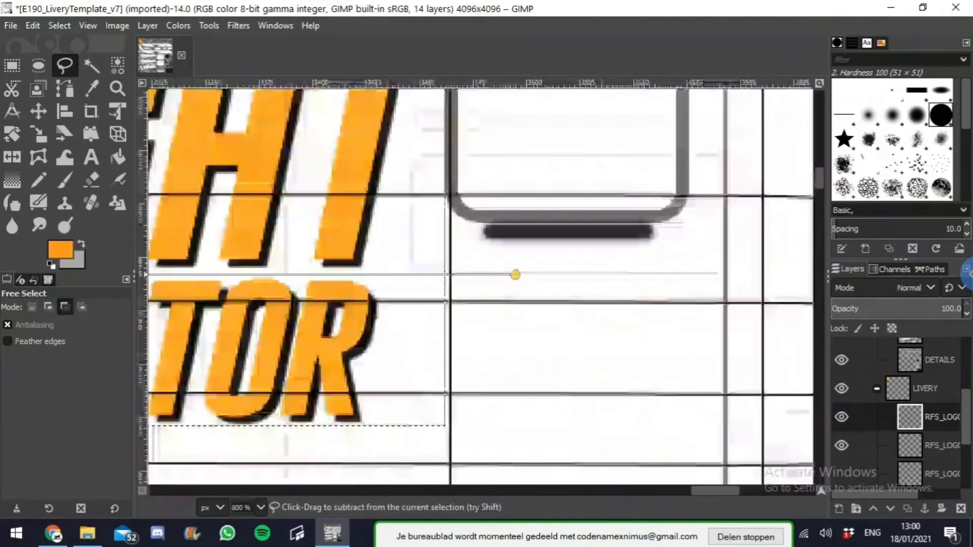
pyautogui.scroll(6, 515, 274)
pyautogui.hscroll(-8, 370, 277)
pyautogui.click(371, 276)
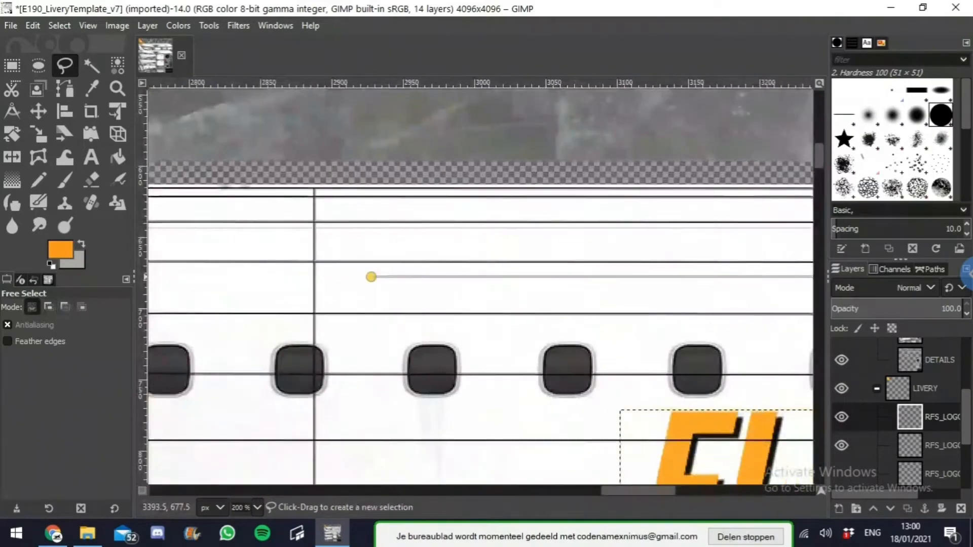
pyautogui.scroll(-5, 396, 278)
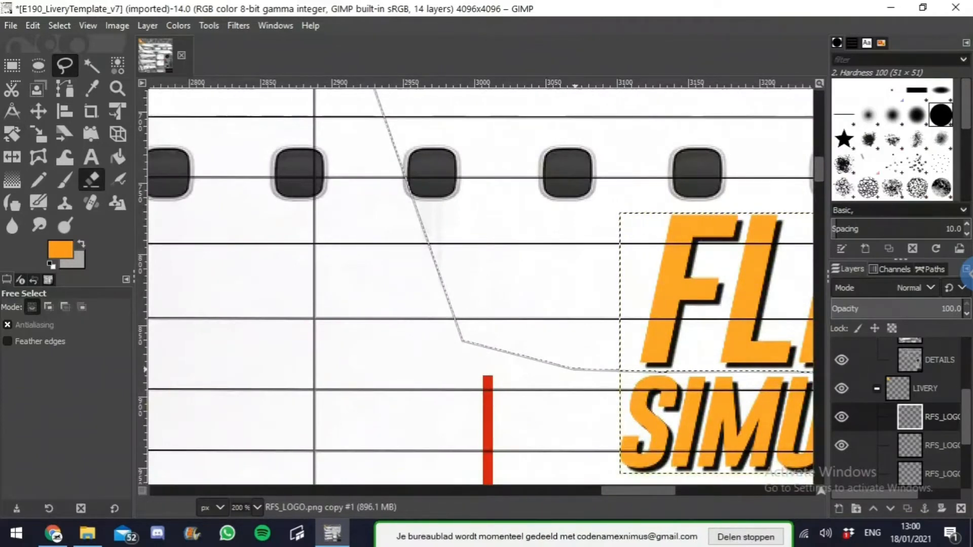
# Step: Erase the selected word FLIGHT from the duplicated lettering layer
pyautogui.click(91, 180)
pyautogui.hscroll(8, 424, 254)
pyautogui.scroll(-2, 421, 253)
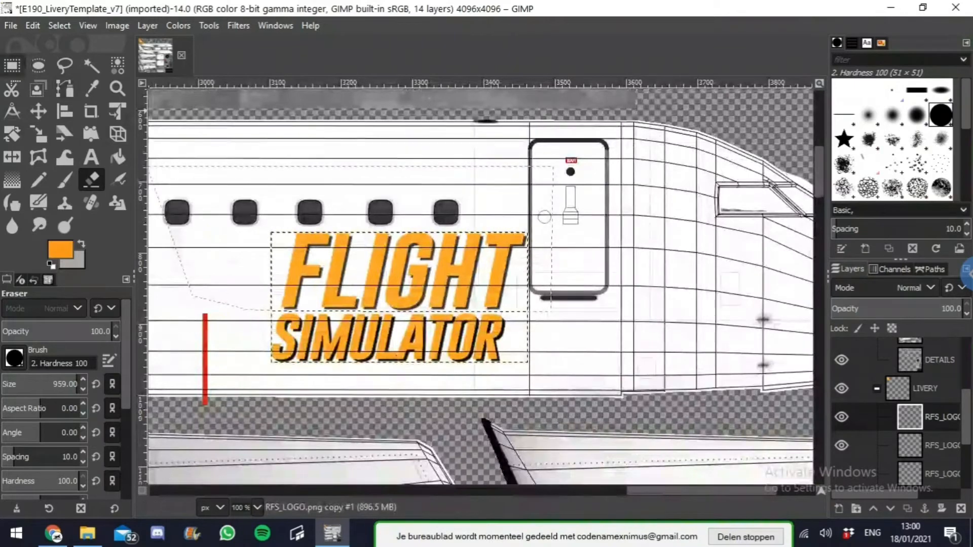
# Step: Outline the word SIMULATOR with a Free Select polygon whose upper edge runs through the gap below FLIGHT
pyautogui.click(64, 65)
pyautogui.scroll(7, 253, 314)
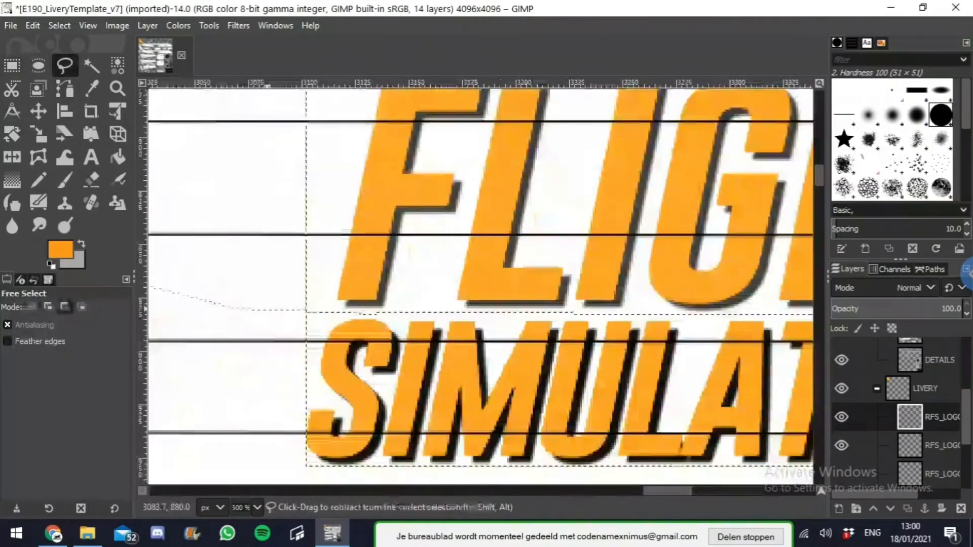
pyautogui.click(275, 316)
pyautogui.hscroll(5, 664, 327)
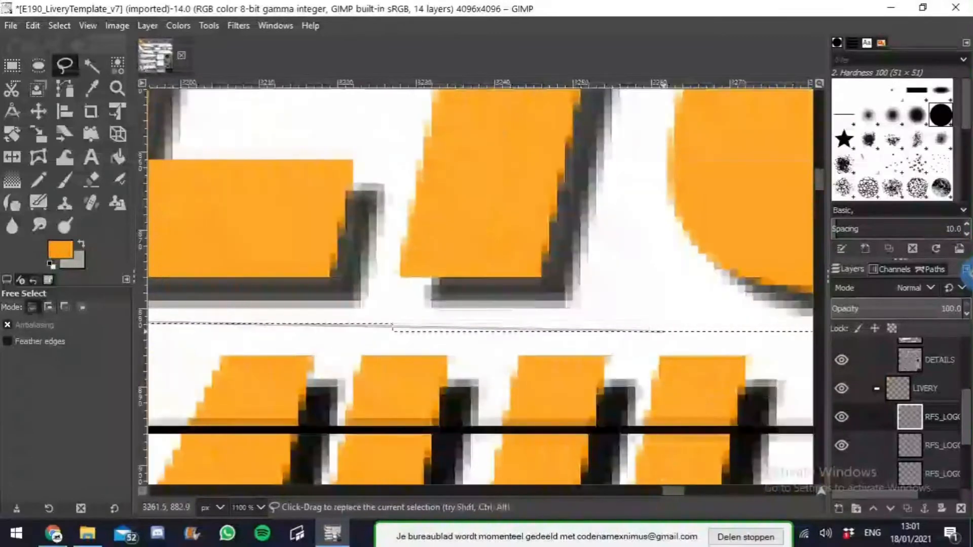
pyautogui.hscroll(3, 655, 324)
pyautogui.hscroll(3, 481, 287)
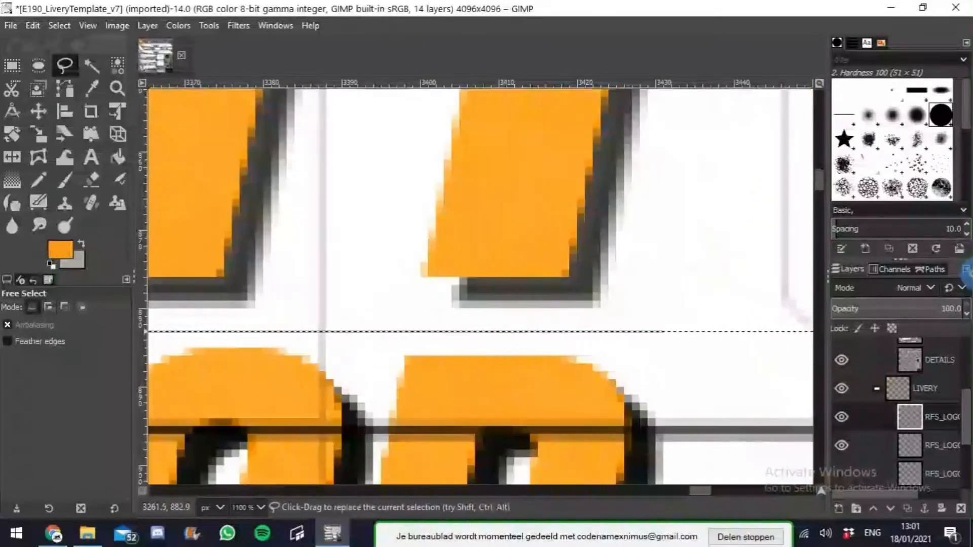
pyautogui.hscroll(3, 481, 287)
pyautogui.scroll(-7, 663, 332)
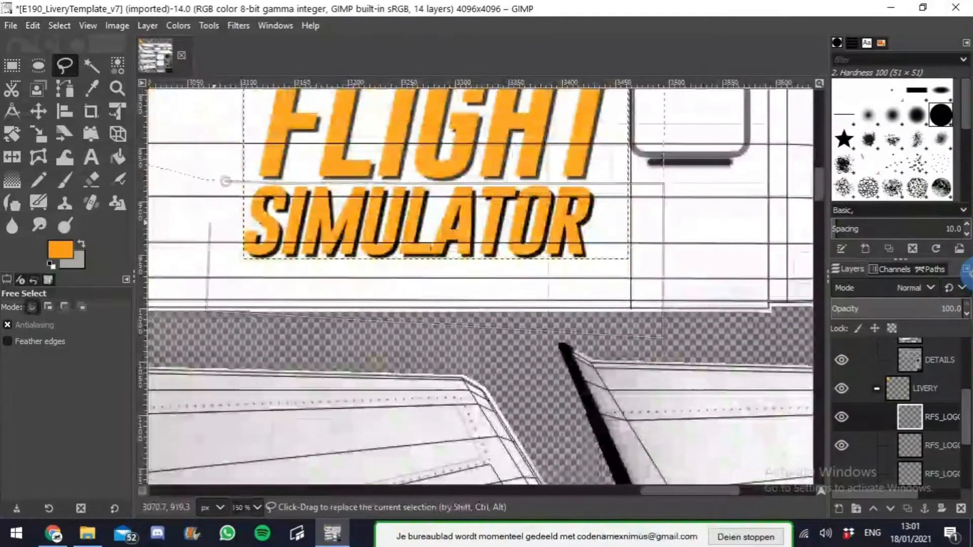
pyautogui.click(207, 308)
pyautogui.click(226, 180)
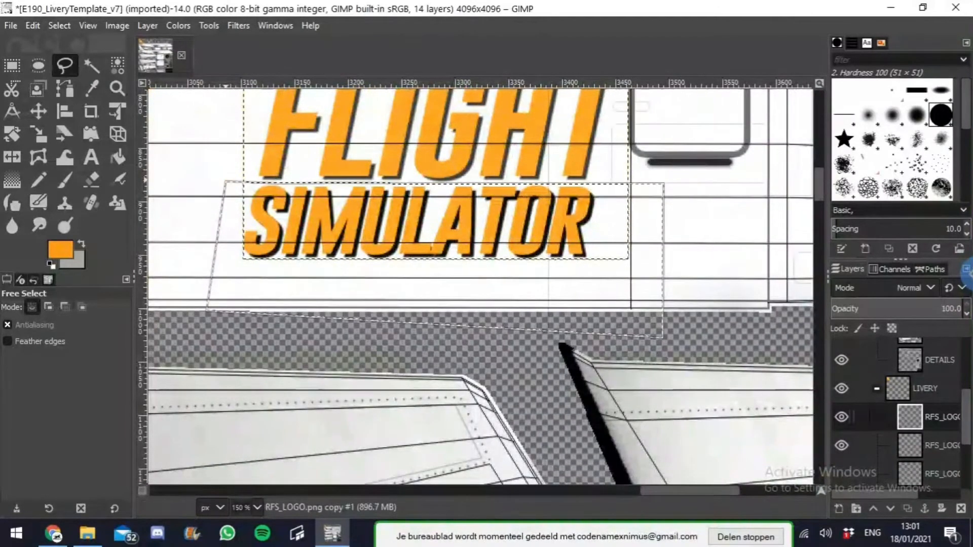
# Step: Erase the word SIMULATOR from the original lettering layer and check the result with the duplicate temporarily hidden
pyautogui.click(841, 445)
pyautogui.click(91, 179)
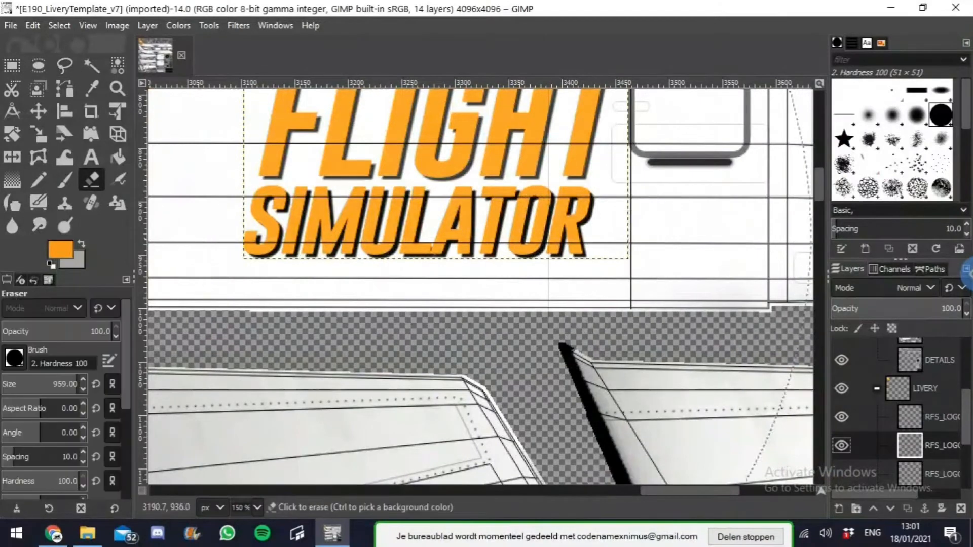
pyautogui.moveTo(283, 229); pyautogui.dragTo(560, 243)
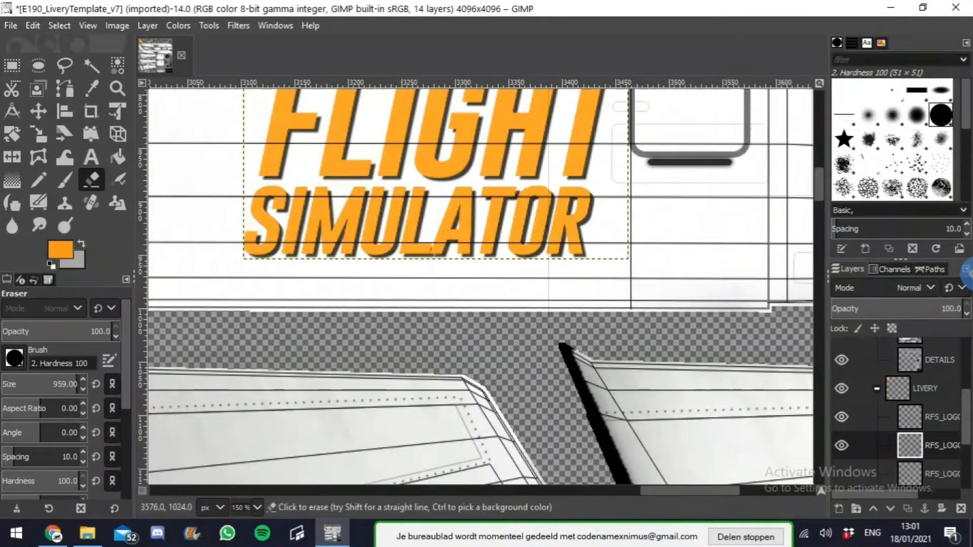
pyautogui.click(842, 417)
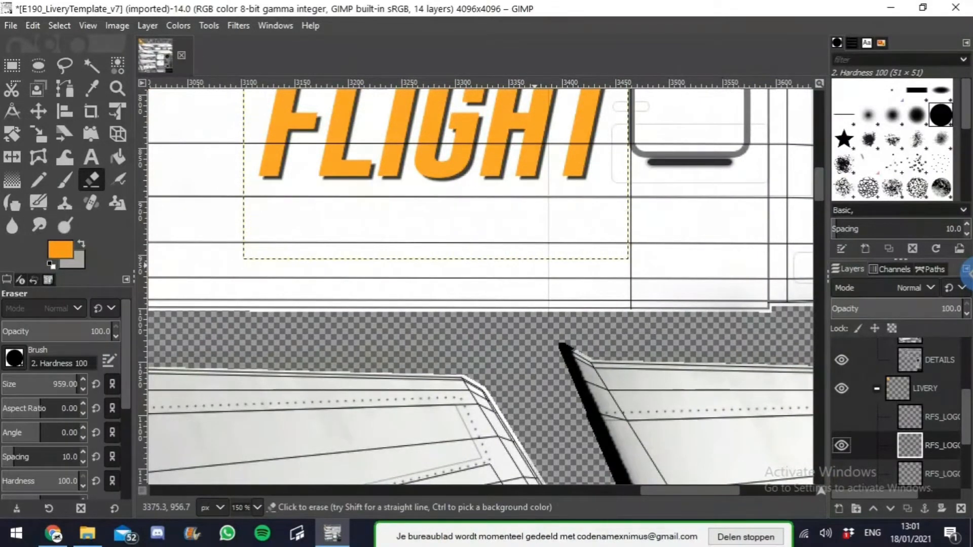
pyautogui.scroll(3, 544, 284)
pyautogui.click(841, 445)
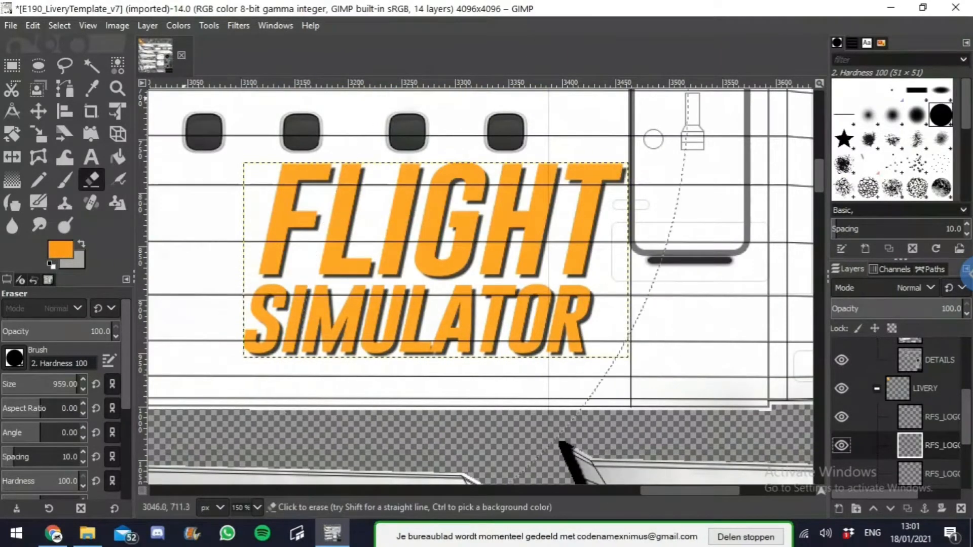
# Step: Crop the FLIGHT layer and the SIMULATOR layer to their content
pyautogui.click(148, 25)
pyautogui.click(193, 313)
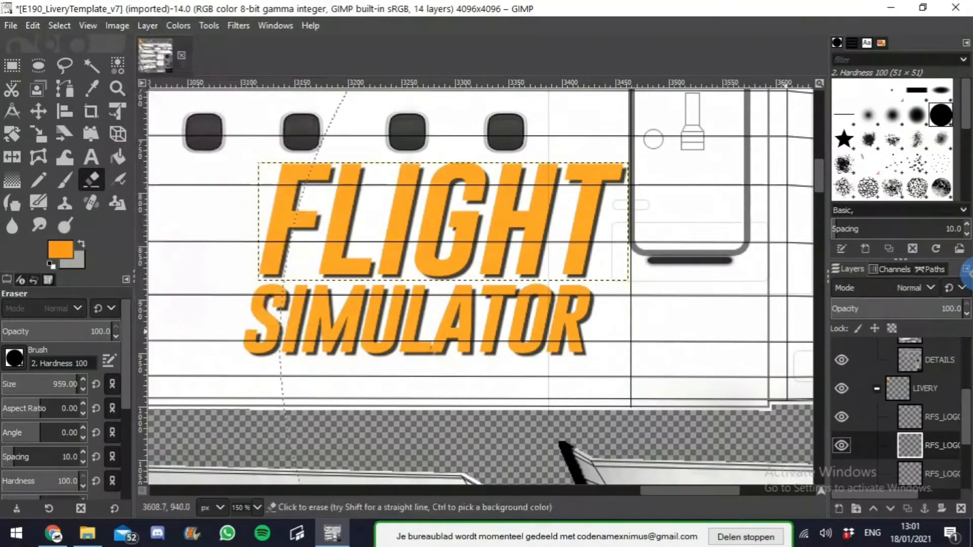
pyautogui.click(869, 417)
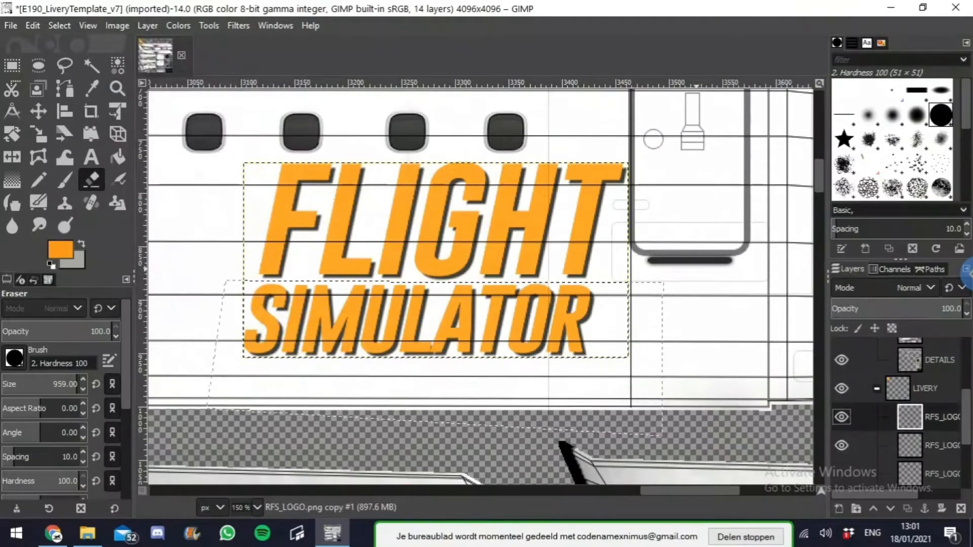
pyautogui.click(147, 26)
pyautogui.click(183, 314)
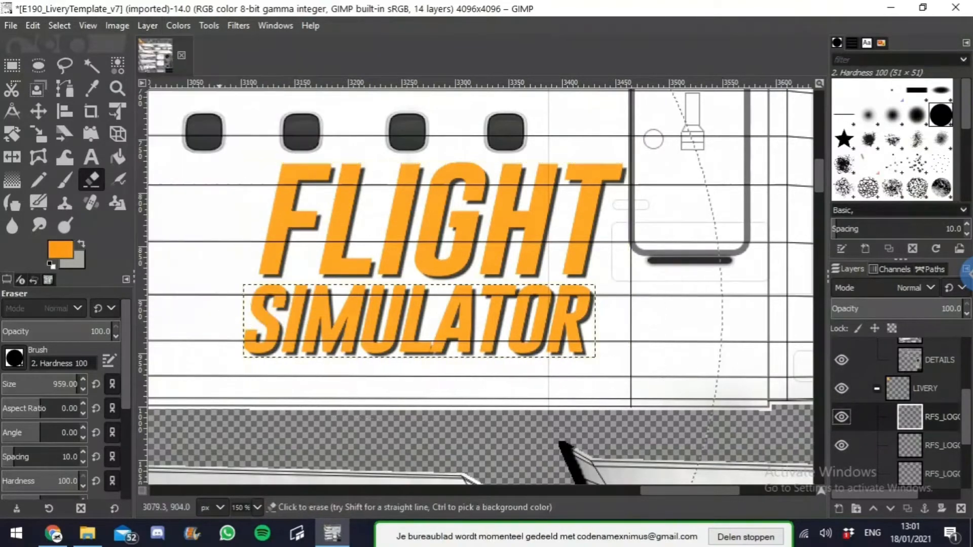
# Step: Move the FLIGHT lettering up to the fuselage area above the windows, behind the front door
pyautogui.press('r')
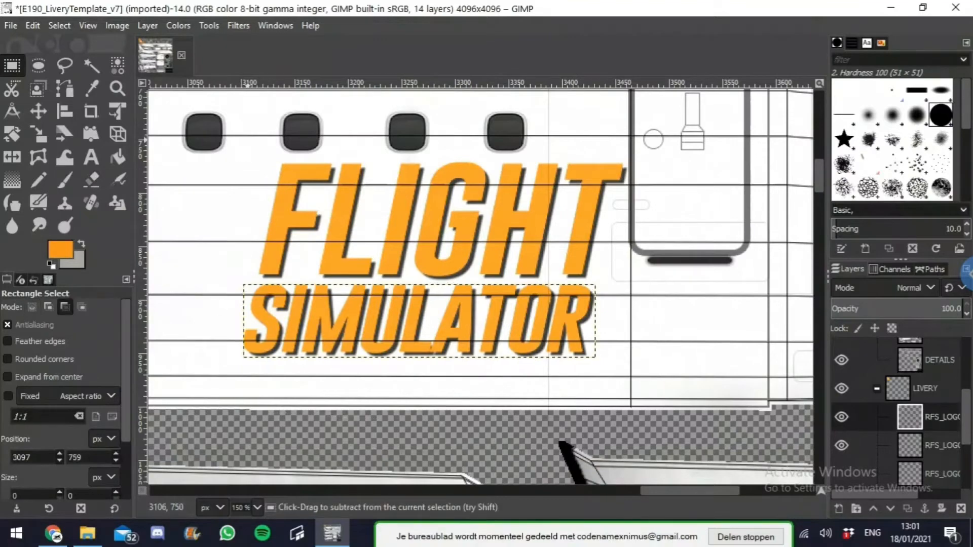
pyautogui.scroll(-3, 249, 289)
pyautogui.scroll(2, 249, 289)
pyautogui.hscroll(-2, 243, 286)
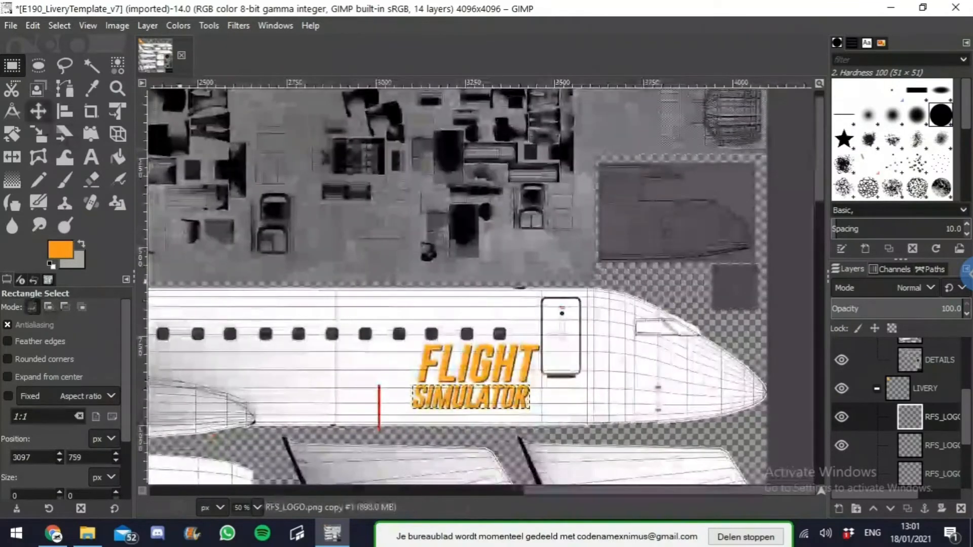
pyautogui.click(38, 111)
pyautogui.scroll(-2, 355, 284)
pyautogui.scroll(4, 401, 351)
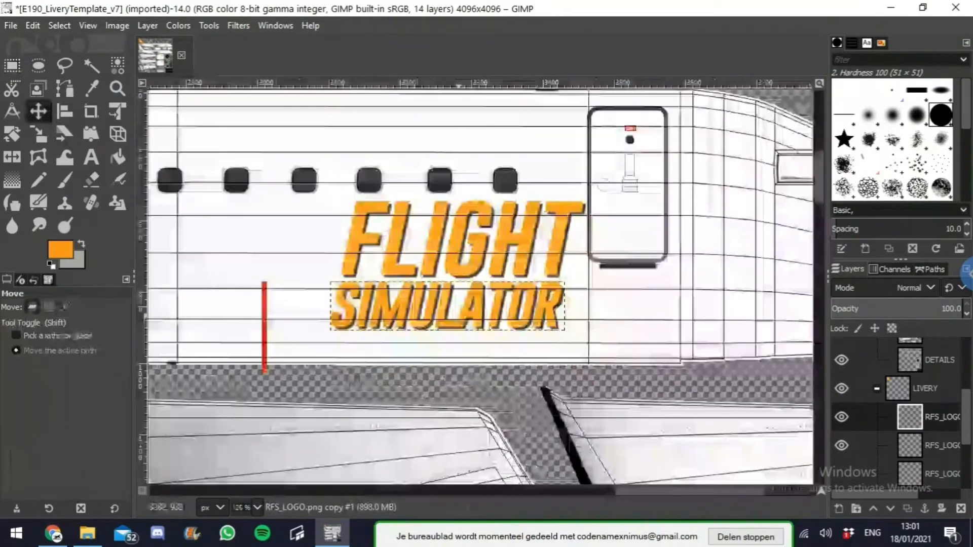
pyautogui.moveTo(464, 241); pyautogui.dragTo(430, 81)
pyautogui.scroll(3, 304, 152)
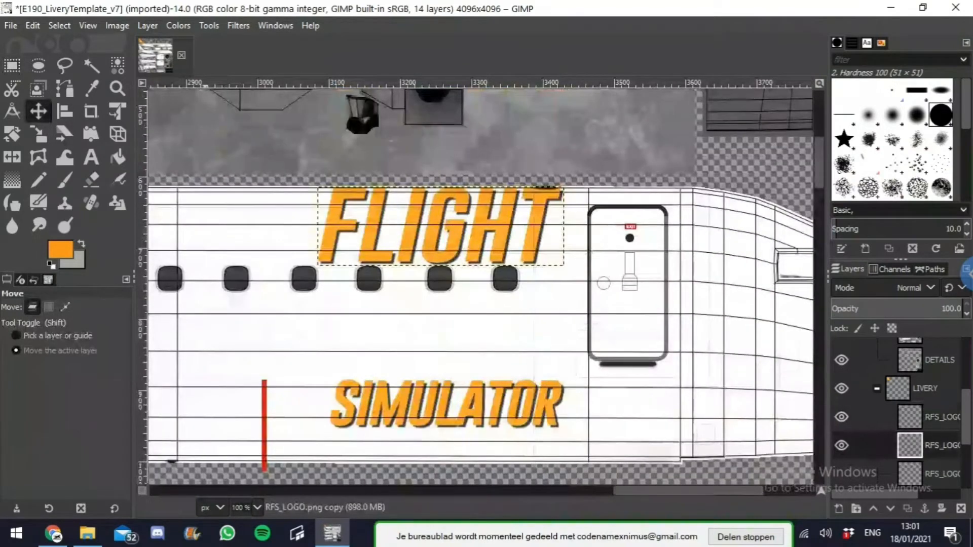
# Step: Scale the FLIGHT layer down to 292 × 94 px and shrink it further with the Scale tool to about 212 px wide
pyautogui.click(147, 26)
pyautogui.click(172, 280)
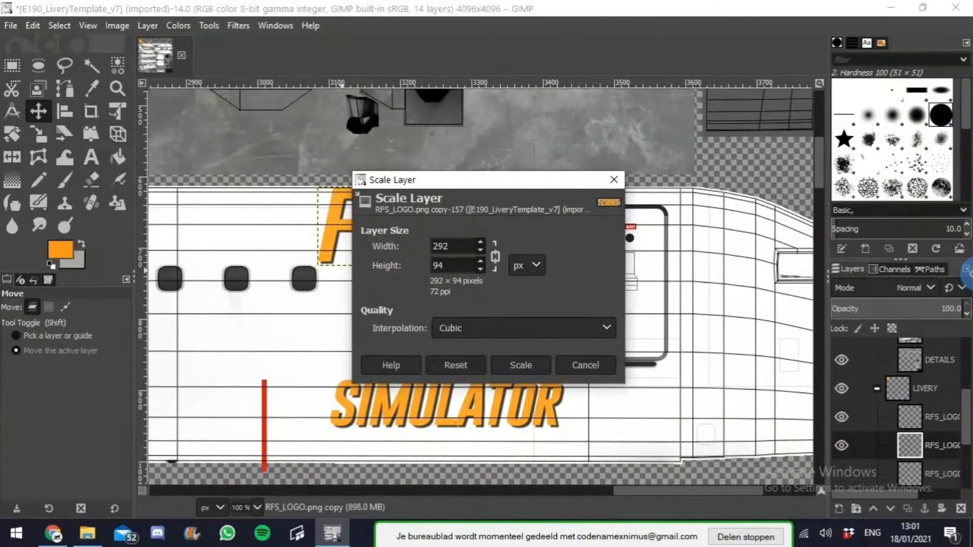
pyautogui.press('Return')
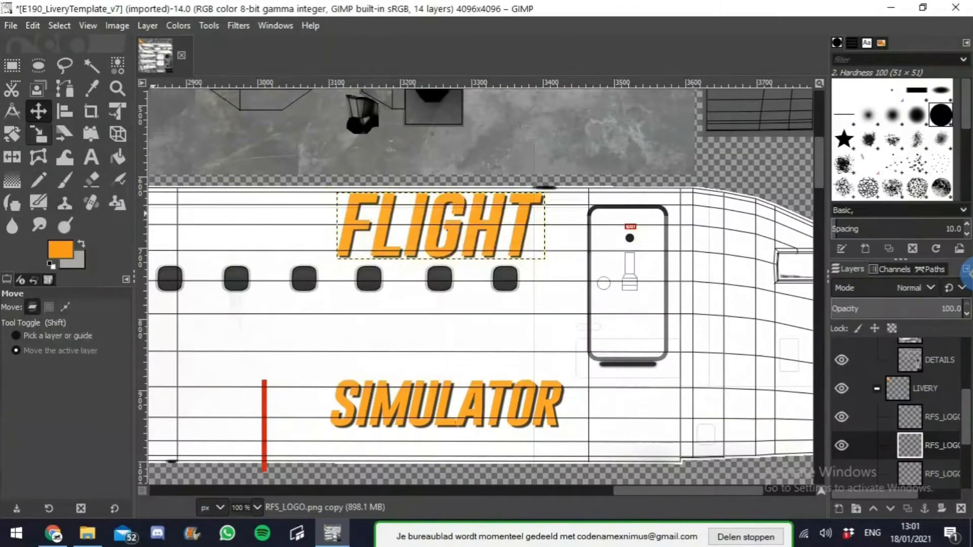
pyautogui.hotkey('shift', 's')
pyautogui.click(436, 232)
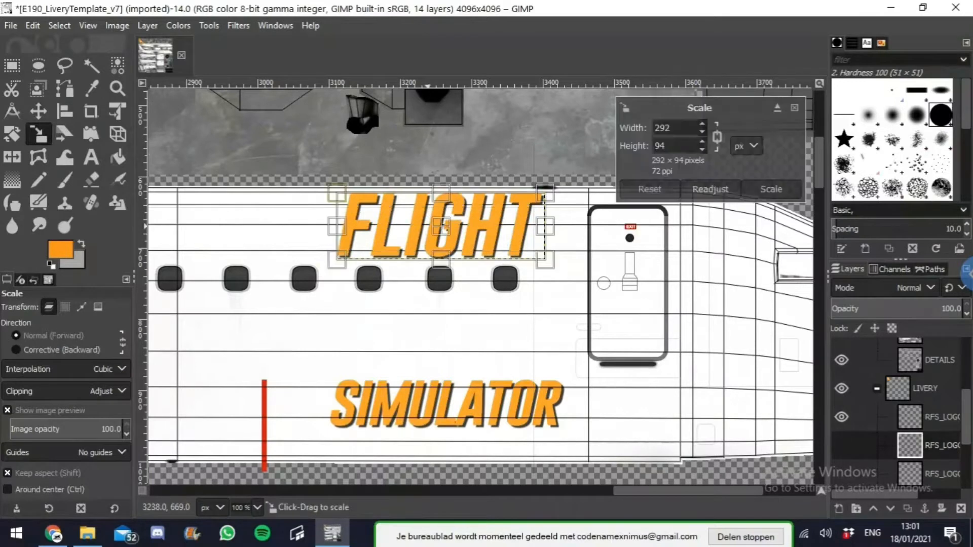
pyautogui.moveTo(546, 190); pyautogui.dragTo(488, 209)
pyautogui.click(771, 189)
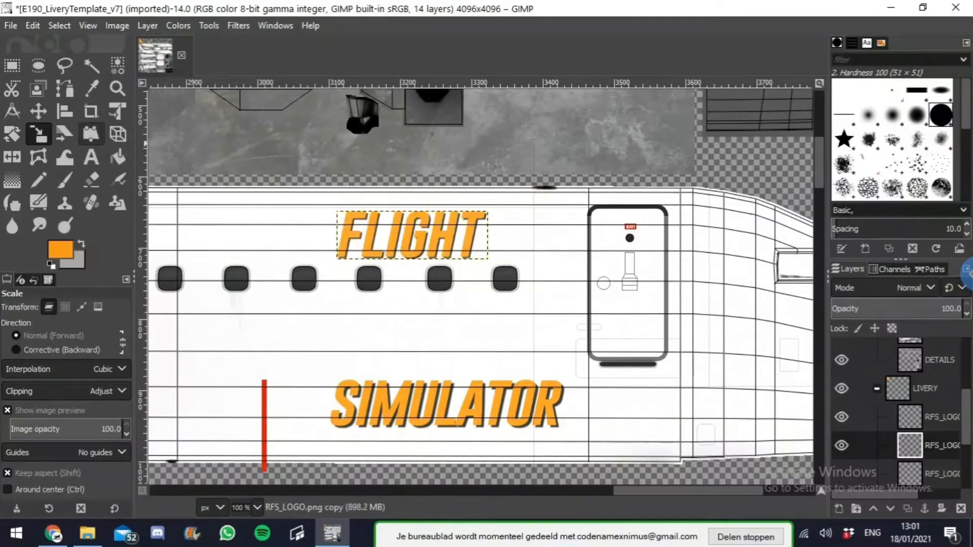
# Step: Move FLIGHT forward above the windows toward the front door, and raise SIMULATOR to just below the windows
pyautogui.press('m')
pyautogui.press('2')
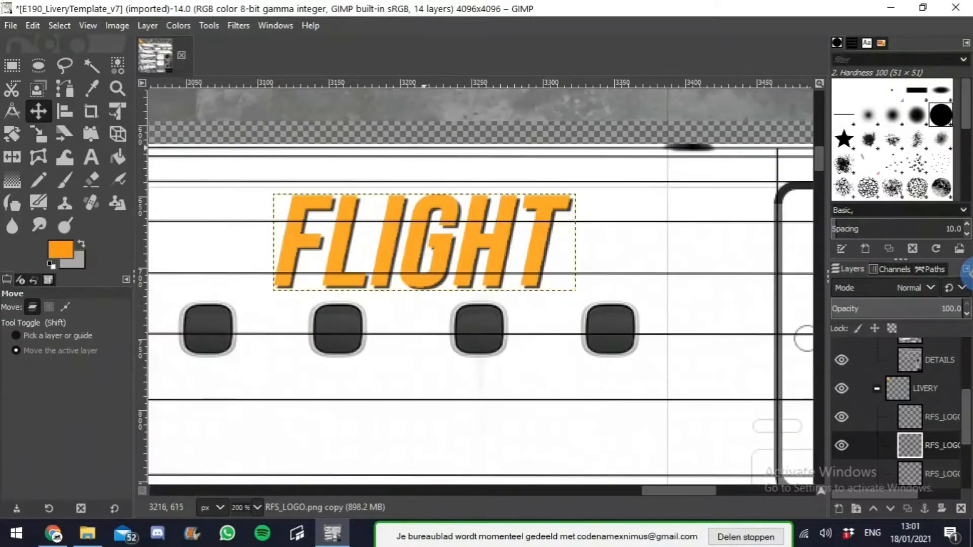
pyautogui.moveTo(474, 245); pyautogui.dragTo(582, 250)
pyautogui.scroll(-1, 607, 304)
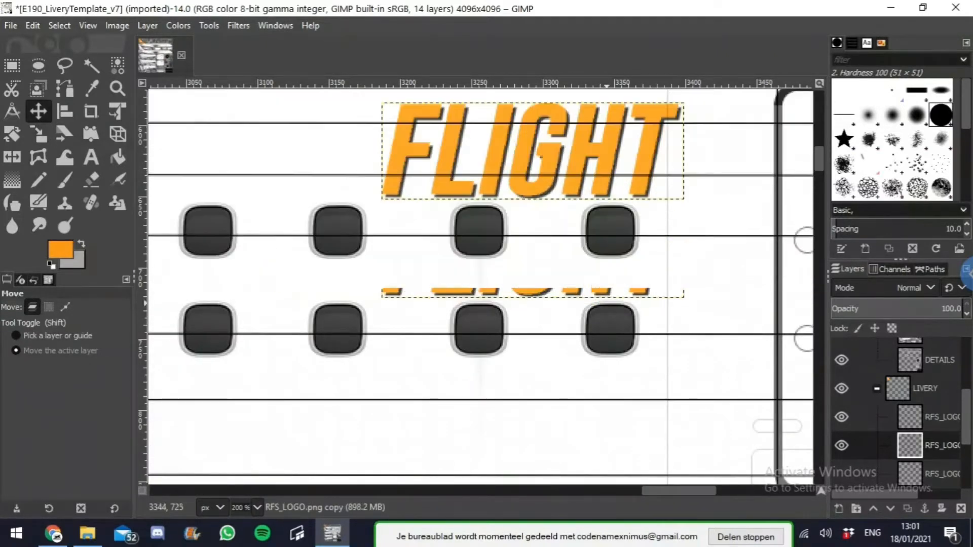
pyautogui.scroll(-1, 607, 307)
pyautogui.scroll(-1, 613, 299)
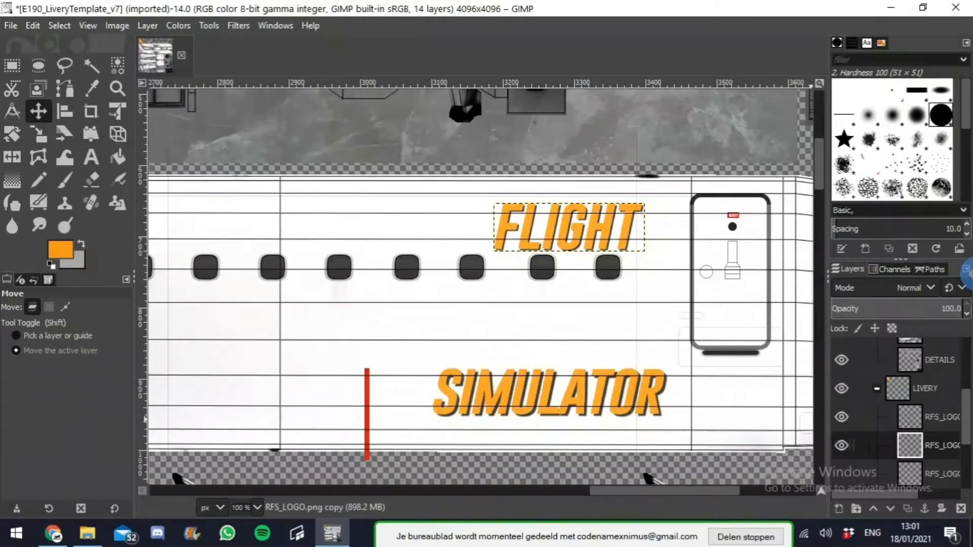
pyautogui.click(910, 417)
pyautogui.moveTo(551, 393); pyautogui.dragTo(541, 312)
# Step: Make the original blue-and-white RFS_LOGO.png layer visible and select it
pyautogui.scroll(-3, 542, 312)
pyautogui.scroll(-9, 611, 322)
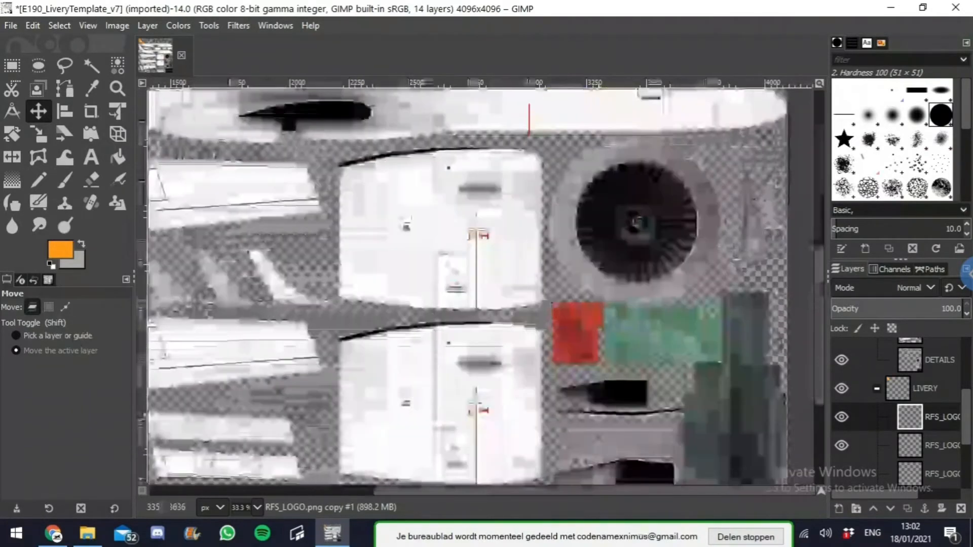
pyautogui.scroll(-2, 898, 417)
pyautogui.click(842, 423)
pyautogui.click(909, 424)
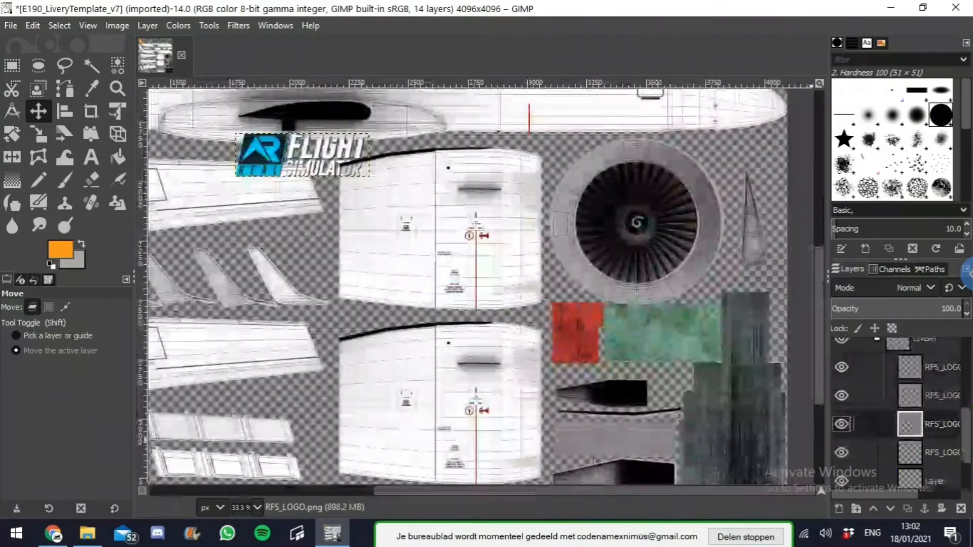
# Step: Outline the white FLIGHT SIMULATOR lettering with a Free Select polygon, keeping its edge in the gap beside the blue badge
pyautogui.scroll(5, 257, 370)
pyautogui.scroll(4, 257, 370)
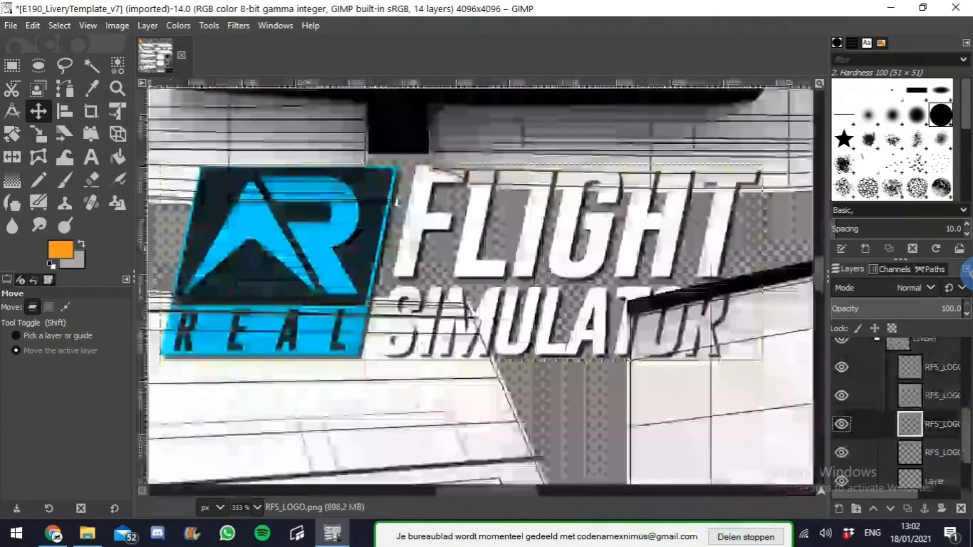
pyautogui.click(65, 65)
pyautogui.scroll(5, 361, 349)
pyautogui.click(368, 463)
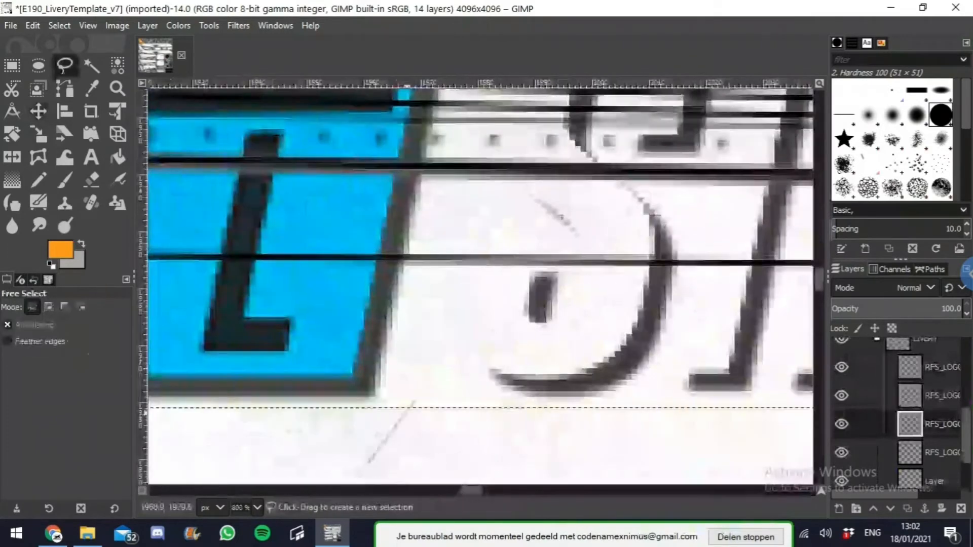
pyautogui.scroll(10, 451, 177)
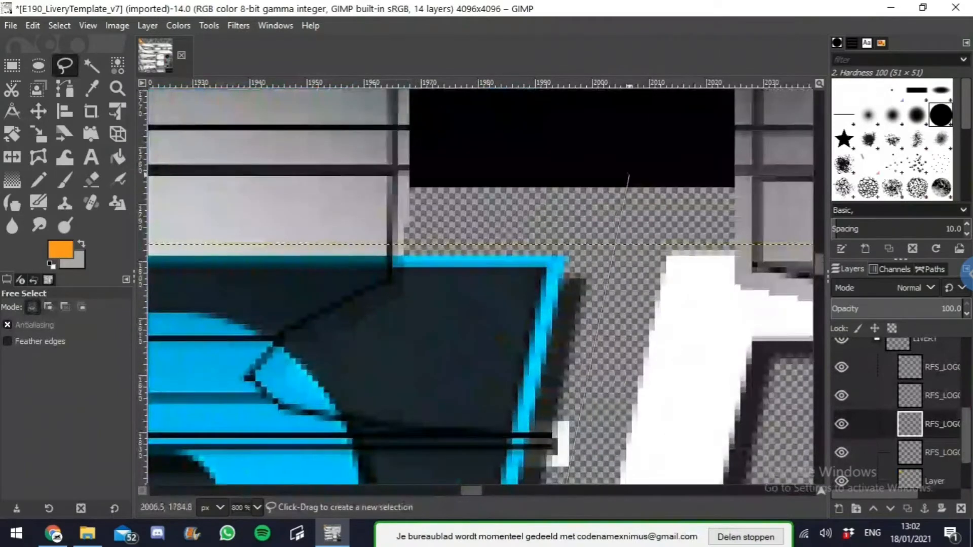
pyautogui.hscroll(3, 629, 175)
pyautogui.scroll(-4, 629, 175)
pyautogui.hscroll(2, 714, 152)
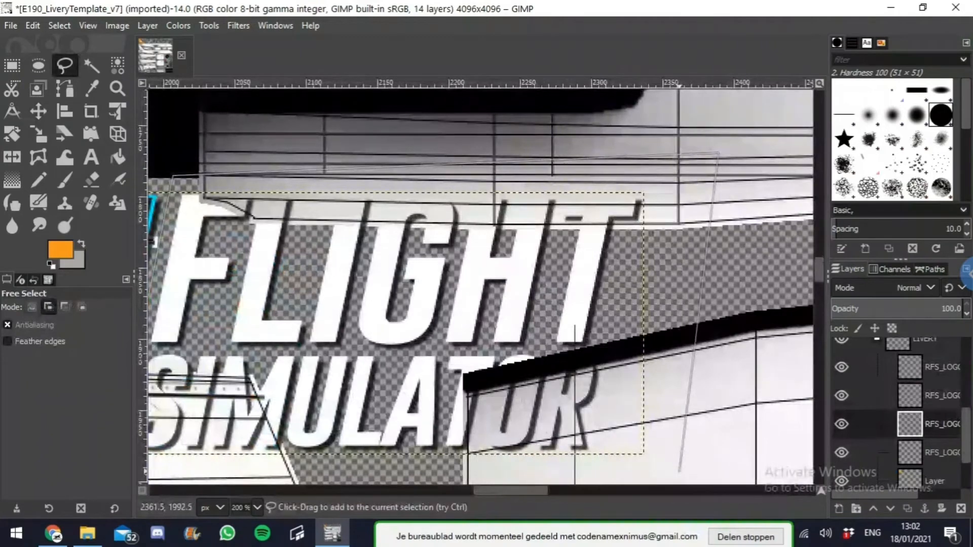
pyautogui.hscroll(-5, 682, 471)
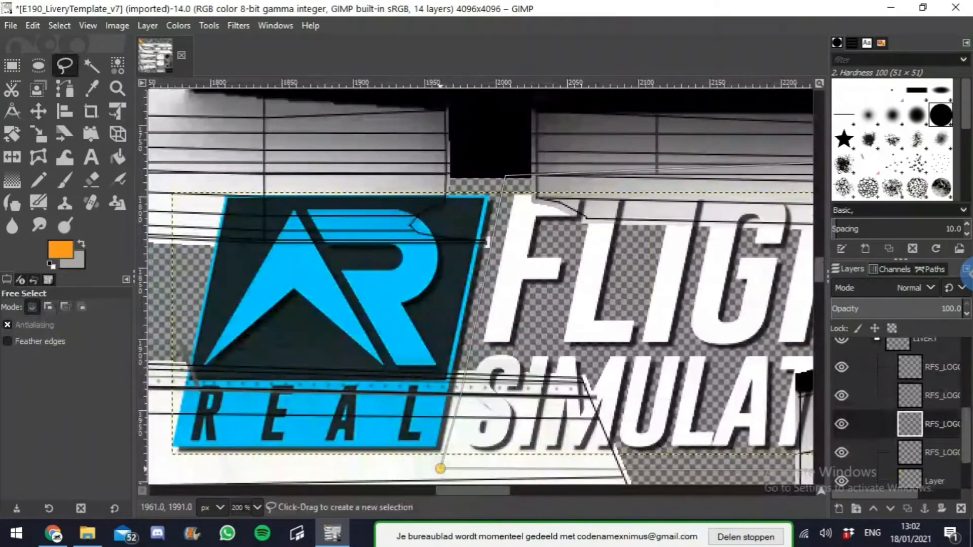
# Step: Erase the white FLIGHT SIMULATOR lettering inside the selection, leaving only the AR REAL badge on the logo layer
pyautogui.click(91, 179)
pyautogui.press('1')
pyautogui.click(633, 304)
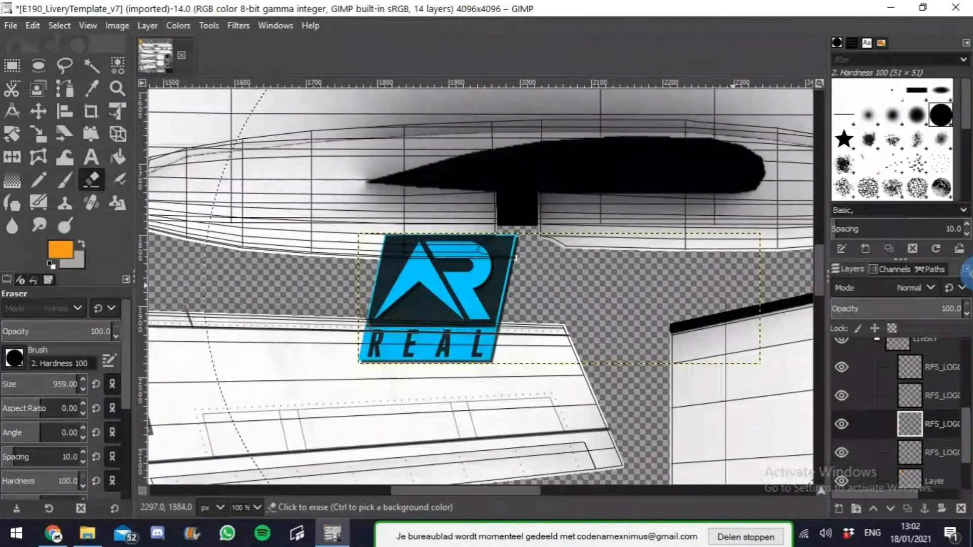
# Step: Check the badge's edge for leftover lettering and crop its layer to the content
pyautogui.press('r')
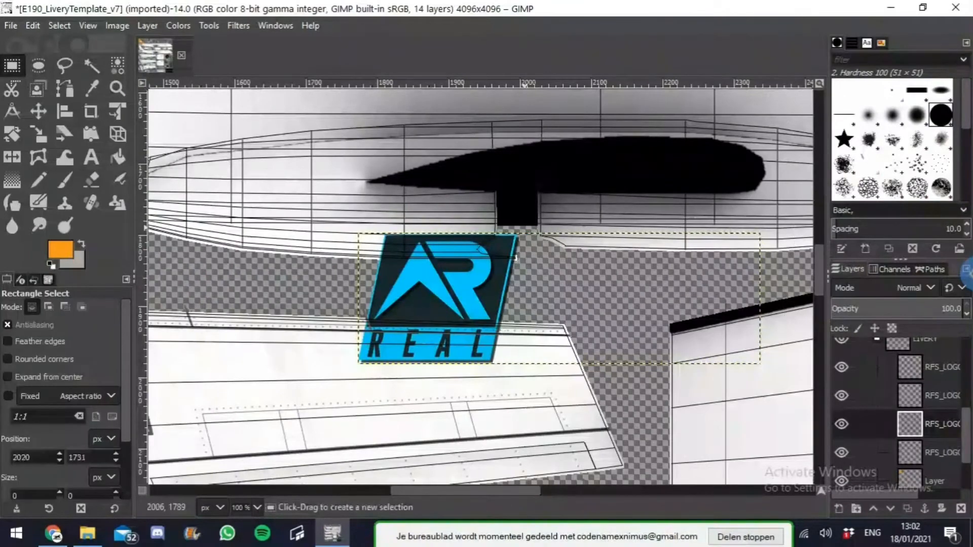
pyautogui.scroll(2, 516, 222)
pyautogui.scroll(2, 516, 222)
pyautogui.scroll(-6, 507, 369)
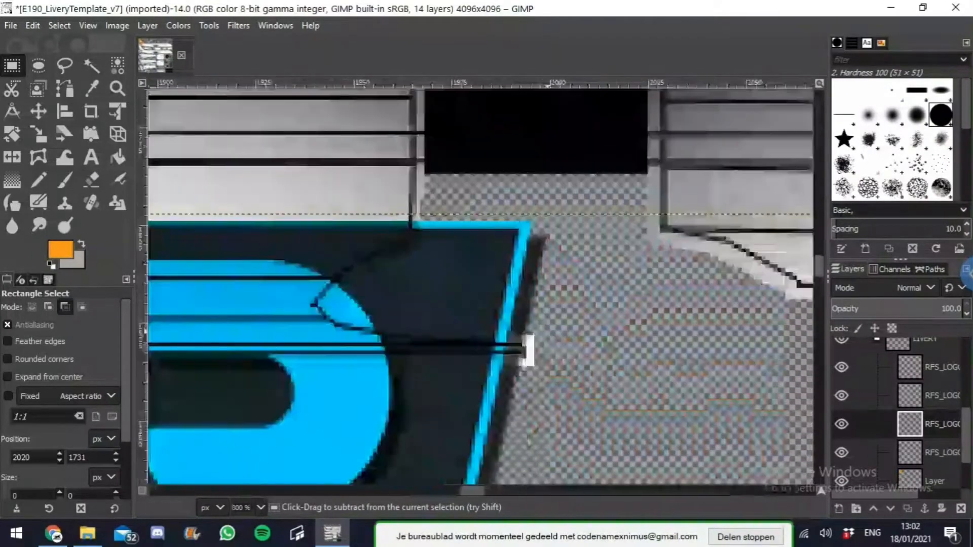
pyautogui.scroll(2, 527, 332)
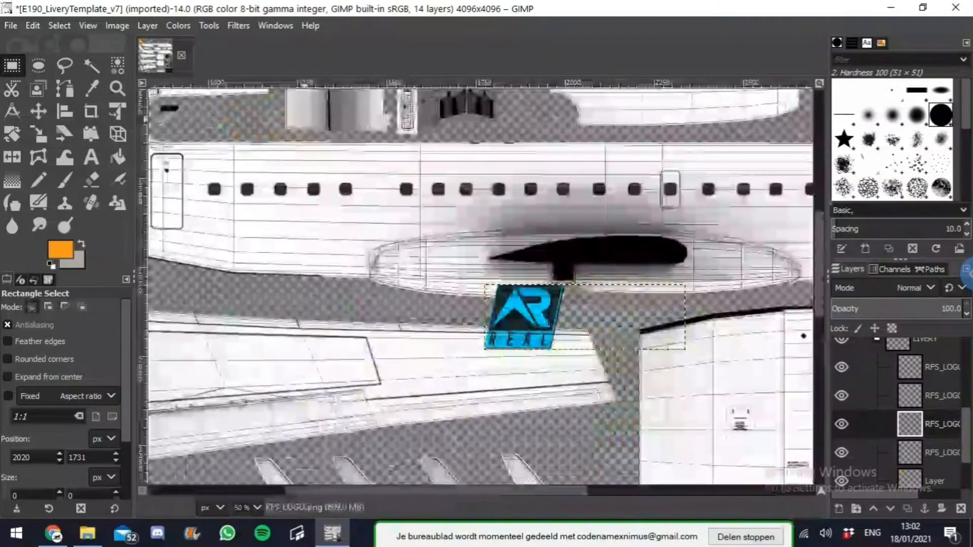
pyautogui.click(148, 25)
pyautogui.click(185, 313)
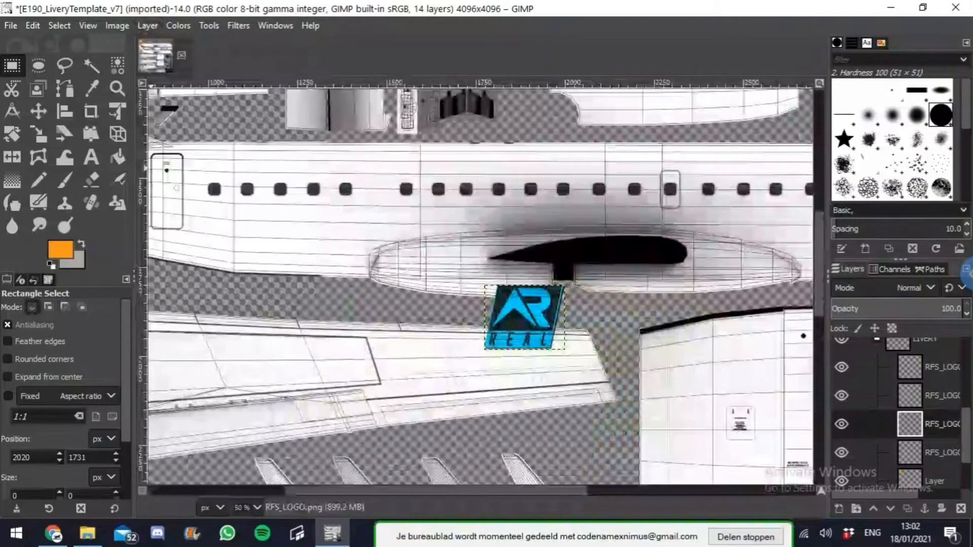
# Step: Colorize the AR REAL badge orange with hue 0.1076, saturation 0.9974 and a reduced lightness
pyautogui.click(178, 26)
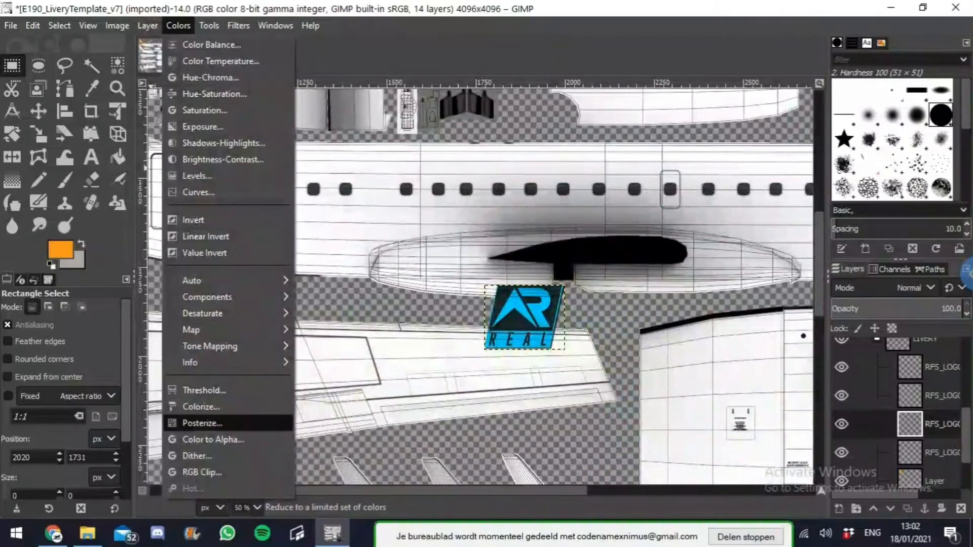
pyautogui.click(188, 406)
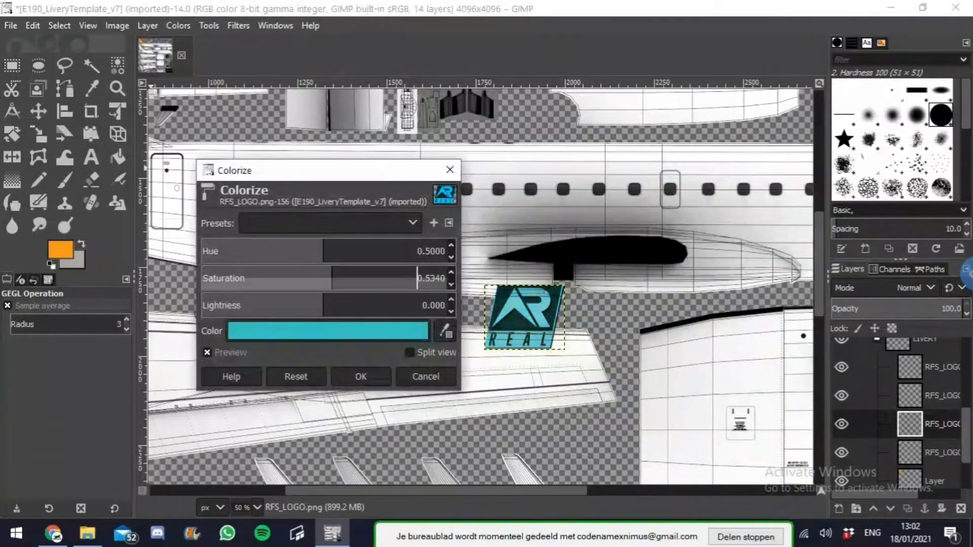
pyautogui.moveTo(418, 278); pyautogui.dragTo(213, 278)
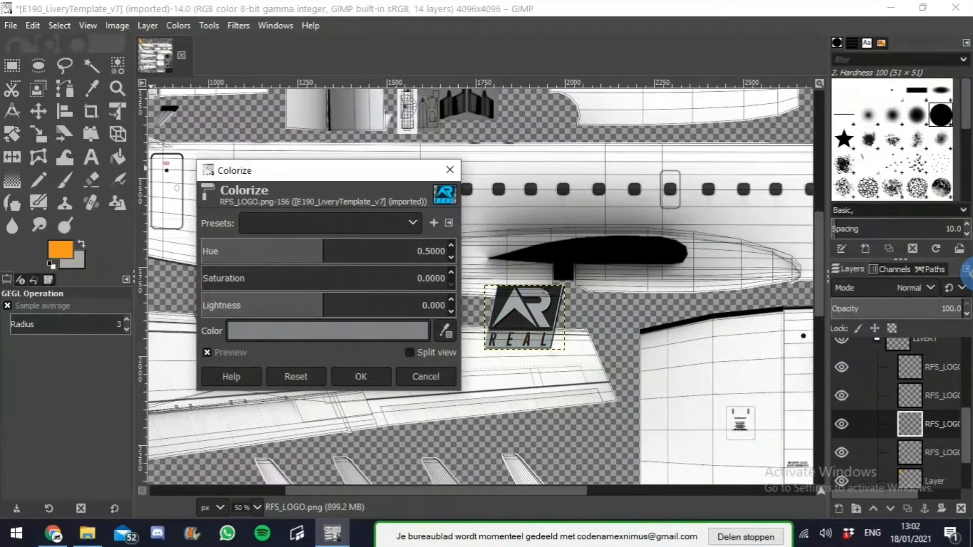
pyautogui.click(422, 304)
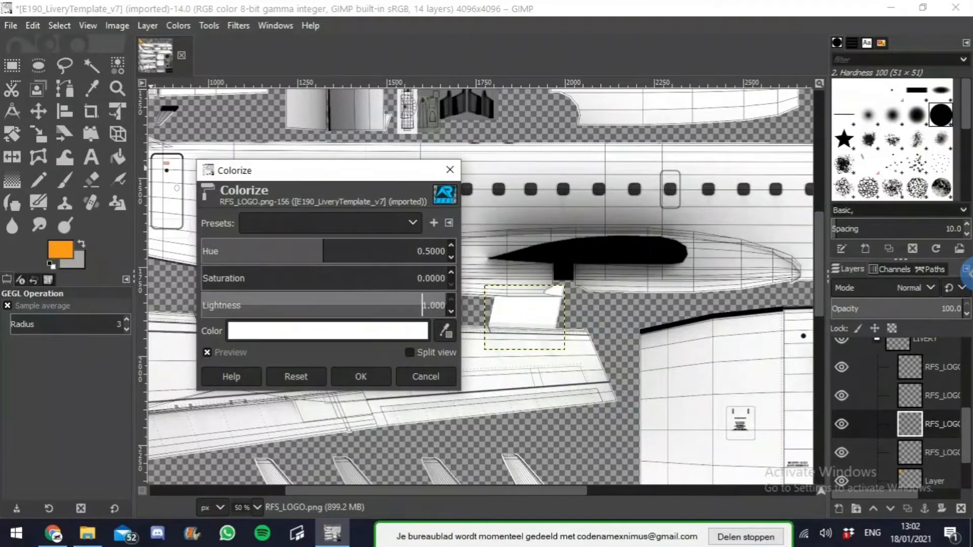
pyautogui.moveTo(422, 304); pyautogui.dragTo(327, 304)
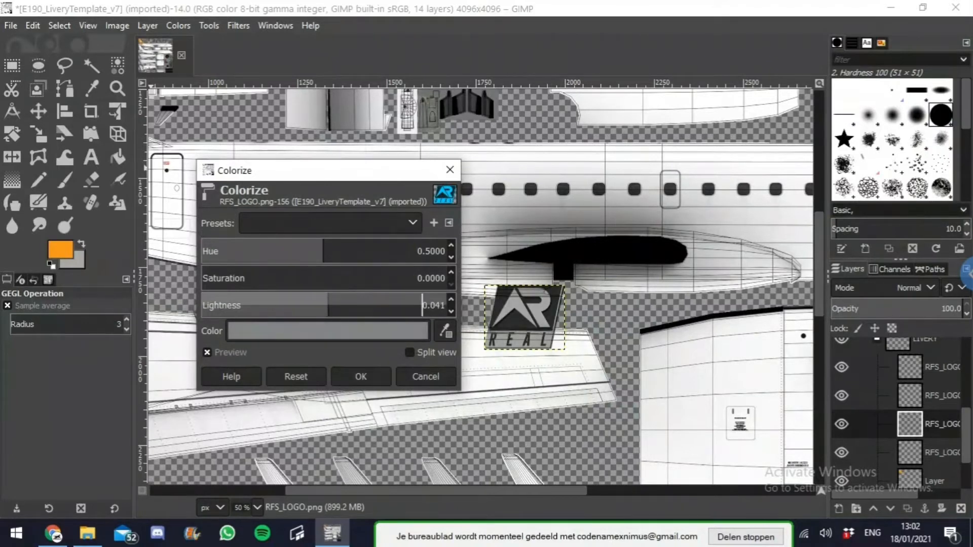
pyautogui.click(417, 278)
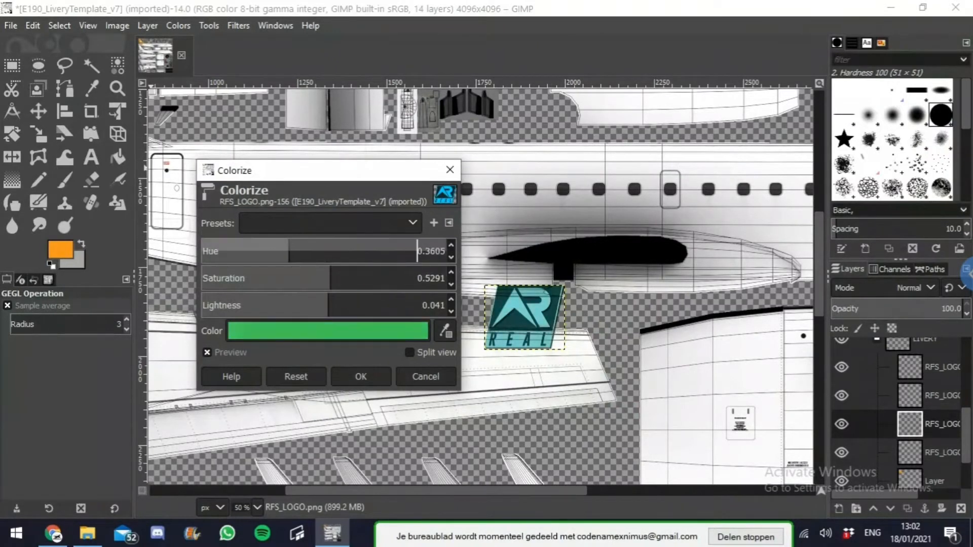
pyautogui.moveTo(288, 246); pyautogui.dragTo(229, 246)
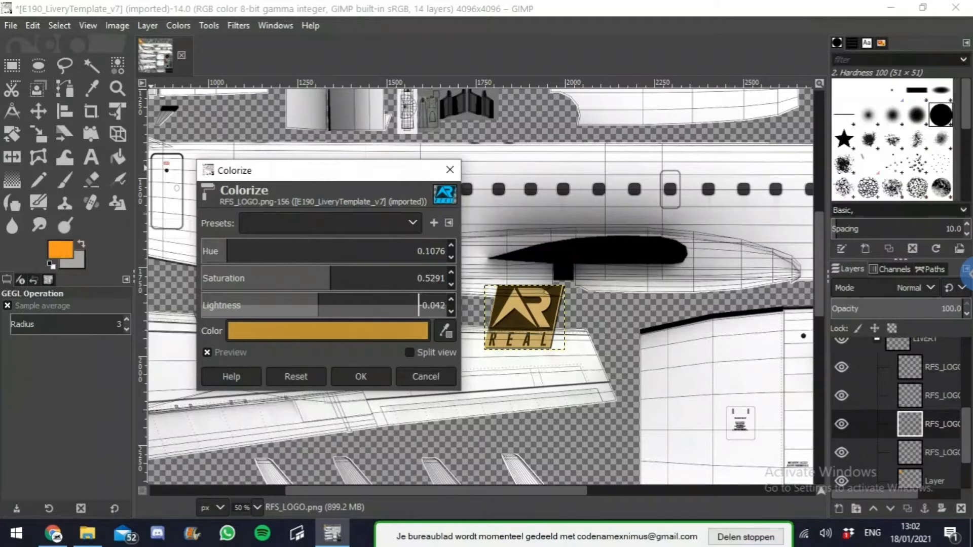
pyautogui.moveTo(316, 310); pyautogui.dragTo(314, 311)
pyautogui.click(330, 284)
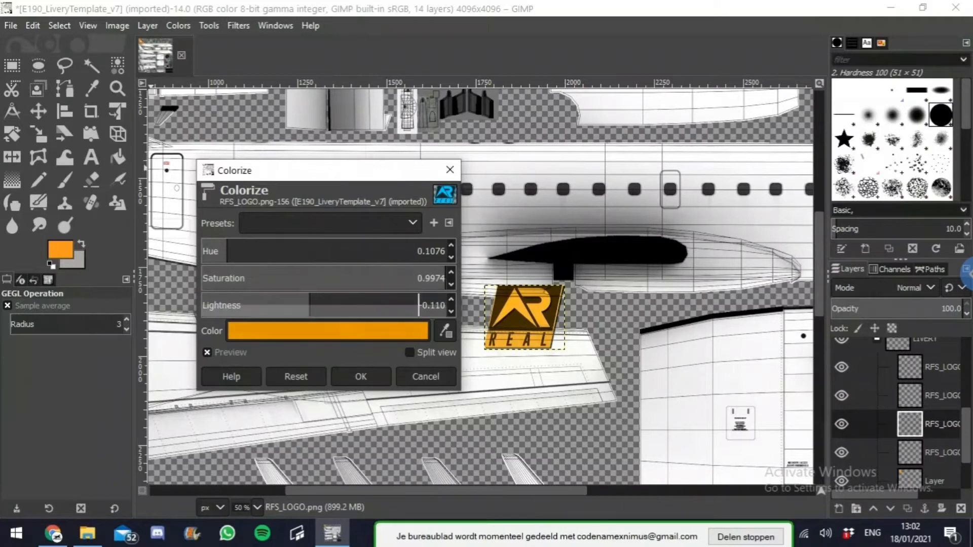
pyautogui.moveTo(303, 310); pyautogui.dragTo(298, 311)
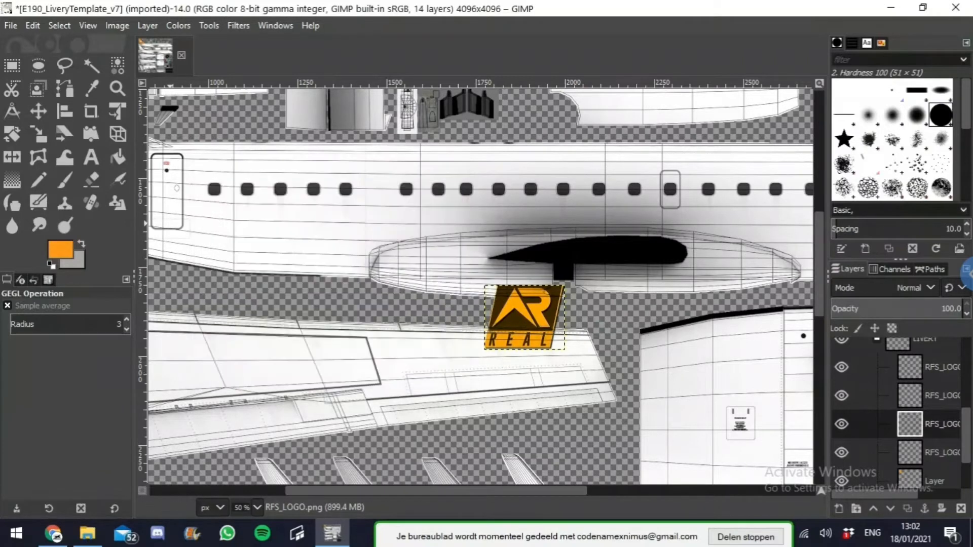
# Step: Move the orange AR REAL badge onto the forward fuselage, just aft of the FLIGHT and SIMULATOR lettering
pyautogui.press('m')
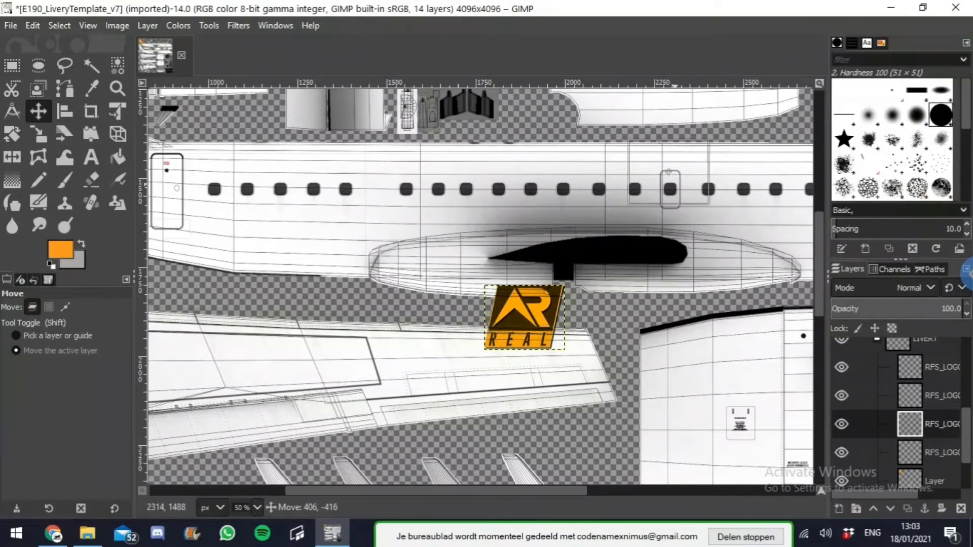
pyautogui.moveTo(525, 317); pyautogui.dragTo(591, 196)
pyautogui.scroll(5, 633, 236)
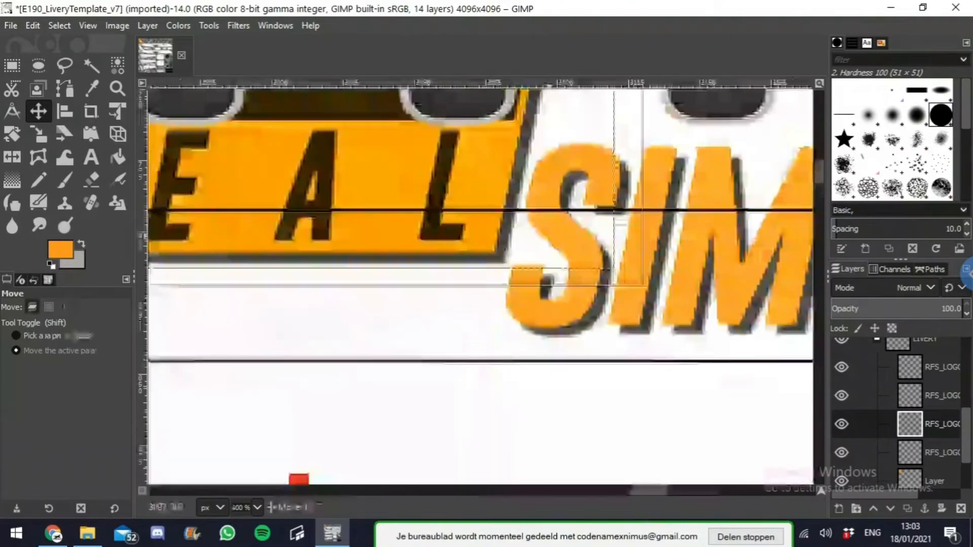
pyautogui.moveTo(518, 210); pyautogui.dragTo(581, 236)
pyautogui.scroll(3, 481, 284)
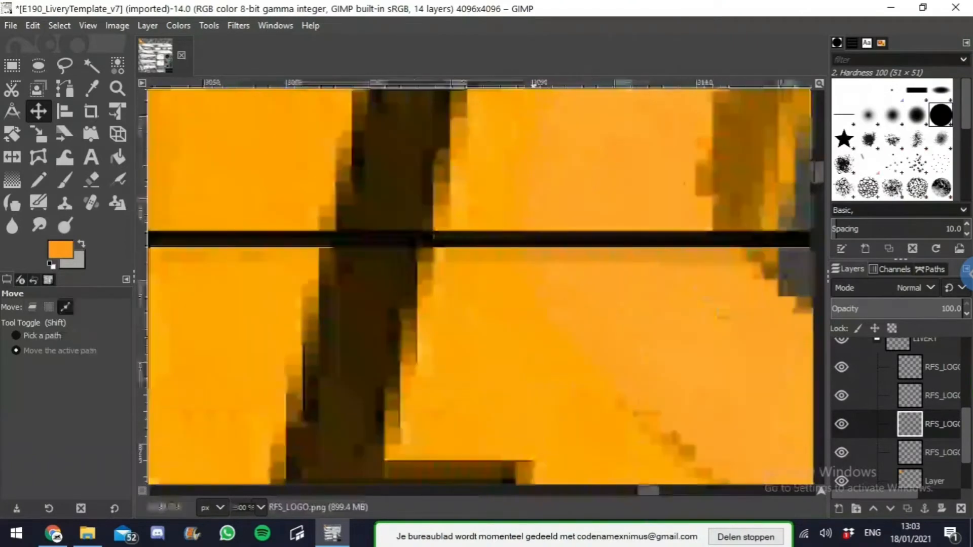
pyautogui.scroll(-5, 482, 284)
pyautogui.scroll(-5, 481, 283)
pyautogui.click(32, 306)
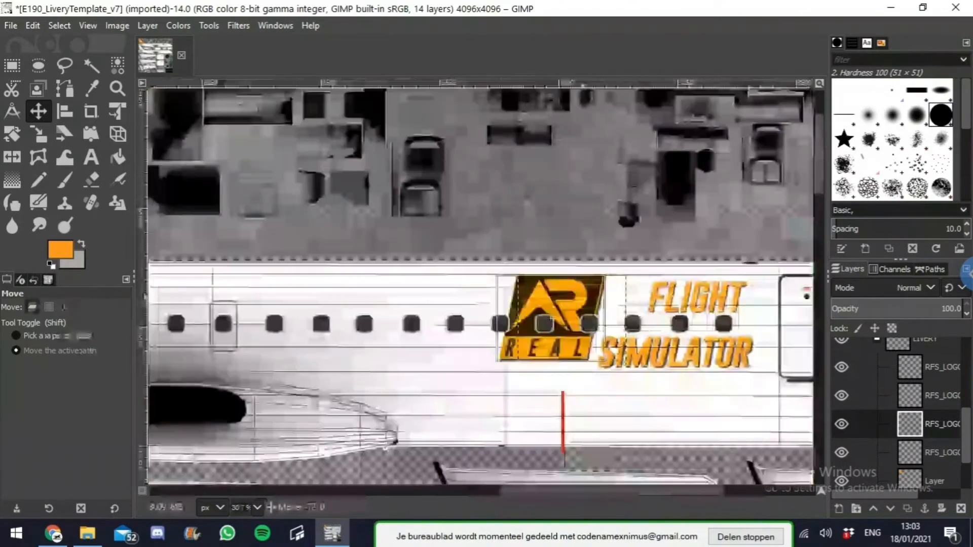
pyautogui.moveTo(559, 325); pyautogui.dragTo(509, 325)
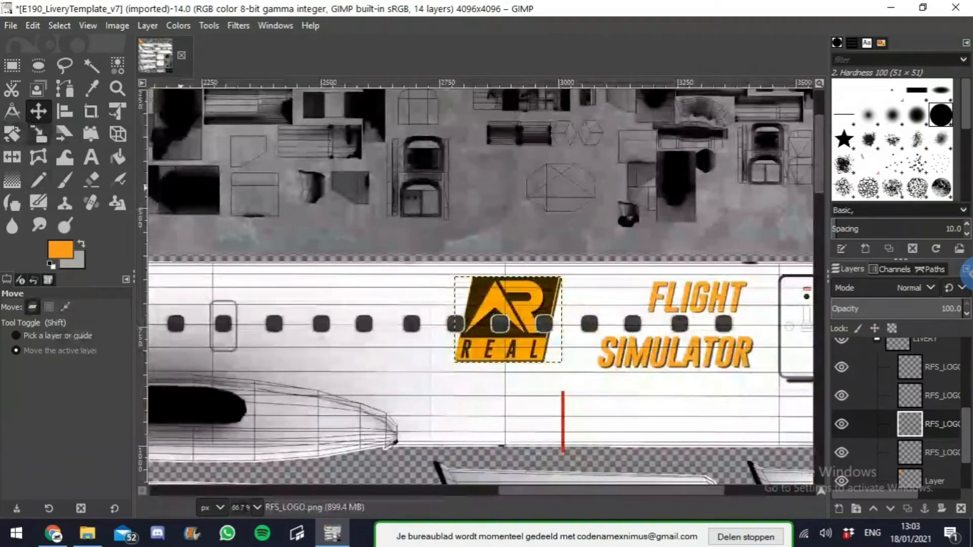
# Step: Scale the AR REAL badge down proportionally to 89 × 71 px
pyautogui.click(38, 135)
pyautogui.click(537, 325)
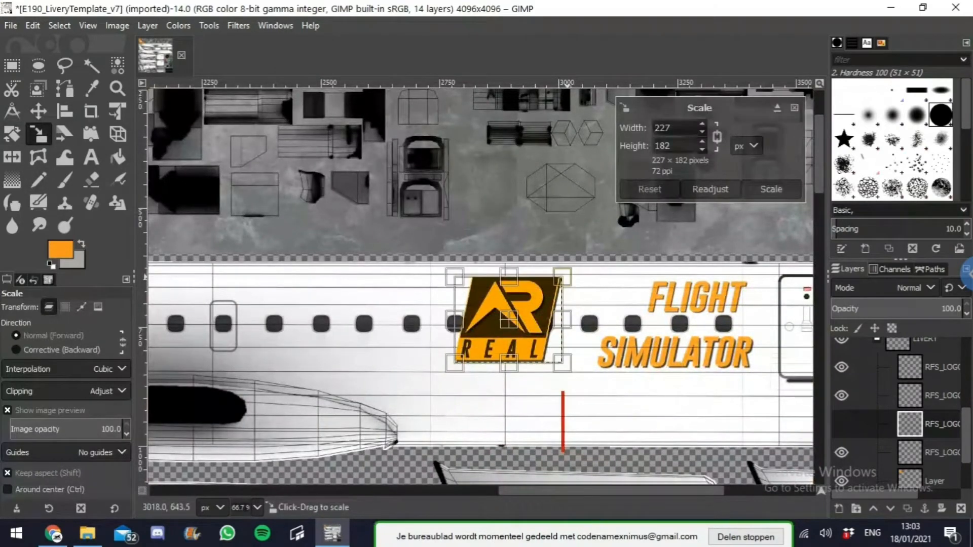
pyautogui.moveTo(561, 277); pyautogui.dragTo(495, 330)
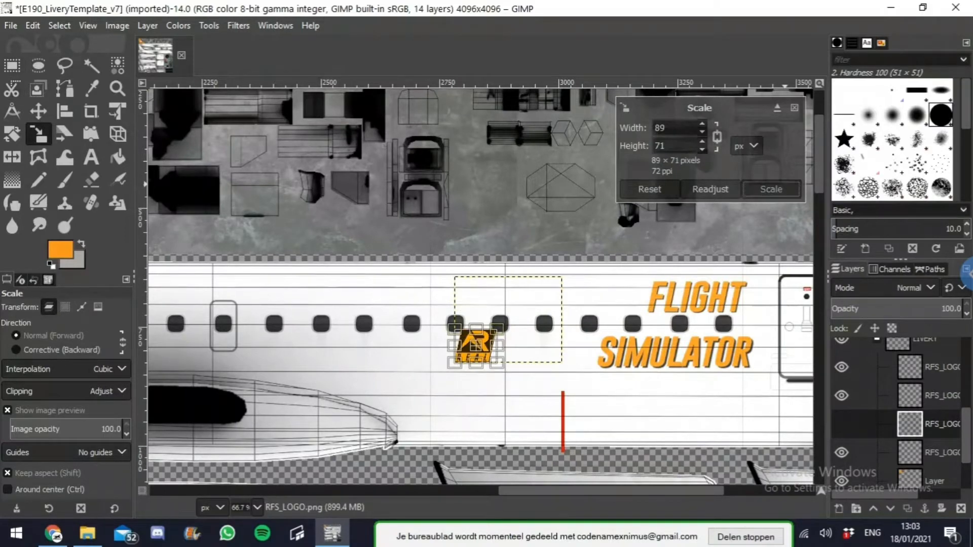
pyautogui.press('Return')
# Step: Move the small AR REAL badge above the windows, directly beside FLIGHT and over the start of SIMULATOR
pyautogui.press('m')
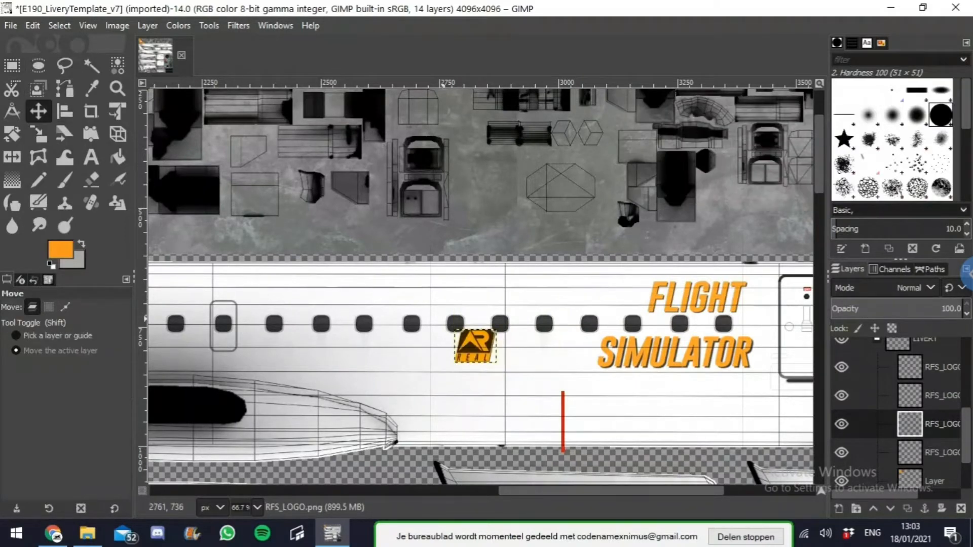
pyautogui.scroll(2, 476, 342)
pyautogui.moveTo(476, 350); pyautogui.dragTo(717, 235)
pyautogui.hscroll(5, 707, 251)
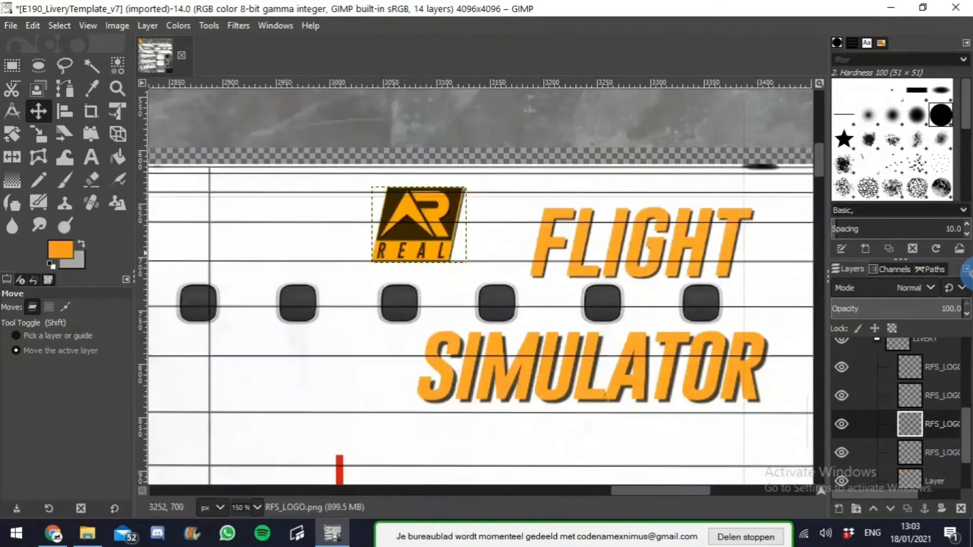
pyautogui.moveTo(420, 226); pyautogui.dragTo(466, 241)
# Step: Check the logo arrangement on the fuselage and select the FLIGHT lettering layer
pyautogui.scroll(-3, 513, 287)
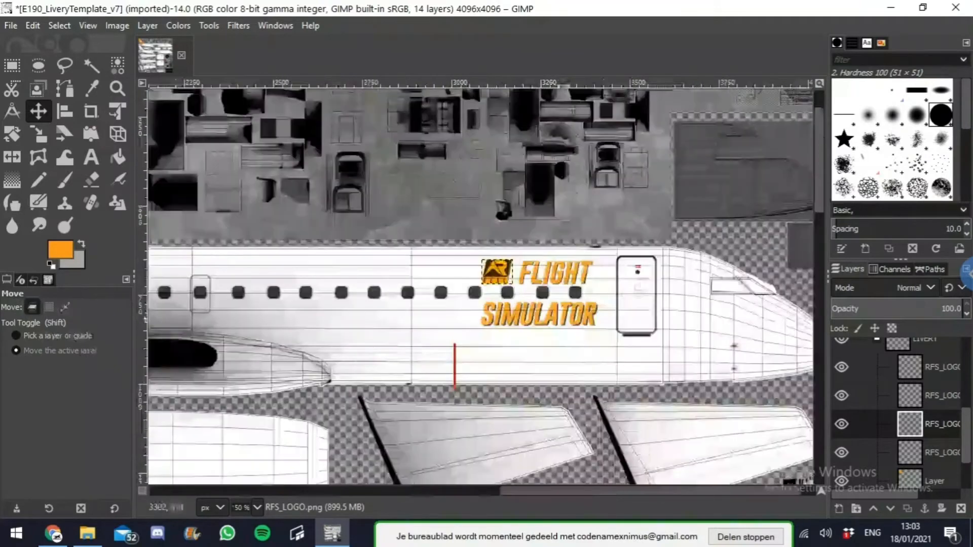
pyautogui.scroll(2, 545, 274)
pyautogui.click(910, 395)
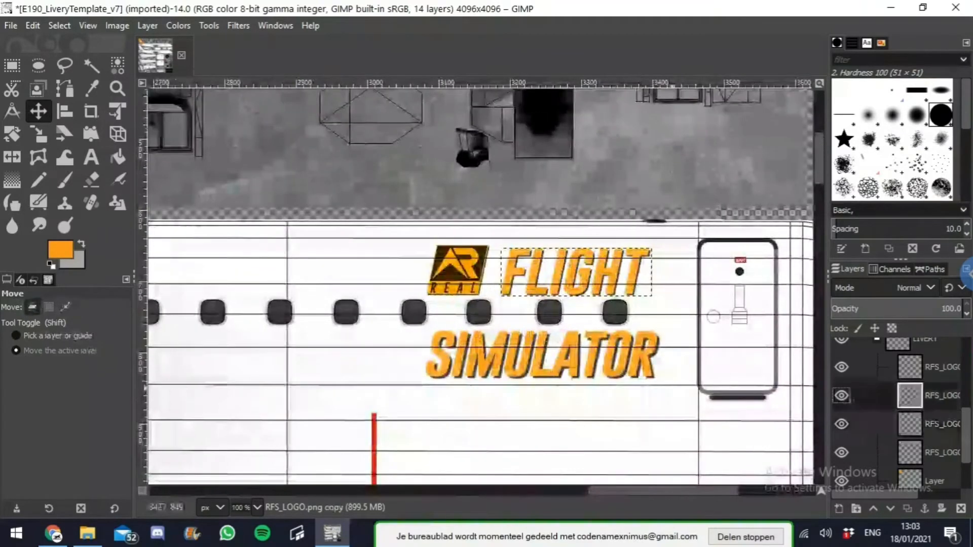
# Step: Shift the SIMULATOR lettering layer slightly left so it sits centred beneath the AR badge and FLIGHT lettering
pyautogui.click(909, 367)
pyautogui.scroll(2, 552, 336)
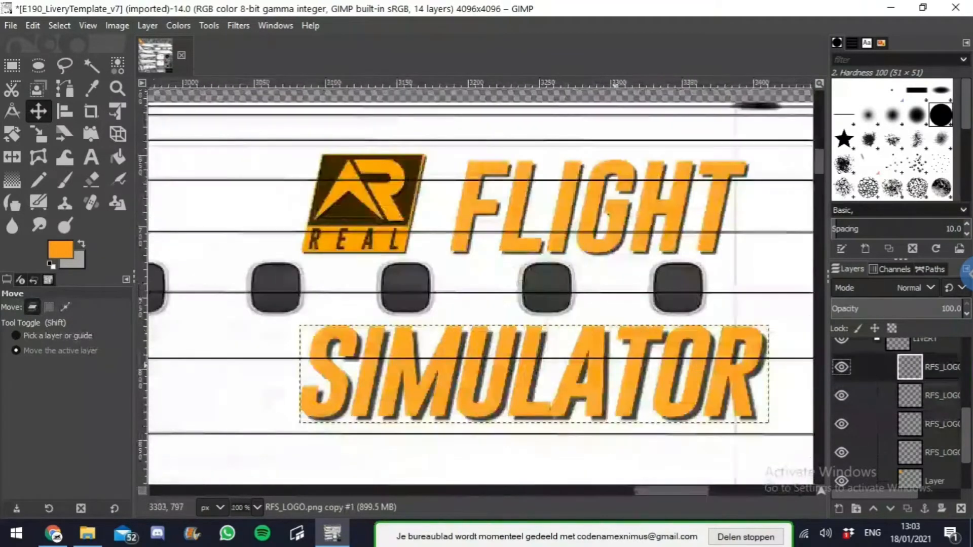
pyautogui.moveTo(534, 374); pyautogui.dragTo(510, 376)
pyautogui.click(65, 306)
pyautogui.press('1')
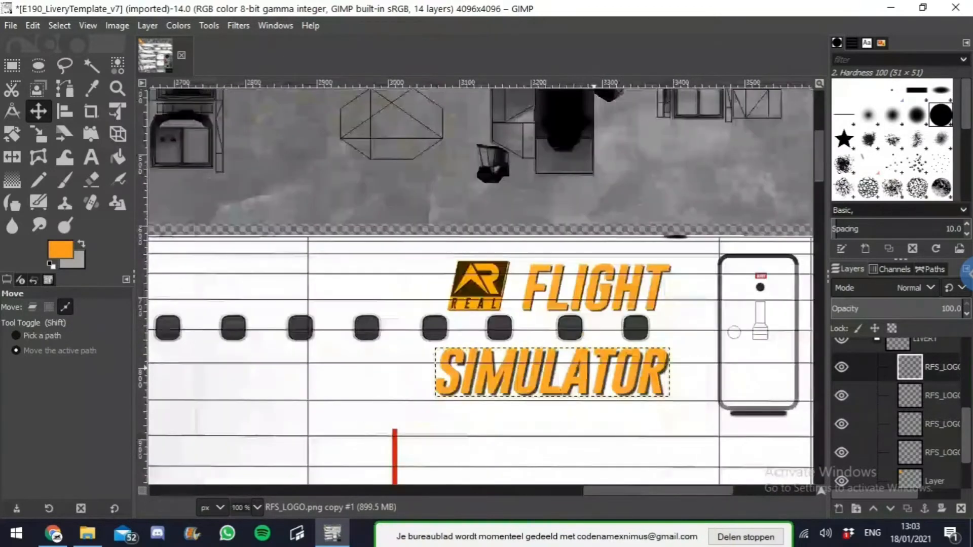
pyautogui.press('-')
pyautogui.press('-')
pyautogui.press('-')
pyautogui.click(32, 307)
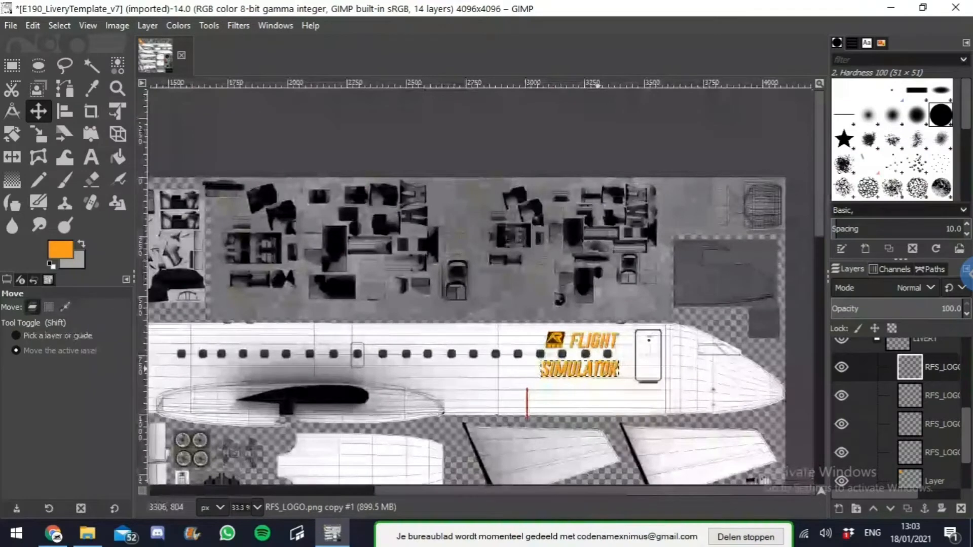
# Step: Activate the Text tool and set the foreground colour to black
pyautogui.hscroll(-3, 588, 378)
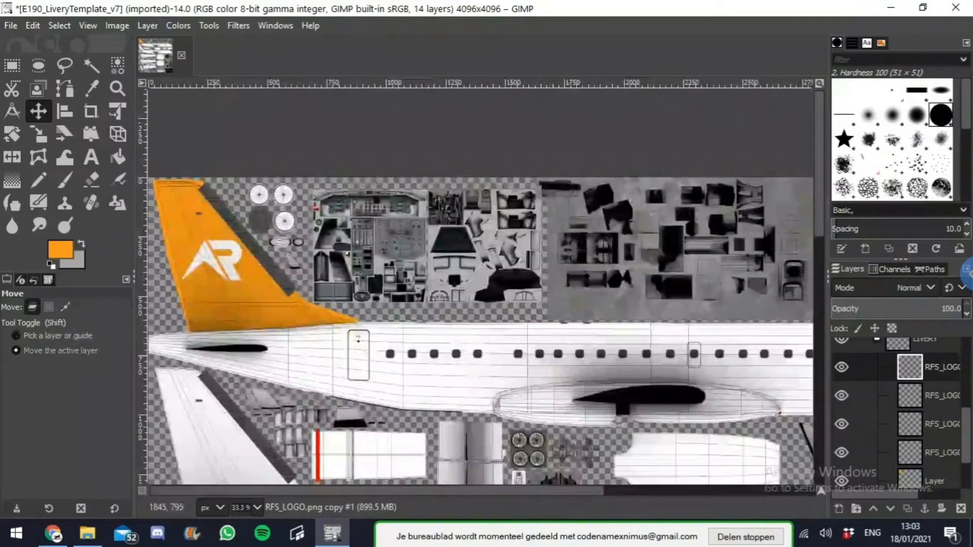
pyautogui.press('shift')
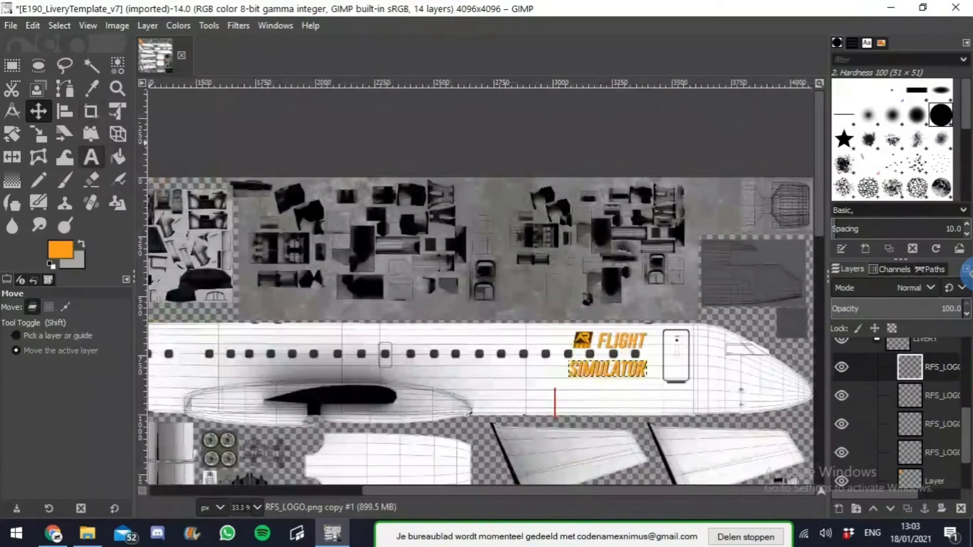
pyautogui.click(91, 157)
pyautogui.click(61, 249)
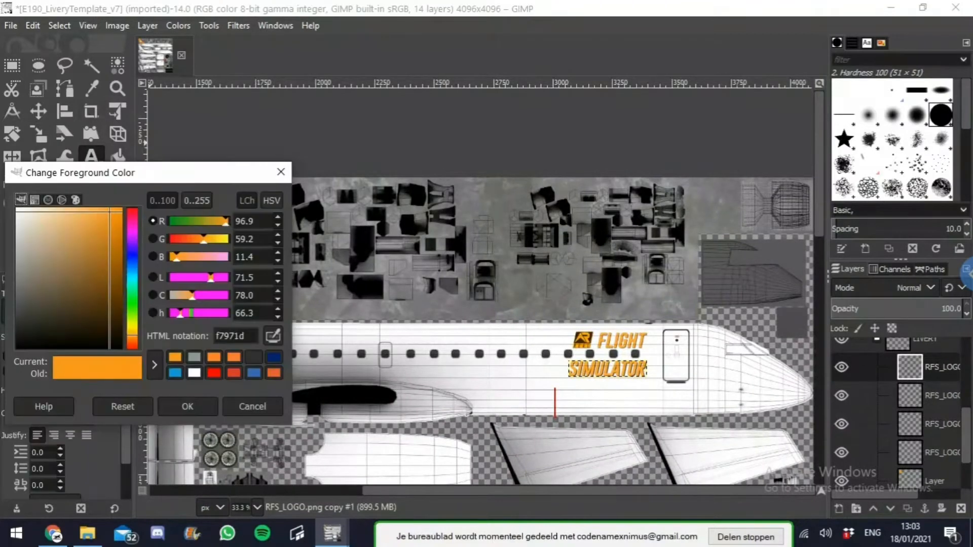
pyautogui.click(20, 347)
pyautogui.click(188, 406)
# Step: Add the text "RO-RTOS" on the upper fuselage beside the rear door and move it above the windows
pyautogui.scroll(3, 187, 407)
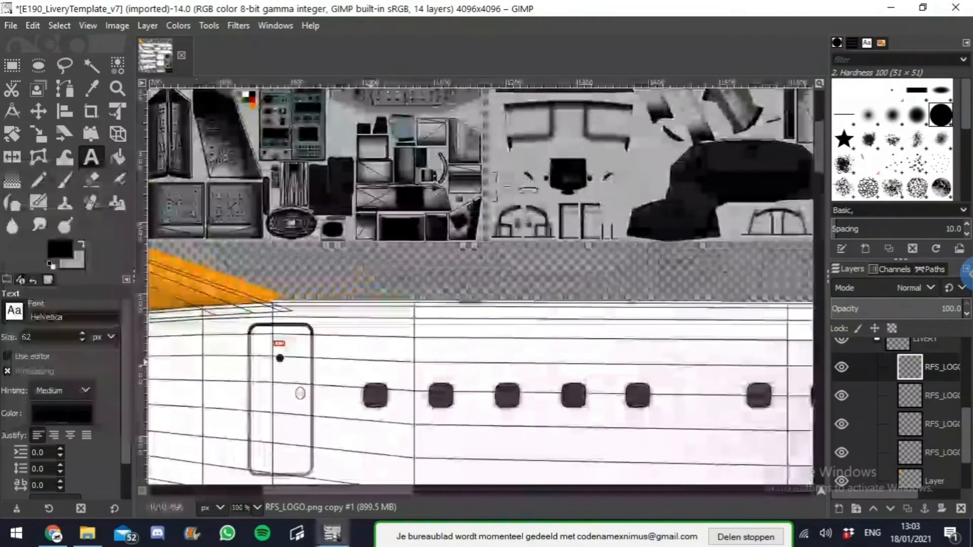
pyautogui.click(361, 353)
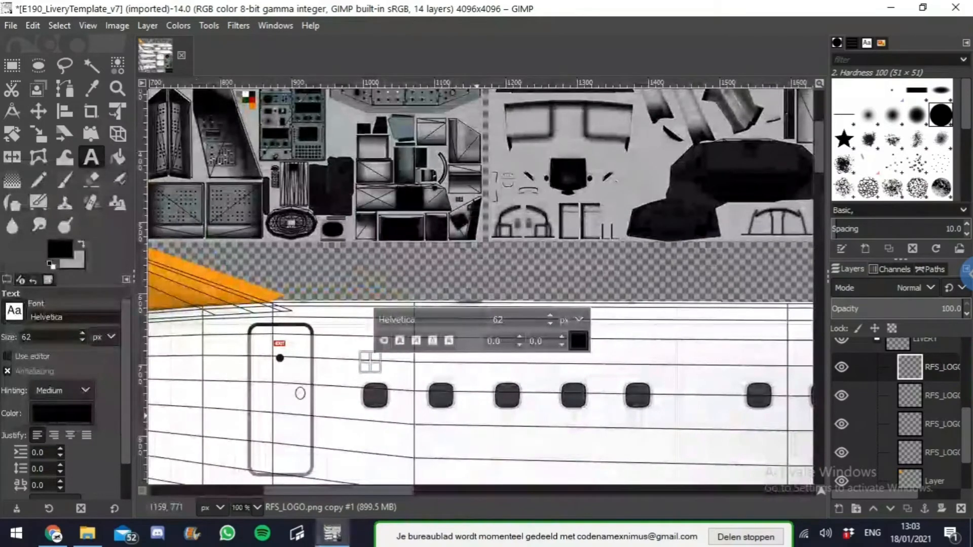
pyautogui.write('RO')
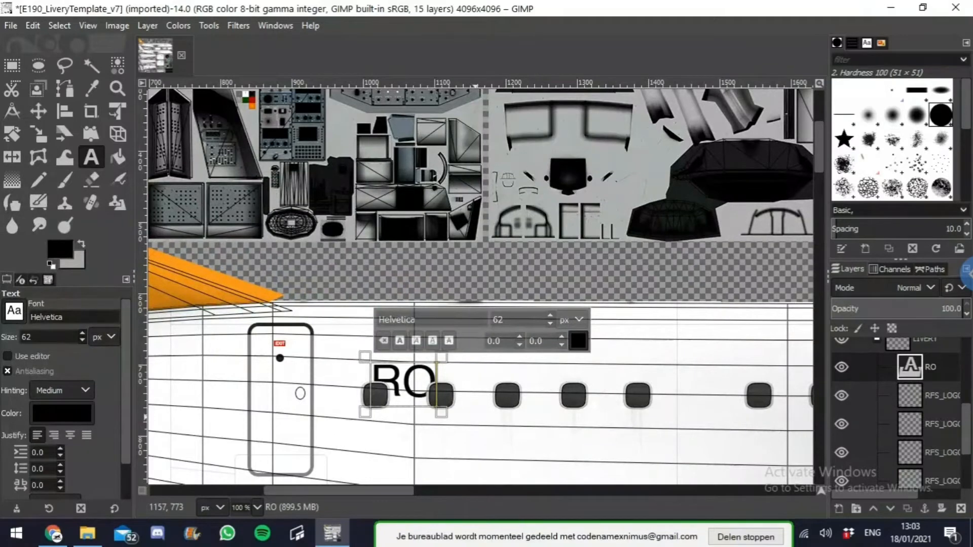
pyautogui.write('-')
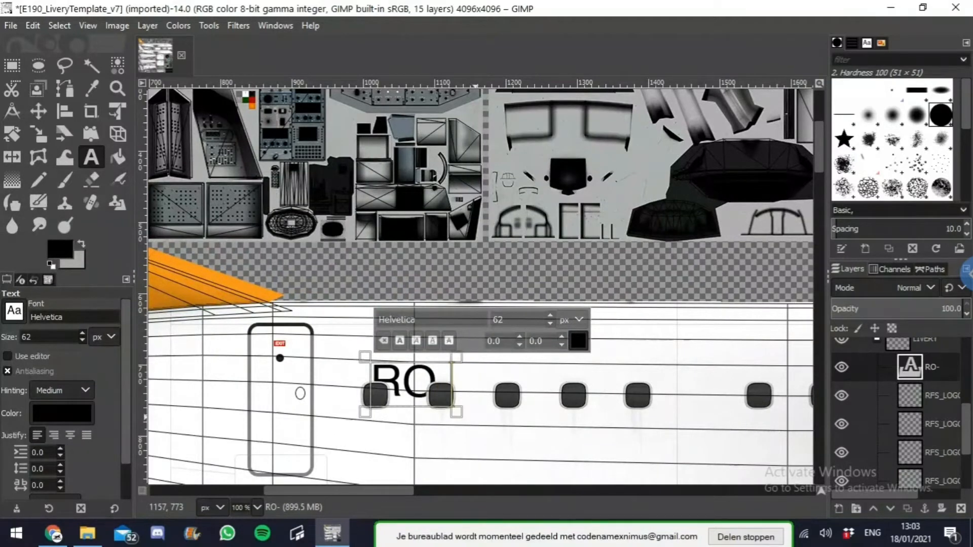
pyautogui.write('RTOS')
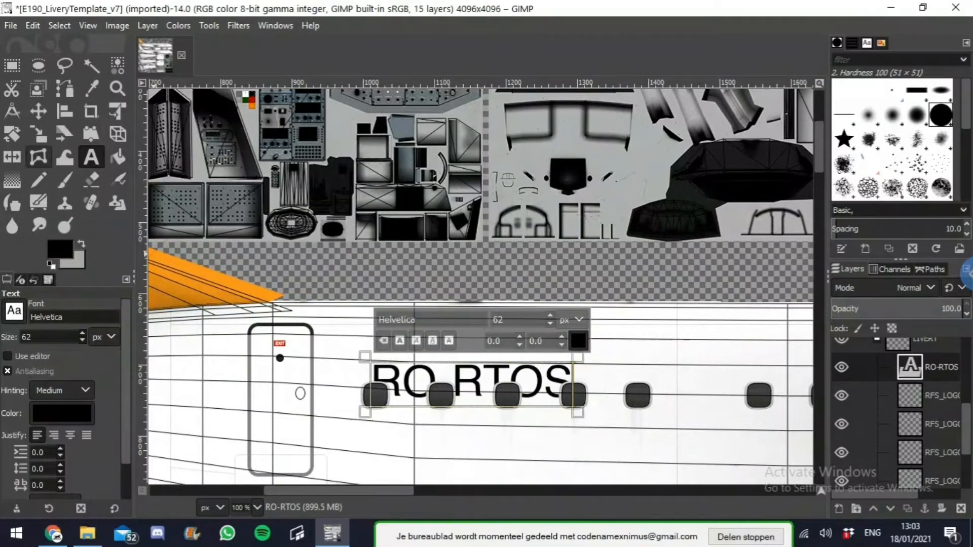
pyautogui.click(38, 111)
pyautogui.moveTo(470, 385); pyautogui.dragTo(458, 358)
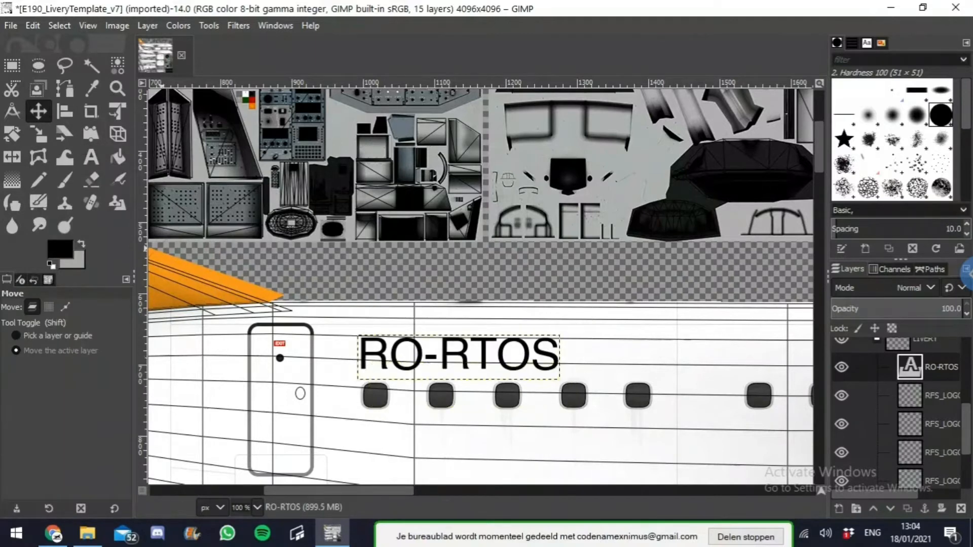
# Step: Make the whole RO-RTOS text bold and set its size to 38 px
pyautogui.press('t')
pyautogui.click(477, 353)
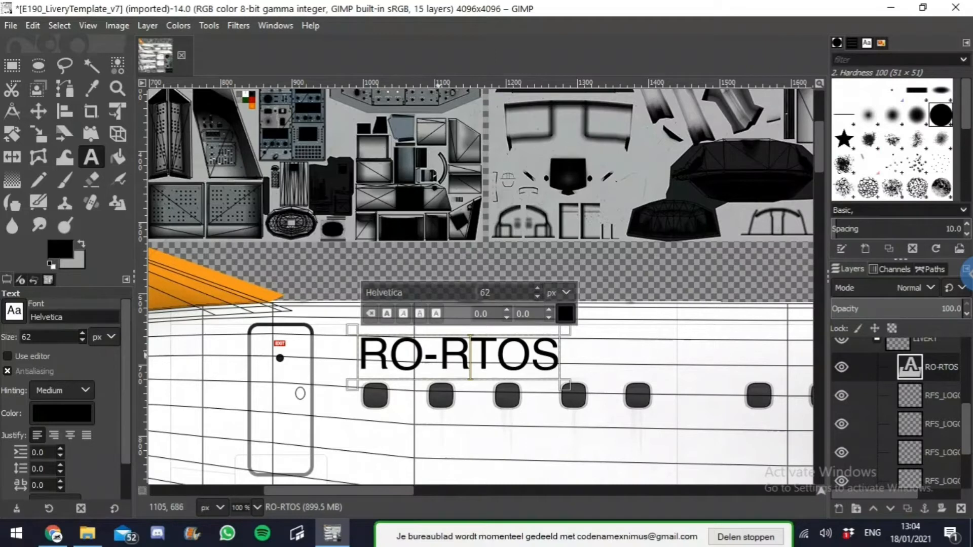
pyautogui.hotkey('ctrl', 'a')
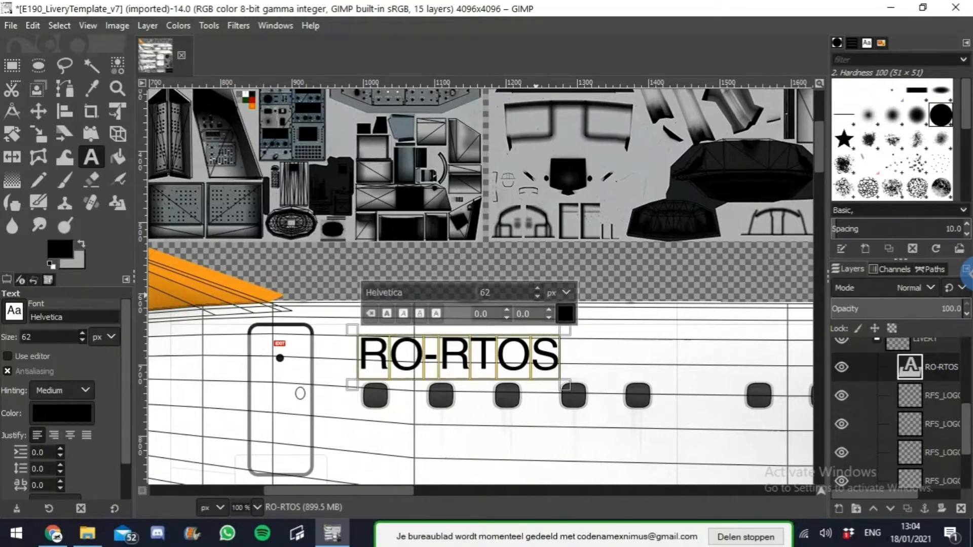
pyautogui.click(388, 314)
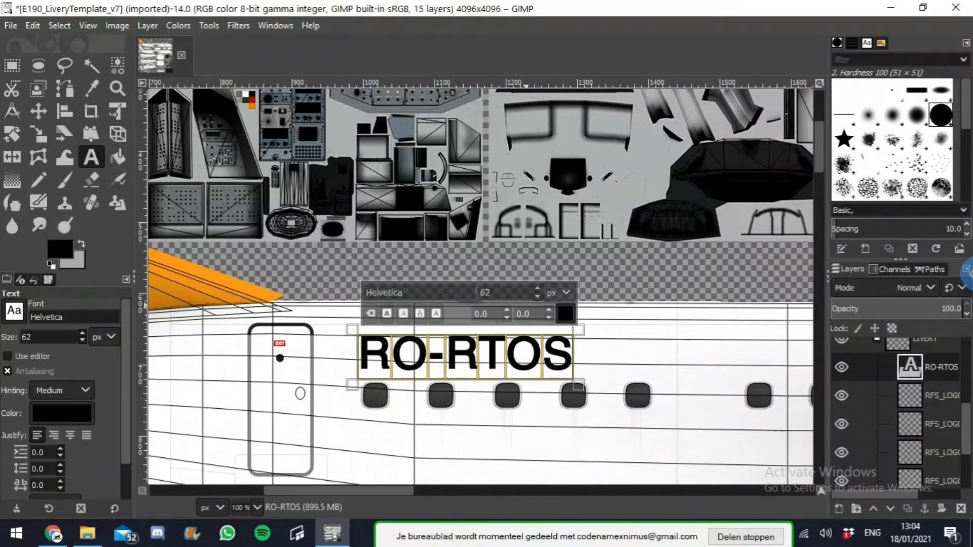
pyautogui.write('40')
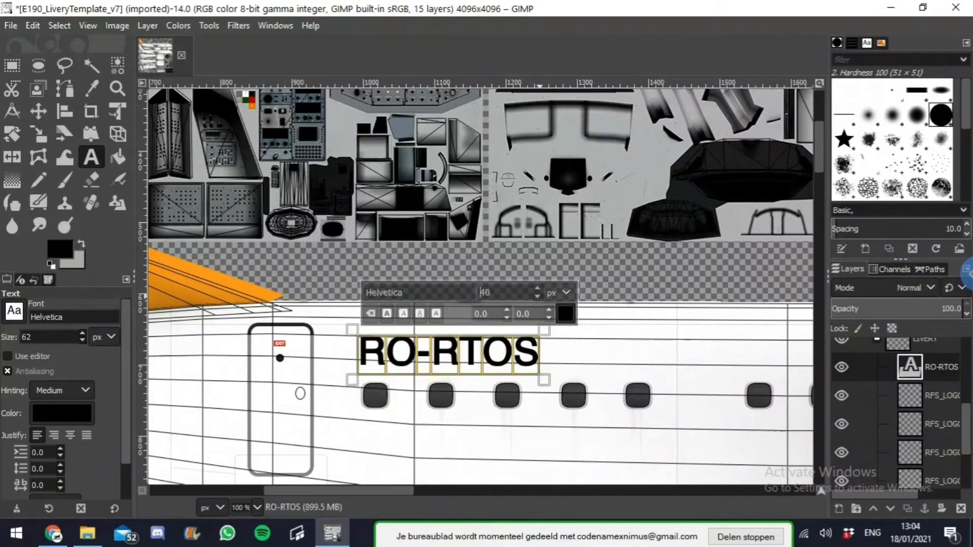
pyautogui.click(538, 296)
pyautogui.click(536, 296)
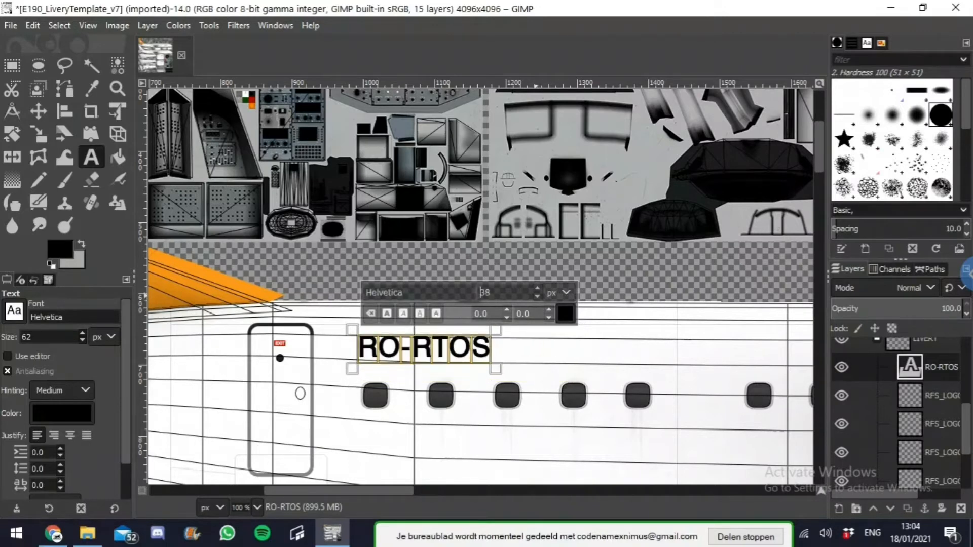
# Step: Reposition the resized RO-RTOS text just above the first windows behind the rear door
pyautogui.click(39, 111)
pyautogui.scroll(2, 376, 361)
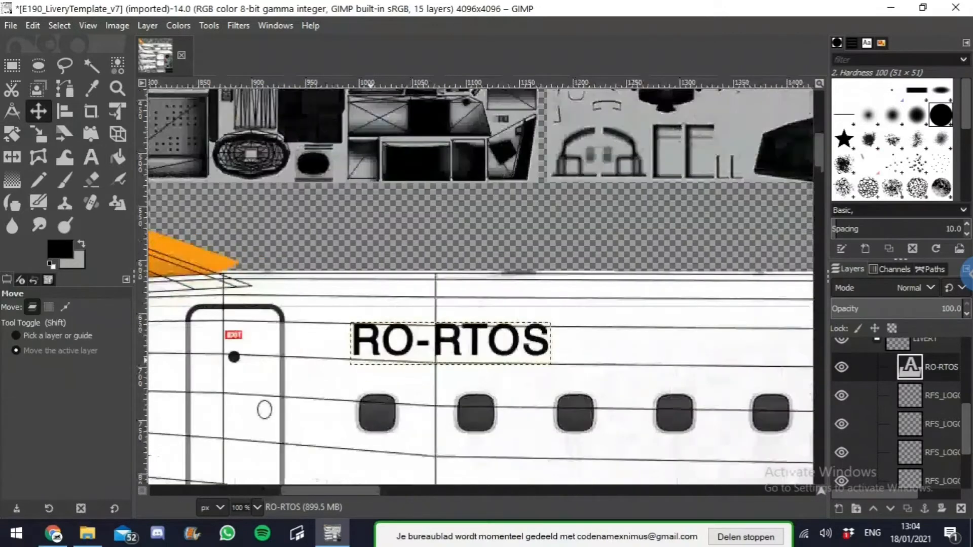
pyautogui.moveTo(396, 331); pyautogui.dragTo(401, 356)
pyautogui.moveTo(473, 359); pyautogui.dragTo(485, 372)
# Step: Examine the fuselage lettering, nose section and remaining unpainted parts across the livery template
pyautogui.scroll(-3, 477, 386)
pyautogui.scroll(-6, 477, 385)
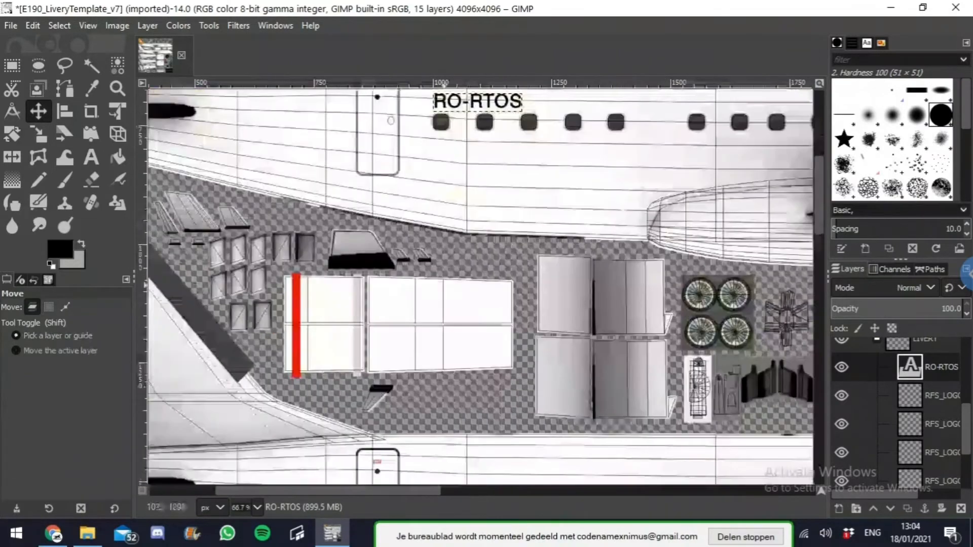
pyautogui.hscroll(10, 477, 385)
pyautogui.hscroll(3, 316, 293)
pyautogui.scroll(6, 315, 293)
pyautogui.scroll(-4, 536, 310)
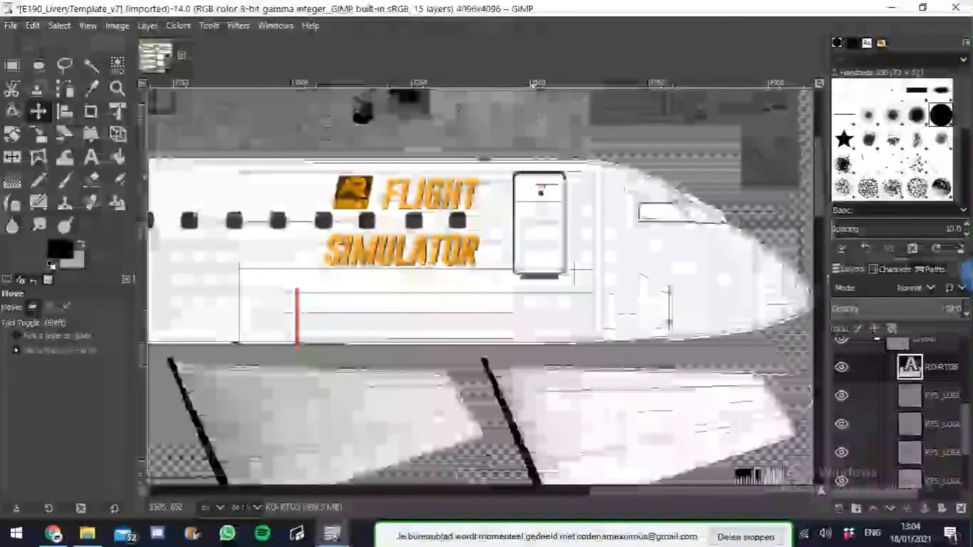
pyautogui.scroll(-3, 536, 309)
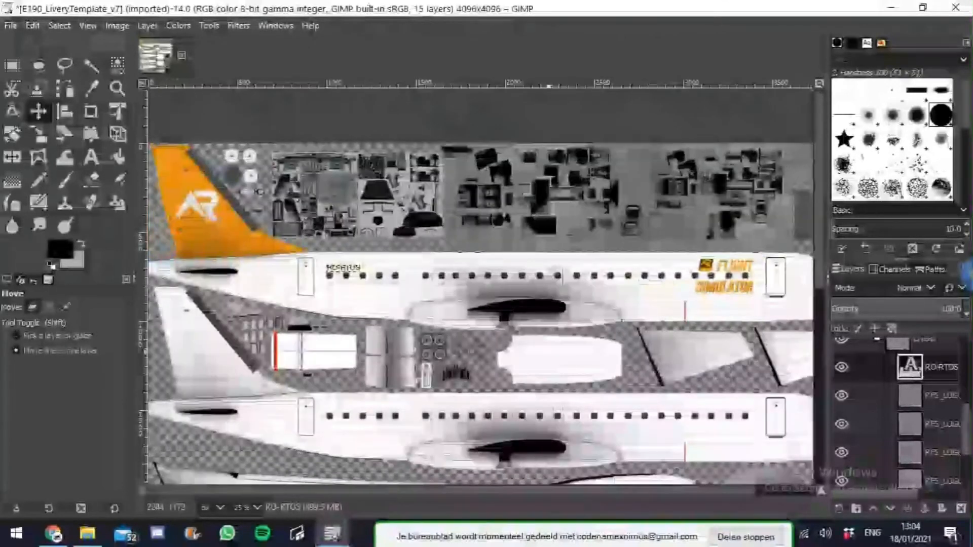
pyautogui.scroll(4, 576, 379)
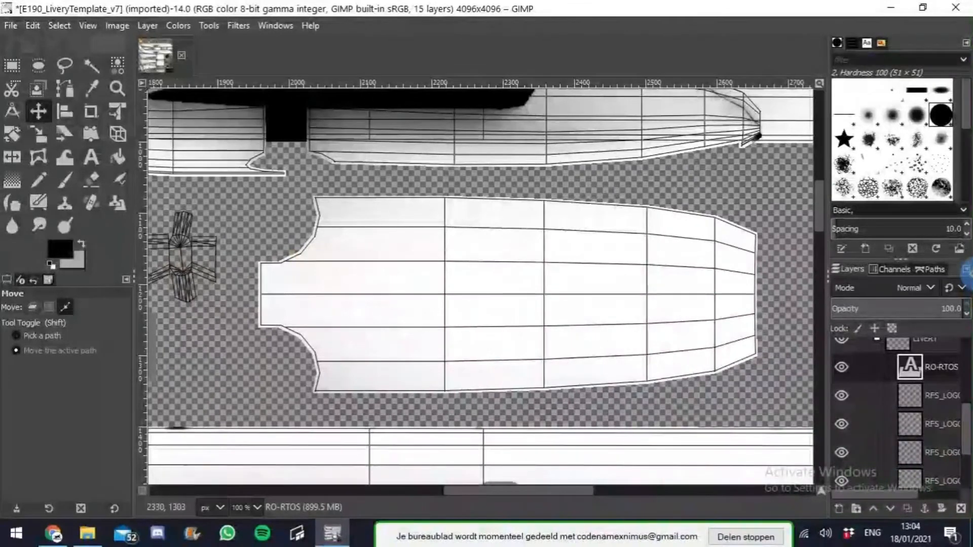
pyautogui.scroll(-5, 527, 284)
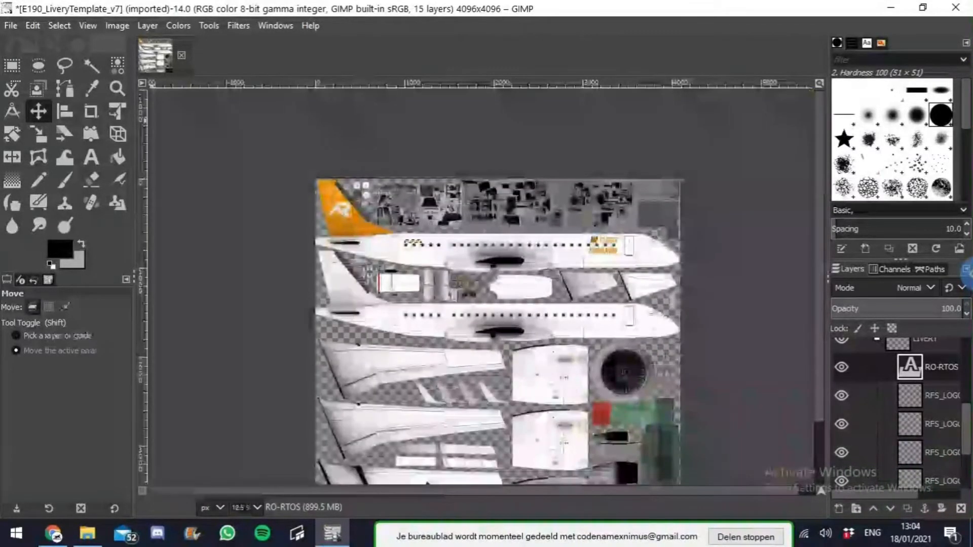
# Step: Import RFS_LOGO_REAL.png from the RFS_LOGOS folder as a new layer
pyautogui.click(10, 26)
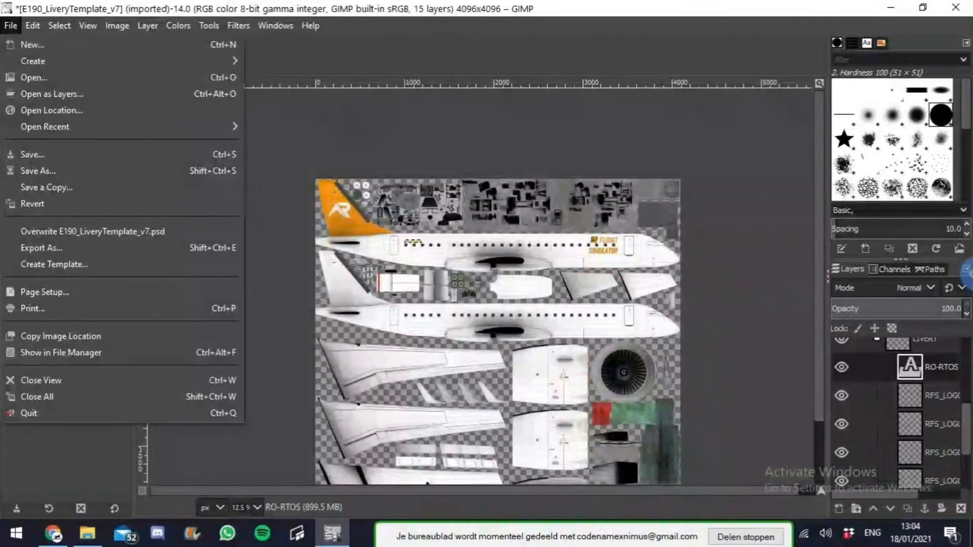
pyautogui.click(51, 94)
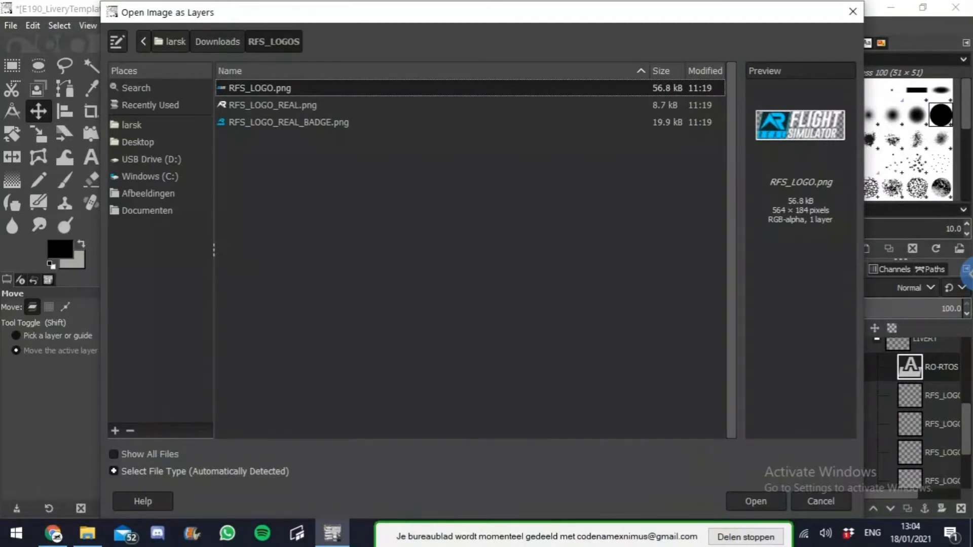
pyautogui.click(288, 122)
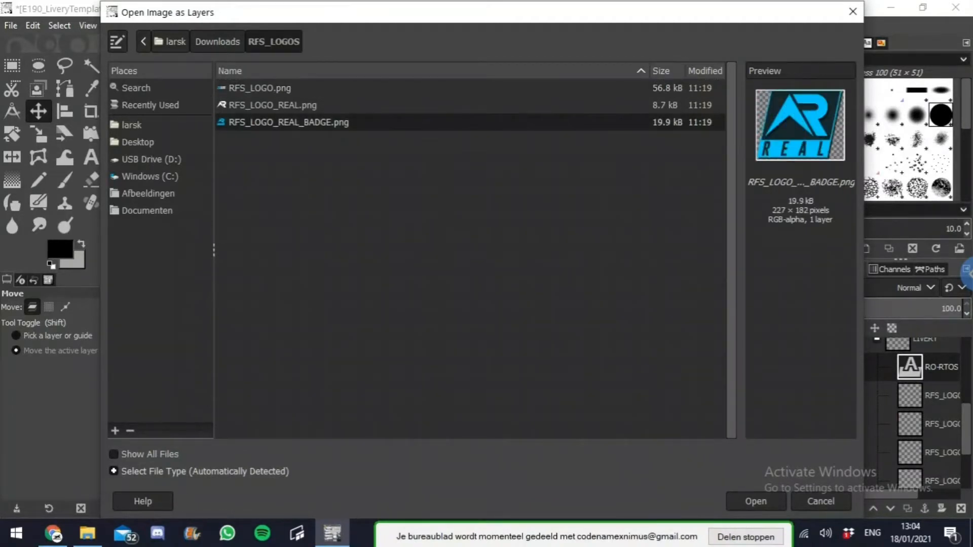
pyautogui.click(260, 88)
pyautogui.doubleClick(273, 105)
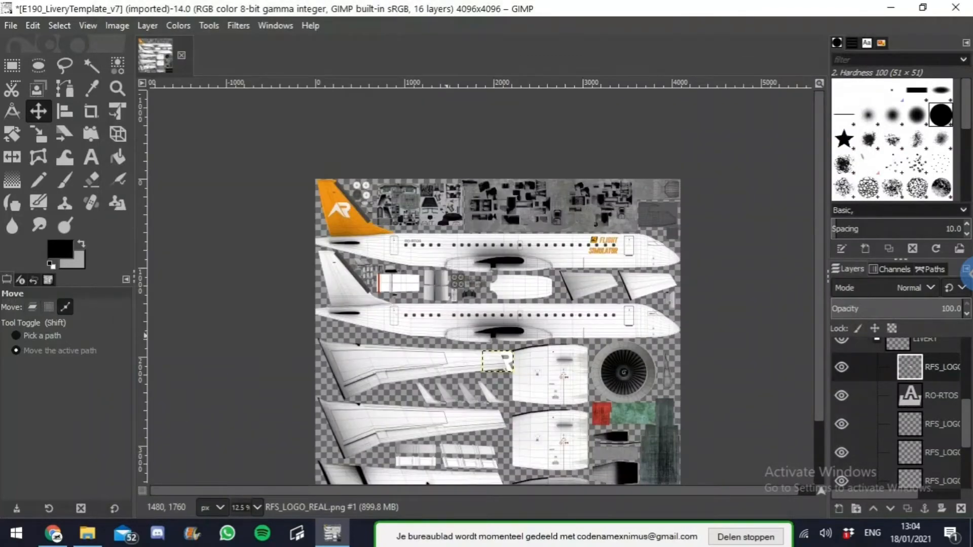
# Step: Move the imported AR logo to the base of the orange tail, overlapping the rear fuselage
pyautogui.scroll(3, 481, 354)
pyautogui.moveTo(556, 388); pyautogui.dragTo(233, 139)
pyautogui.scroll(4, 198, 127)
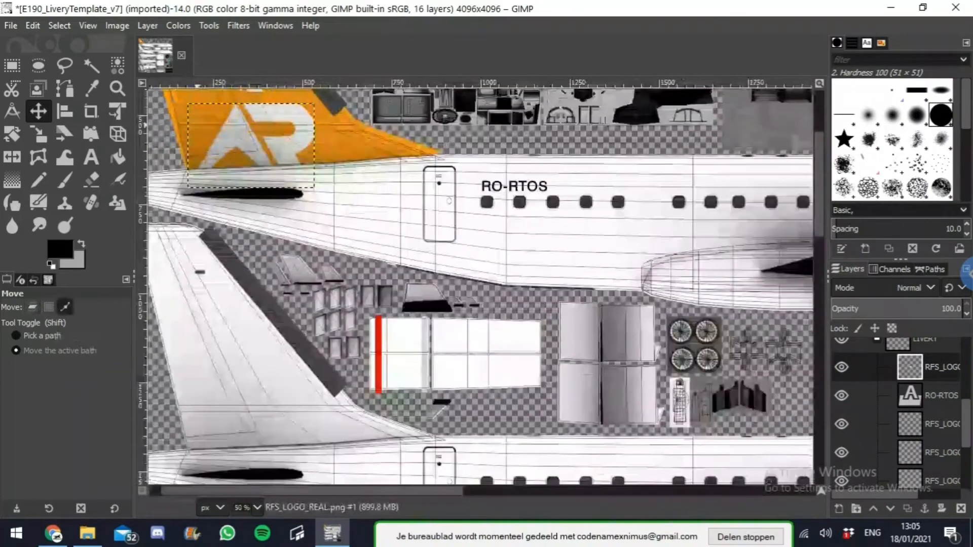
# Step: Colorize the imported AR logo layer with hue 0.1163, saturation 0.9767 and lightness -0.541
pyautogui.scroll(2, 198, 127)
pyautogui.click(177, 25)
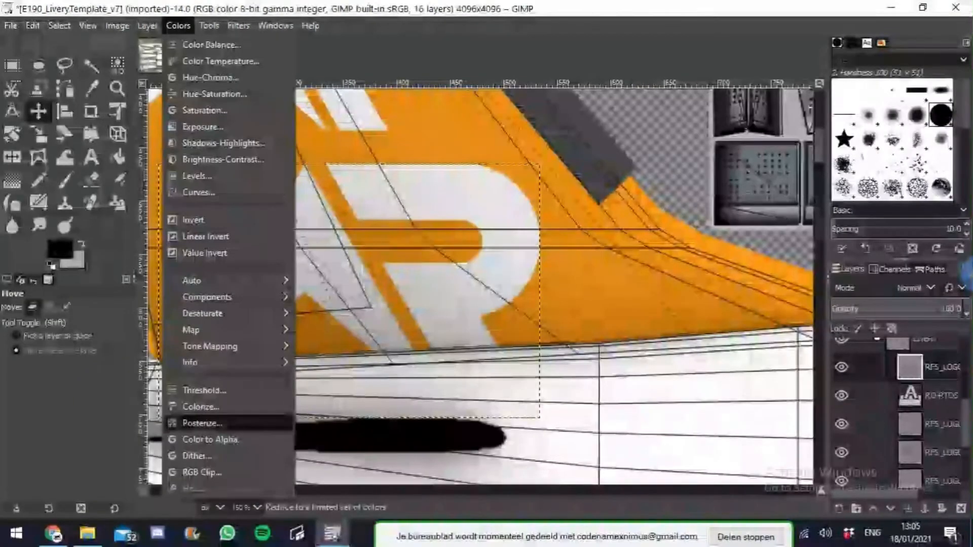
pyautogui.click(200, 406)
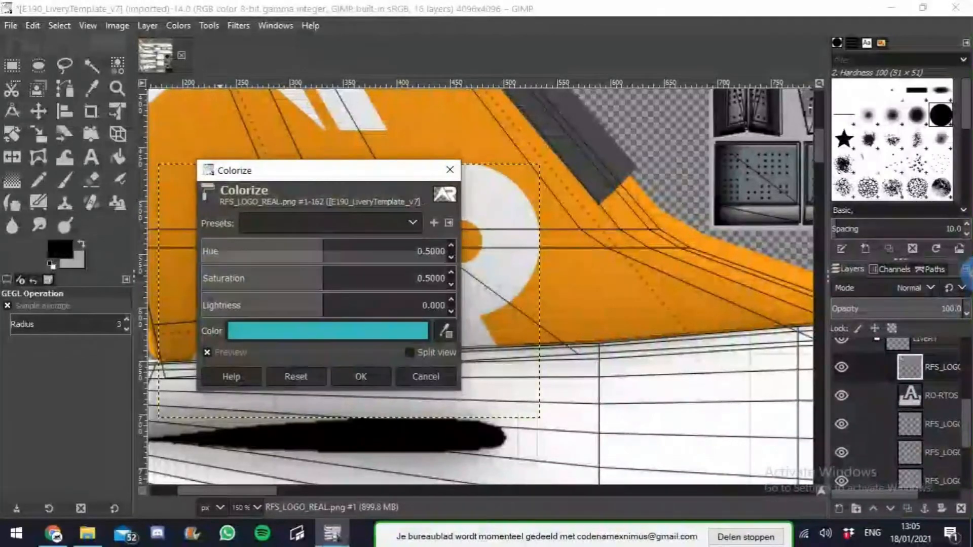
pyautogui.moveTo(320, 246); pyautogui.dragTo(229, 246)
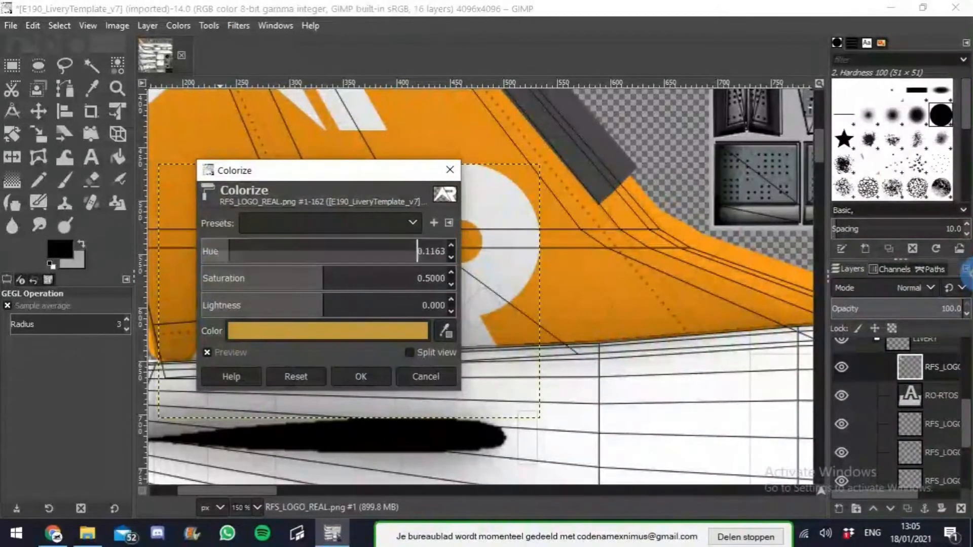
pyautogui.moveTo(415, 282); pyautogui.dragTo(582, 296)
pyautogui.click(418, 305)
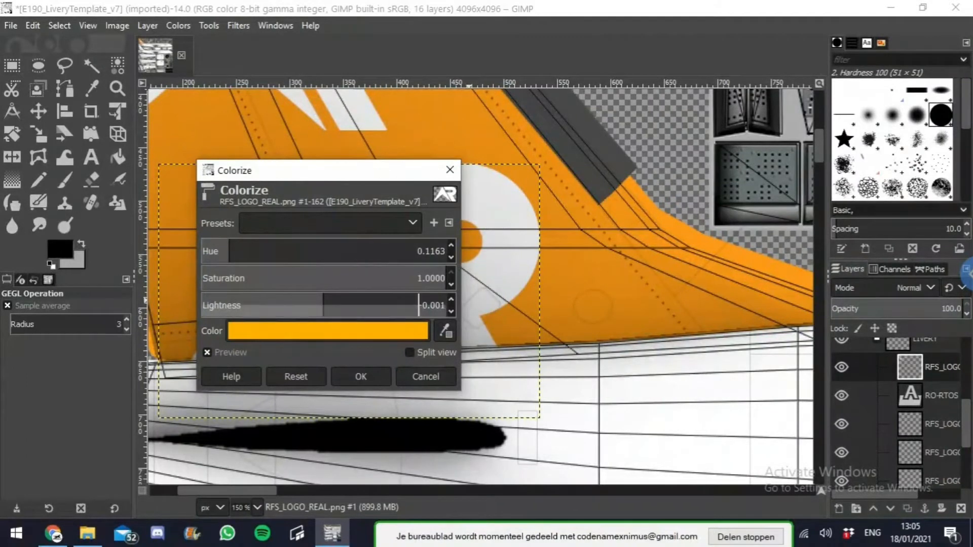
pyautogui.moveTo(313, 305); pyautogui.dragTo(256, 305)
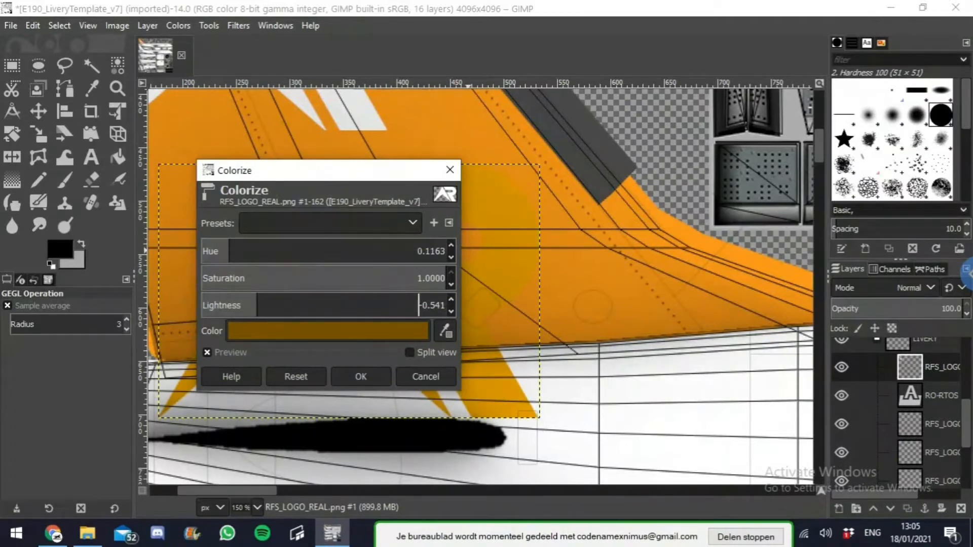
pyautogui.scroll(-3, 417, 251)
pyautogui.scroll(-5, 417, 278)
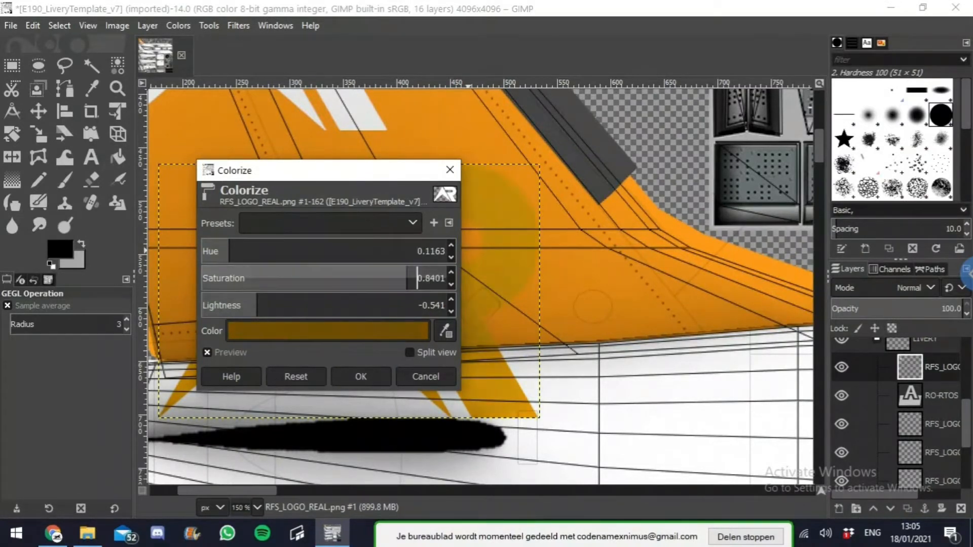
pyautogui.scroll(1, 417, 279)
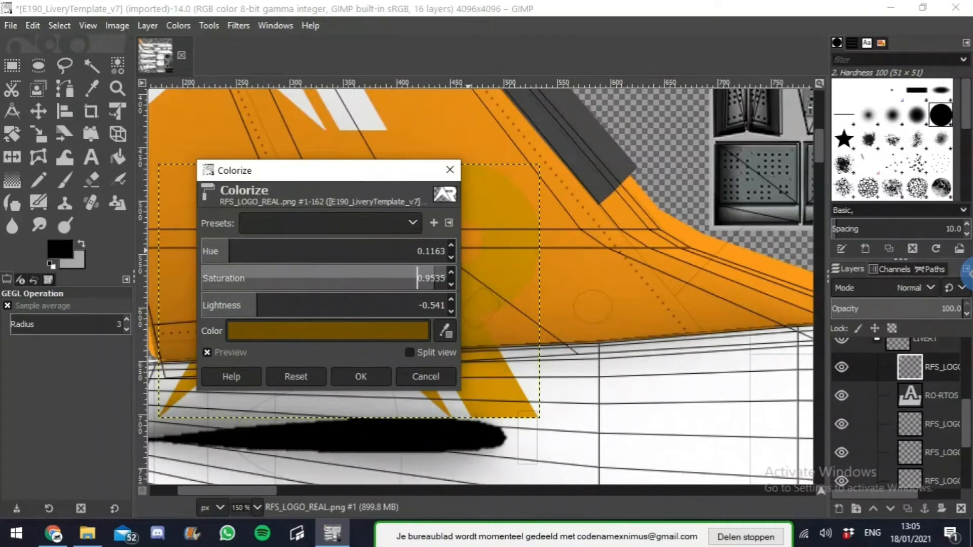
pyautogui.moveTo(440, 274); pyautogui.dragTo(441, 274)
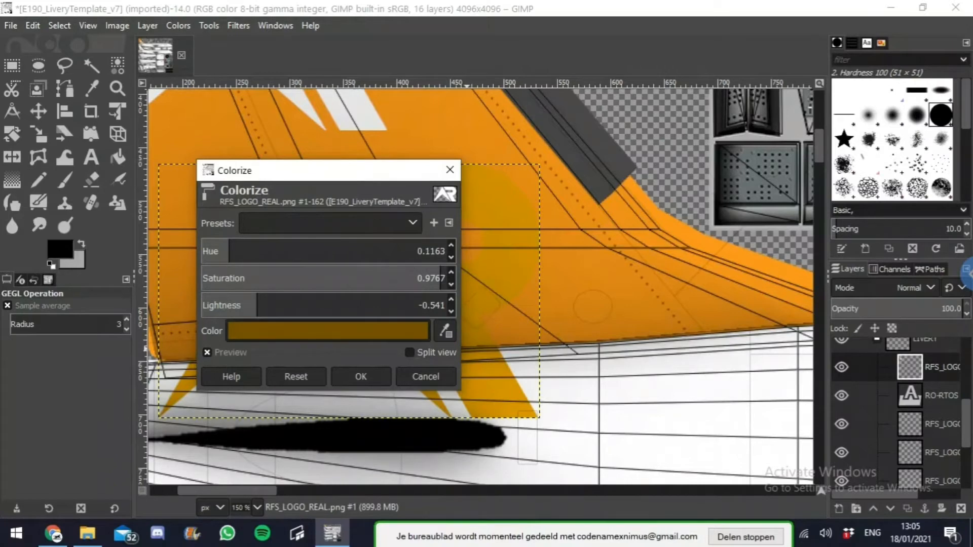
# Step: Choose the saved orange f7971d as the Colorize colour for the AR logo
pyautogui.click(328, 331)
pyautogui.click(419, 404)
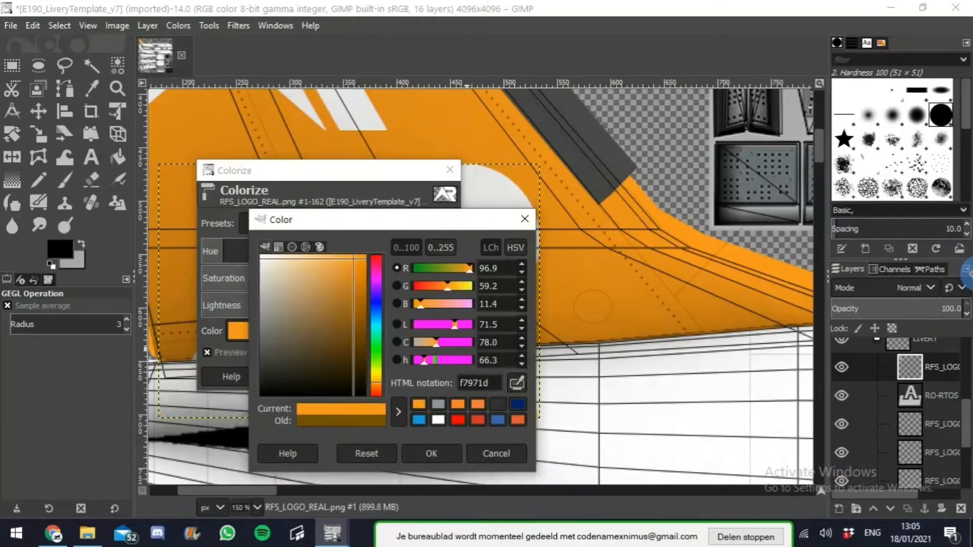
pyautogui.click(432, 454)
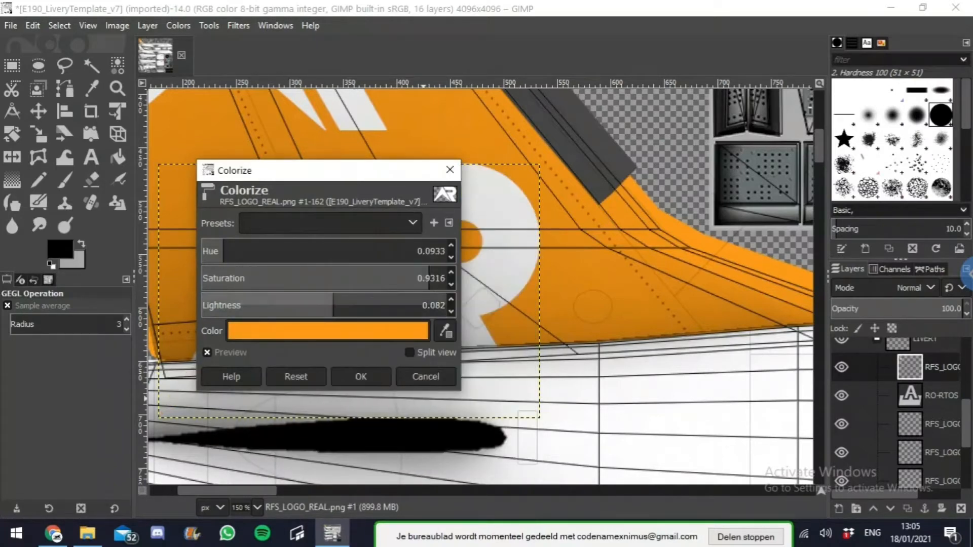
# Step: Lower the Colorize lightness to -0.471 against the tail's orange and apply the recolouring to the AR logo
pyautogui.moveTo(333, 300); pyautogui.dragTo(260, 299)
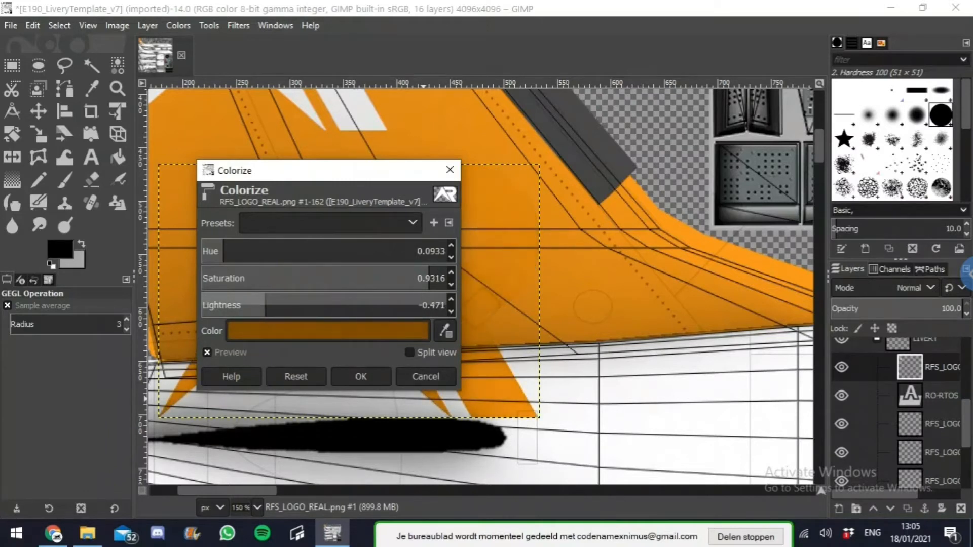
pyautogui.scroll(4, 530, 229)
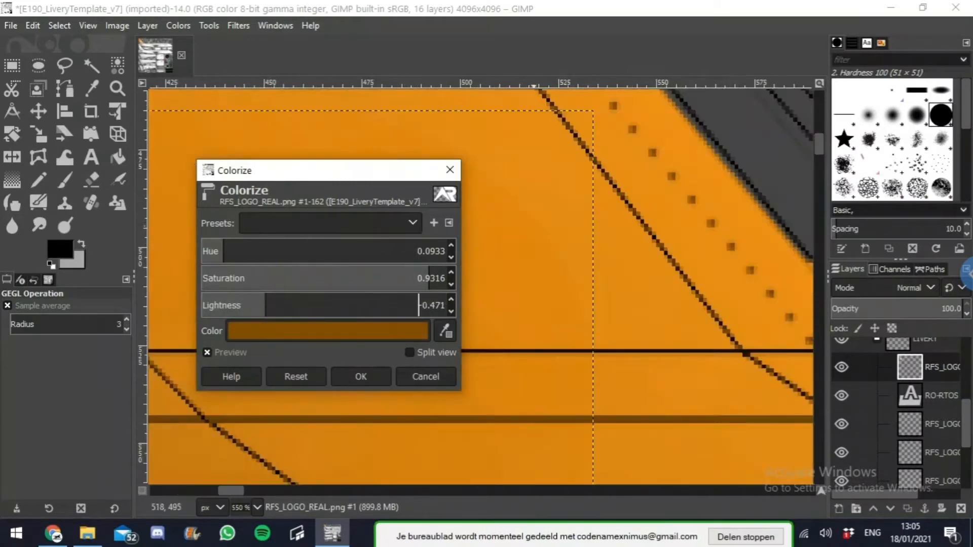
pyautogui.scroll(4, 537, 228)
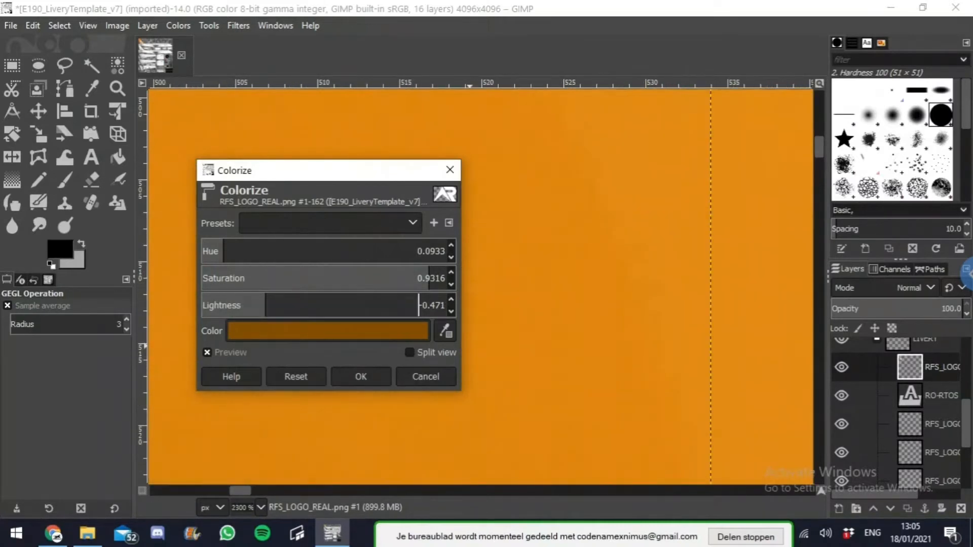
pyautogui.moveTo(265, 299)
pyautogui.mouseDown()
pyautogui.moveTo(276, 299)
pyautogui.moveTo(265, 300)
pyautogui.mouseUp()
pyautogui.click(361, 376)
# Step: Move the orange AR logo from the tail base onto the white panel between the two fuselage sides
pyautogui.keyDown('ctrl'); pyautogui.scroll(-7, 633, 283); pyautogui.keyUp('ctrl')
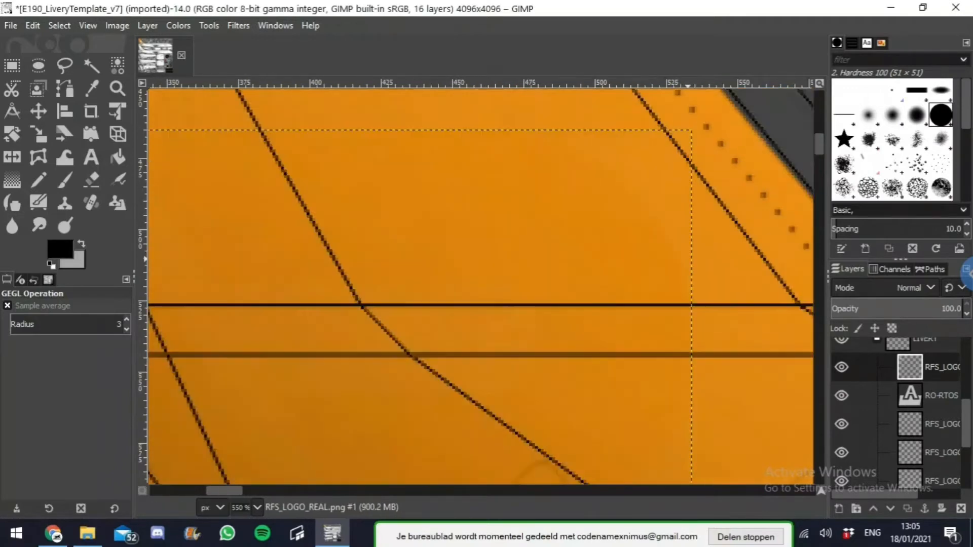
pyautogui.keyDown('ctrl'); pyautogui.scroll(-2, 482, 284); pyautogui.keyUp('ctrl')
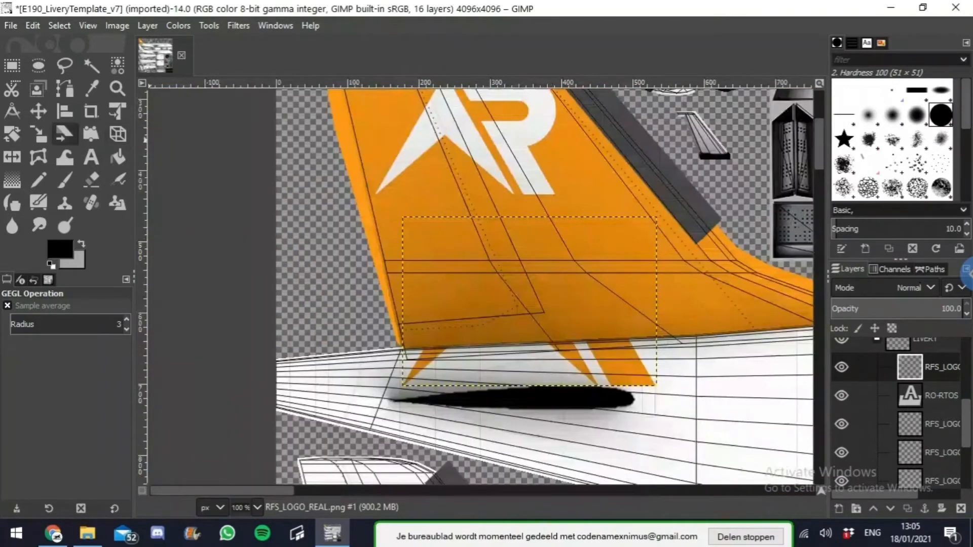
pyautogui.click(38, 111)
pyautogui.keyDown('ctrl'); pyautogui.scroll(-3, 482, 284); pyautogui.keyUp('ctrl')
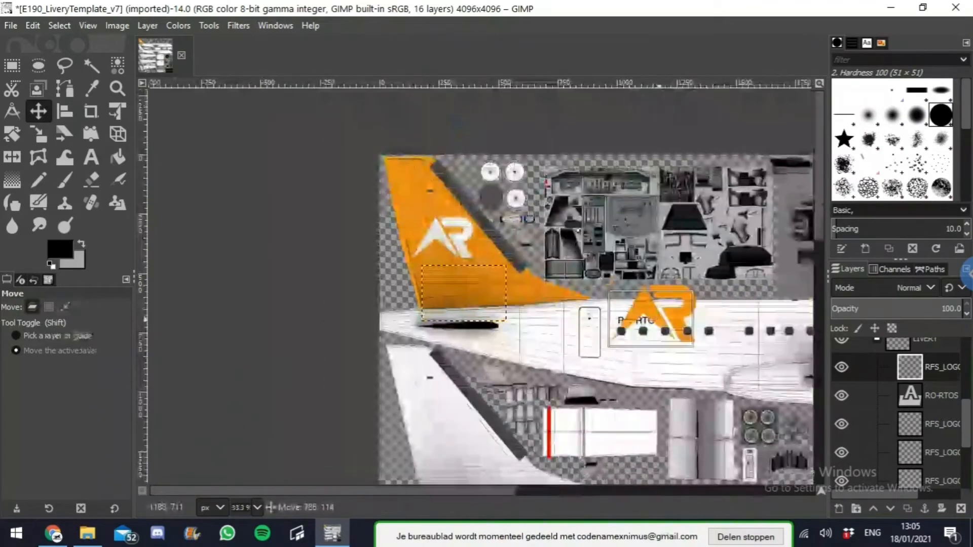
pyautogui.keyDown('ctrl'); pyautogui.scroll(1, 482, 283); pyautogui.keyUp('ctrl')
pyautogui.scroll(-3, 481, 283)
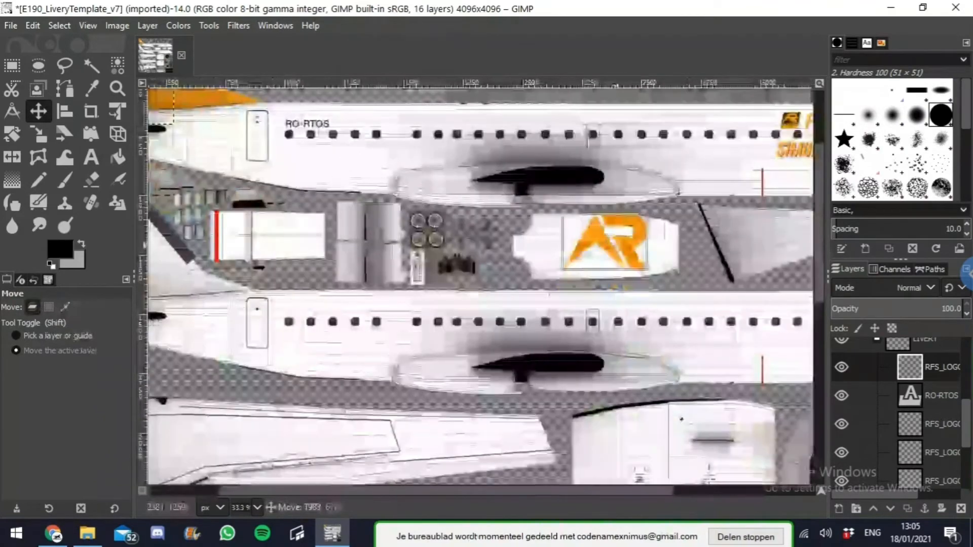
pyautogui.keyDown('ctrl'); pyautogui.scroll(6, 588, 238); pyautogui.keyUp('ctrl')
pyautogui.click(147, 26)
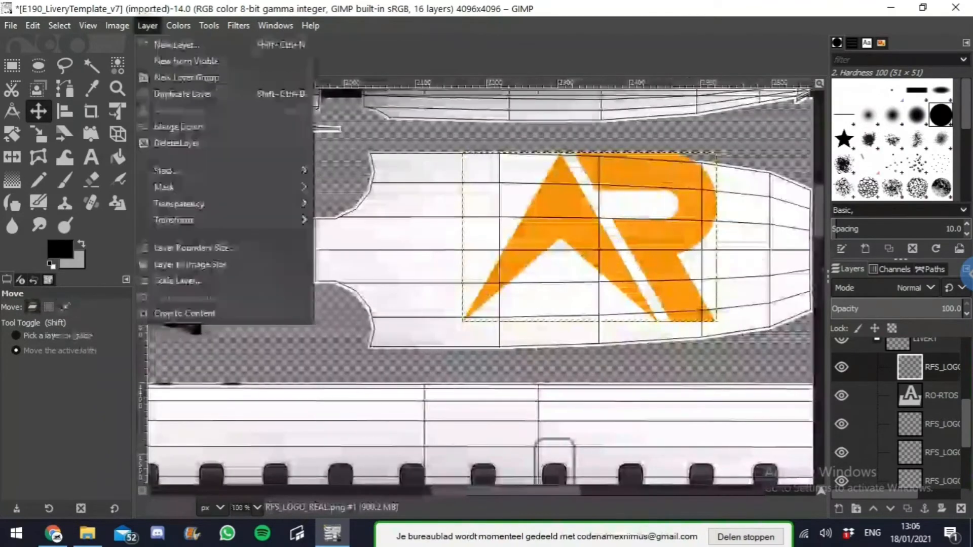
pyautogui.click(178, 280)
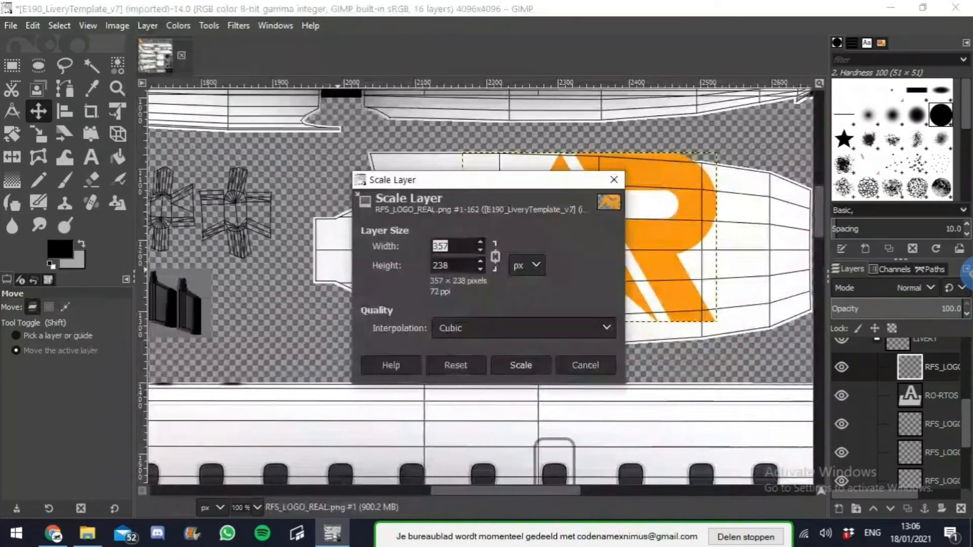
pyautogui.click(585, 365)
# Step: Scale the orange AR logo down proportionally to 196 × 131 px
pyautogui.hotkey('shift', 's')
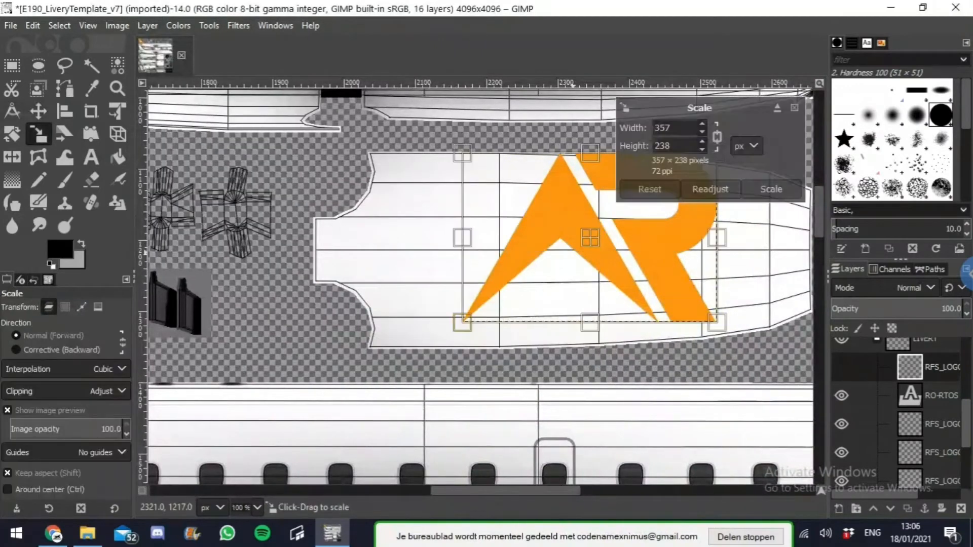
pyautogui.click(714, 284)
pyautogui.moveTo(717, 322); pyautogui.dragTo(602, 247)
pyautogui.click(771, 189)
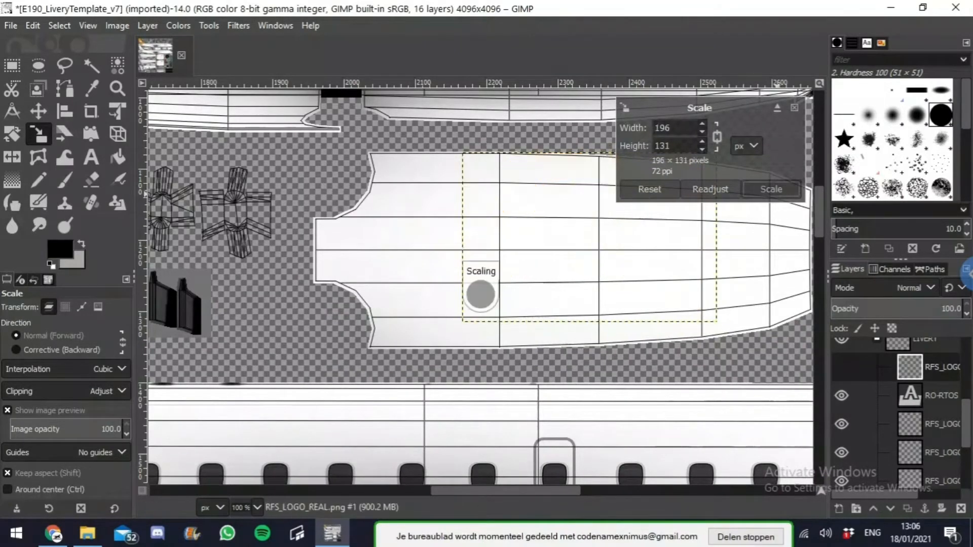
# Step: Move the reduced AR logo to the middle of the white panel between the fuselage sides
pyautogui.press('m')
pyautogui.moveTo(531, 209); pyautogui.dragTo(563, 254)
pyautogui.hscroll(5, 543, 247)
pyautogui.scroll(-1, 543, 247)
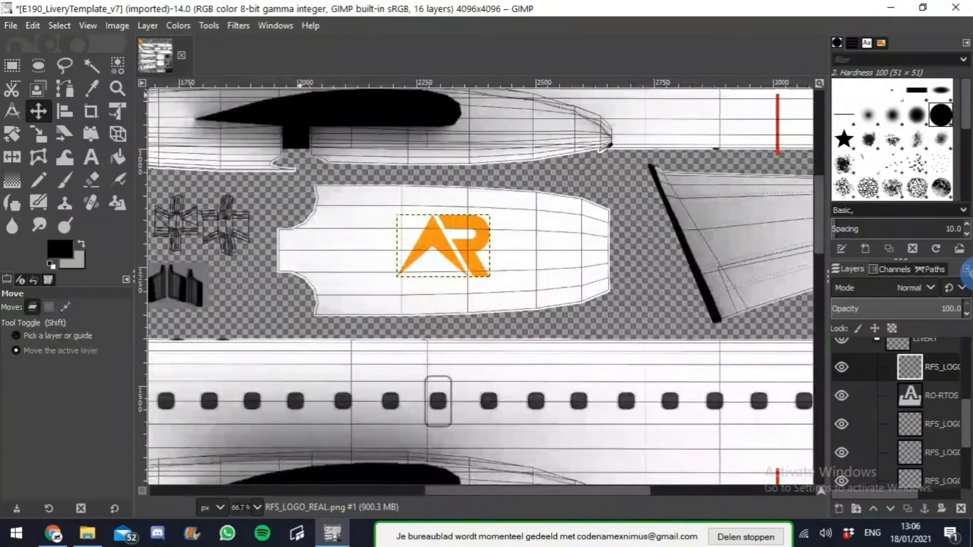
# Step: Rotate the AR logo on the white panel by 90 degrees about its centre
pyautogui.hotkey('shift', 'r')
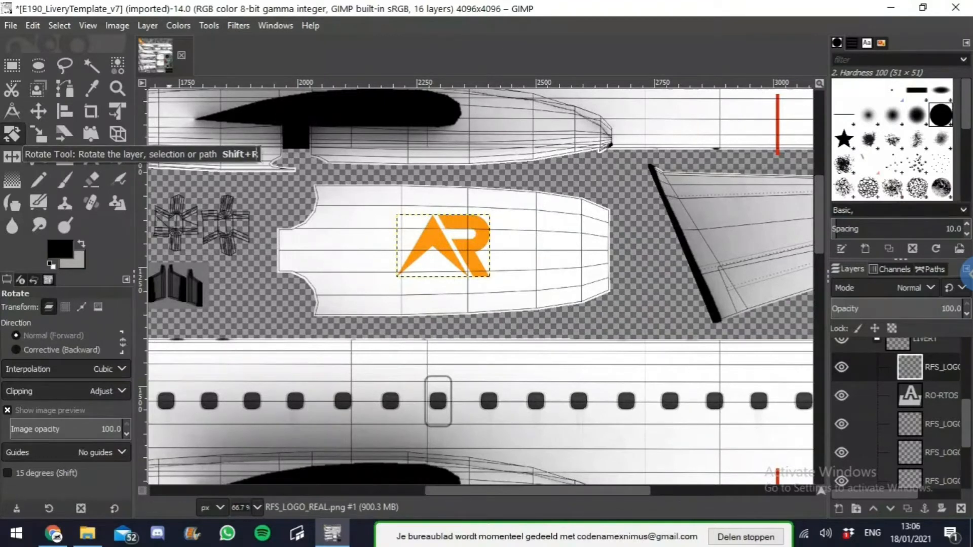
pyautogui.click(453, 255)
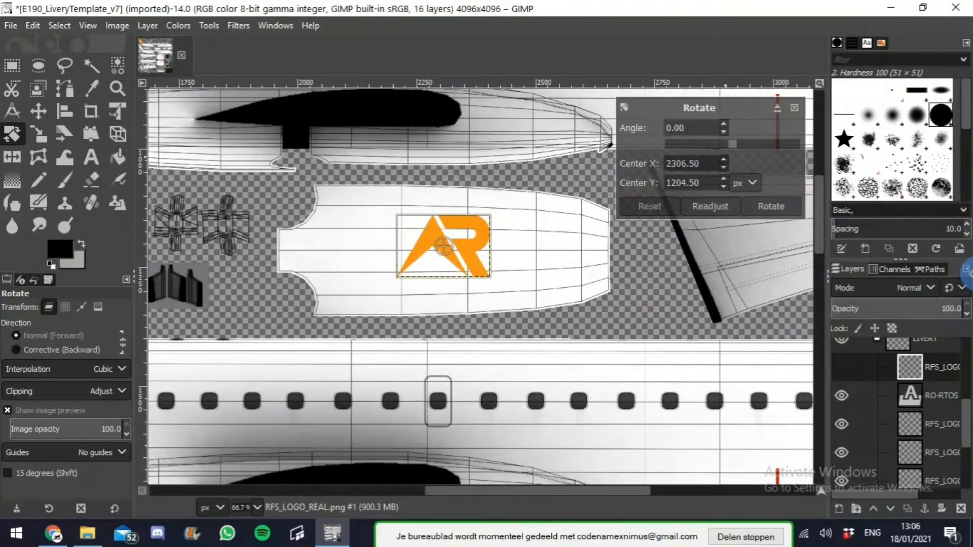
pyautogui.moveTo(732, 143); pyautogui.dragTo(746, 144)
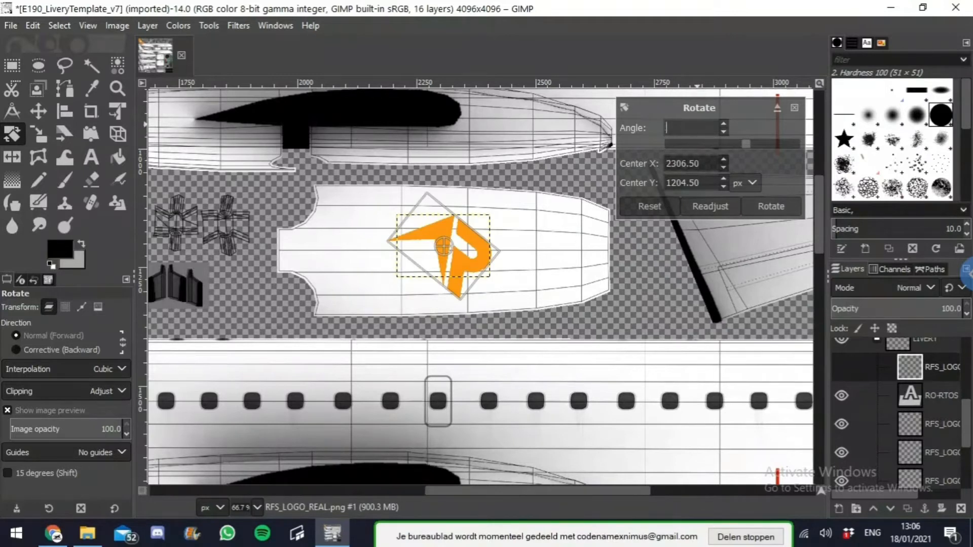
pyautogui.press('Return')
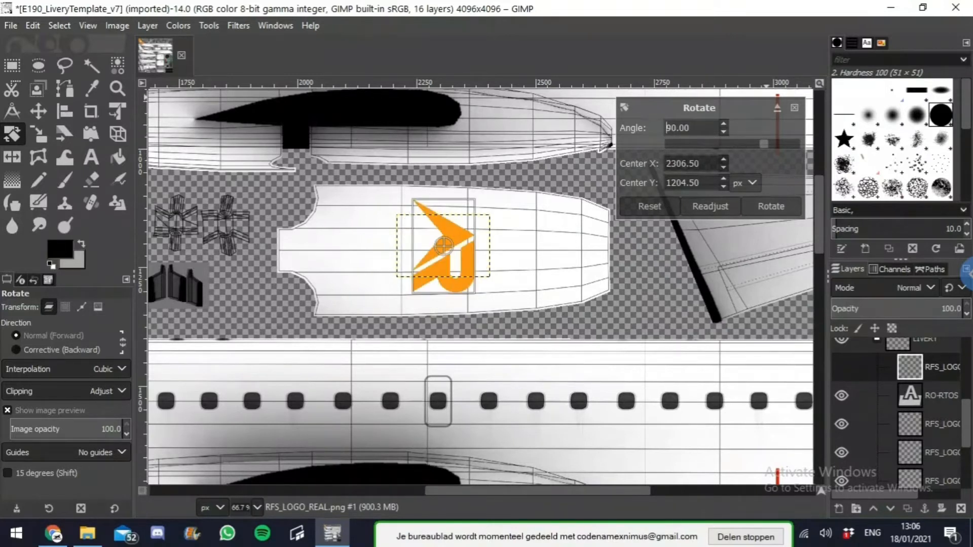
pyautogui.press('Return')
pyautogui.scroll(5, 446, 243)
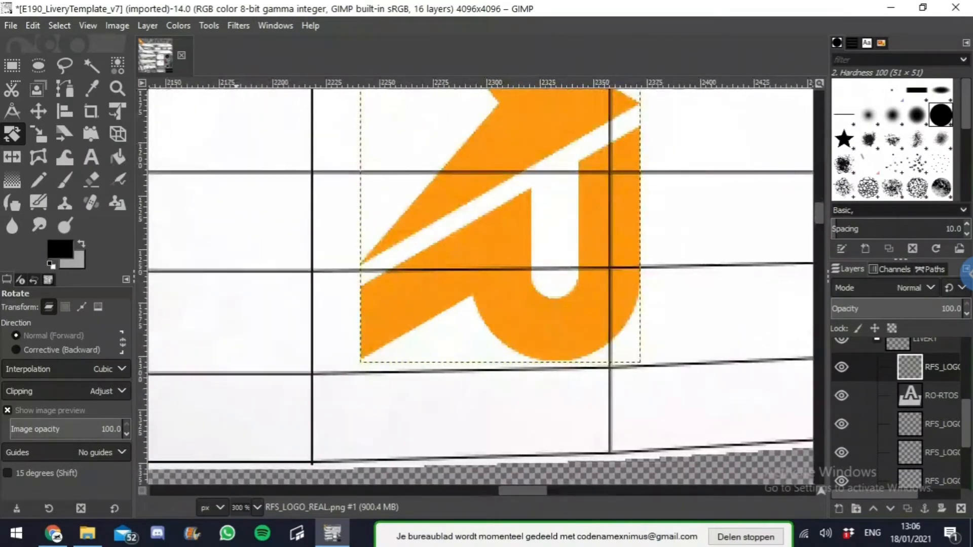
pyautogui.hotkey('alt', 'l')
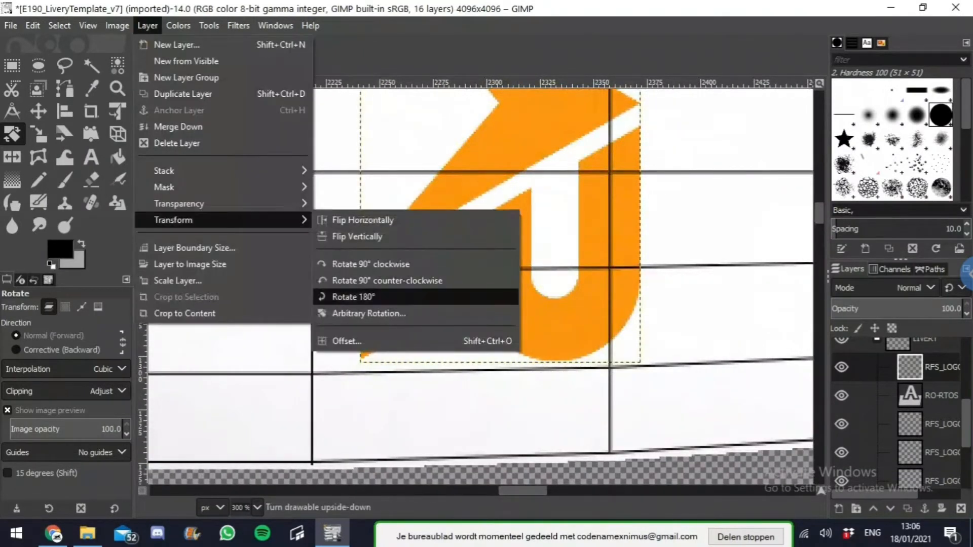
pyautogui.press('Up')
pyautogui.press('Up')
pyautogui.press('Down')
pyautogui.press('Up')
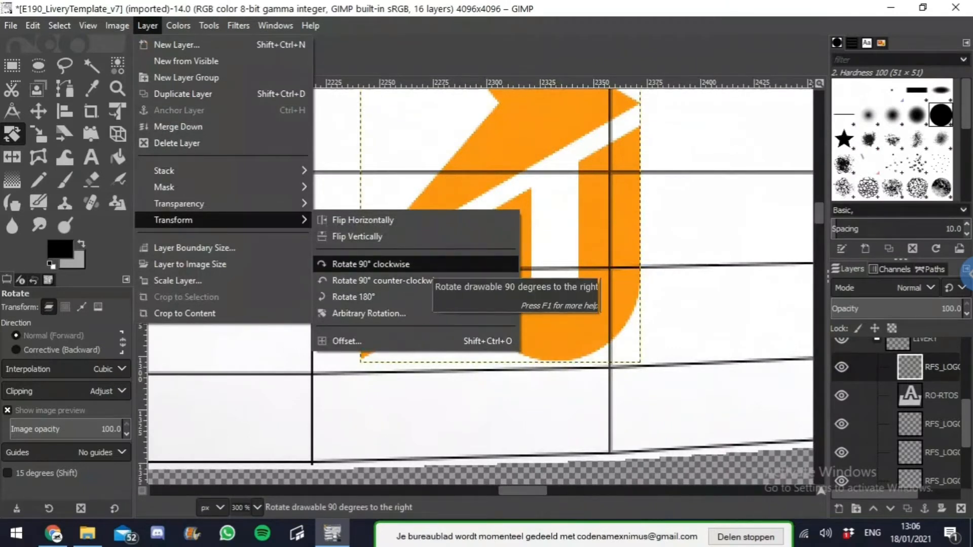
pyautogui.press('Down')
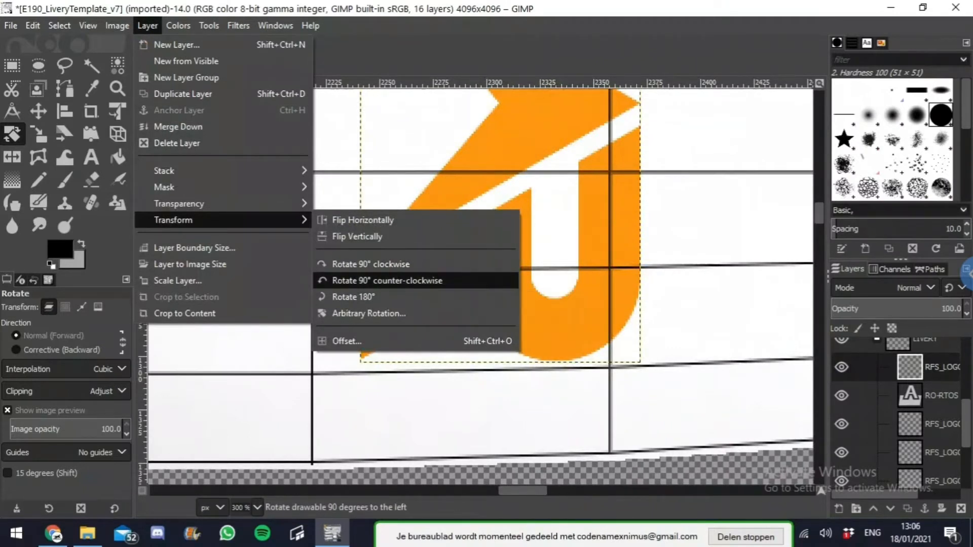
pyautogui.press('Down')
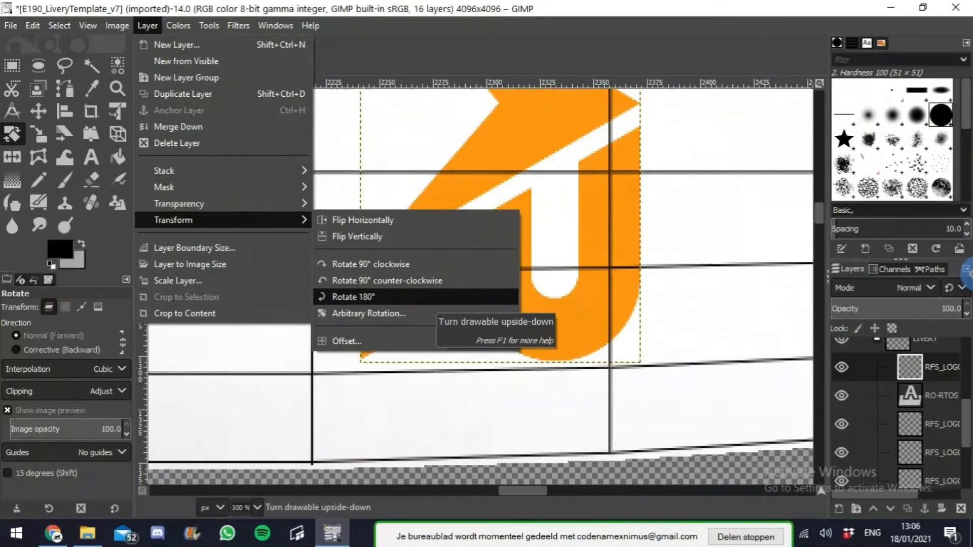
pyautogui.press('Up')
pyautogui.press('Up')
pyautogui.press('Up')
pyautogui.press('Up')
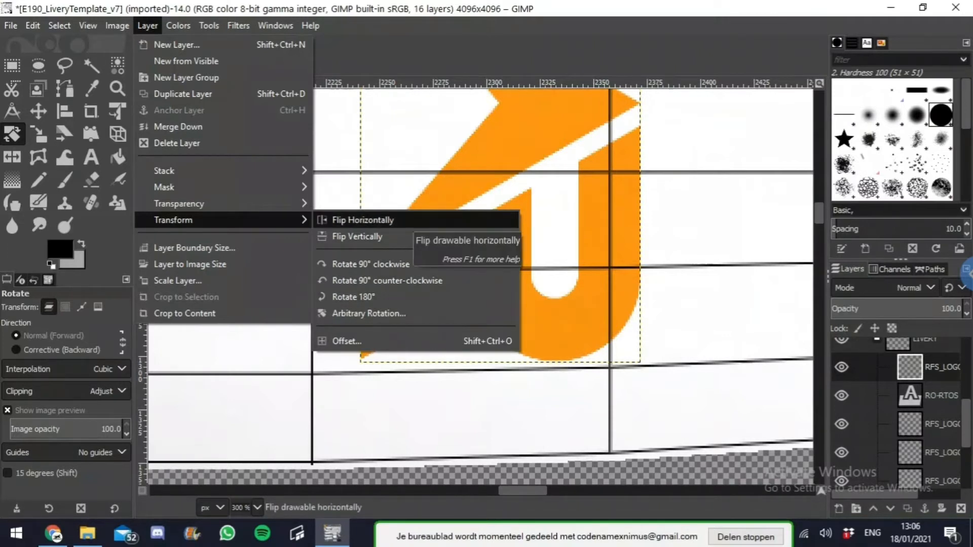
pyautogui.press('Down')
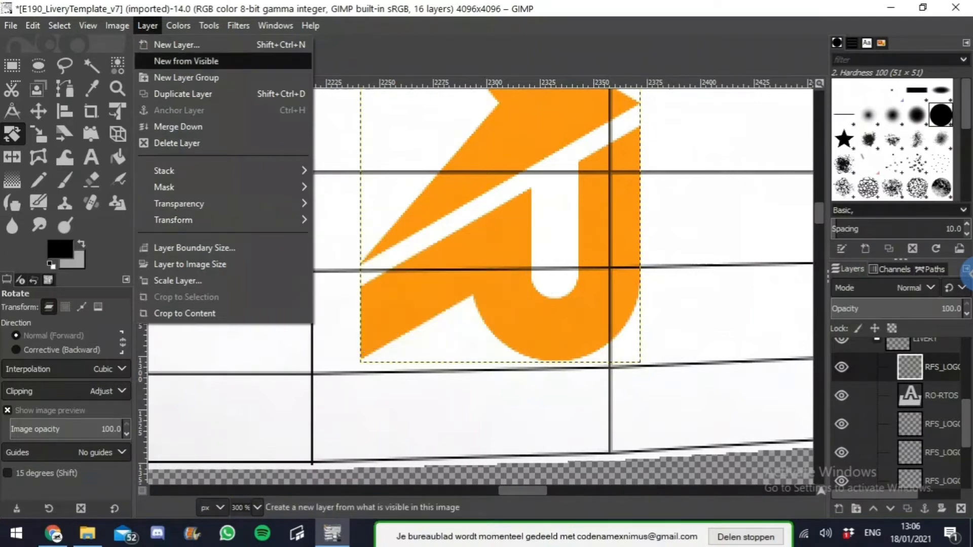
pyautogui.press('Escape')
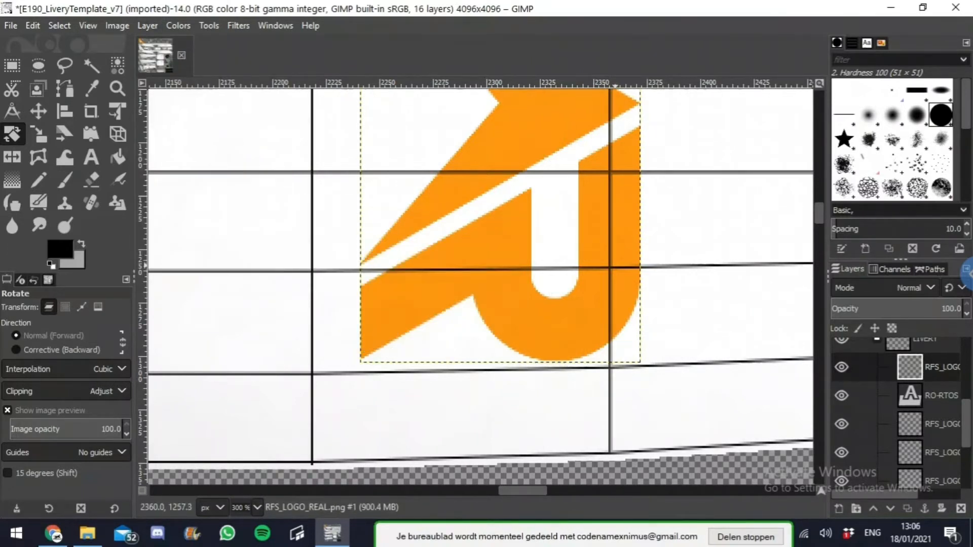
pyautogui.press('-')
pyautogui.press('-')
pyautogui.press('-')
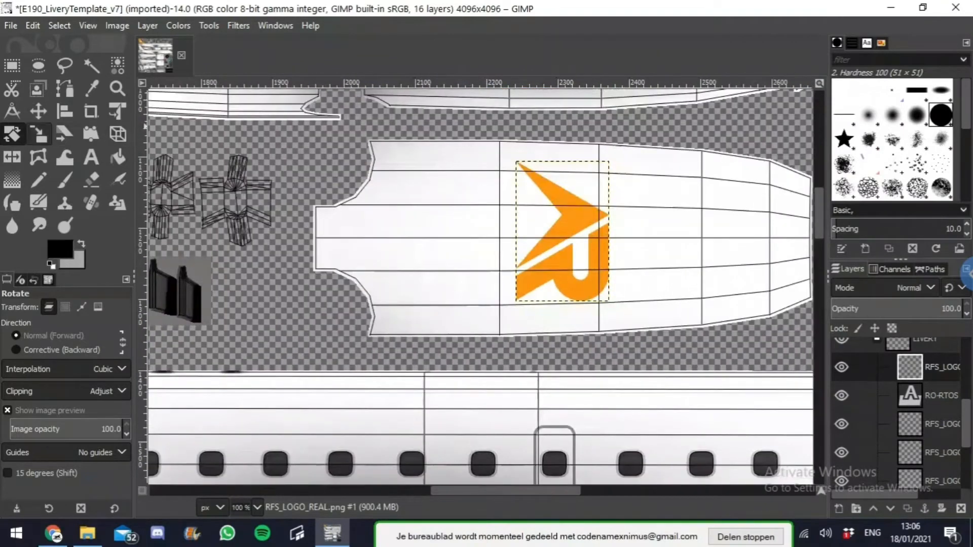
# Step: Nudge the rotated AR logo slightly left and down to centre it on the white panel between the fuselage sides
pyautogui.press('m')
pyautogui.press('+')
pyautogui.press('+')
pyautogui.moveTo(563, 226); pyautogui.dragTo(562, 232)
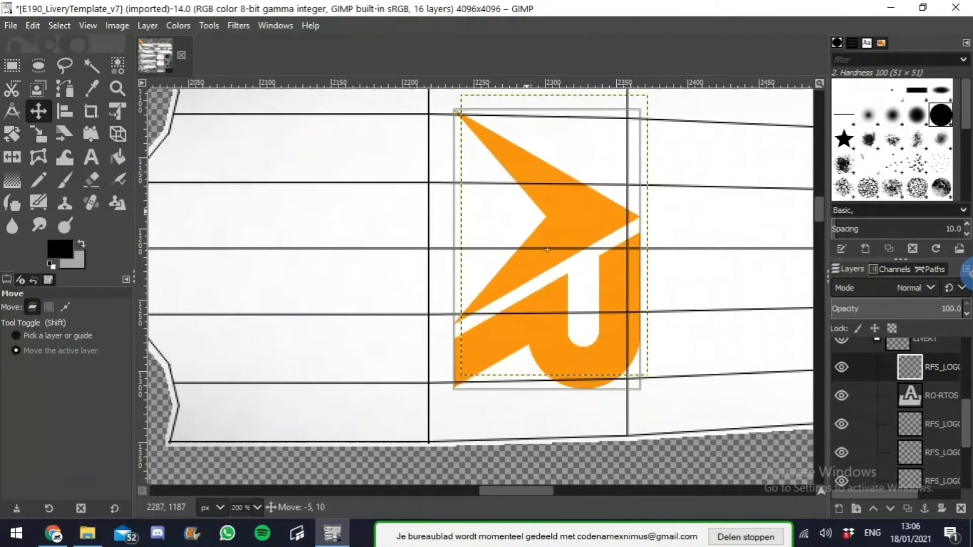
pyautogui.press('-')
pyautogui.press('-')
pyautogui.press('-')
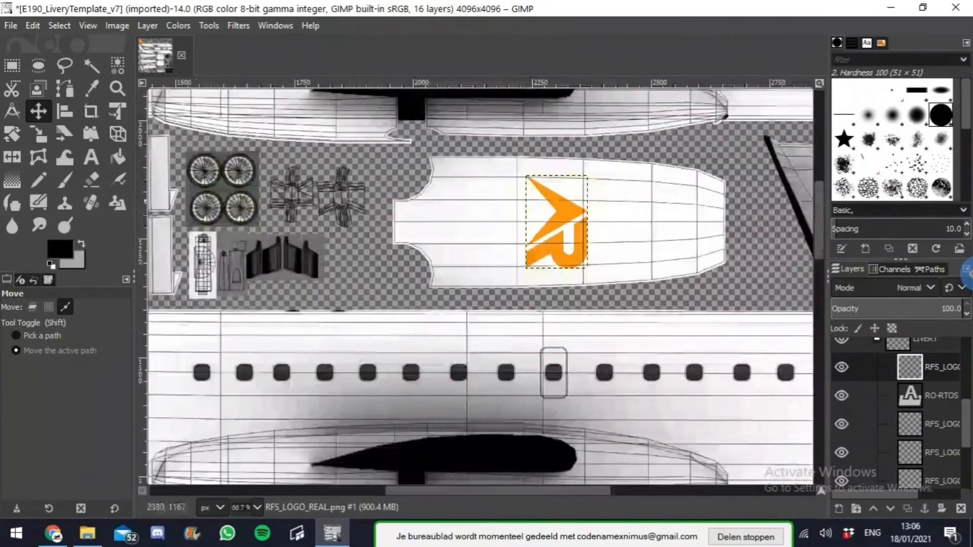
# Step: Sample the AR logo's orange with the Color Picker as the foreground colour
pyautogui.scroll(-2, 481, 283)
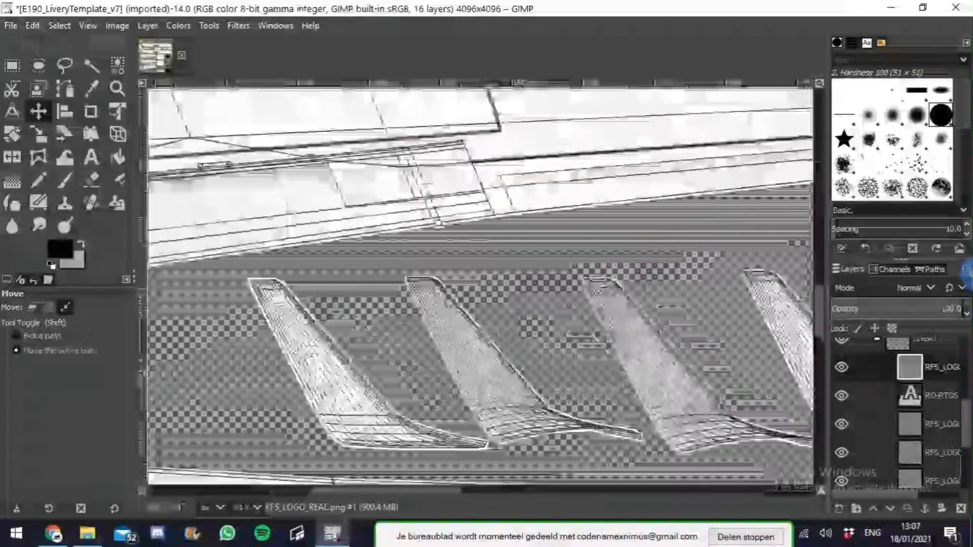
pyautogui.scroll(-8, 456, 365)
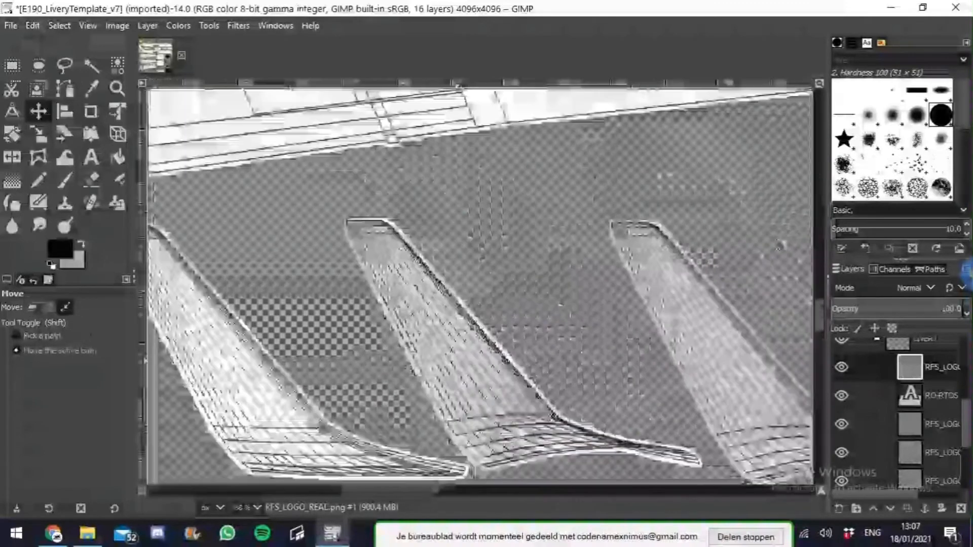
pyautogui.scroll(2, 453, 367)
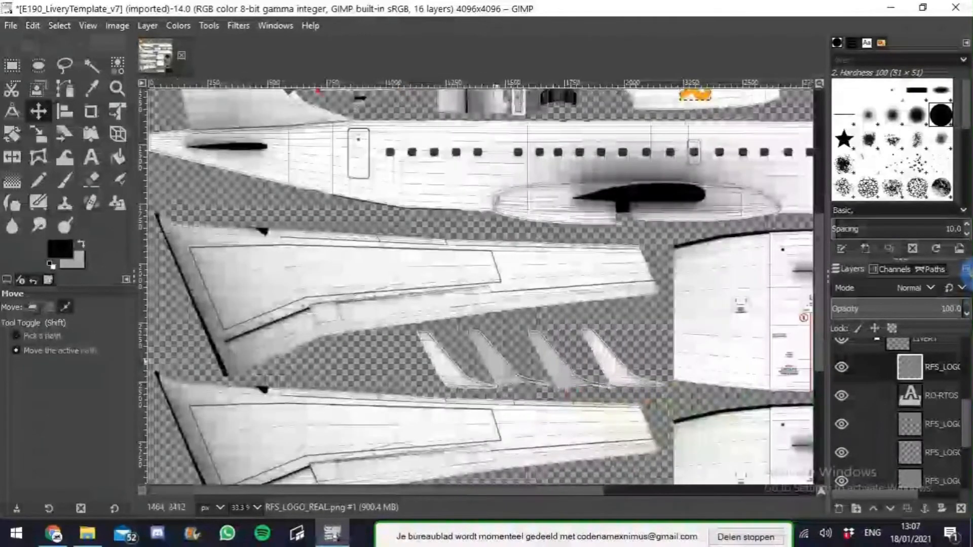
pyautogui.scroll(2, 481, 355)
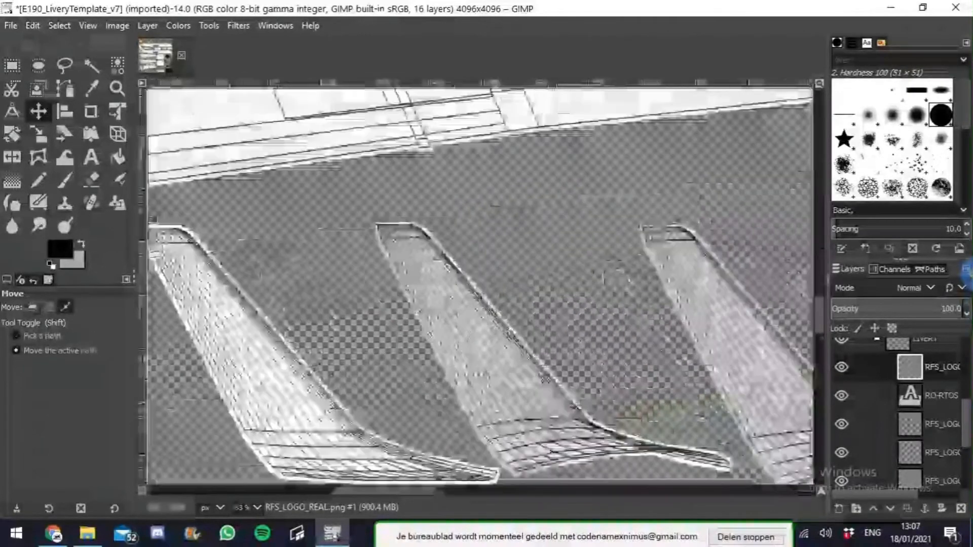
pyautogui.scroll(3, 481, 330)
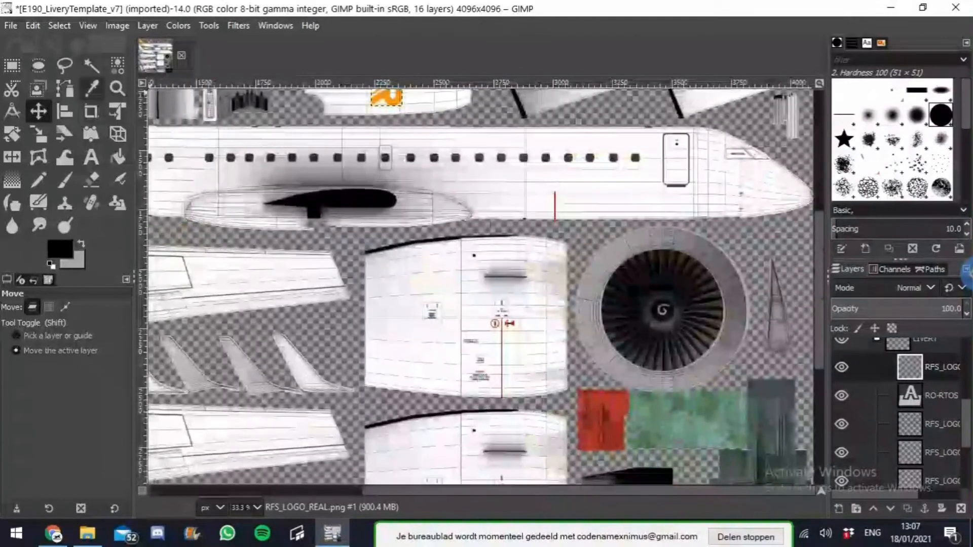
pyautogui.click(91, 88)
pyautogui.hscroll(-6, 697, 375)
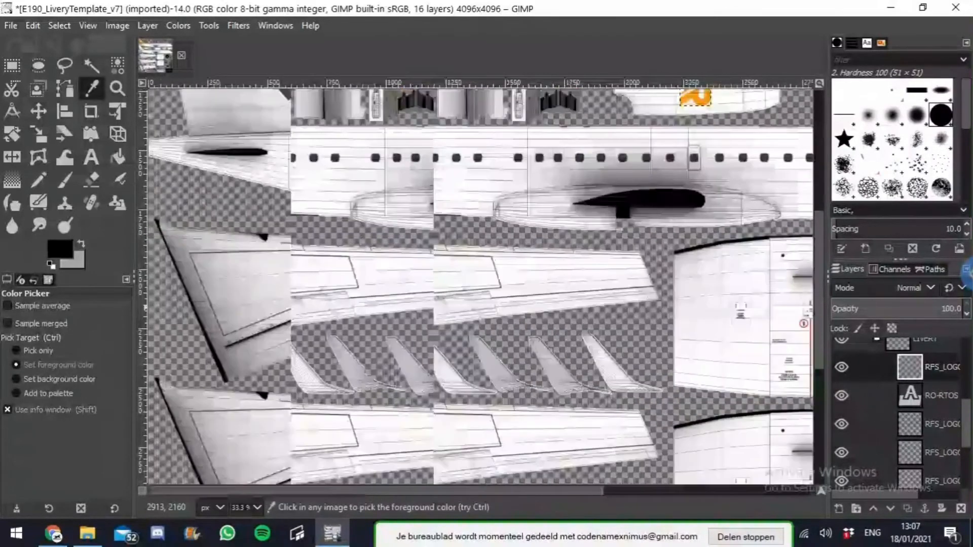
pyautogui.scroll(7, 697, 375)
pyautogui.click(697, 375)
pyautogui.scroll(-6, 697, 375)
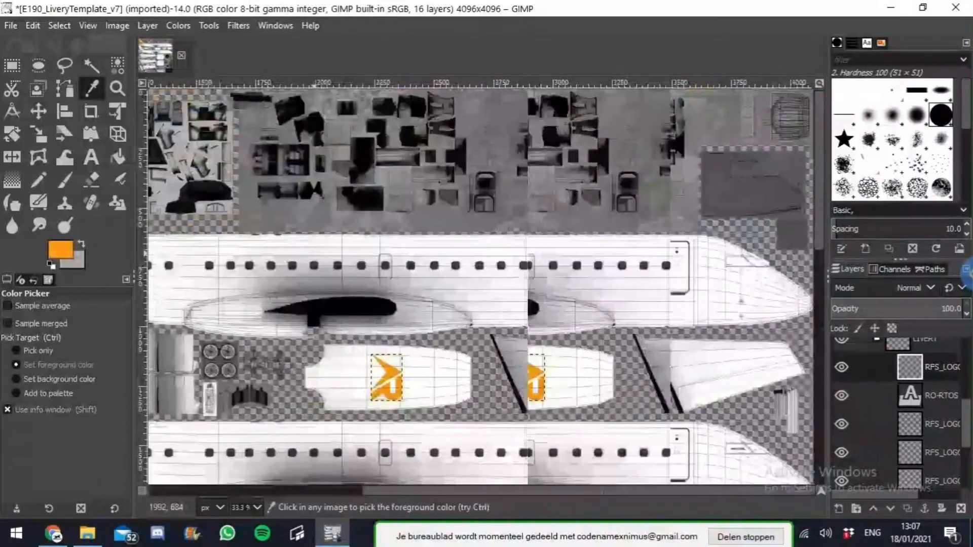
# Step: Create a new 4096 × 4096 px transparent layer directly above the AR logo layer
pyautogui.hscroll(6, 697, 375)
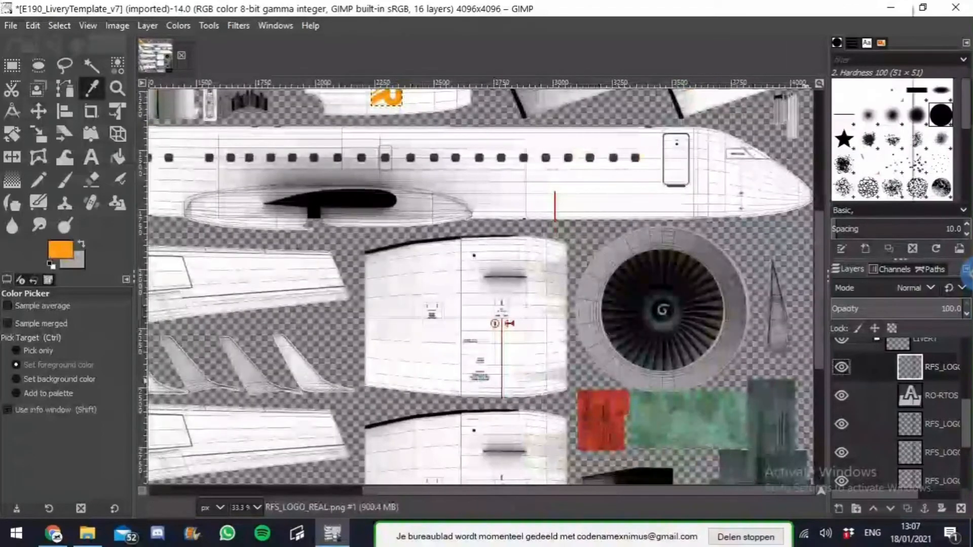
pyautogui.rightClick(913, 366)
pyautogui.click(821, 104)
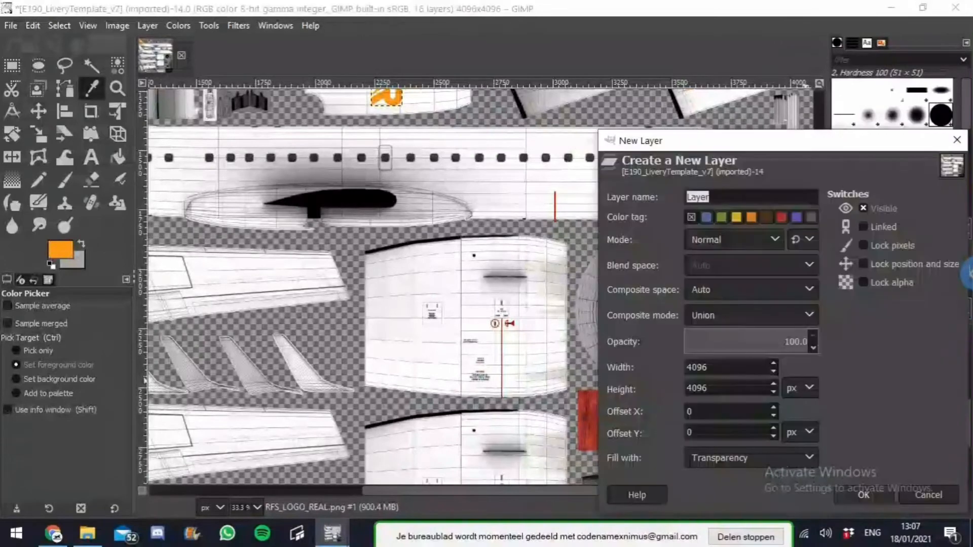
pyautogui.press('Return')
# Step: Outline the three stacked engine cowling panels with Free Select and fill the selection with orange on the new layer
pyautogui.press('f')
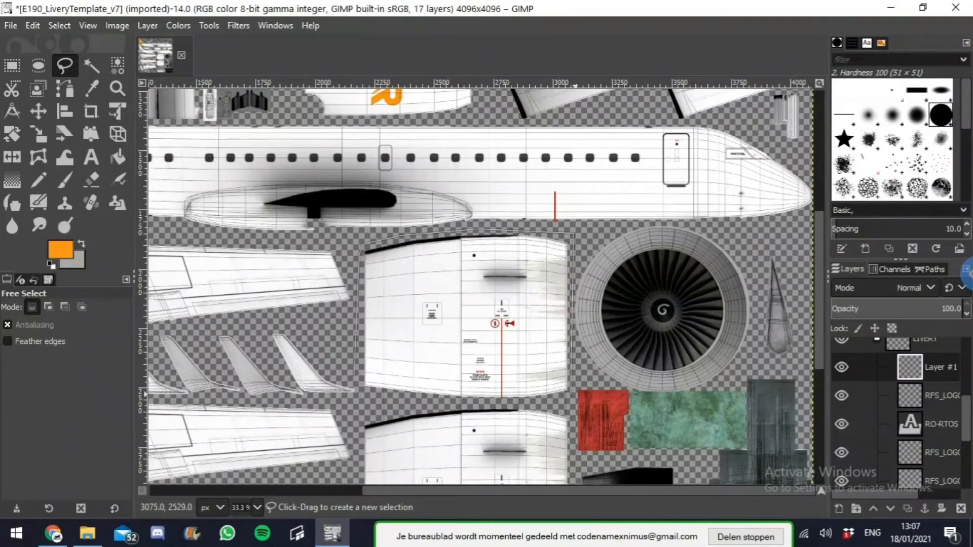
pyautogui.scroll(-5, 571, 395)
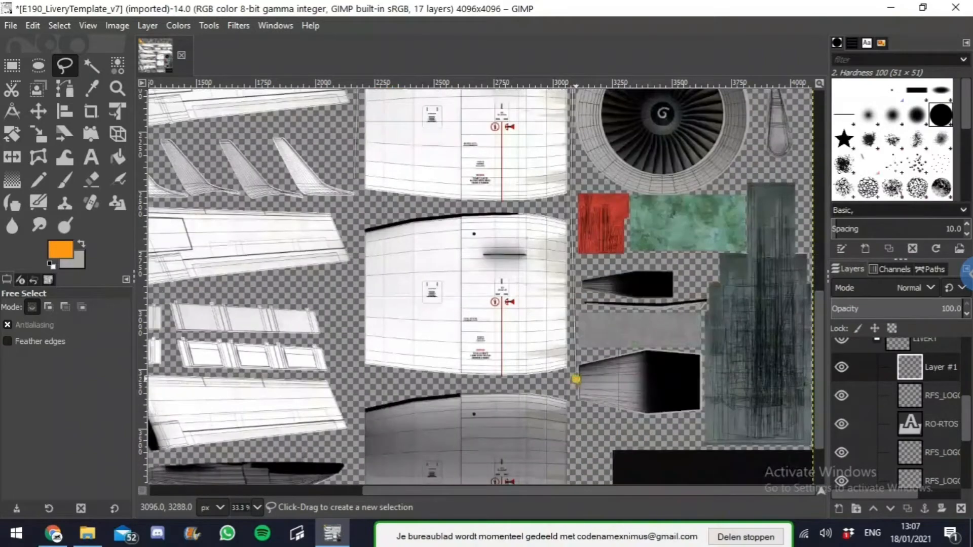
pyautogui.scroll(-2, 576, 379)
pyautogui.scroll(3, 574, 307)
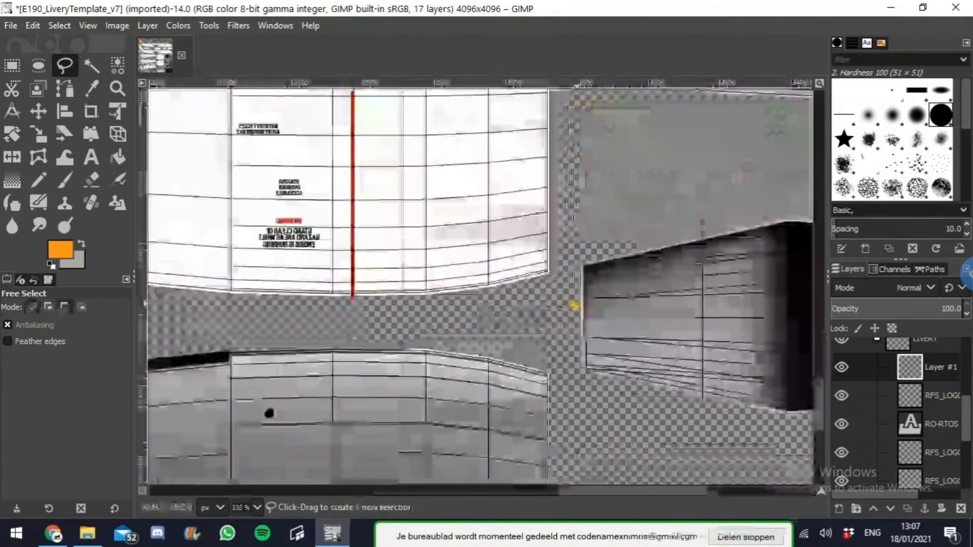
pyautogui.scroll(-4, 574, 306)
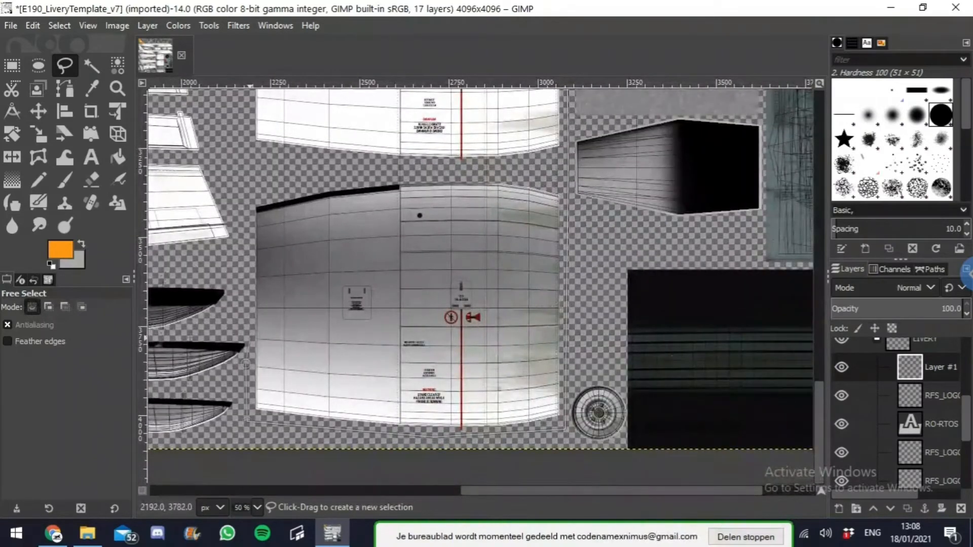
pyautogui.scroll(5, 251, 161)
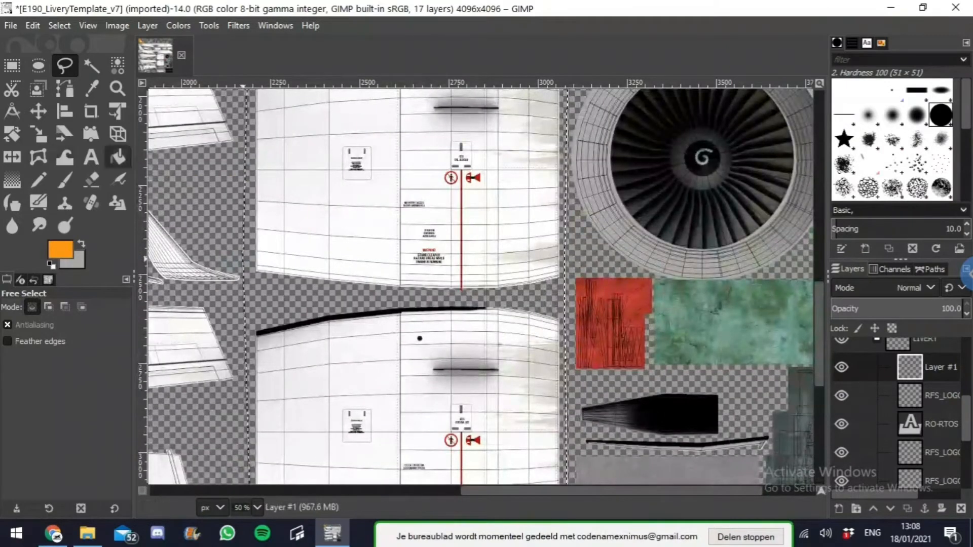
pyautogui.click(118, 157)
pyautogui.click(405, 263)
# Step: Outline the four winglets between the wings with Free Select and fill the whole selection with orange
pyautogui.scroll(-1, 428, 245)
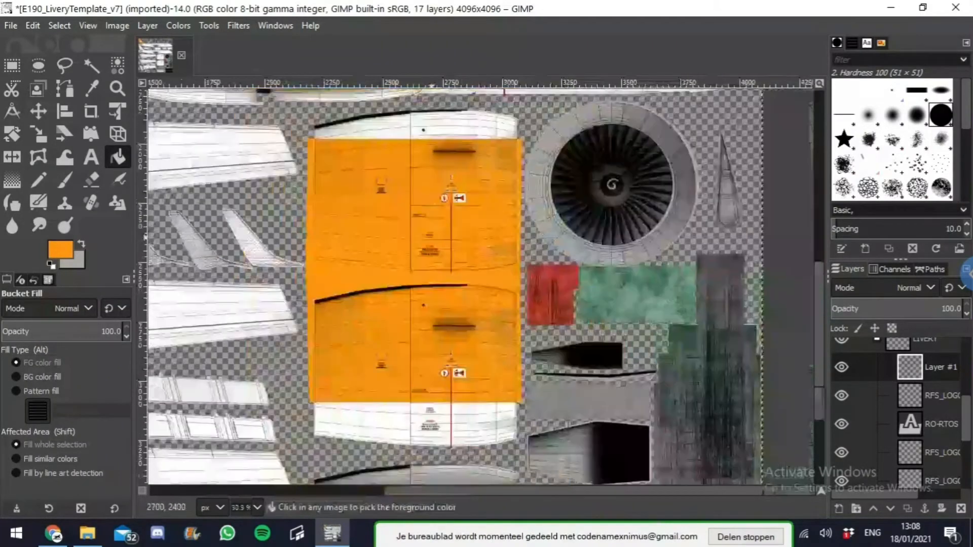
pyautogui.hscroll(-3, 426, 247)
pyautogui.hscroll(-3, 481, 284)
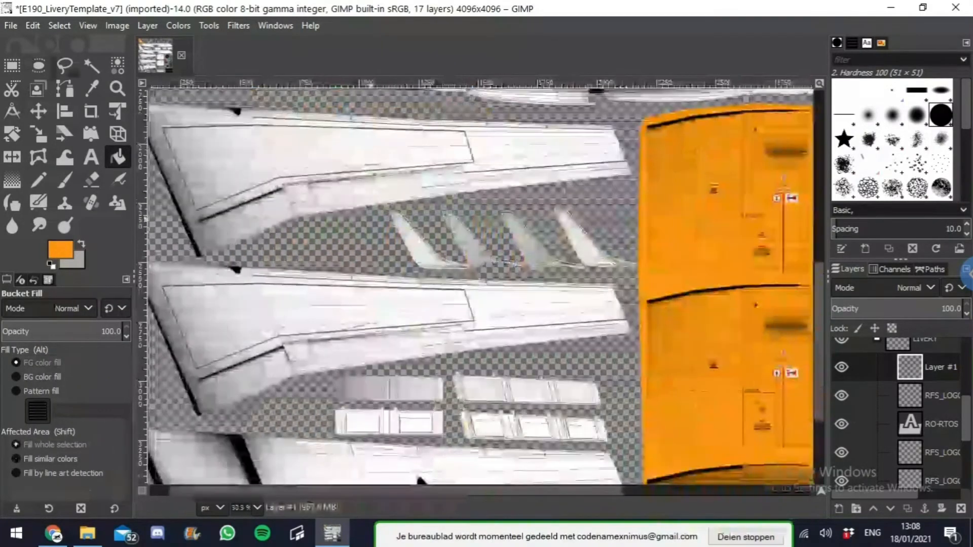
pyautogui.press('f')
pyautogui.scroll(3, 386, 243)
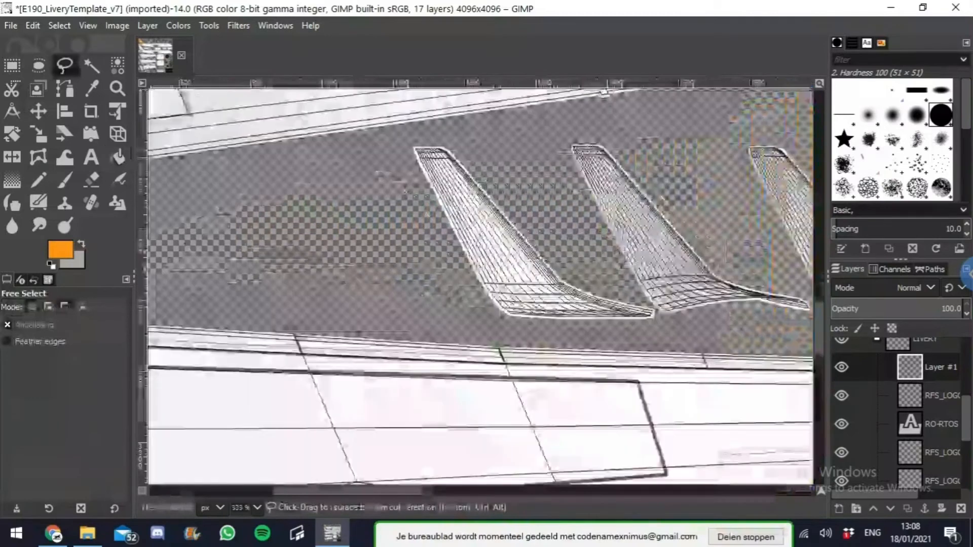
pyautogui.hscroll(5, 482, 287)
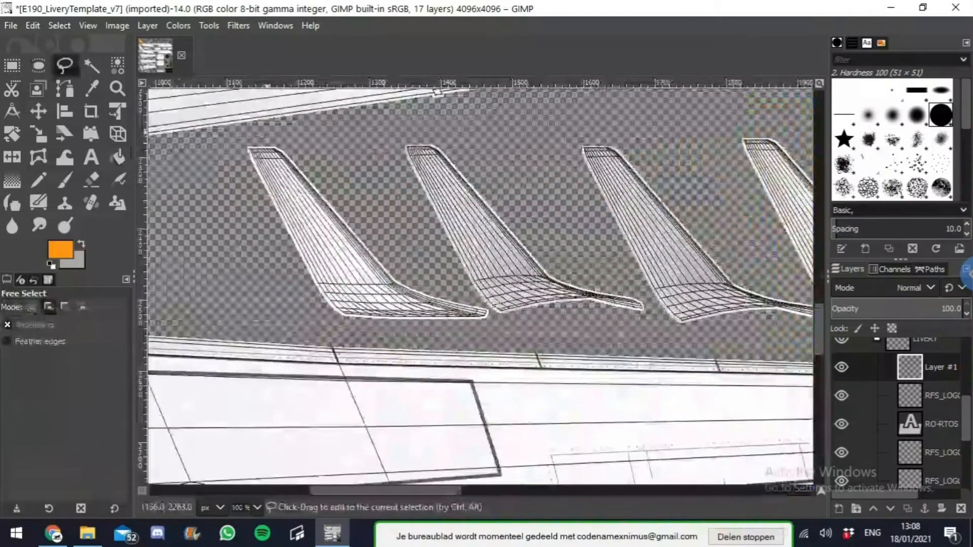
pyautogui.hscroll(4, 481, 286)
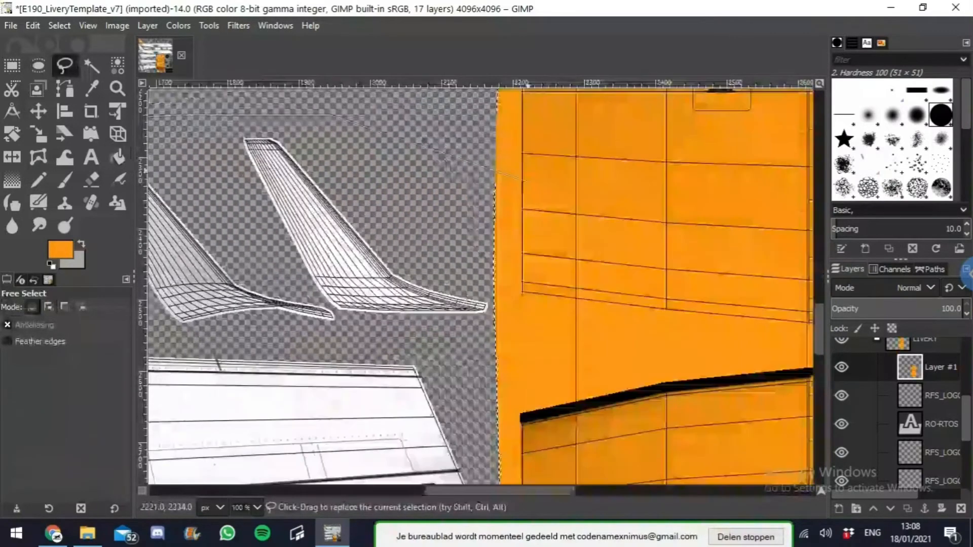
pyautogui.click(523, 322)
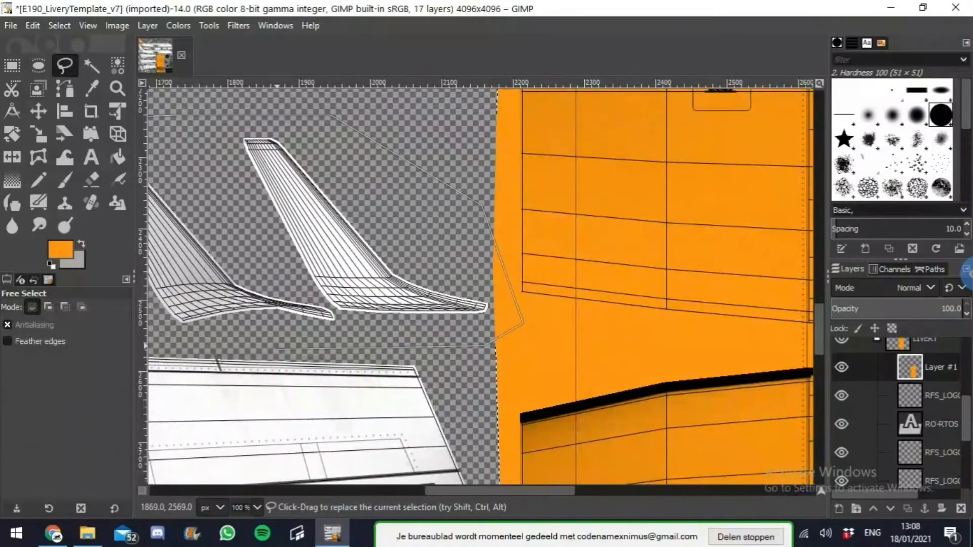
pyautogui.hscroll(-7, 228, 341)
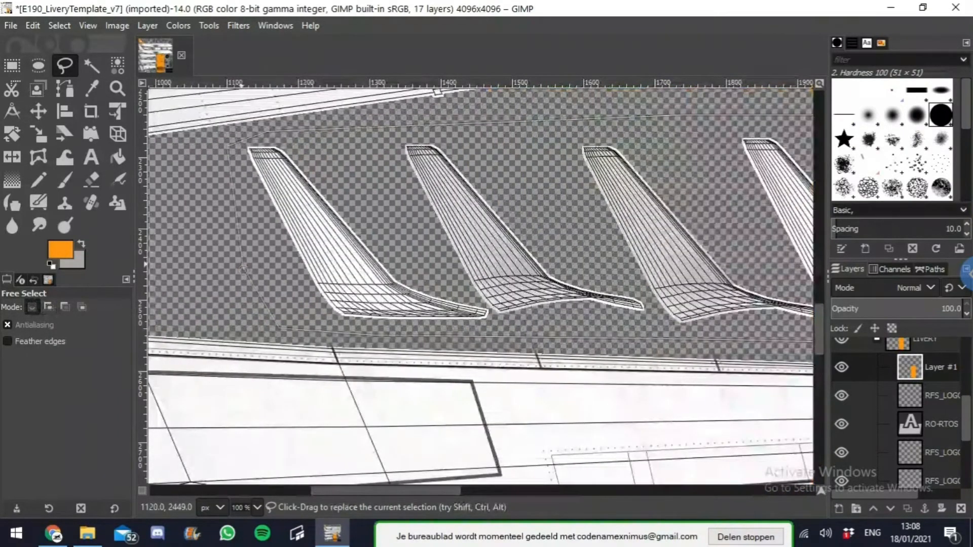
pyautogui.click(243, 269)
pyautogui.click(117, 157)
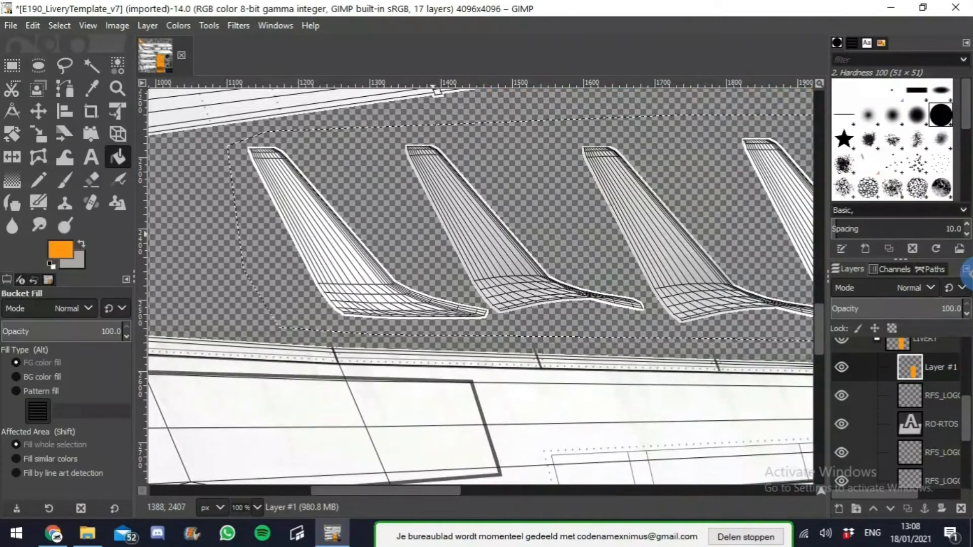
pyautogui.click(433, 234)
# Step: Clear the winglet selection and review the painted parts across the whole livery template
pyautogui.hscroll(5, 433, 234)
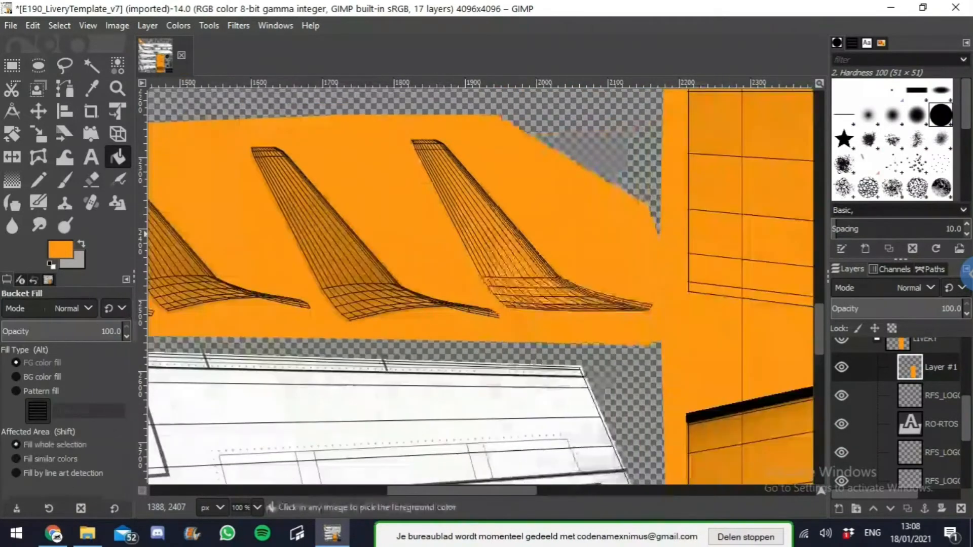
pyautogui.scroll(-2, 433, 234)
pyautogui.press('r')
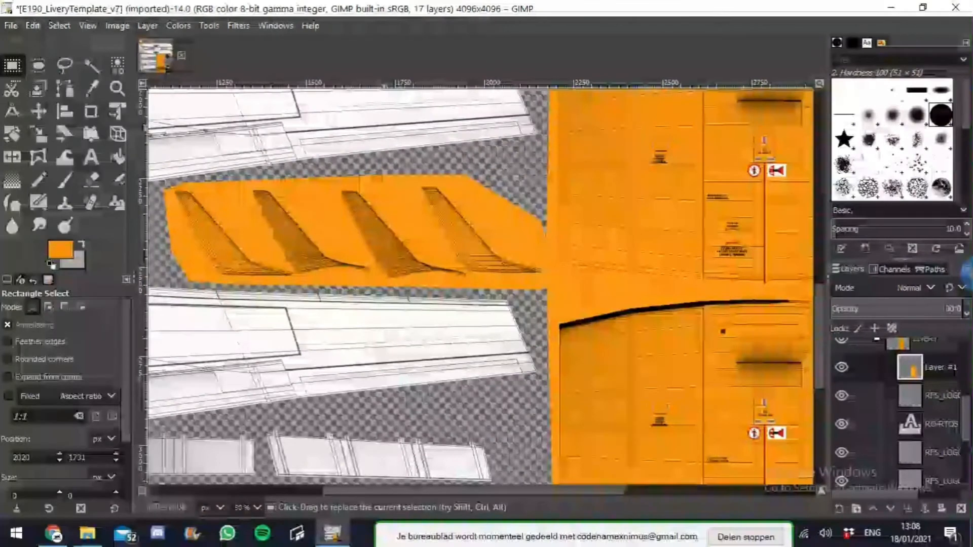
pyautogui.scroll(-2, 620, 152)
pyautogui.scroll(7, 619, 152)
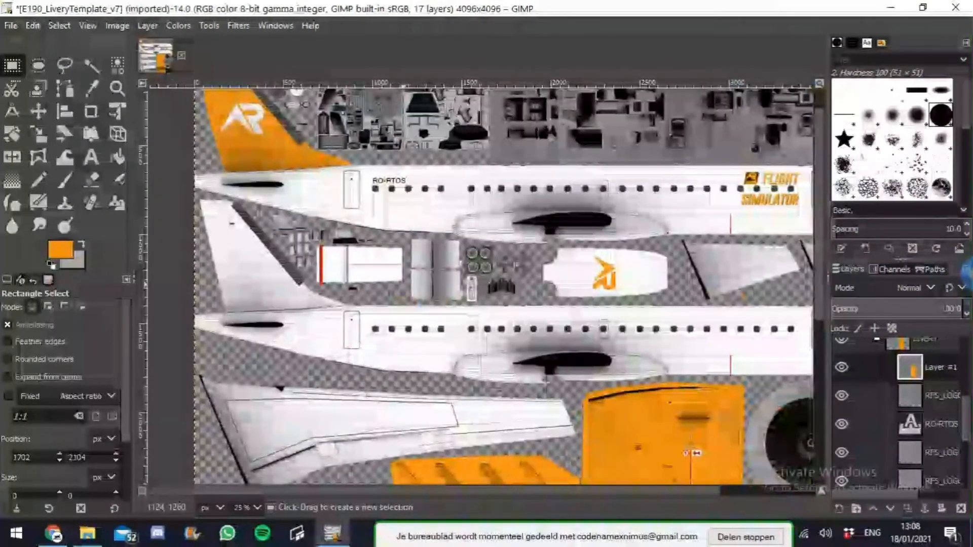
pyautogui.scroll(1, 444, 285)
pyautogui.scroll(-2, 444, 285)
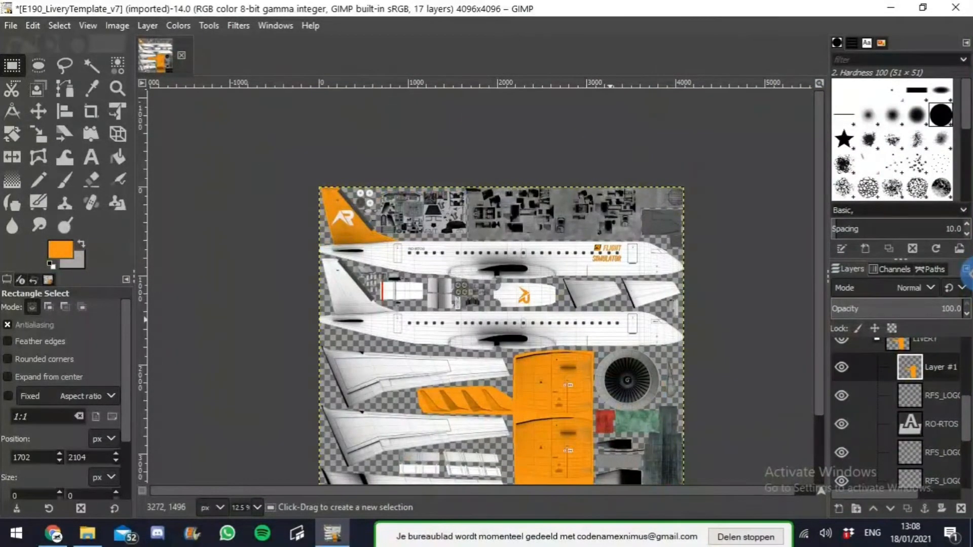
pyautogui.scroll(-3, 610, 321)
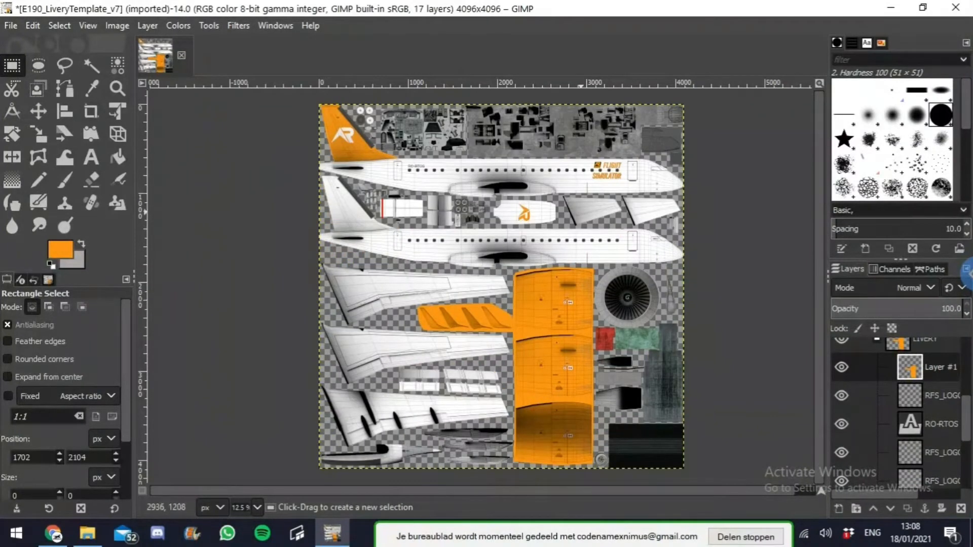
pyautogui.scroll(3, 540, 165)
pyautogui.scroll(-3, 592, 184)
# Step: Duplicate the layer that holds the orange tail fill
pyautogui.scroll(-3, 900, 410)
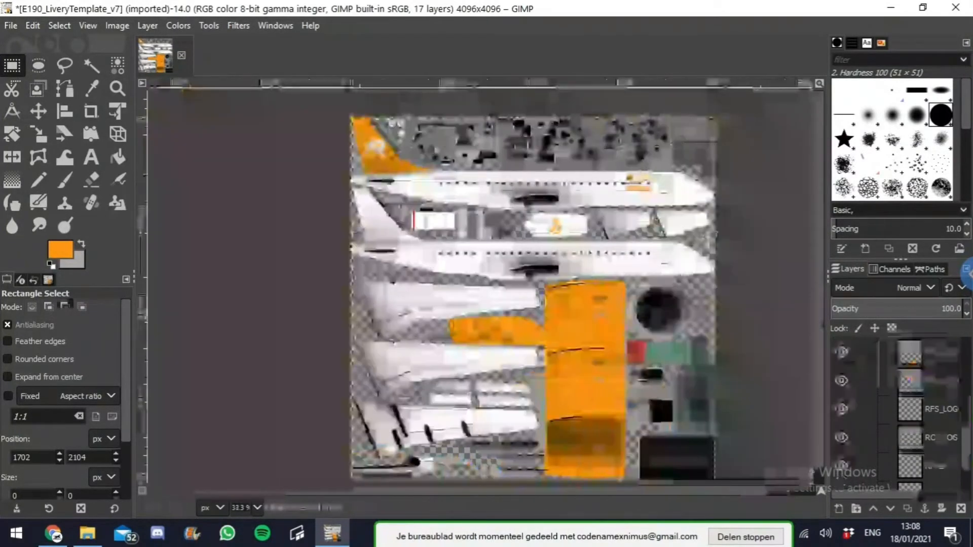
pyautogui.scroll(-3, 899, 411)
pyautogui.click(910, 417)
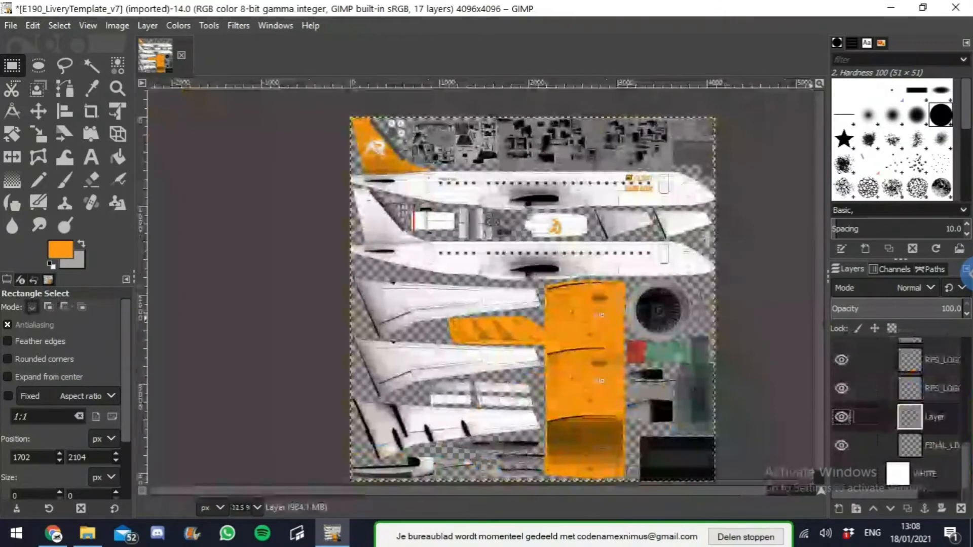
pyautogui.rightClick(909, 416)
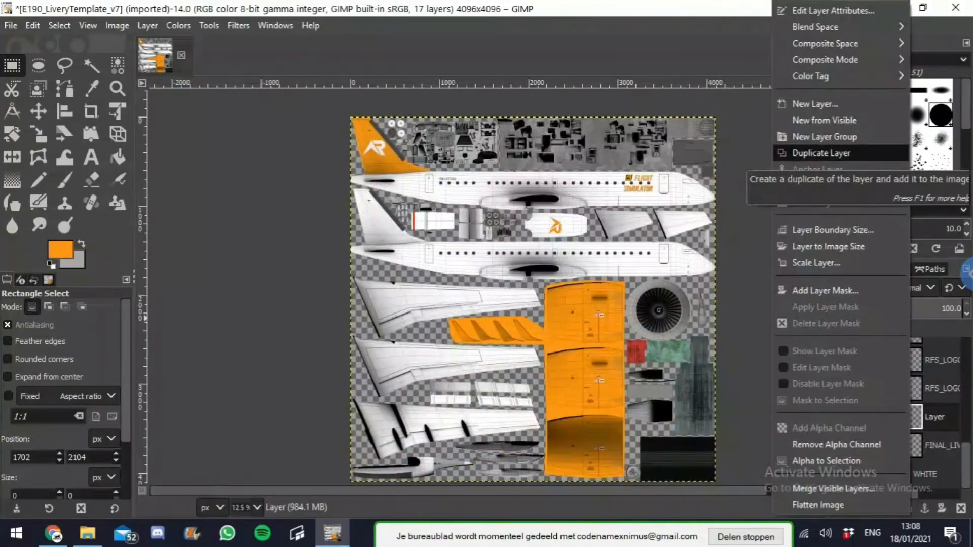
pyautogui.click(821, 153)
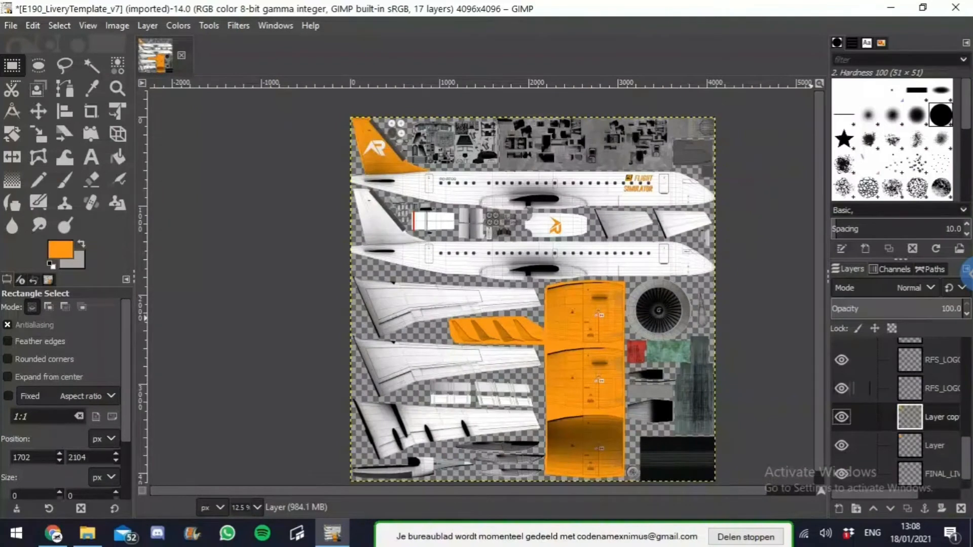
# Step: Duplicate the white AR tail logo layer and flip the copy horizontally
pyautogui.click(910, 388)
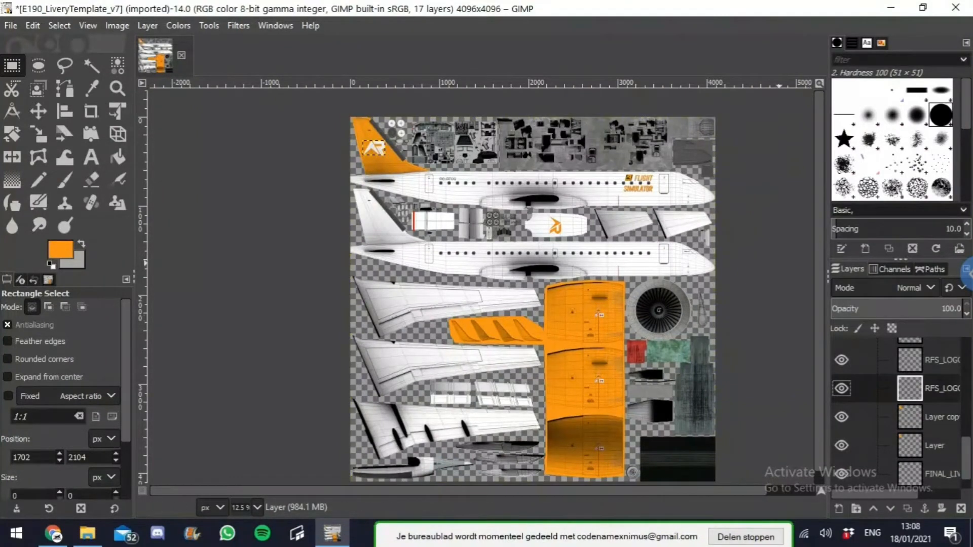
pyautogui.rightClick(909, 388)
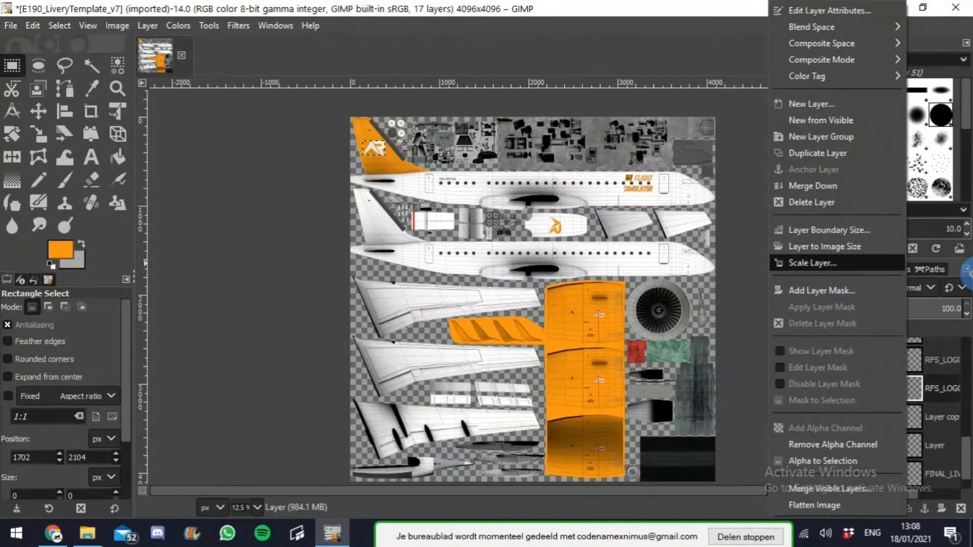
pyautogui.click(821, 153)
pyautogui.hotkey('shift', 'ctrl', 'd')
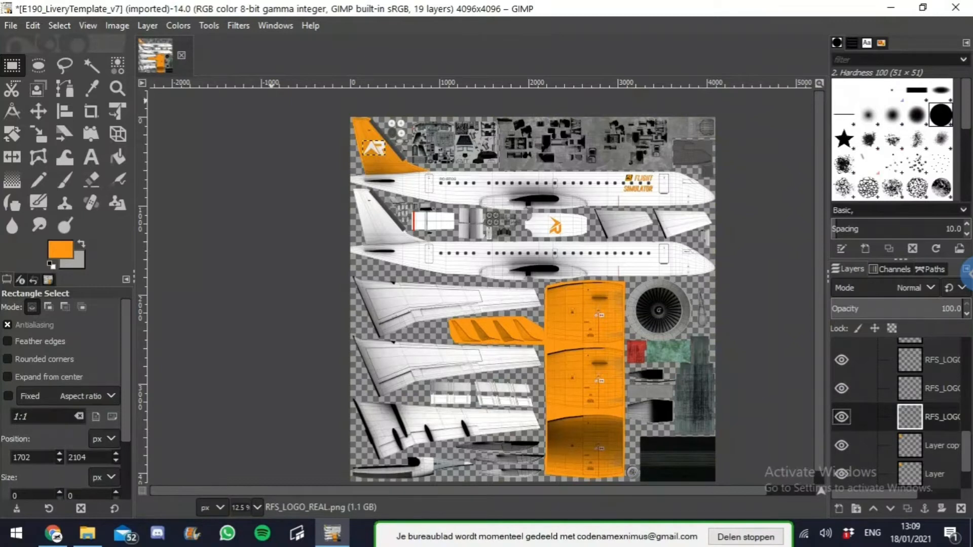
pyautogui.click(148, 25)
pyautogui.moveTo(172, 220)
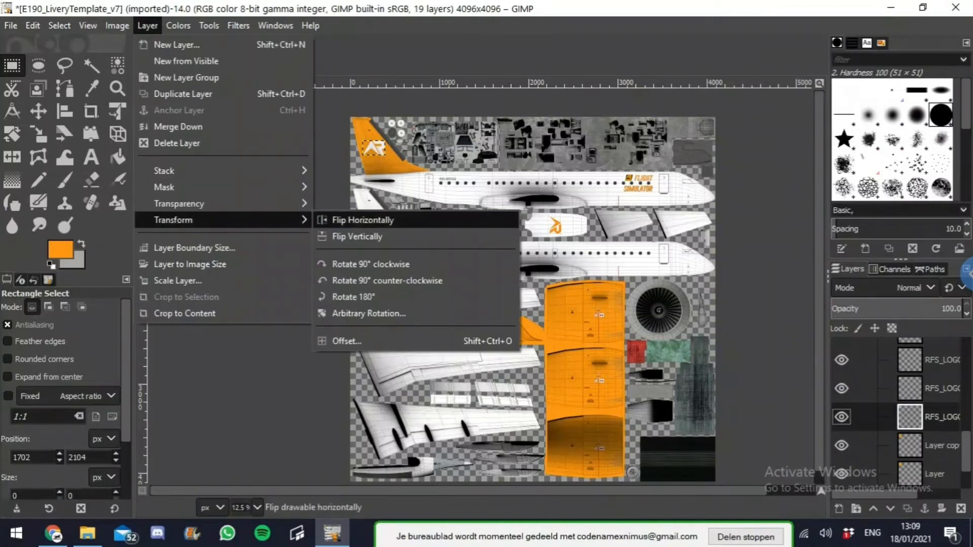
pyautogui.press('Return')
# Step: Compare the two tail fins and merge the mirrored AR logo down into the duplicated orange tail layer
pyautogui.scroll(7, 371, 138)
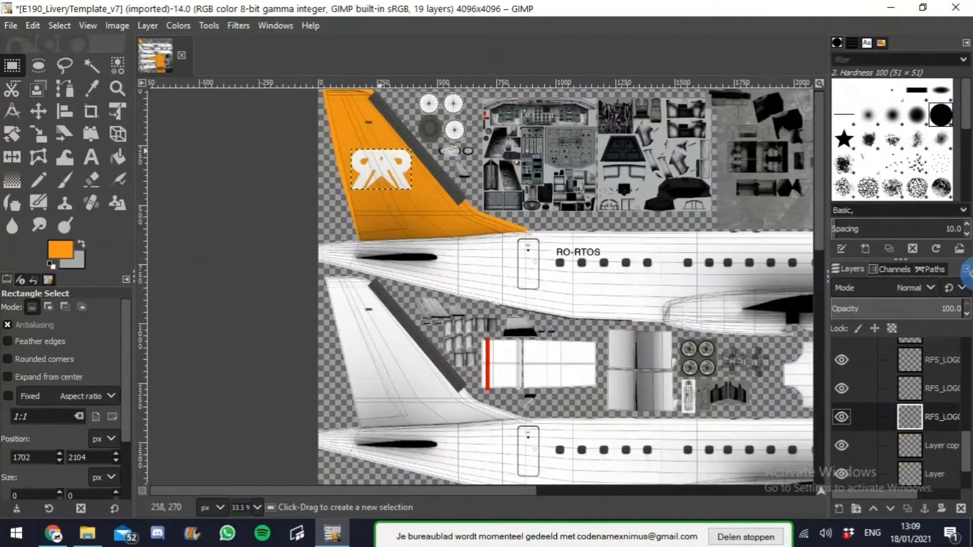
pyautogui.scroll(-3, 371, 138)
pyautogui.scroll(-3, 481, 284)
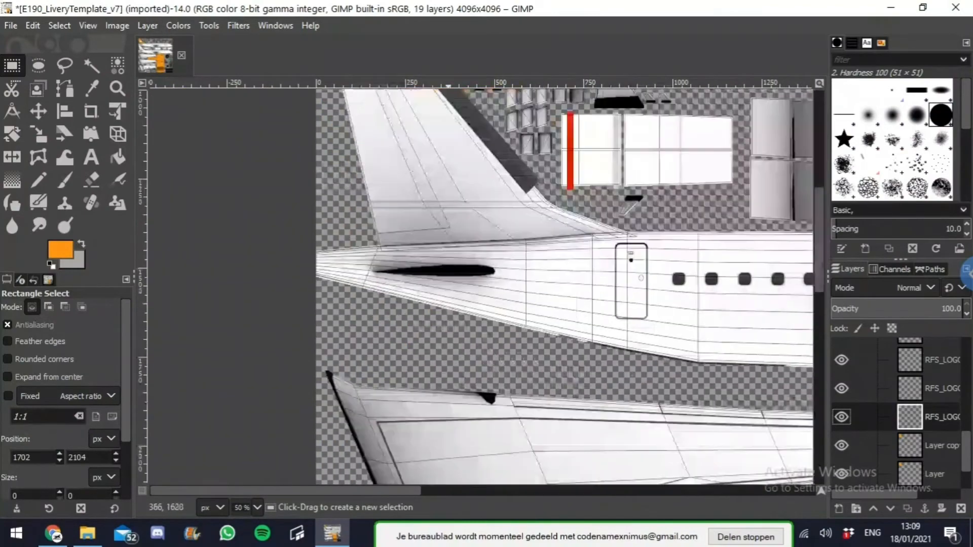
pyautogui.scroll(4, 482, 284)
pyautogui.scroll(-3, 481, 283)
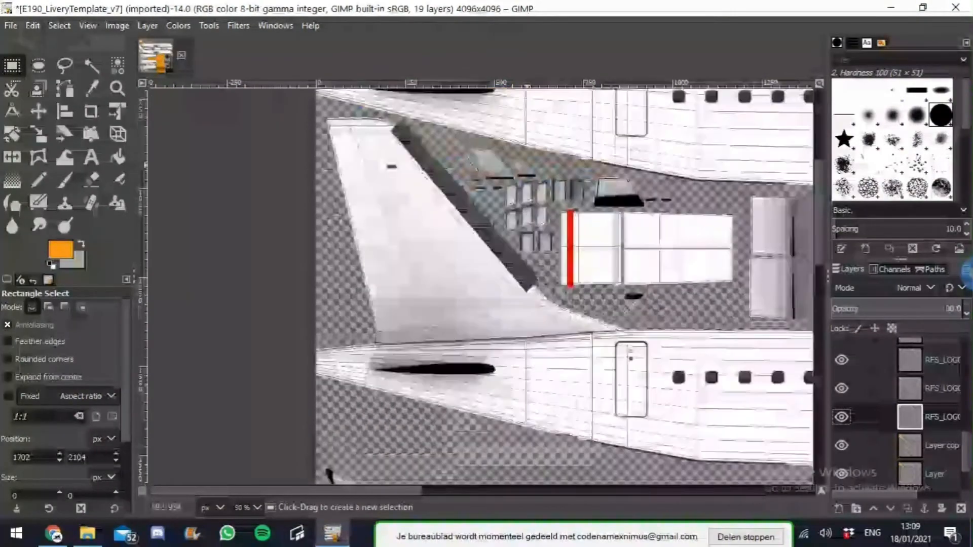
pyautogui.scroll(6, 482, 284)
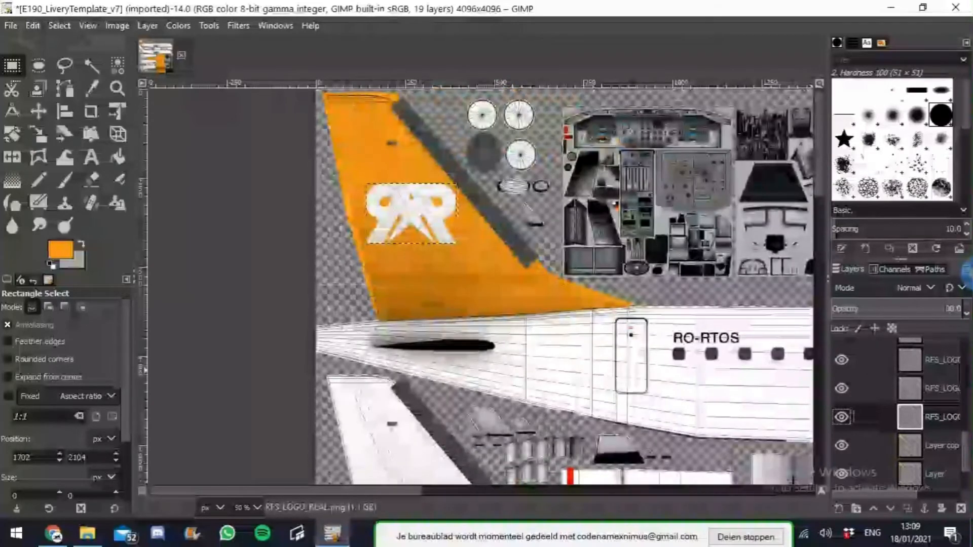
pyautogui.rightClick(909, 417)
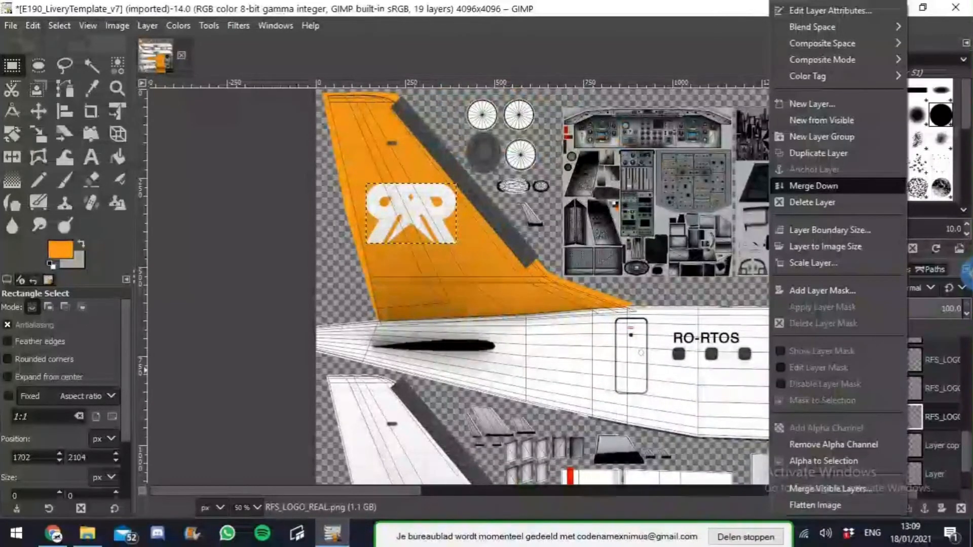
pyautogui.click(813, 186)
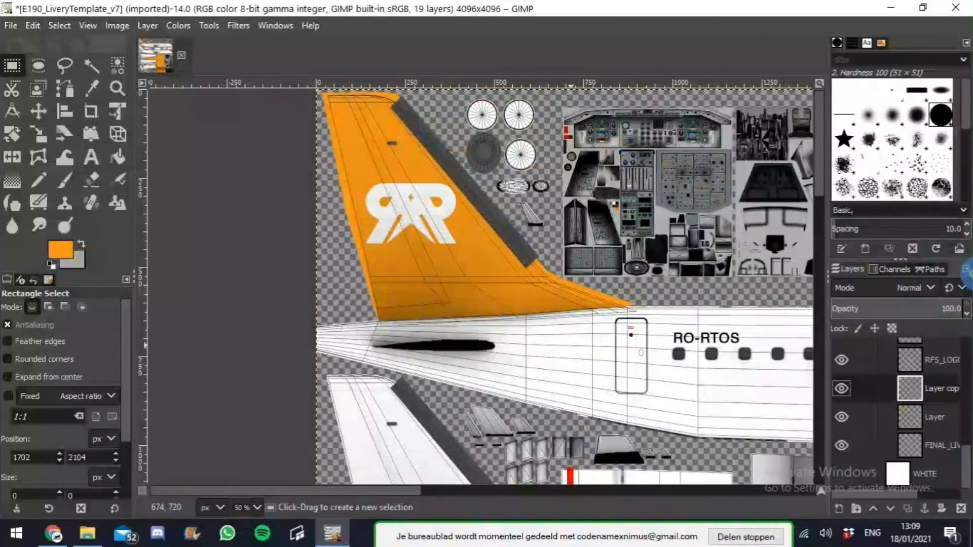
# Step: Move the merged tail copy layer above the original AR tail logo layer in the layer stack
pyautogui.press('-')
pyautogui.hscroll(10, 481, 284)
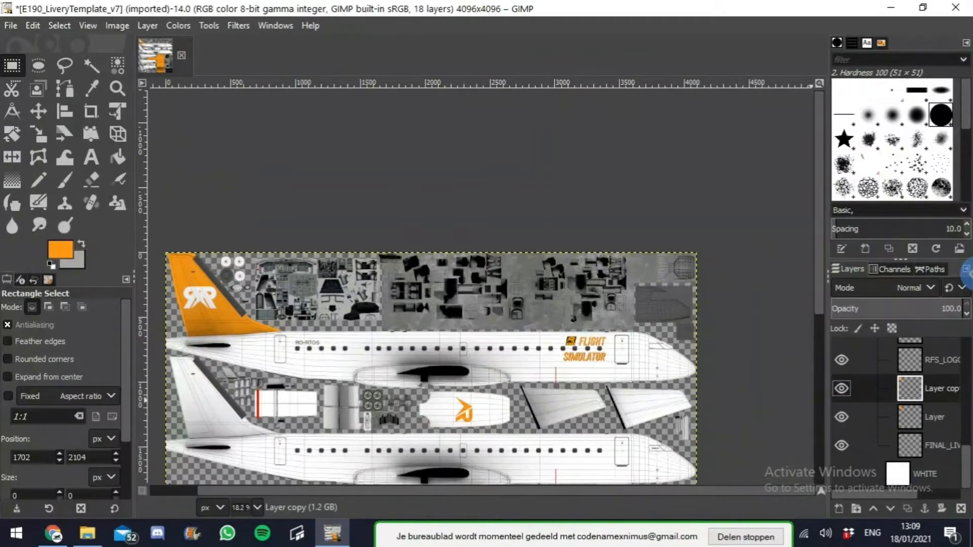
pyautogui.scroll(2, 851, 411)
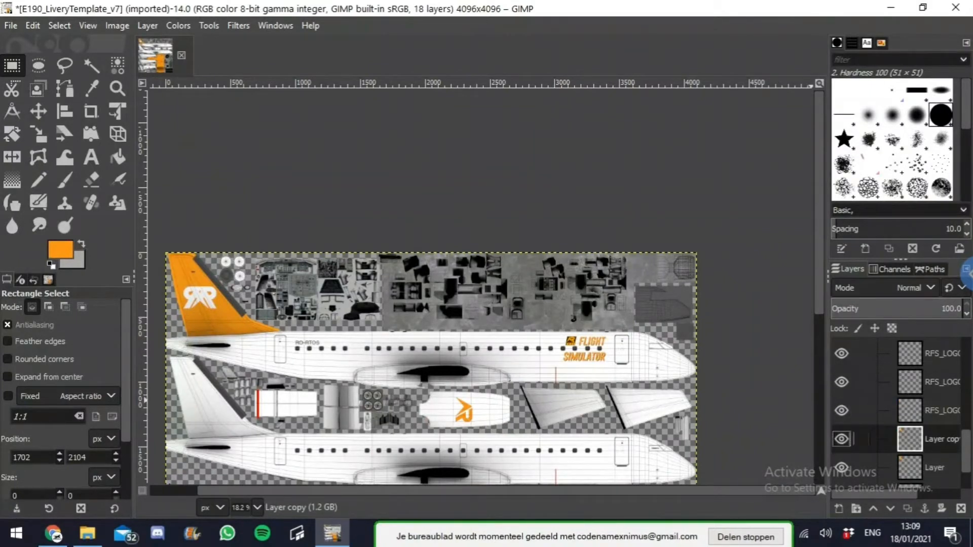
pyautogui.moveTo(918, 439); pyautogui.dragTo(917, 402)
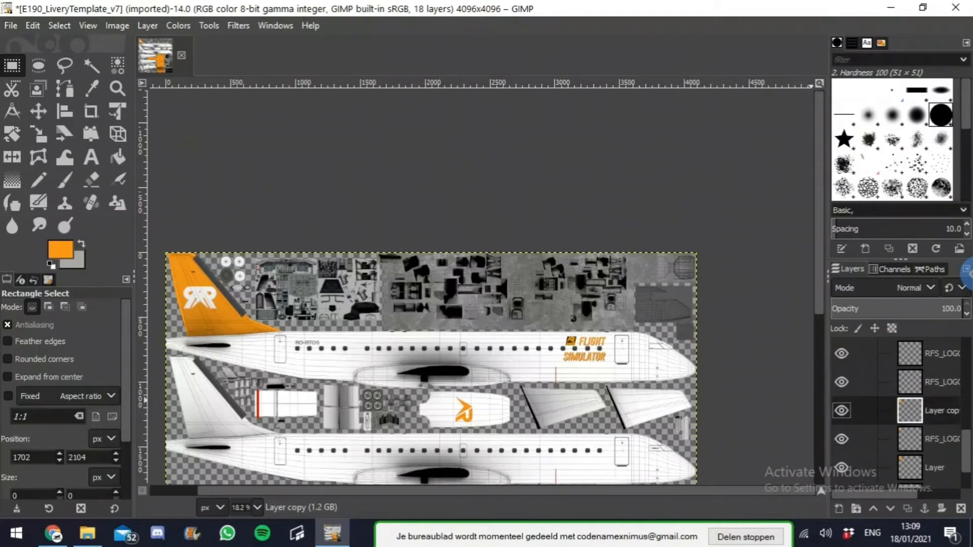
# Step: Check which layers hold the AR REAL emblem and the FLIGHT and SIMULATOR lettering on the upper fuselage
pyautogui.click(917, 382)
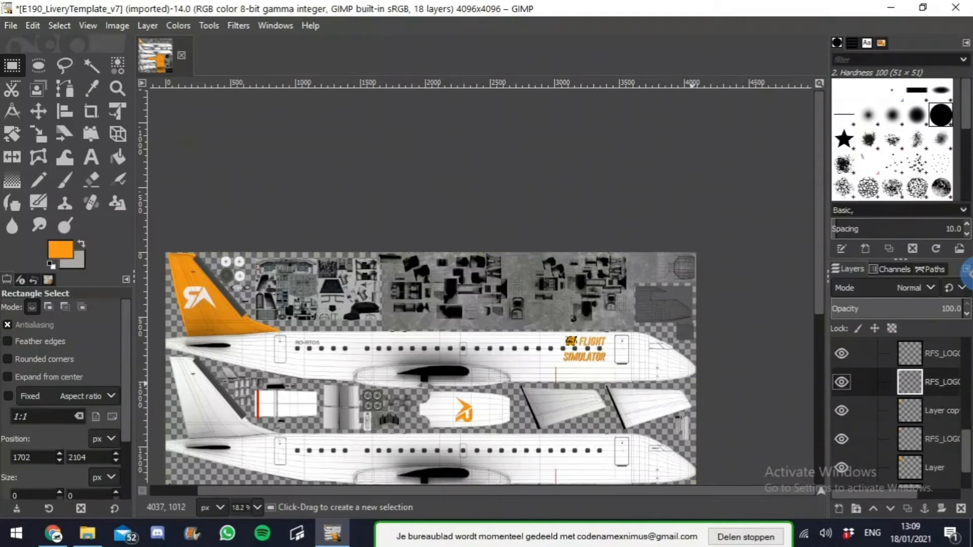
pyautogui.scroll(-6, 698, 418)
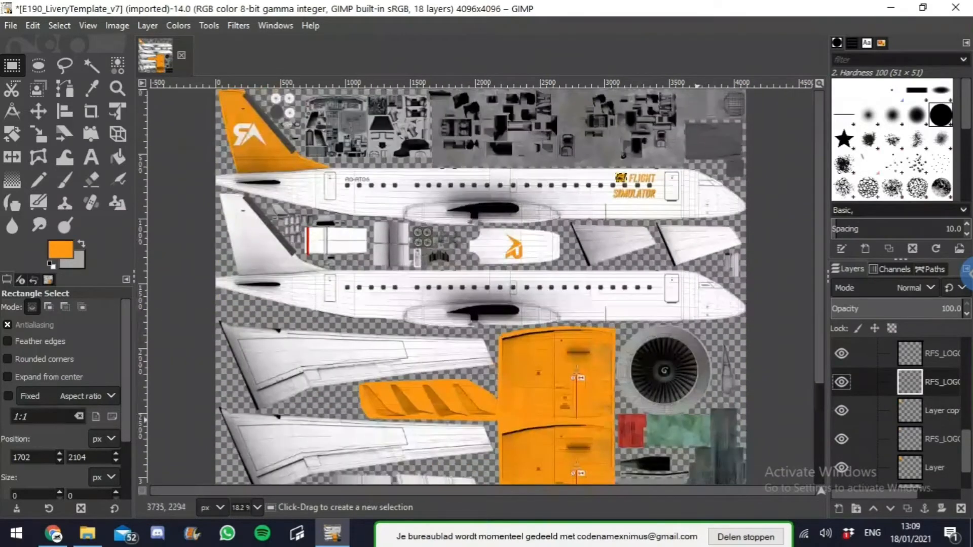
pyautogui.scroll(4, 621, 149)
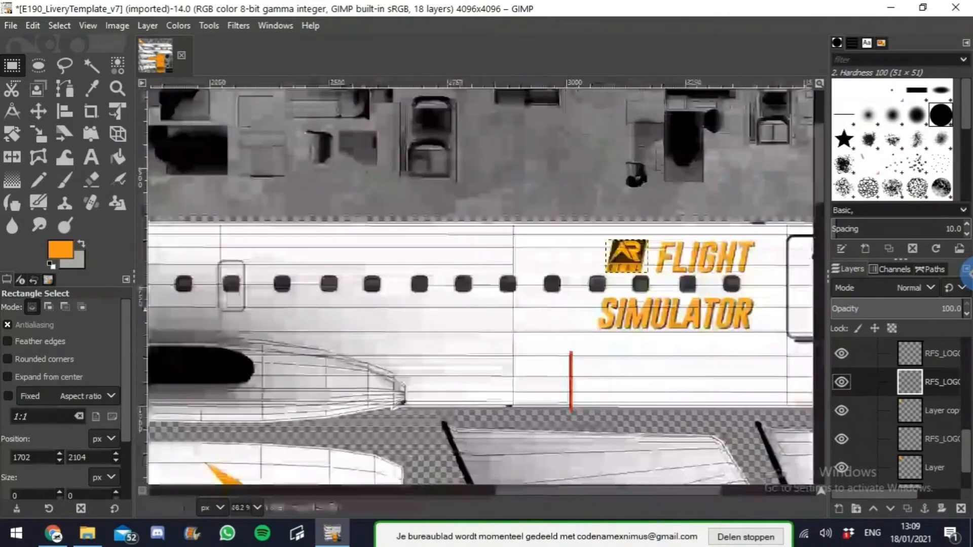
pyautogui.rightClick(904, 383)
pyautogui.click(727, 266)
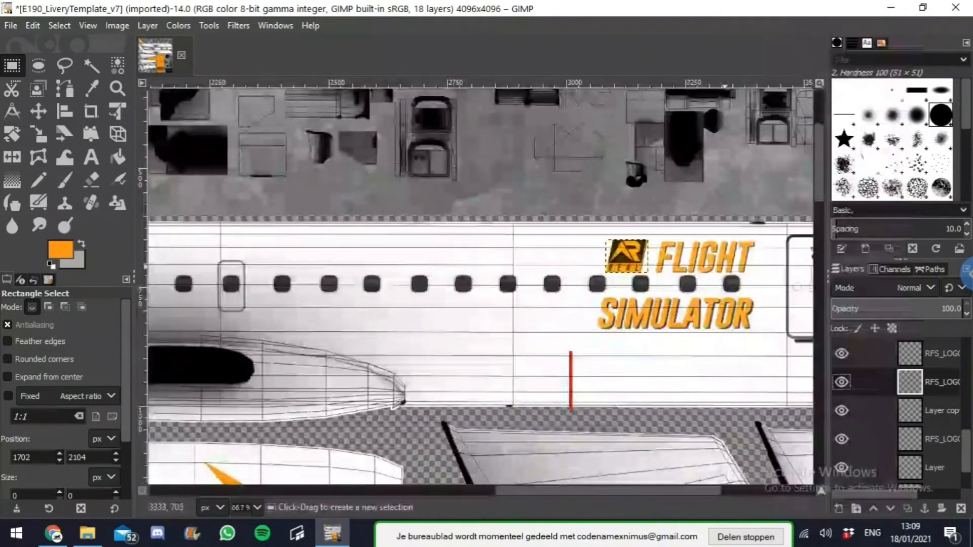
pyautogui.scroll(3, 728, 266)
pyautogui.hscroll(3, 769, 329)
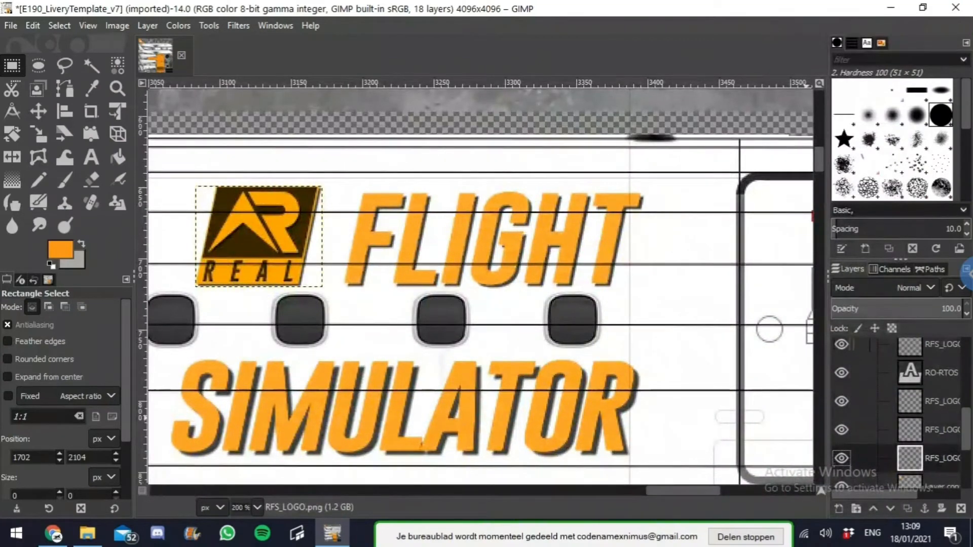
pyautogui.scroll(-1, 902, 405)
pyautogui.click(942, 380)
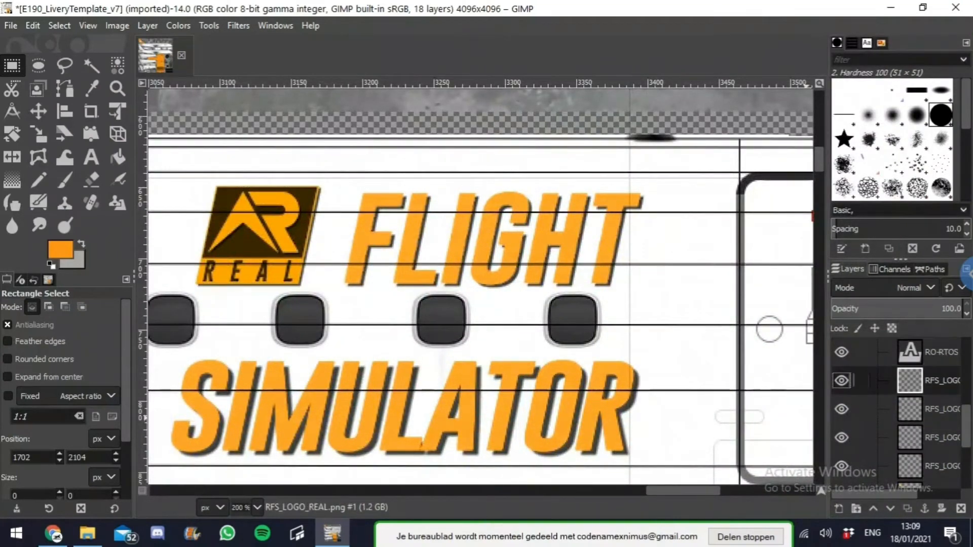
pyautogui.scroll(-2, 647, 364)
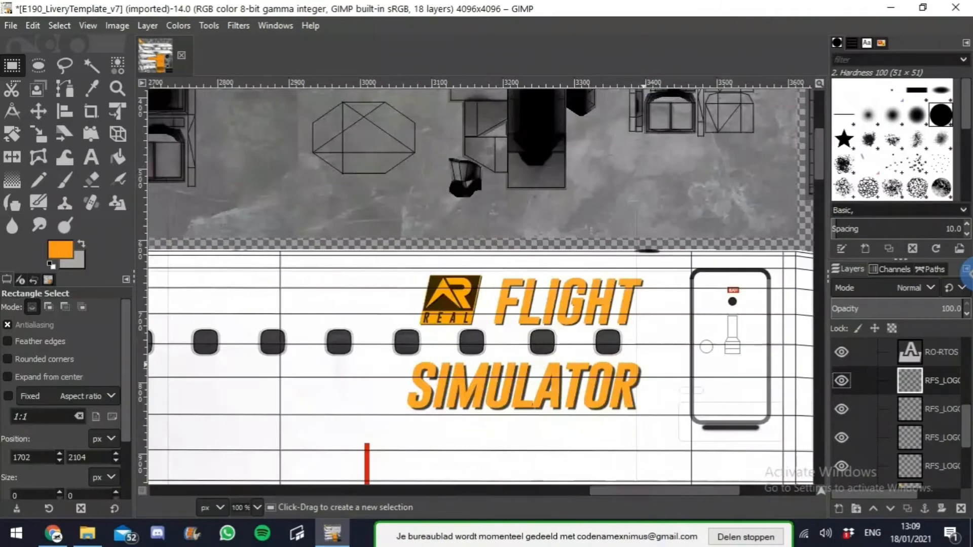
pyautogui.scroll(-3, 651, 363)
pyautogui.click(942, 409)
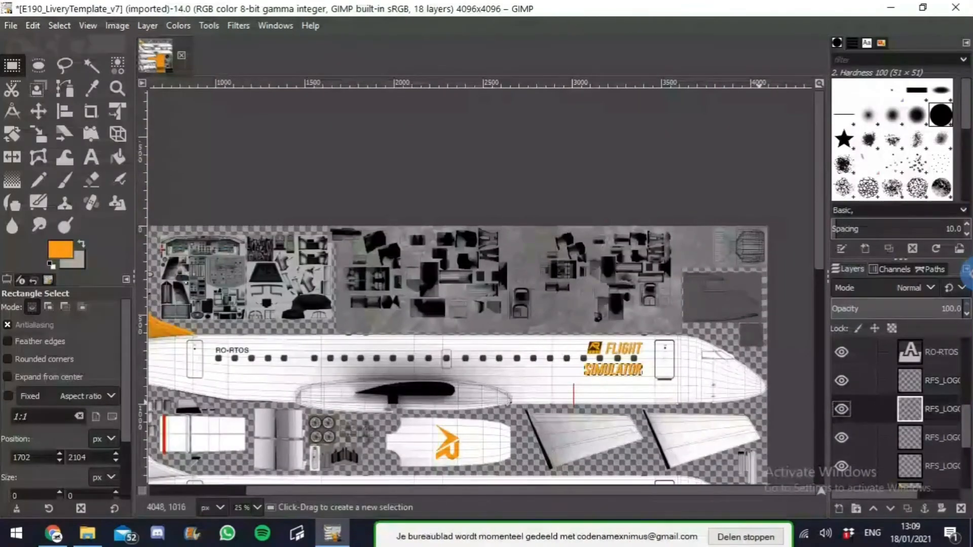
pyautogui.scroll(1, 674, 408)
pyautogui.click(942, 438)
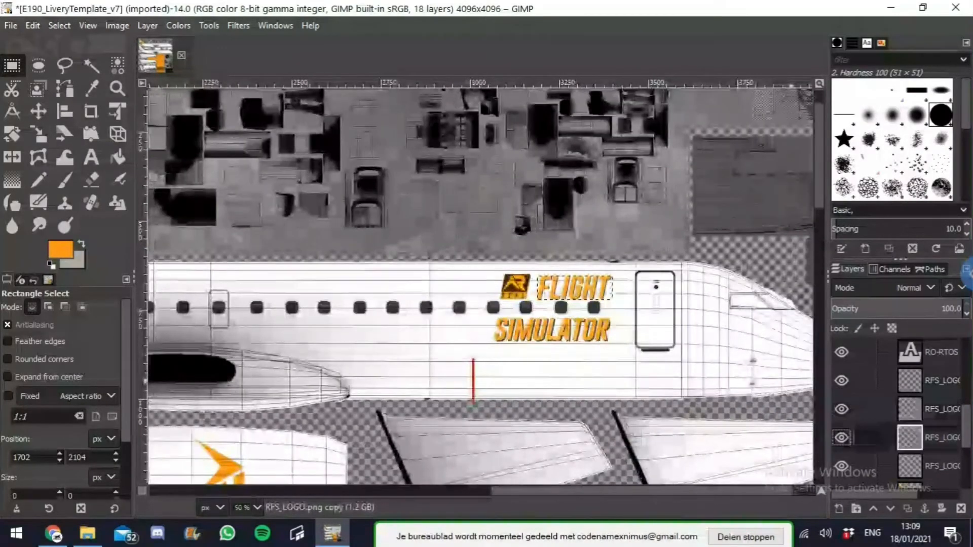
pyautogui.click(942, 466)
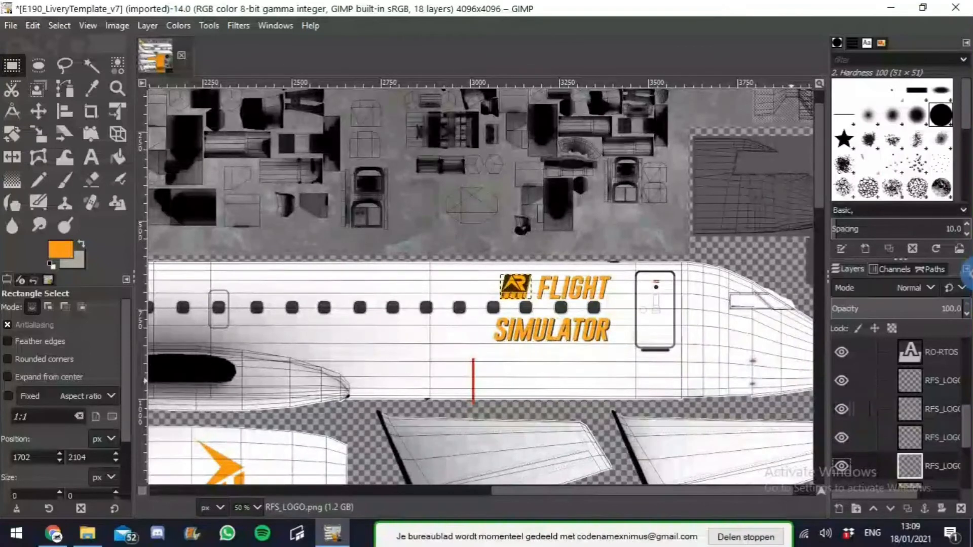
pyautogui.click(941, 381)
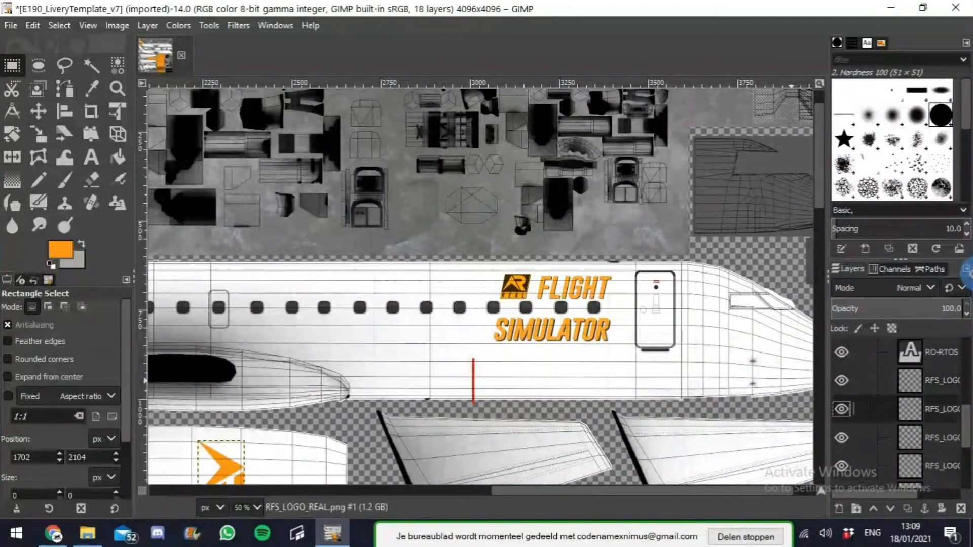
# Step: Merge the SIMULATOR, FLIGHT and AR REAL emblem layers into a single fuselage logo layer
pyautogui.click(942, 409)
pyautogui.rightClick(942, 409)
pyautogui.click(813, 185)
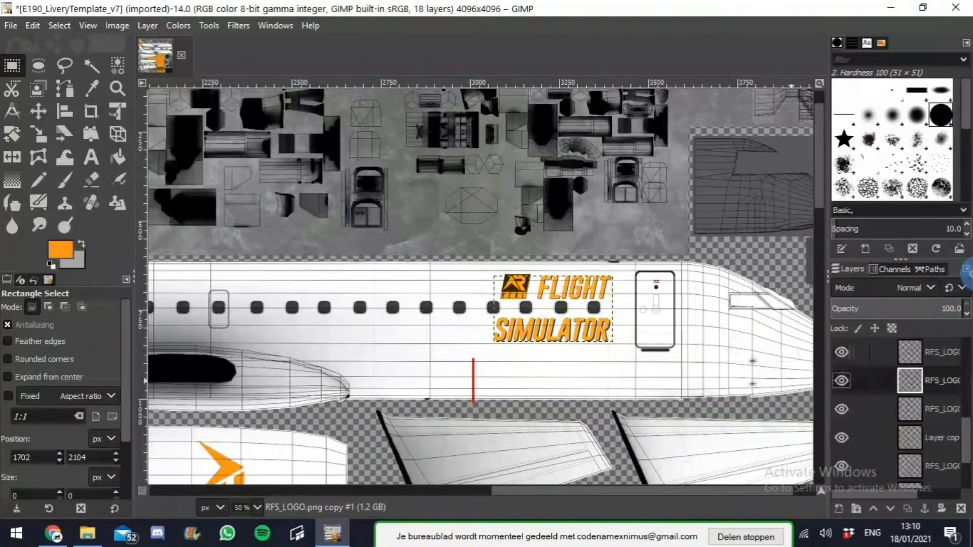
pyautogui.rightClick(923, 380)
pyautogui.click(813, 187)
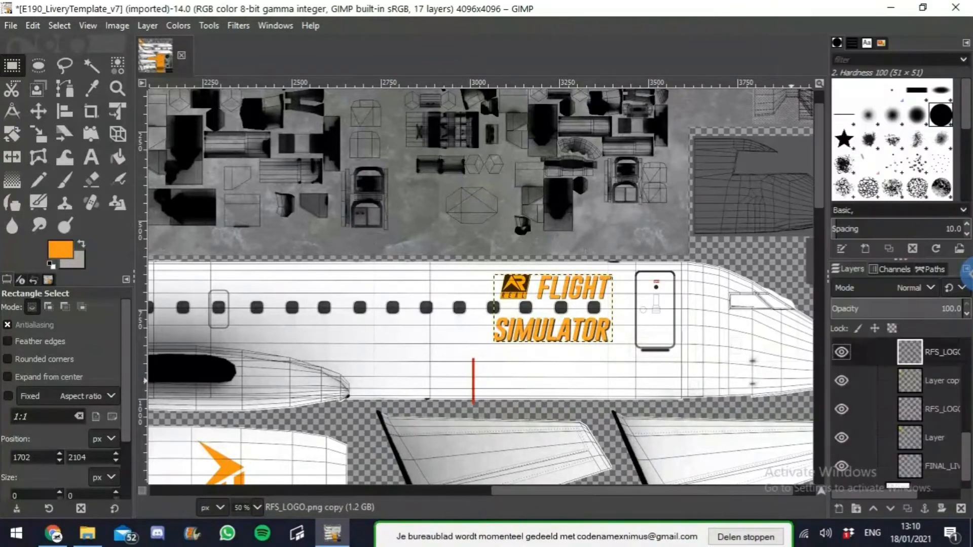
# Step: Duplicate the combined Real Flight Simulator logo layer and flip the copy horizontally
pyautogui.rightClick(915, 352)
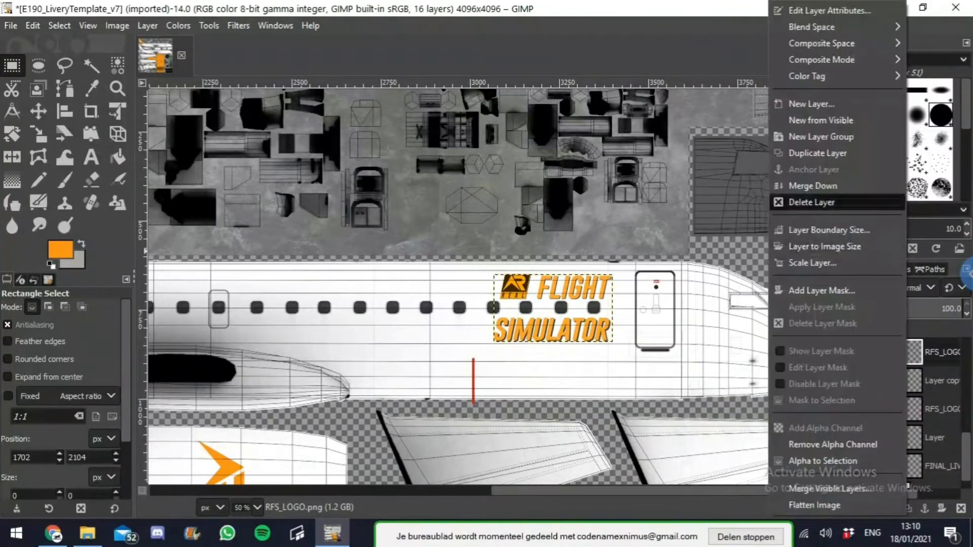
pyautogui.hotkey('shift', 'ctrl', 'd')
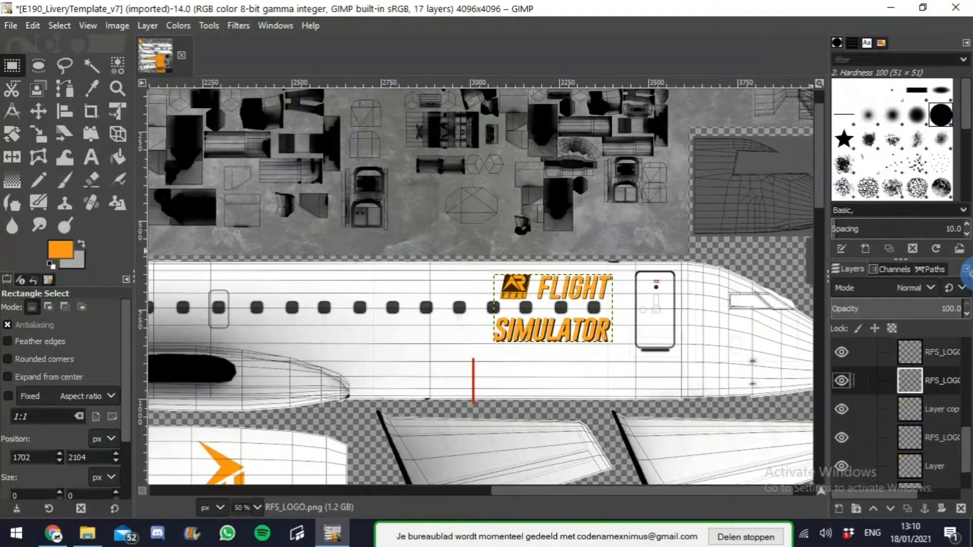
pyautogui.click(177, 25)
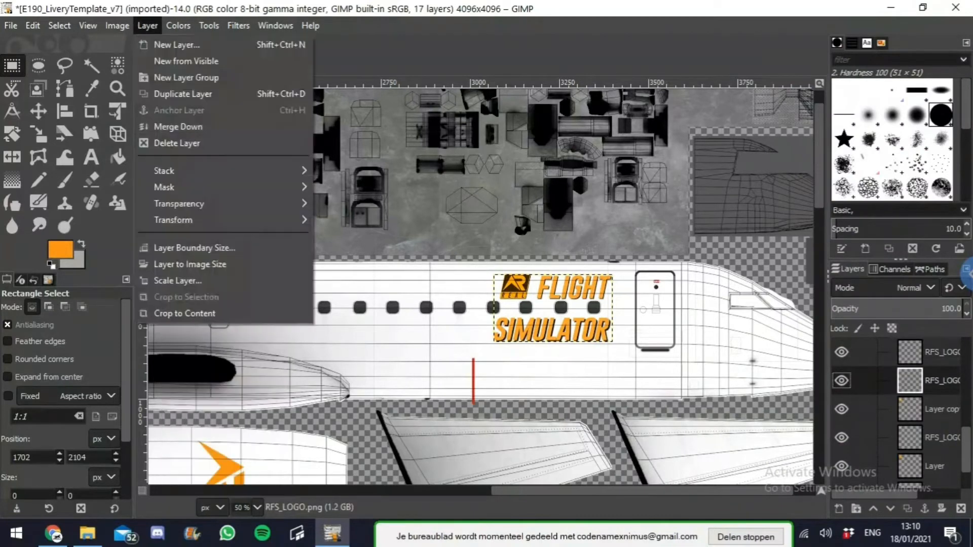
pyautogui.moveTo(173, 220)
pyautogui.click(337, 220)
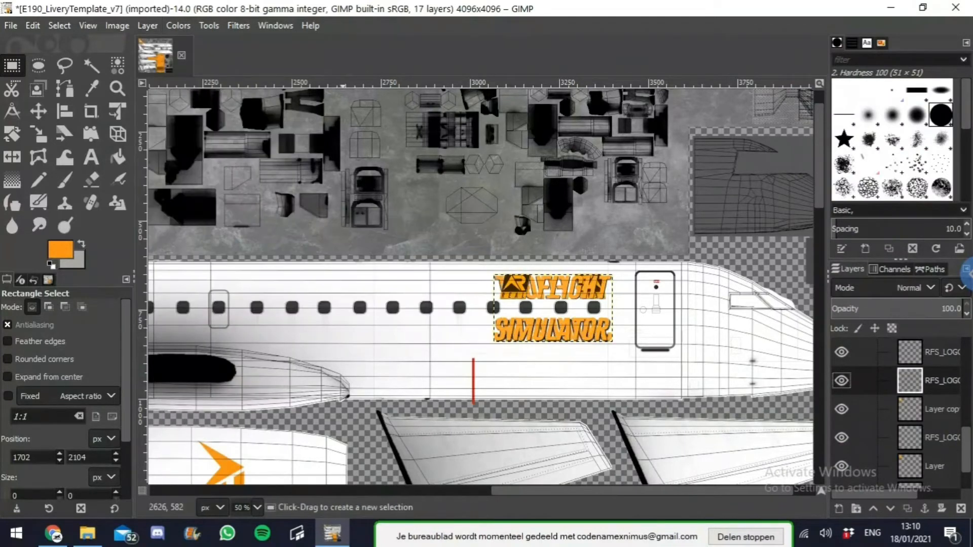
# Step: Merge the mirrored fuselage logo down into the tail copy layer and move that layer directly below the RO-RTOS text layer
pyautogui.rightClick(854, 380)
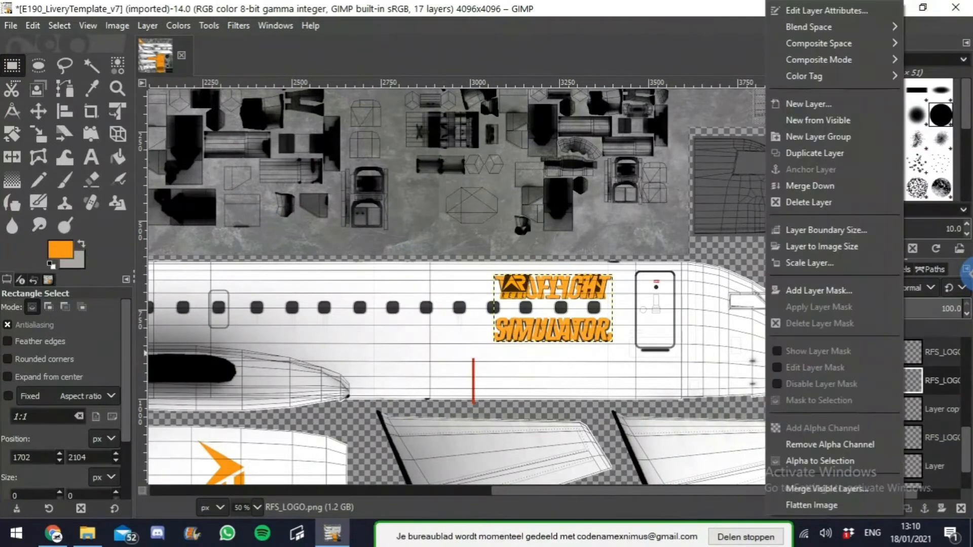
pyautogui.click(810, 186)
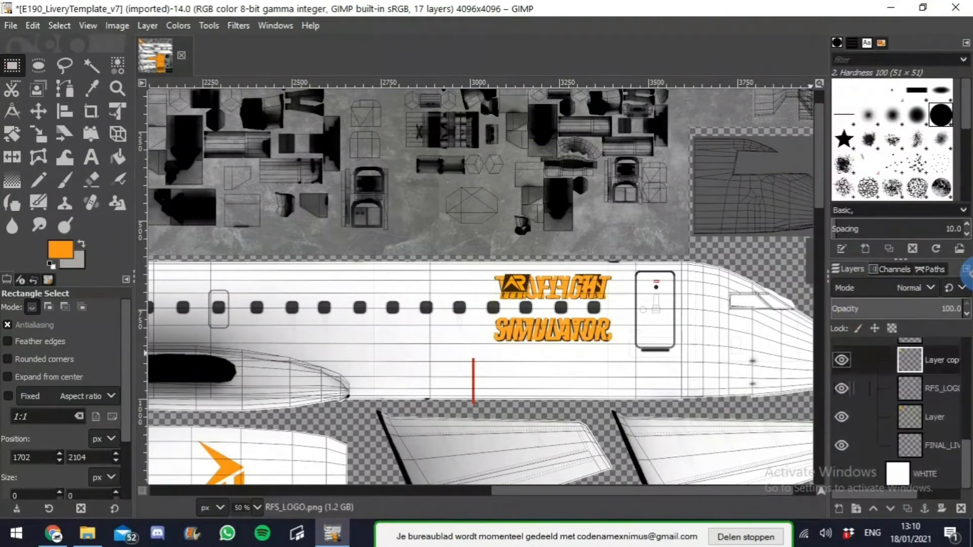
pyautogui.moveTo(910, 463); pyautogui.dragTo(926, 463)
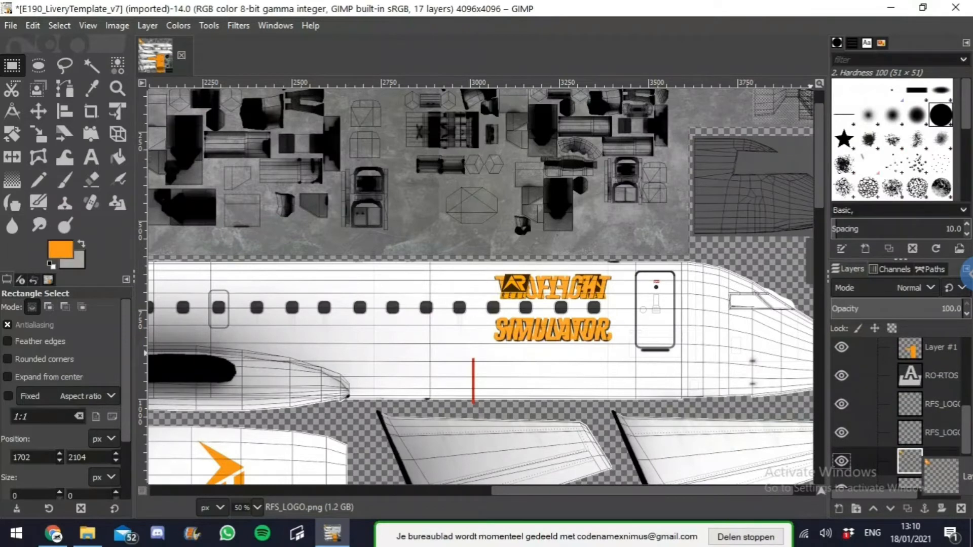
pyautogui.moveTo(926, 463); pyautogui.dragTo(927, 406)
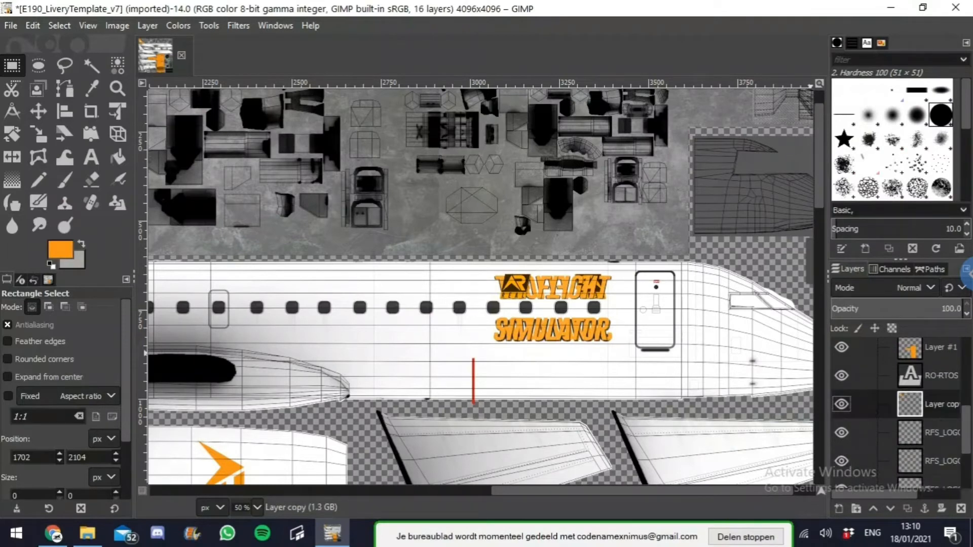
pyautogui.hscroll(-10, 617, 331)
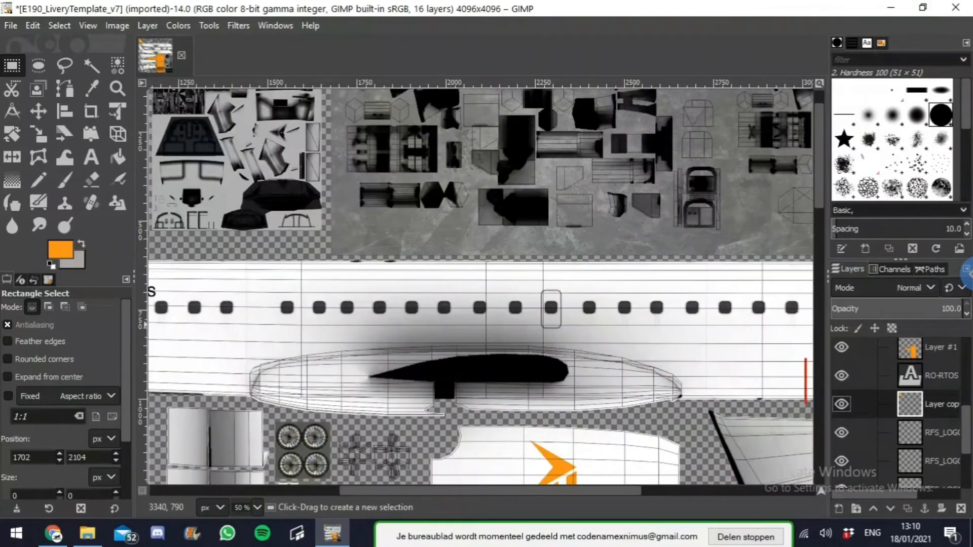
# Step: Duplicate the RO-RTOS text layer and select the lower of the two text layers
pyautogui.hscroll(-2, 615, 343)
pyautogui.click(928, 375)
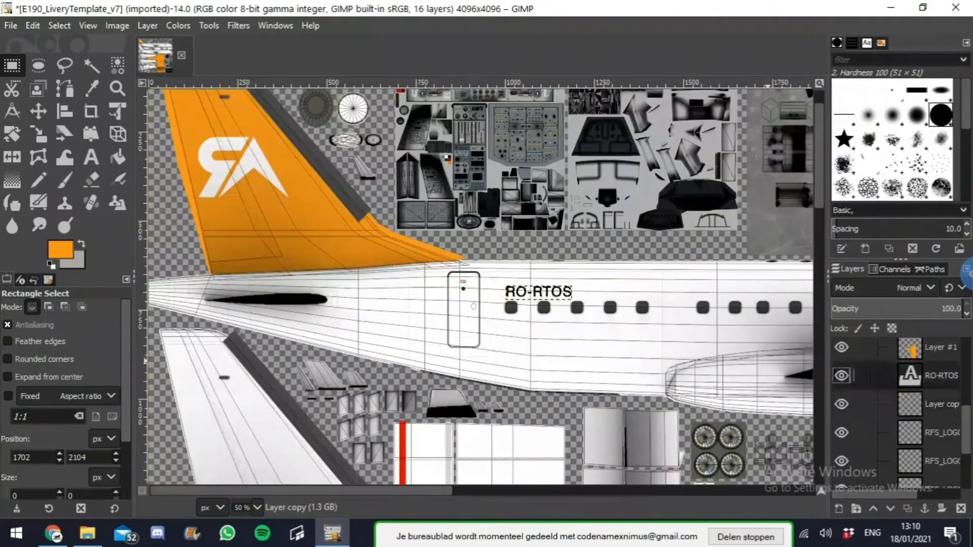
pyautogui.rightClick(914, 376)
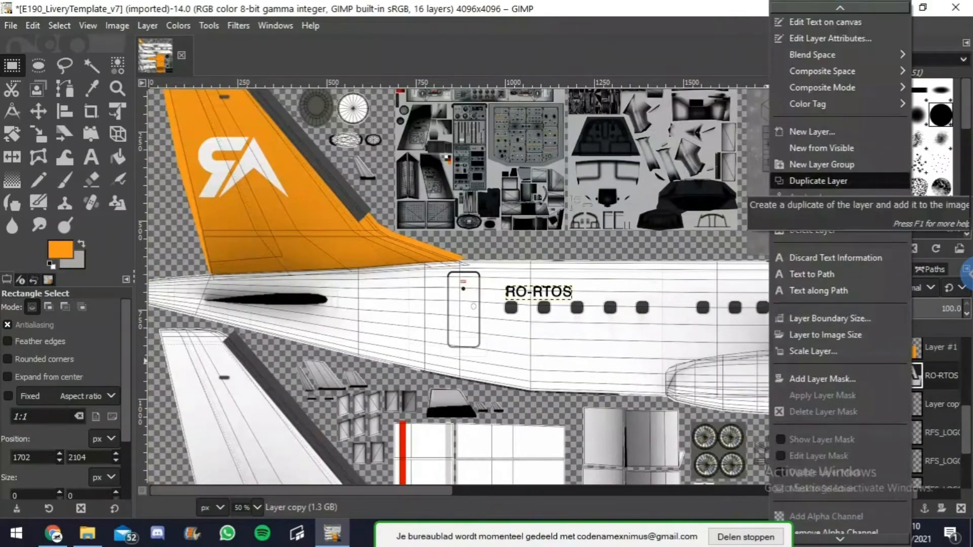
pyautogui.click(818, 181)
pyautogui.click(927, 404)
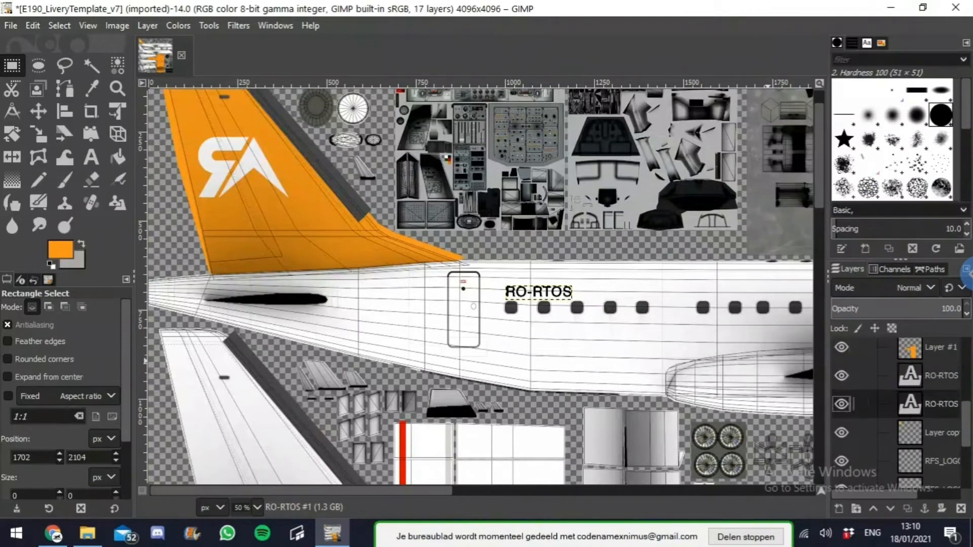
# Step: Crop the lower RO-RTOS layer to its content and flip it horizontally
pyautogui.click(148, 26)
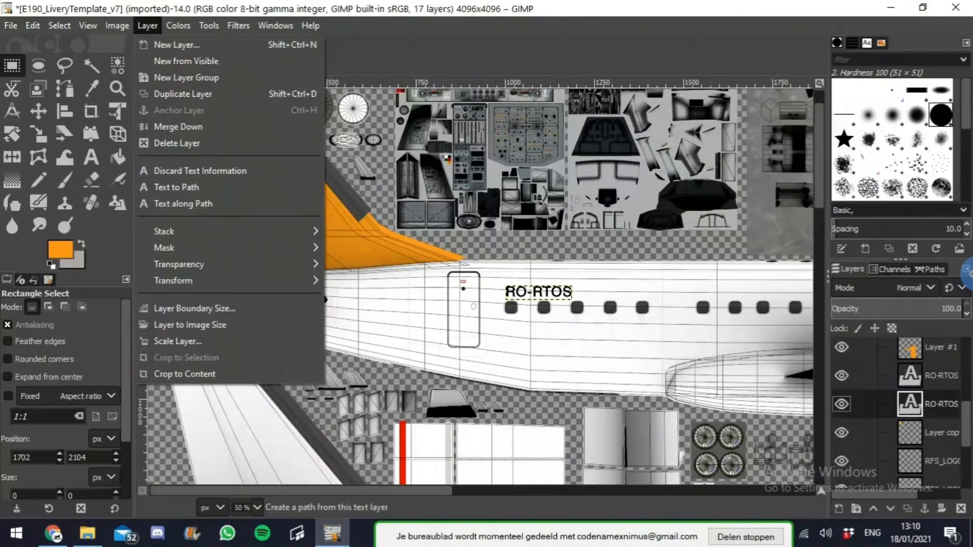
pyautogui.moveTo(173, 280)
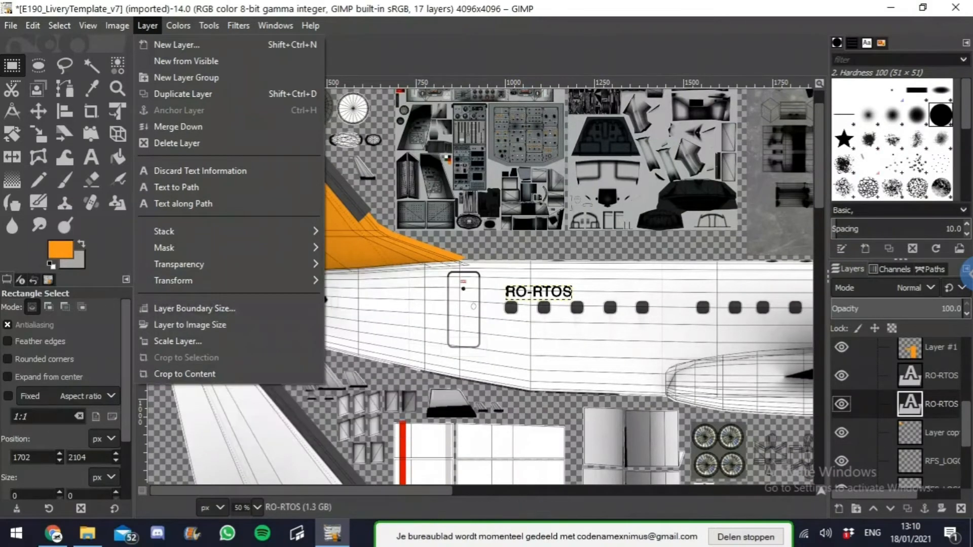
pyautogui.click(248, 374)
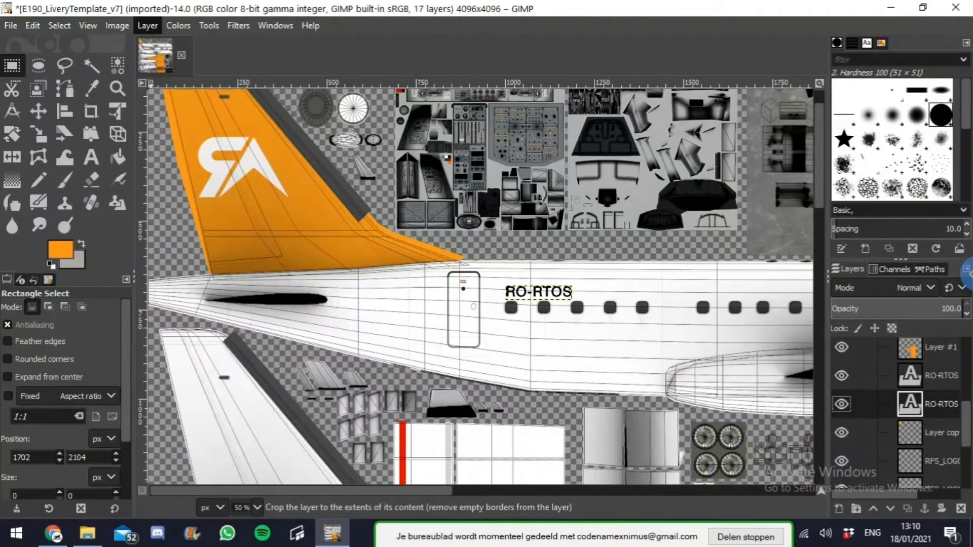
pyautogui.click(147, 25)
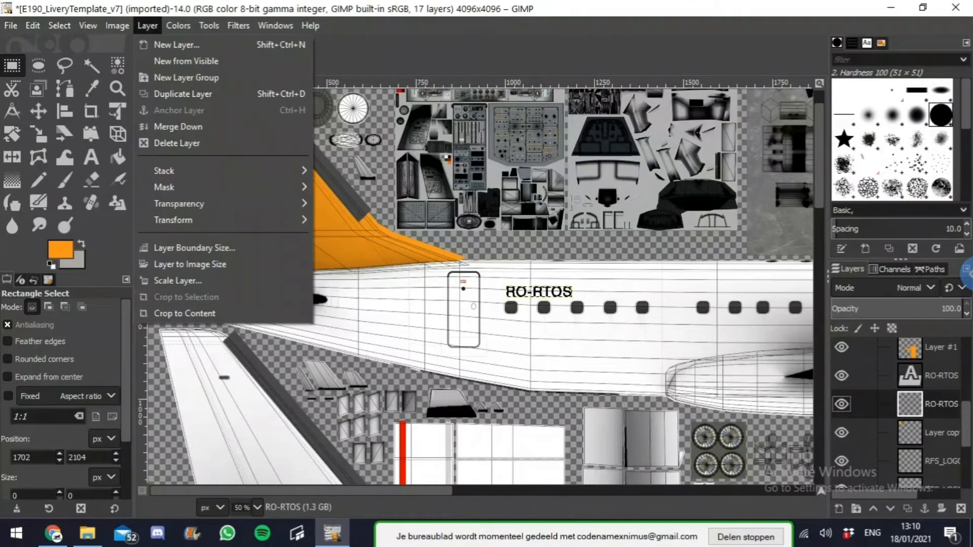
pyautogui.moveTo(203, 220)
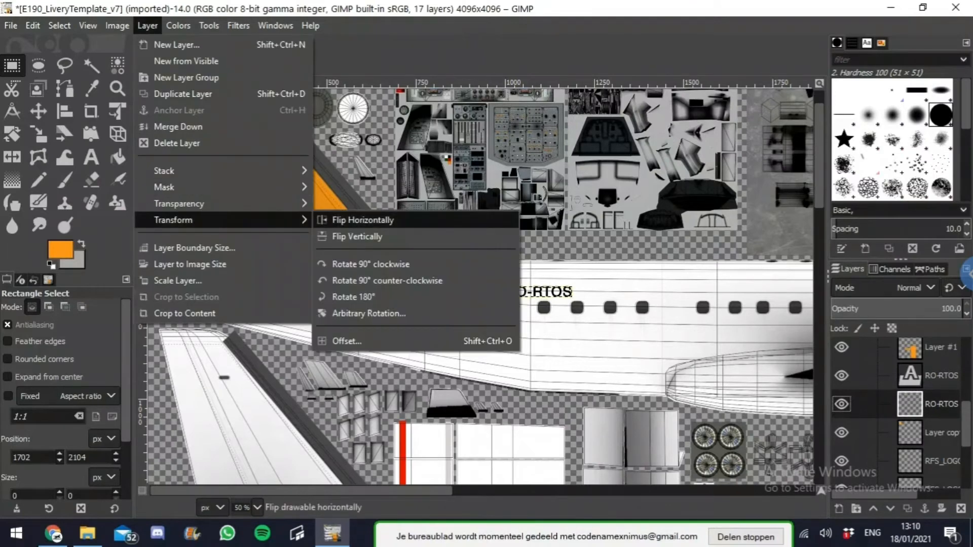
pyautogui.click(363, 220)
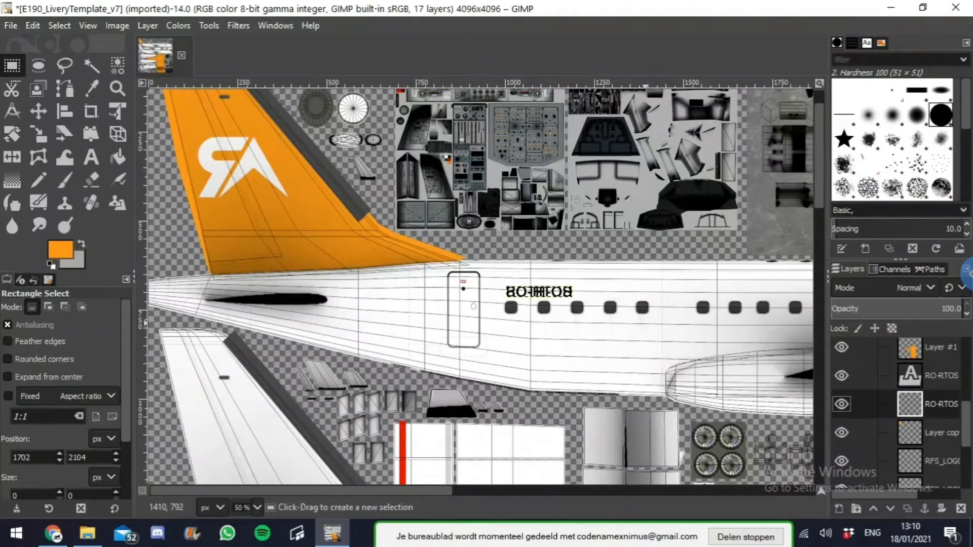
# Step: Merge the mirrored RO-RTOS layer down into the mirrored logo copy layer and resize that layer to the image size
pyautogui.rightClick(916, 403)
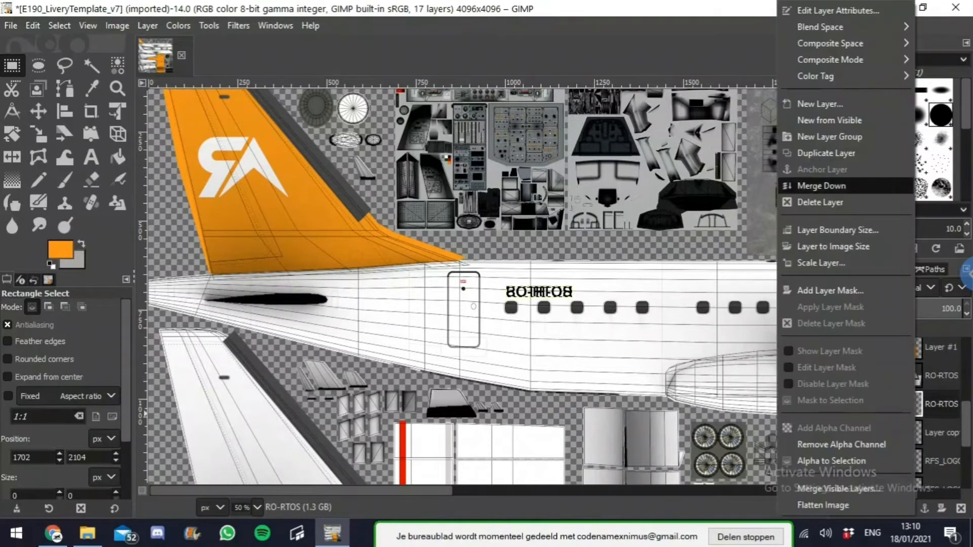
pyautogui.click(821, 186)
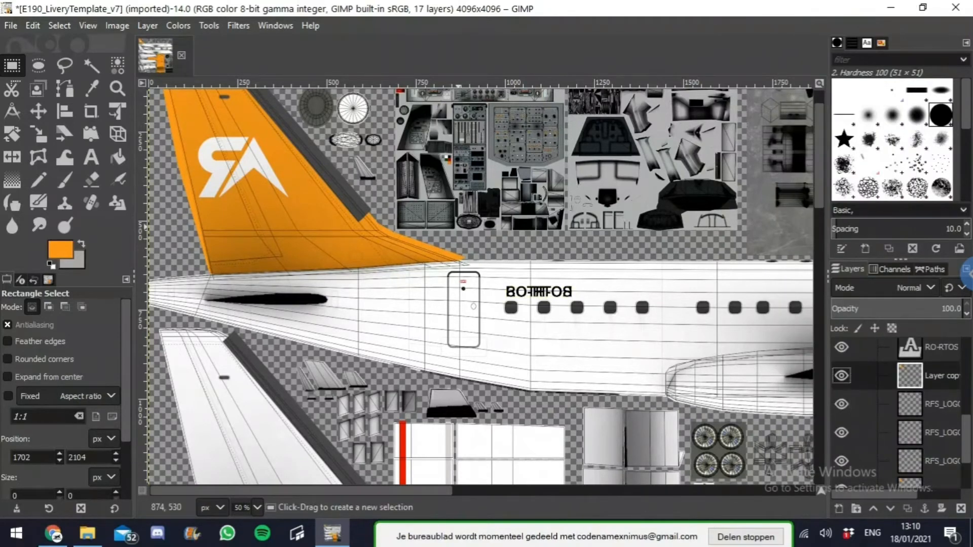
pyautogui.scroll(-2, 467, 238)
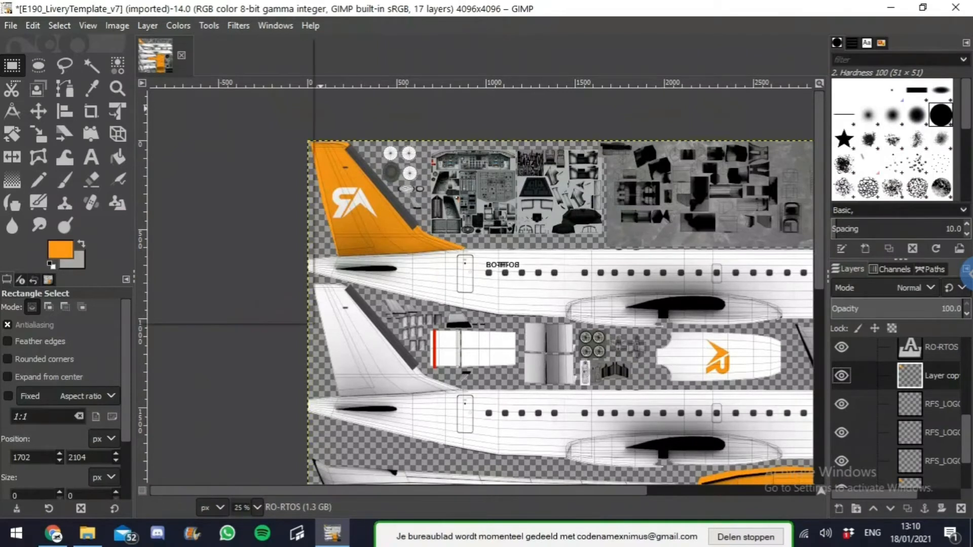
pyautogui.click(147, 26)
pyautogui.click(193, 264)
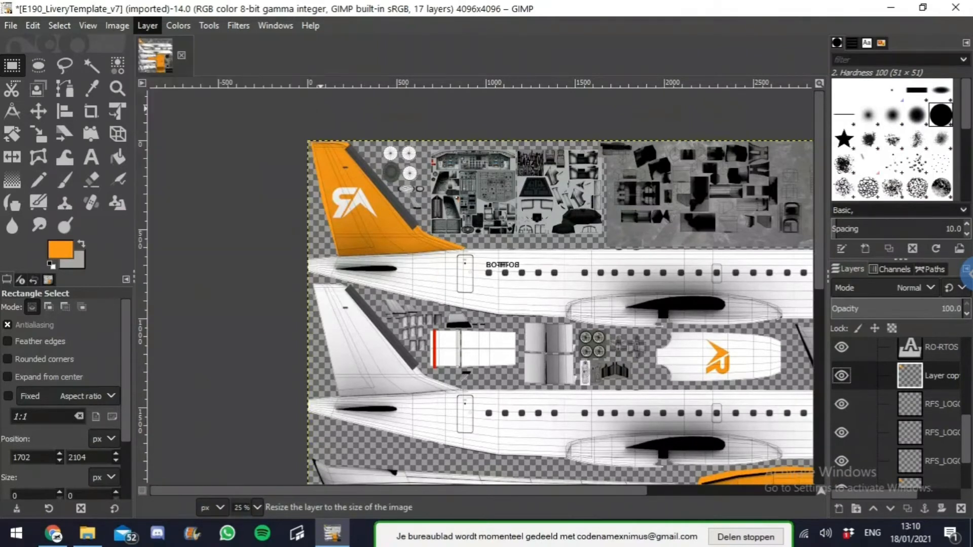
# Step: Move the combined mirrored layer straight down so its orange tail, registration and logo sit on the lower tail and fuselage
pyautogui.click(38, 111)
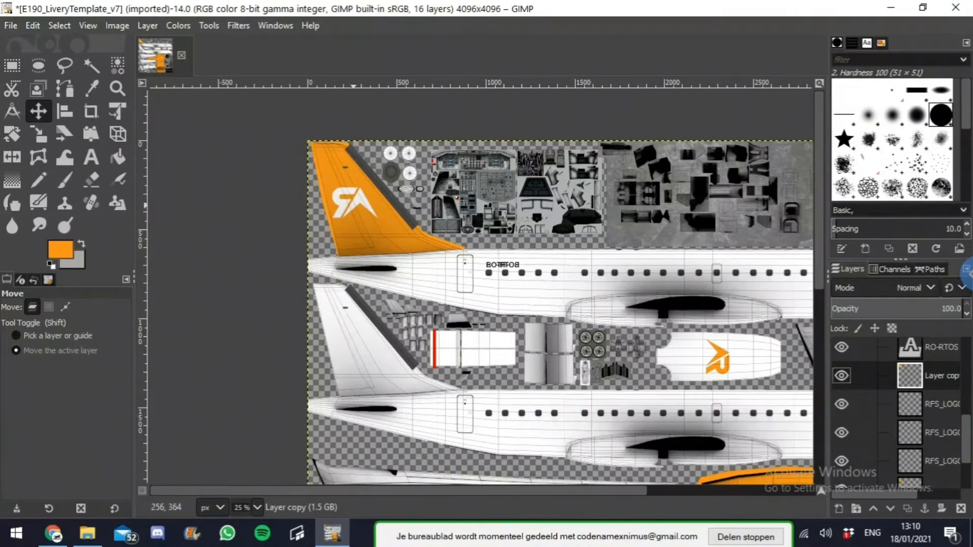
pyautogui.hscroll(2, 353, 205)
pyautogui.scroll(-3, 563, 205)
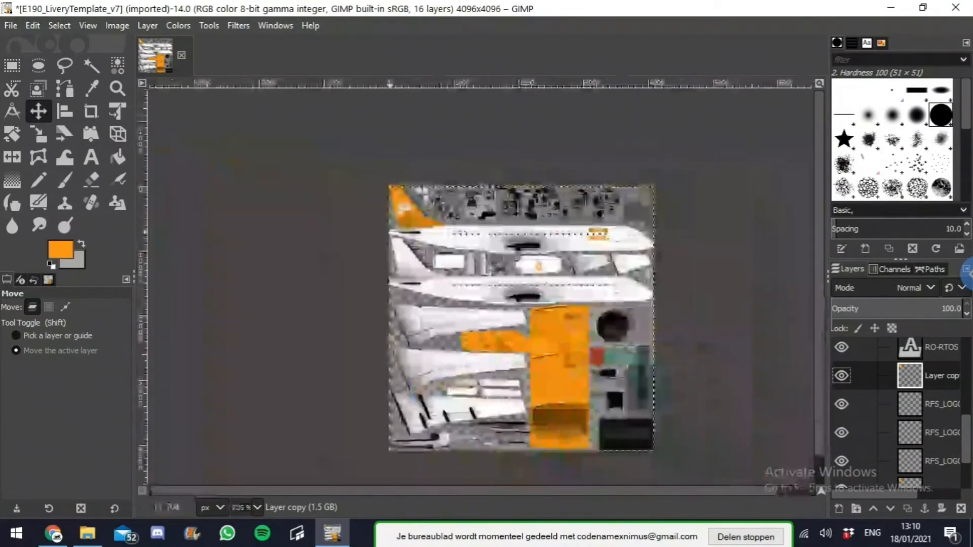
pyautogui.scroll(5, 407, 226)
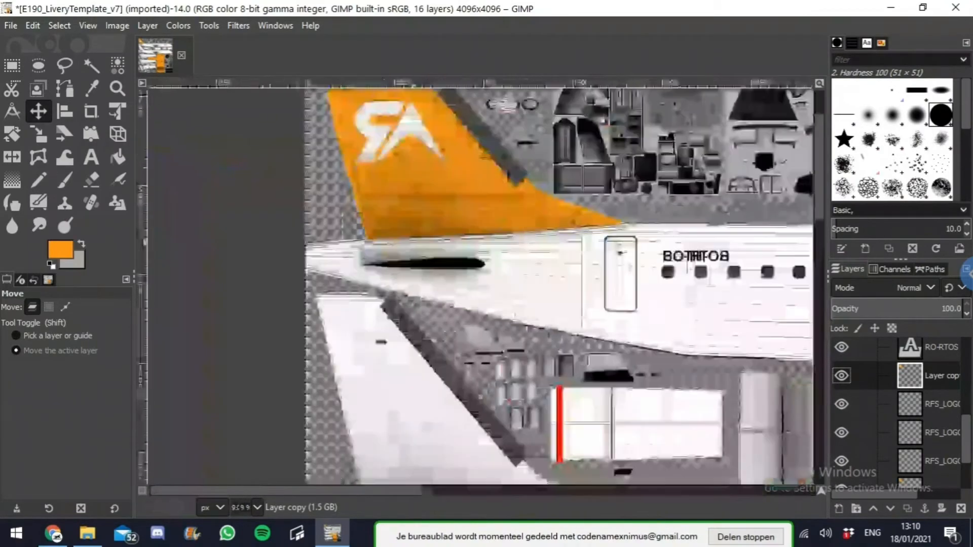
pyautogui.scroll(6, 385, 236)
pyautogui.scroll(1, 385, 236)
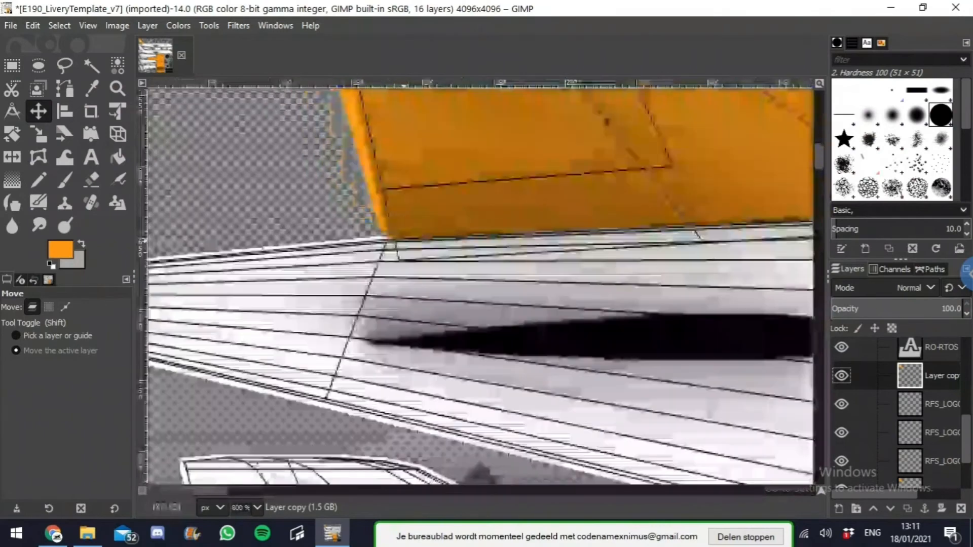
pyautogui.scroll(-12, 385, 236)
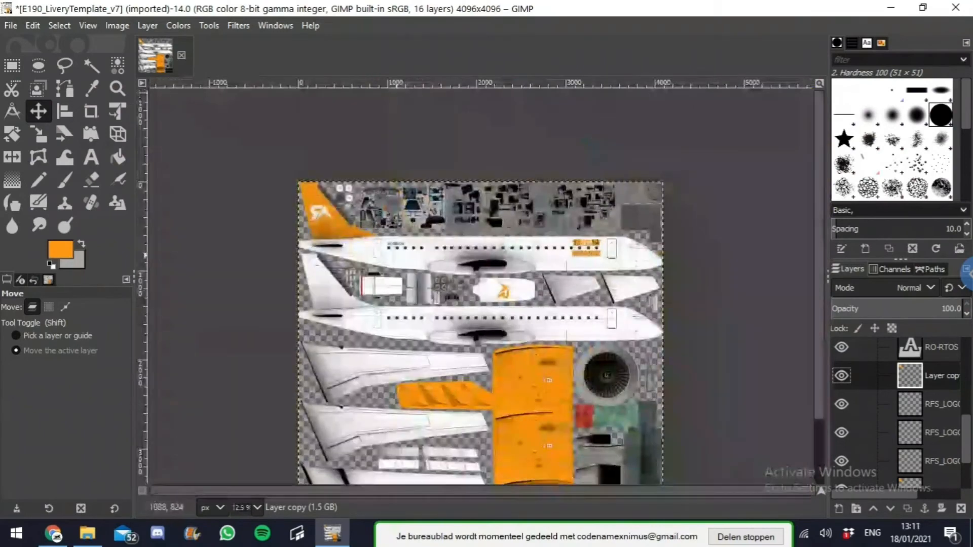
pyautogui.scroll(10, 393, 245)
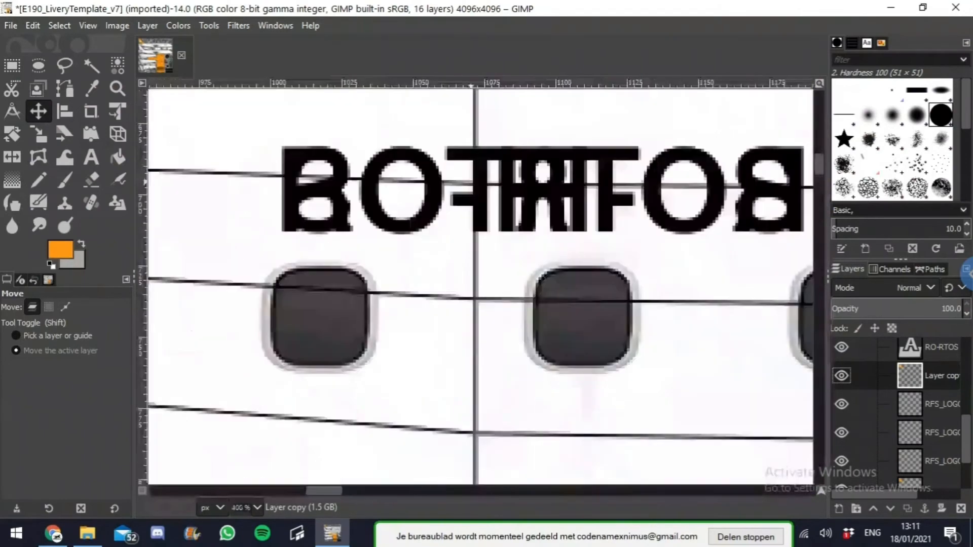
pyautogui.scroll(-4, 393, 246)
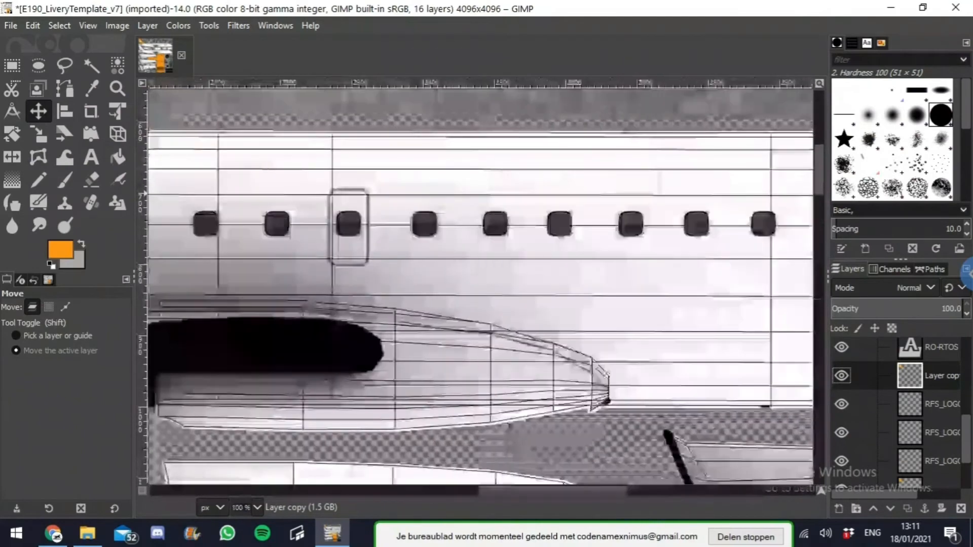
pyautogui.hscroll(6, 620, 222)
pyautogui.hscroll(-4, 619, 222)
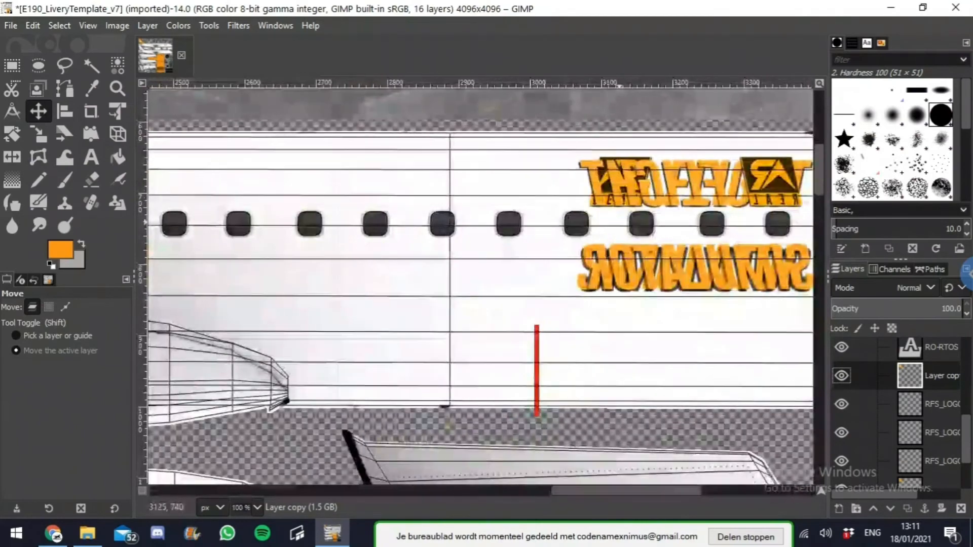
pyautogui.scroll(7, 586, 173)
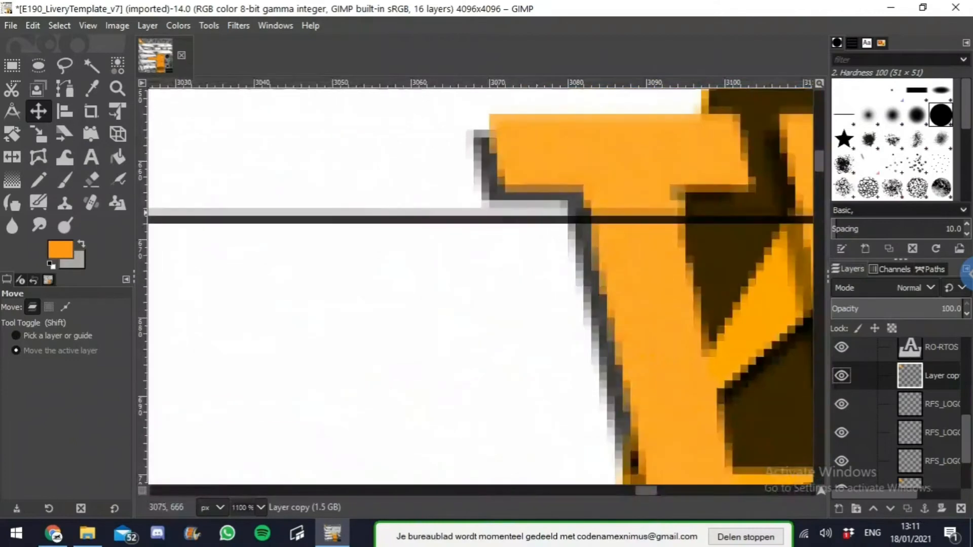
pyautogui.scroll(2, 522, 182)
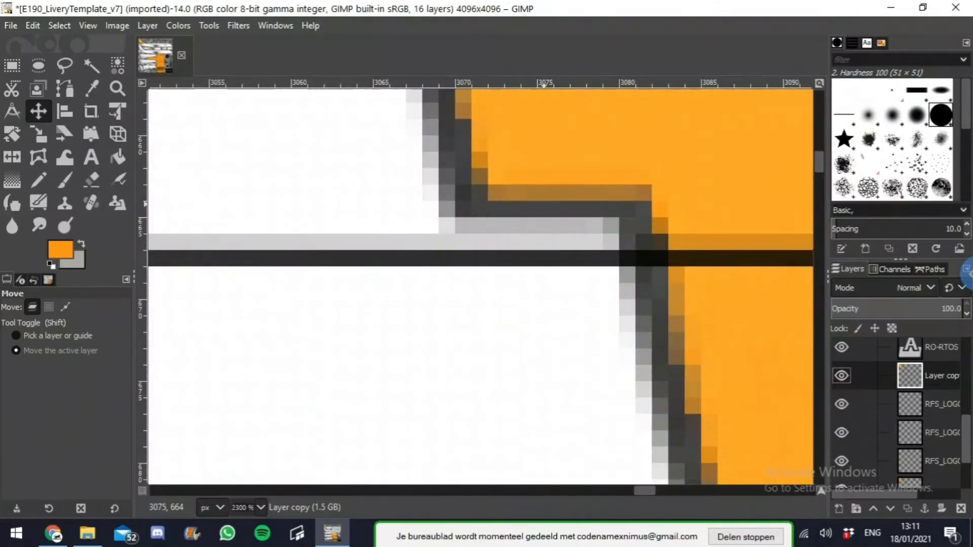
pyautogui.scroll(-9, 544, 203)
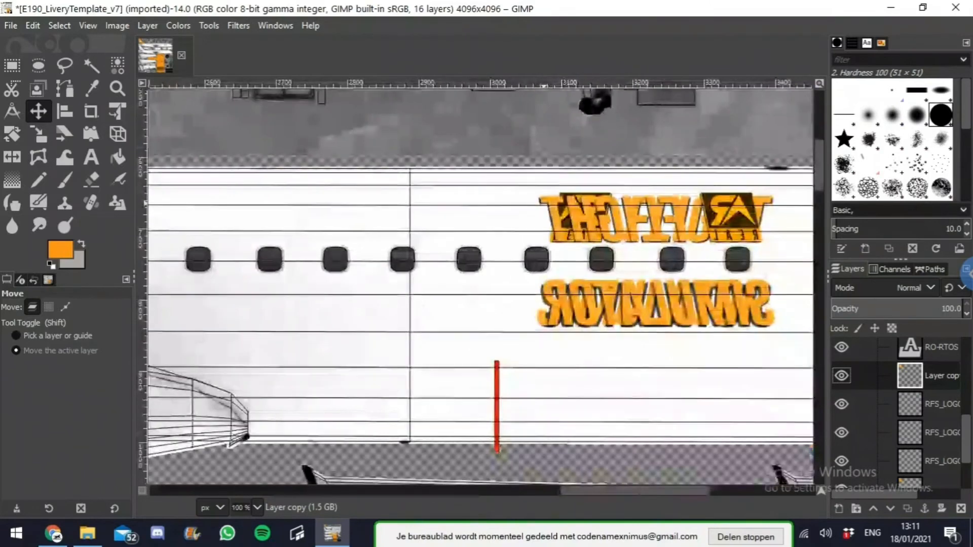
pyautogui.scroll(-6, 544, 203)
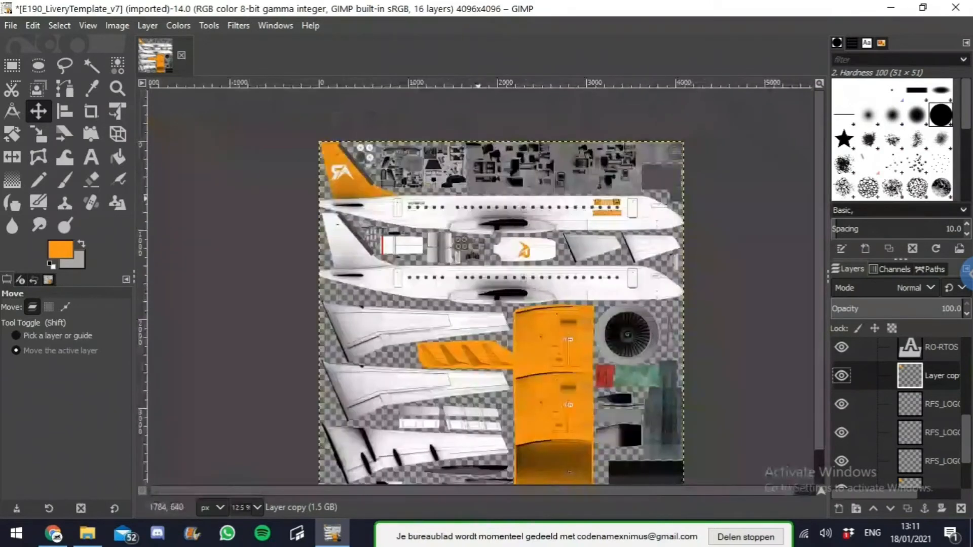
pyautogui.moveTo(478, 198); pyautogui.dragTo(478, 271)
pyautogui.click(65, 307)
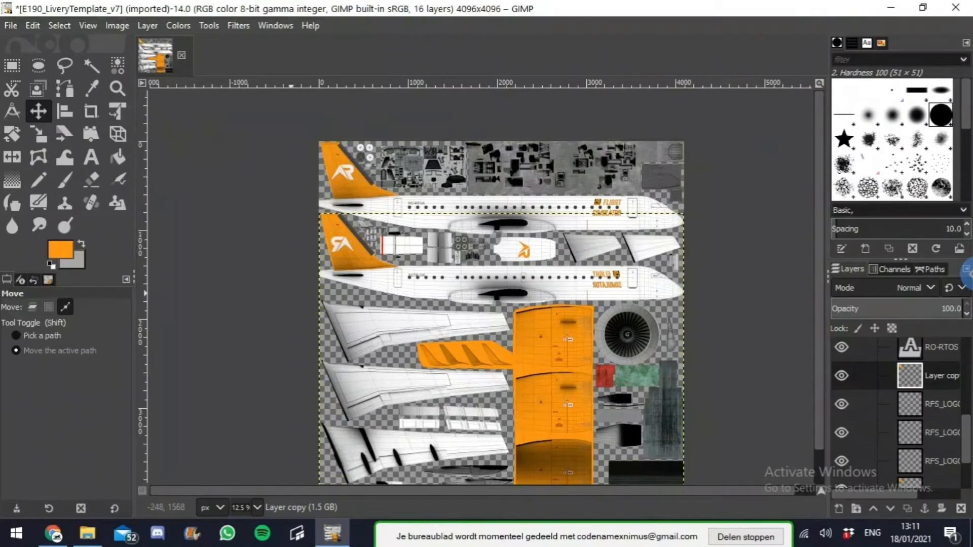
# Step: Nudge the combined mirrored layer upward until the orange base of the lower tail meets the top edge of the fuselage
pyautogui.keyDown('ctrl'); pyautogui.scroll(19, 292, 291); pyautogui.keyUp('ctrl')
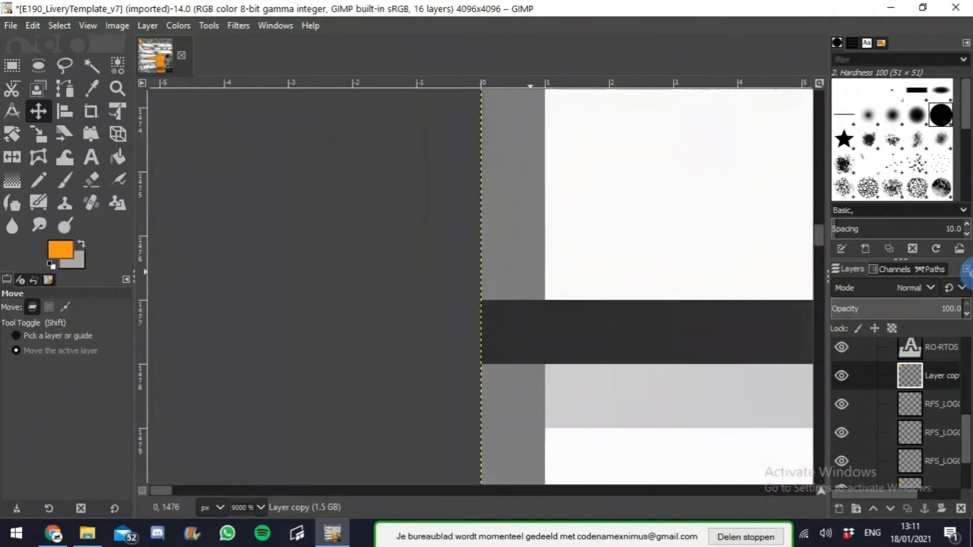
pyautogui.keyDown('ctrl'); pyautogui.scroll(-8, 292, 291); pyautogui.keyUp('ctrl')
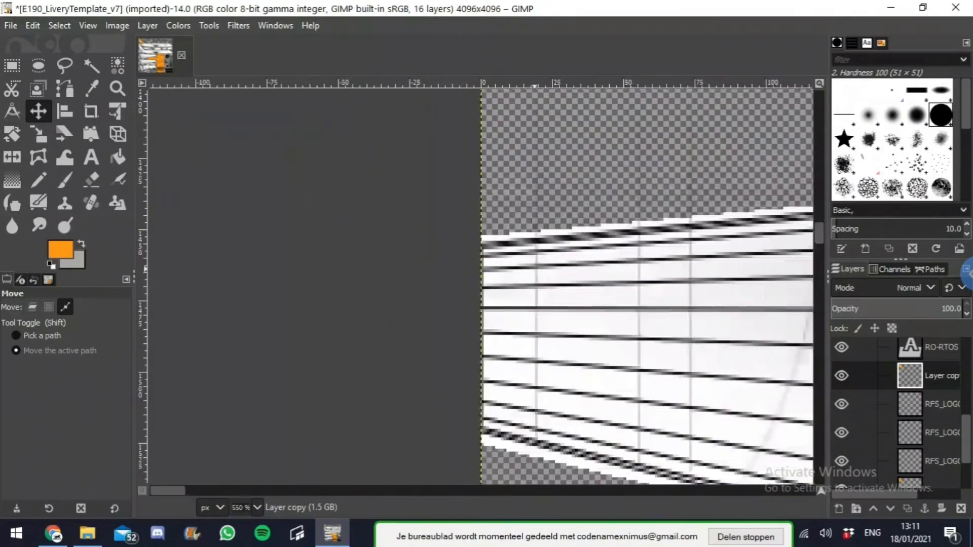
pyautogui.scroll(-5, 292, 291)
pyautogui.keyDown('ctrl'); pyautogui.scroll(12, 484, 256); pyautogui.keyUp('ctrl')
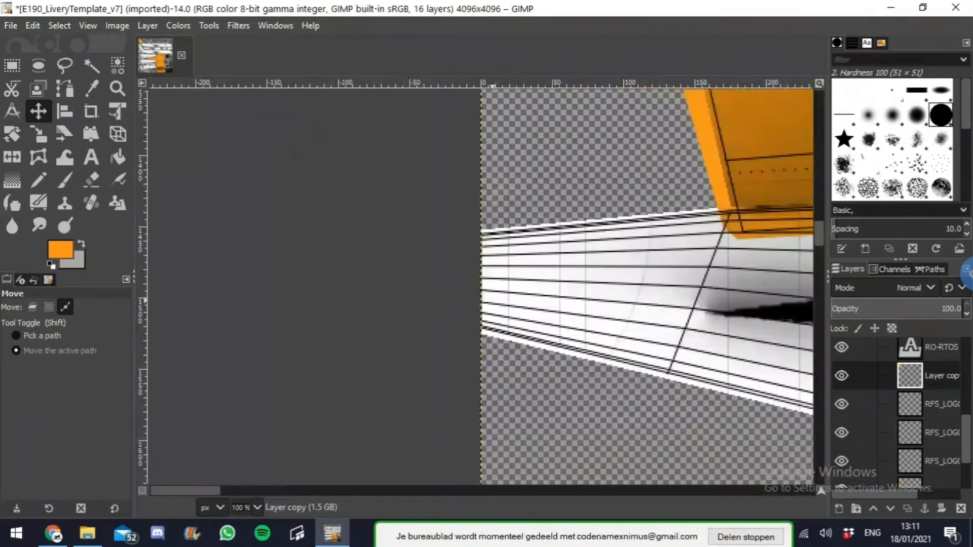
pyautogui.keyDown('ctrl'); pyautogui.scroll(-5, 484, 256); pyautogui.keyUp('ctrl')
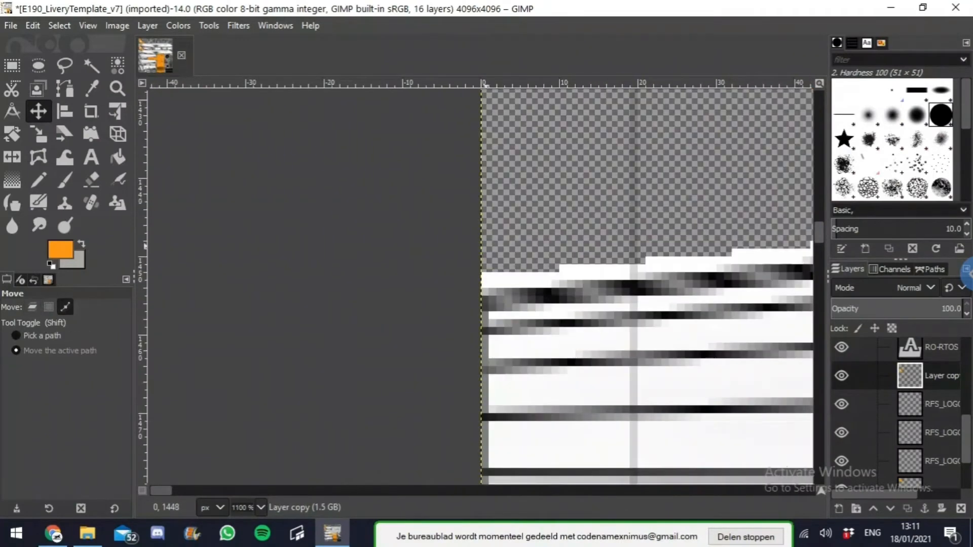
pyautogui.keyDown('ctrl'); pyautogui.scroll(1, 482, 256); pyautogui.keyUp('ctrl')
pyautogui.keyDown('ctrl'); pyautogui.scroll(-9, 481, 256); pyautogui.keyUp('ctrl')
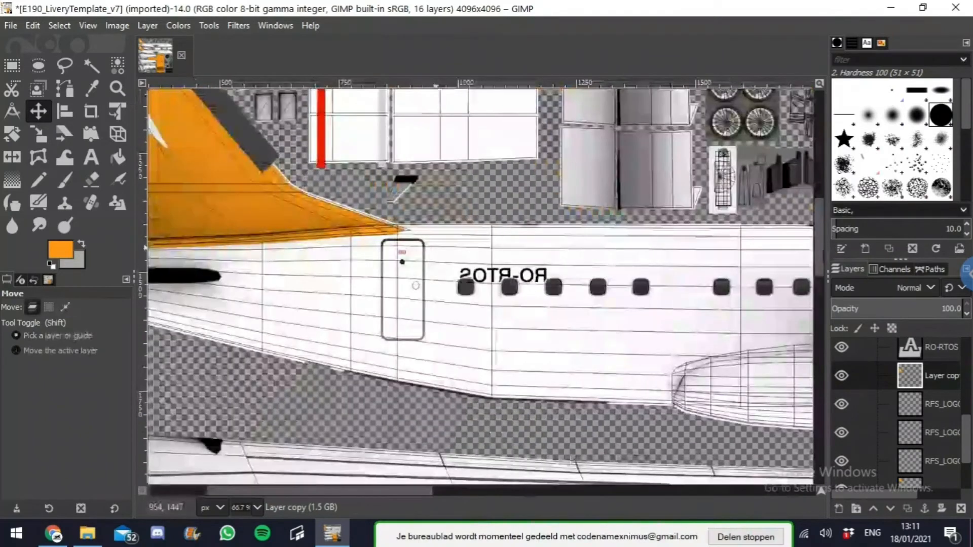
pyautogui.press('ctrl')
pyautogui.keyDown('ctrl'); pyautogui.scroll(7, 278, 228); pyautogui.keyUp('ctrl')
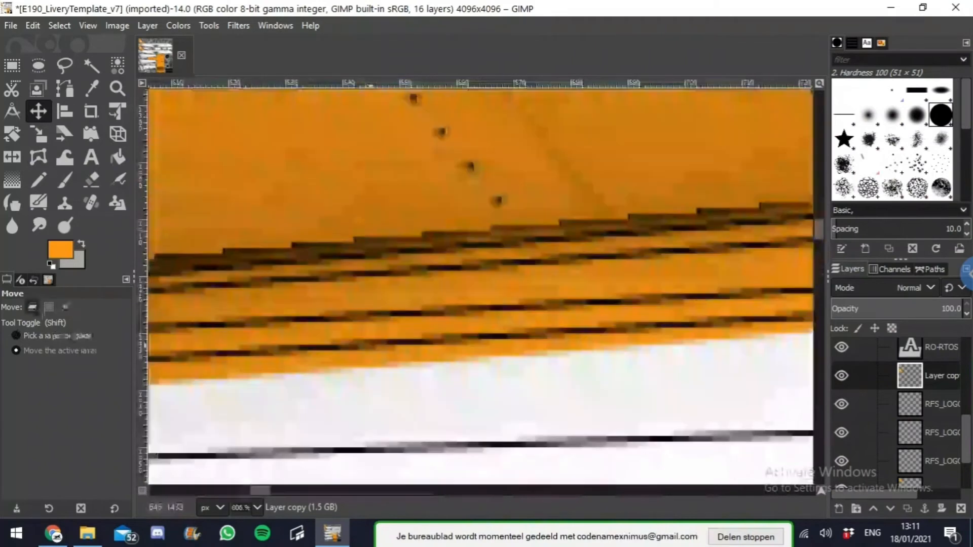
pyautogui.moveTo(371, 261); pyautogui.dragTo(377, 221)
pyautogui.keyDown('shift'); pyautogui.scroll(3, 404, 291); pyautogui.keyUp('shift')
pyautogui.keyDown('ctrl'); pyautogui.scroll(-4, 404, 292); pyautogui.keyUp('ctrl')
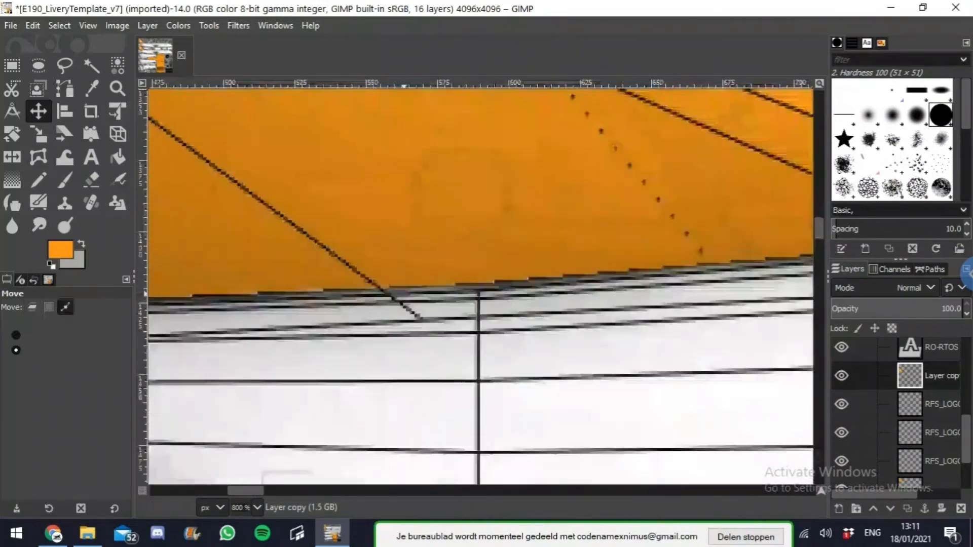
pyautogui.keyDown('shift'); pyautogui.scroll(3, 403, 292); pyautogui.keyUp('shift')
pyautogui.hscroll(-4, 482, 287)
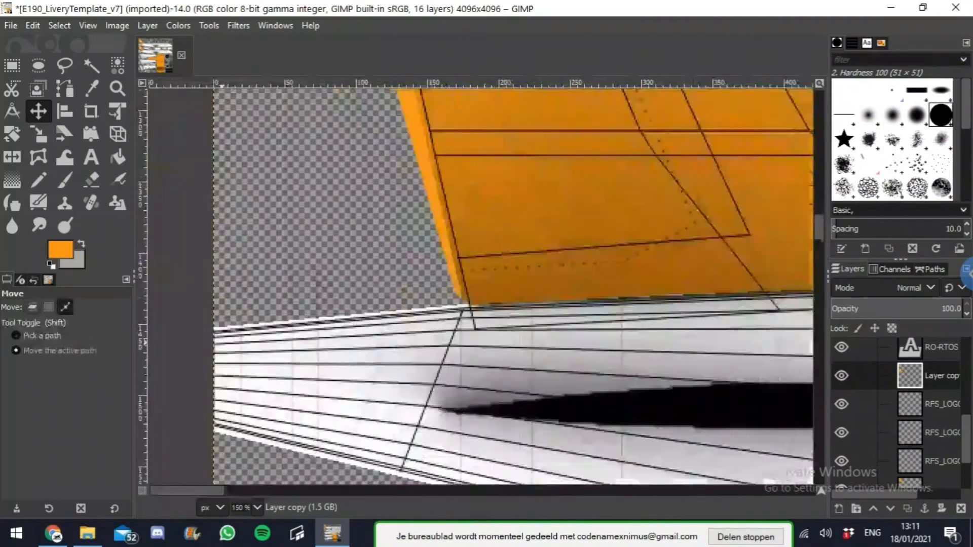
pyautogui.keyDown('ctrl'); pyautogui.scroll(2, 481, 286); pyautogui.keyUp('ctrl')
pyautogui.keyDown('ctrl'); pyautogui.scroll(-11, 482, 286); pyautogui.keyUp('ctrl')
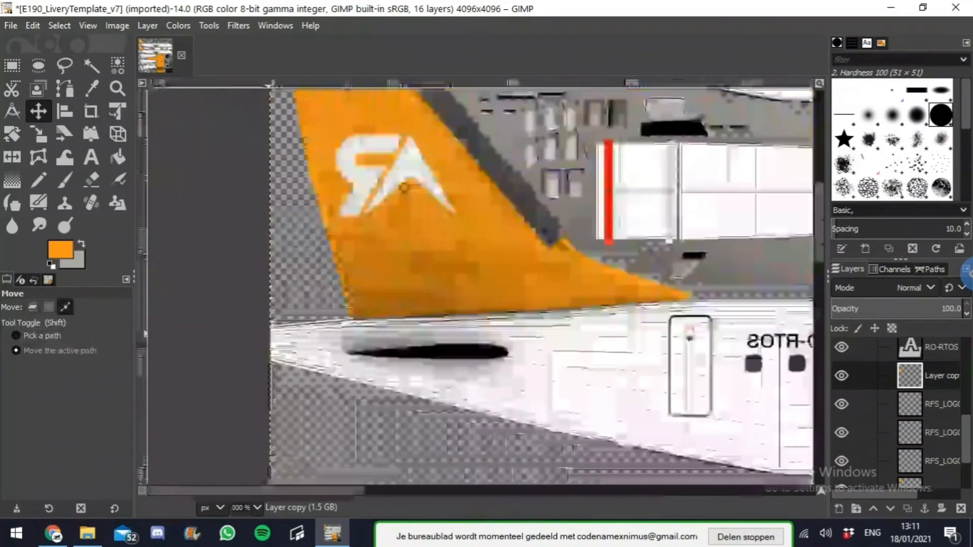
# Step: Compare the mirrored FLIGHT SIMULATOR logo on the lower fuselage with the original on the upper fuselage at pixel level
pyautogui.keyDown('ctrl'); pyautogui.scroll(13, 631, 344); pyautogui.keyUp('ctrl')
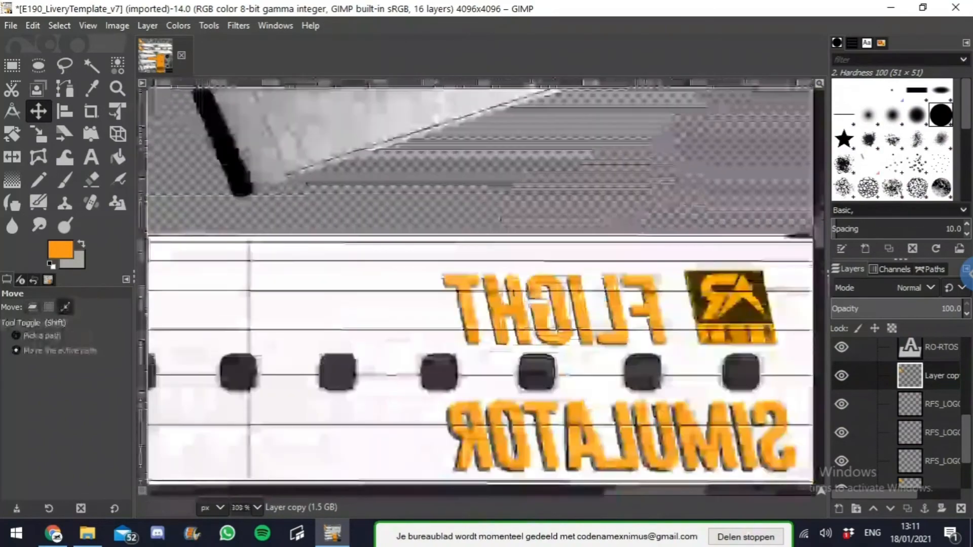
pyautogui.keyDown('ctrl'); pyautogui.scroll(1, 462, 314); pyautogui.keyUp('ctrl')
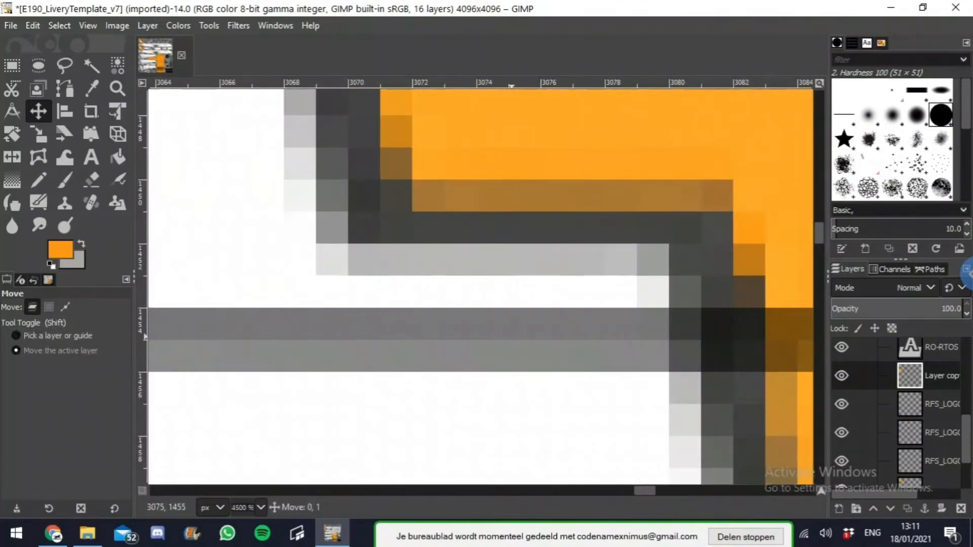
pyautogui.keyDown('ctrl'); pyautogui.scroll(-3, 522, 339); pyautogui.keyUp('ctrl')
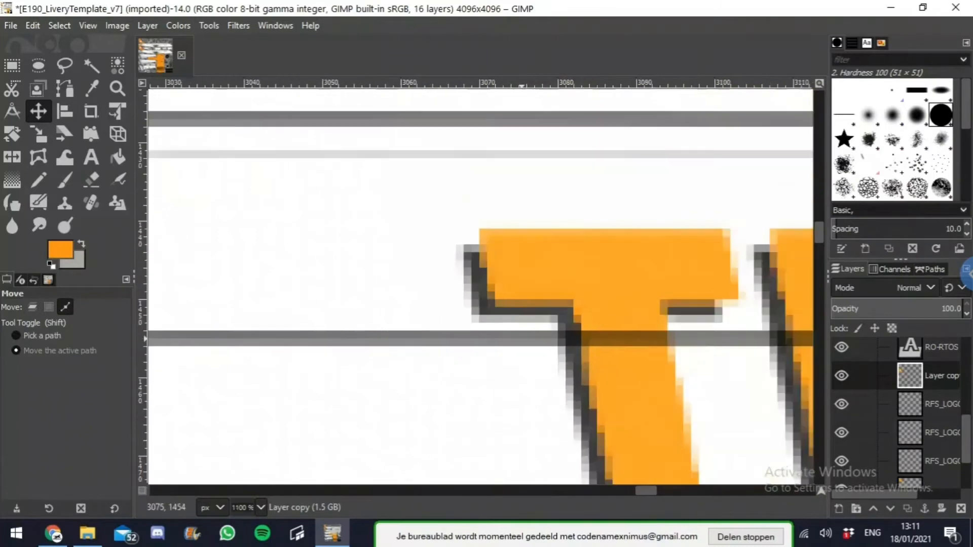
pyautogui.scroll(5, 523, 345)
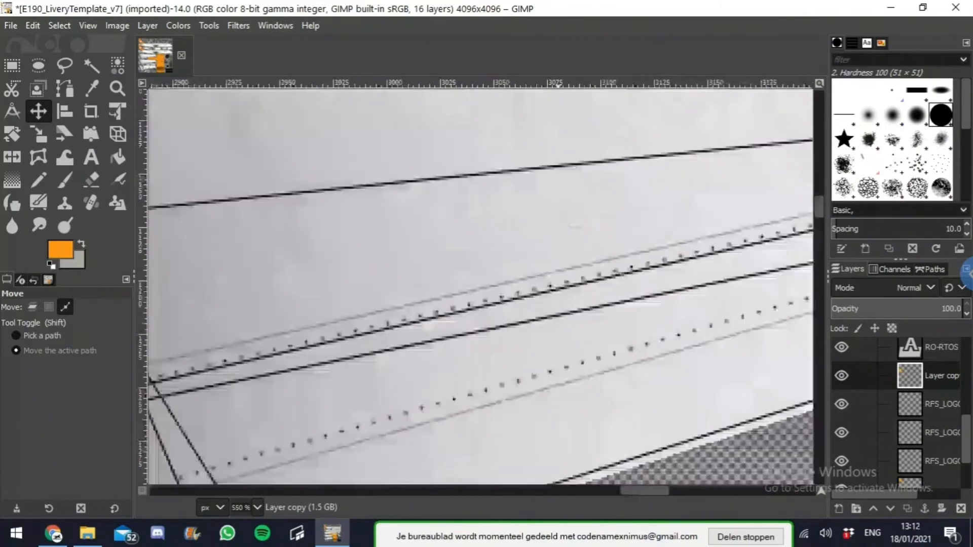
pyautogui.keyDown('ctrl'); pyautogui.scroll(-1, 558, 341); pyautogui.keyUp('ctrl')
pyautogui.scroll(4, 558, 341)
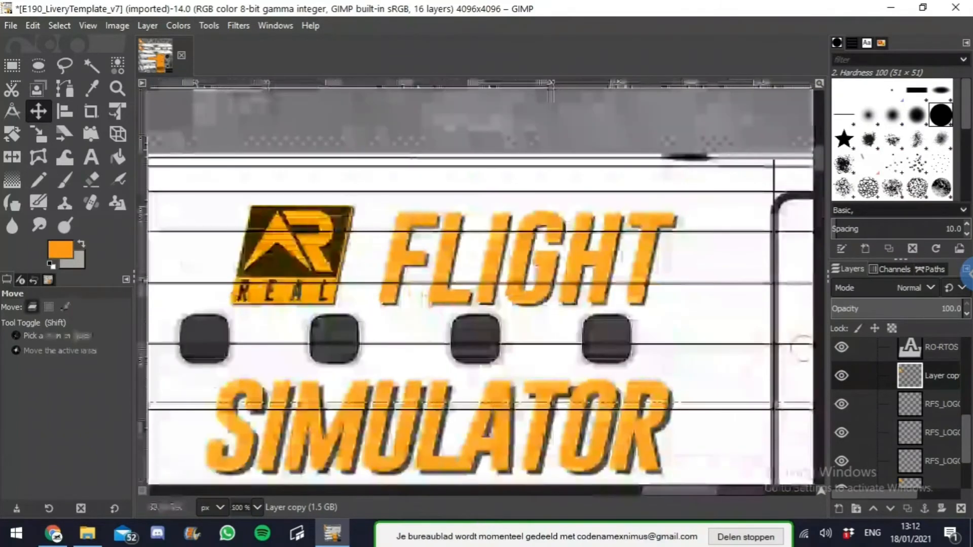
pyautogui.keyDown('ctrl'); pyautogui.scroll(6, 630, 262); pyautogui.keyUp('ctrl')
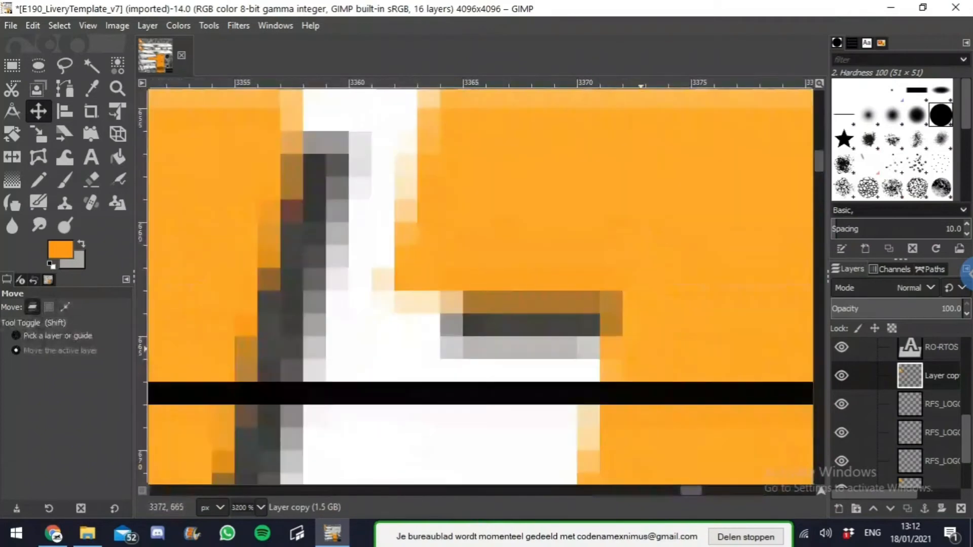
pyautogui.keyDown('ctrl'); pyautogui.scroll(-5, 600, 356); pyautogui.keyUp('ctrl')
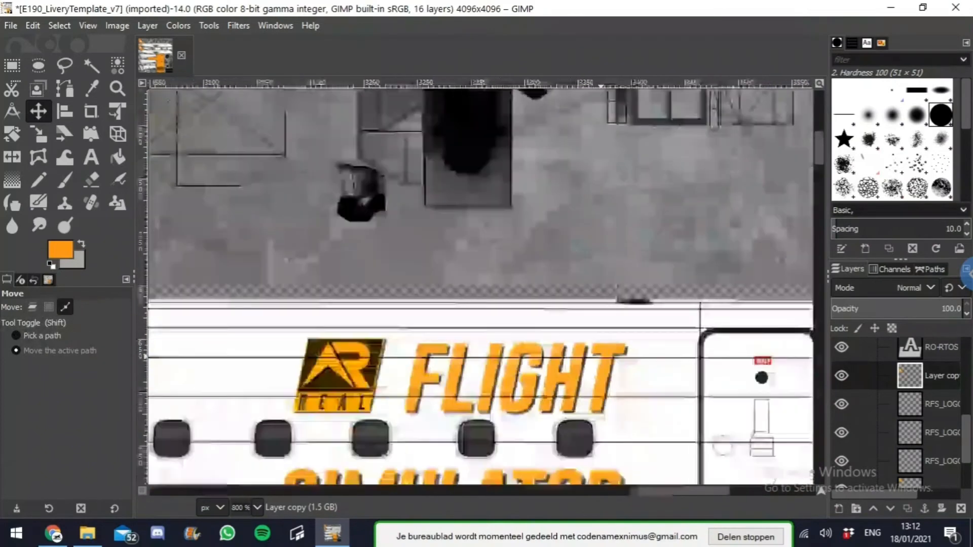
pyautogui.scroll(-7, 600, 356)
pyautogui.scroll(9, 600, 356)
pyautogui.scroll(-2, 600, 356)
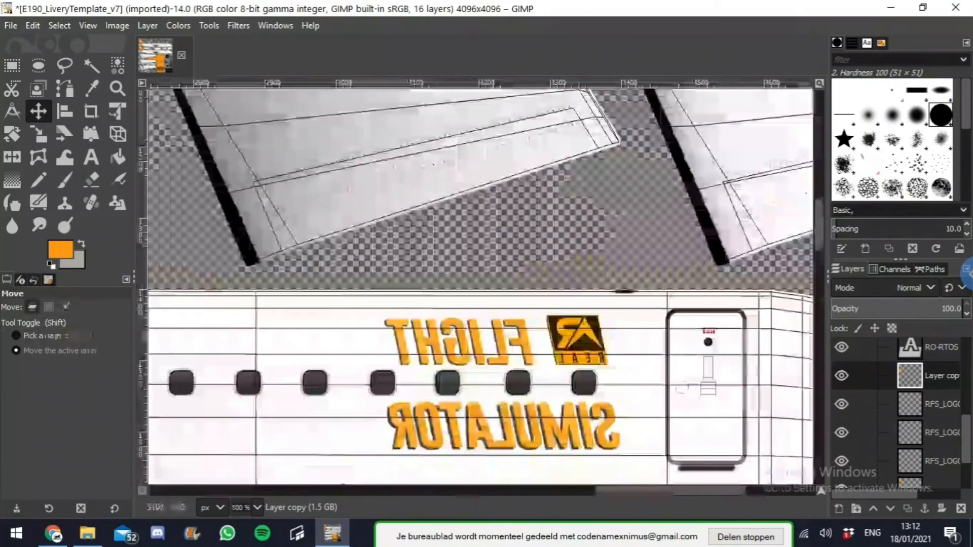
pyautogui.keyDown('ctrl'); pyautogui.scroll(11, 369, 322); pyautogui.keyUp('ctrl')
pyautogui.scroll(-4, 558, 394)
pyautogui.keyDown('ctrl'); pyautogui.scroll(-5, 560, 395); pyautogui.keyUp('ctrl')
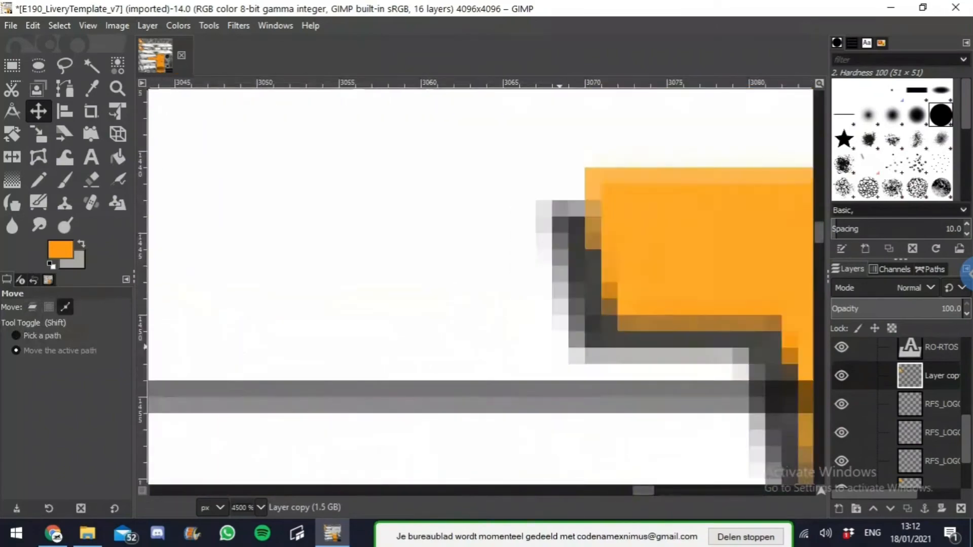
# Step: Examine the tails, registrations and logos of both fuselage sides across the whole livery sheet
pyautogui.keyDown('ctrl'); pyautogui.scroll(-7, 482, 284); pyautogui.keyUp('ctrl')
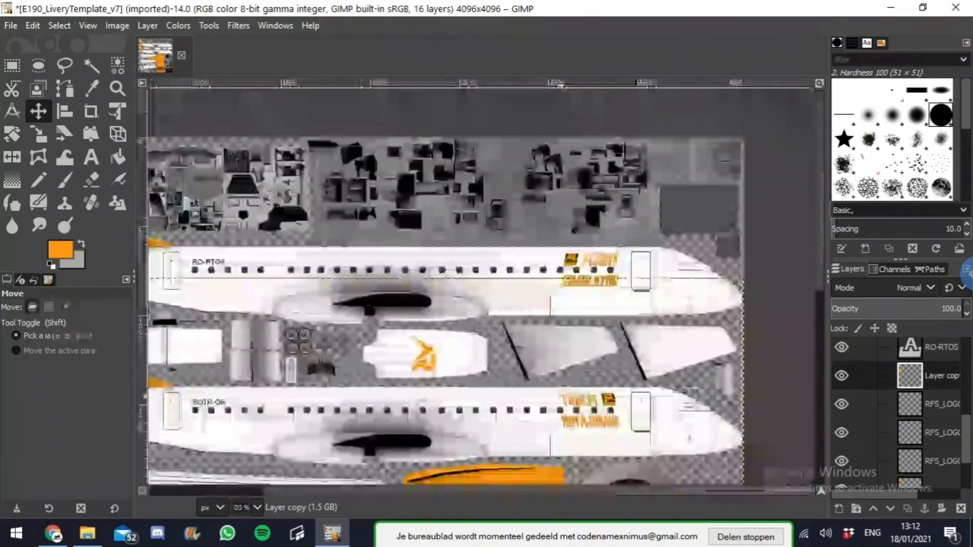
pyautogui.keyDown('ctrl'); pyautogui.scroll(-1, 456, 392); pyautogui.keyUp('ctrl')
pyautogui.keyDown('ctrl'); pyautogui.scroll(8, 228, 421); pyautogui.keyUp('ctrl')
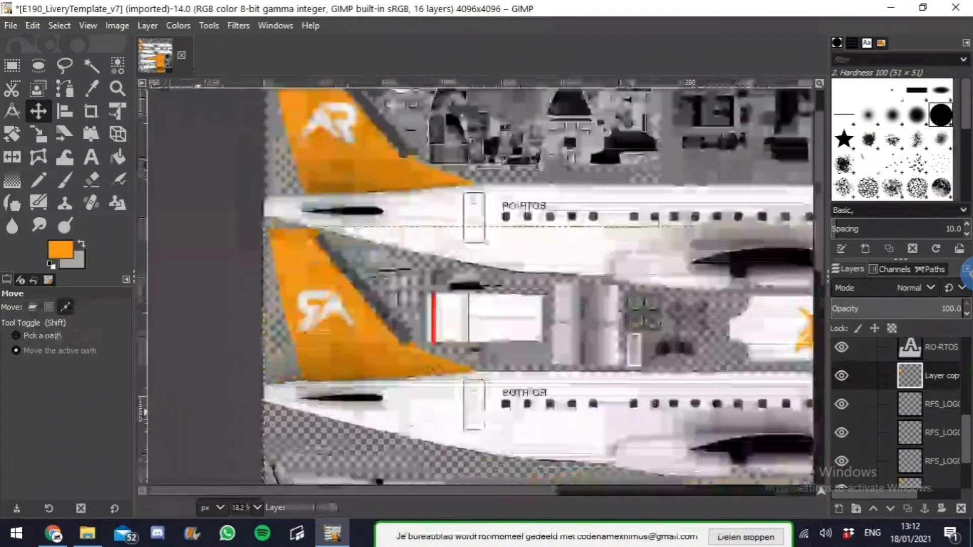
pyautogui.keyDown('ctrl'); pyautogui.scroll(3, 482, 355); pyautogui.keyUp('ctrl')
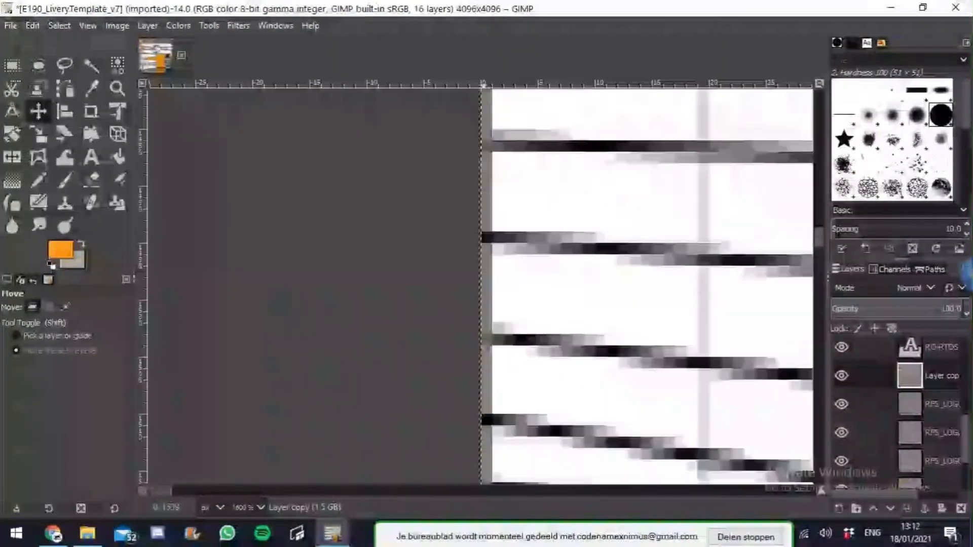
pyautogui.keyDown('ctrl'); pyautogui.scroll(-12, 482, 324); pyautogui.keyUp('ctrl')
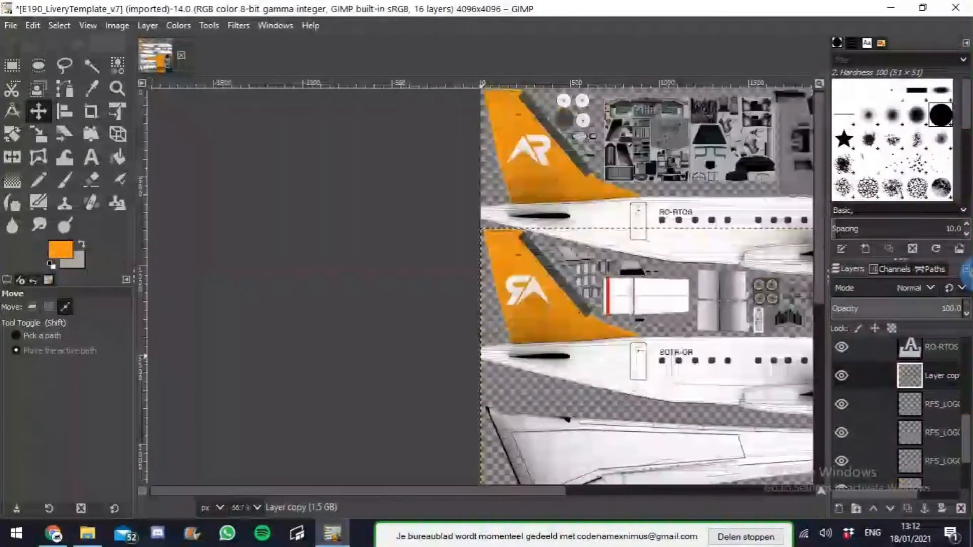
pyautogui.keyDown('ctrl'); pyautogui.scroll(-3, 482, 324); pyautogui.keyUp('ctrl')
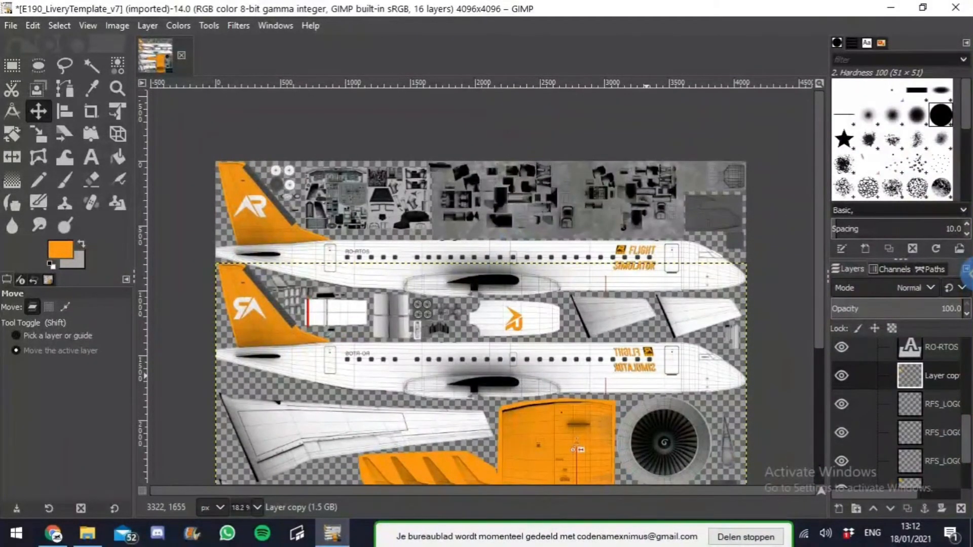
pyautogui.scroll(-5, 524, 313)
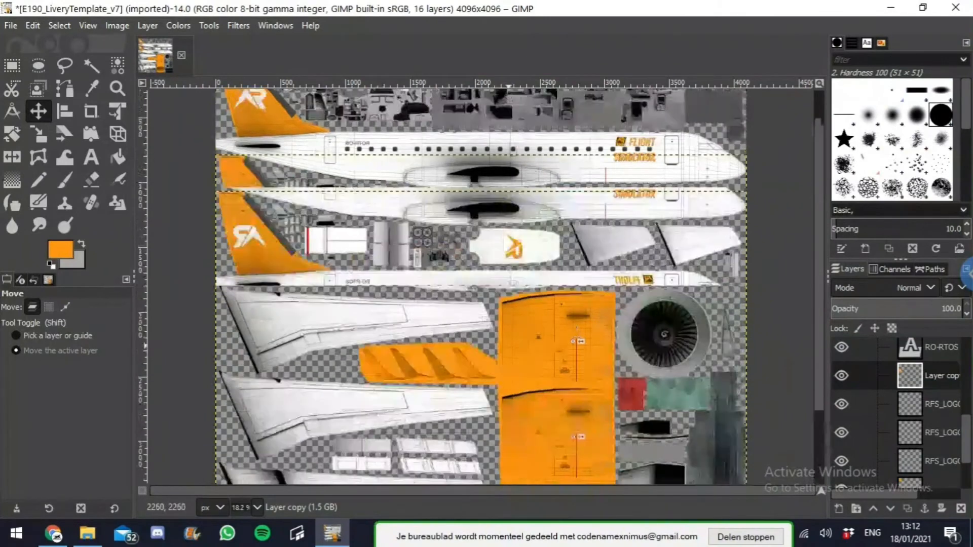
pyautogui.scroll(3, 481, 287)
pyautogui.scroll(1, 897, 405)
# Step: Hide the E190 template group and the UV layer, leaving only the livery artwork on the transparent background
pyautogui.scroll(3, 900, 413)
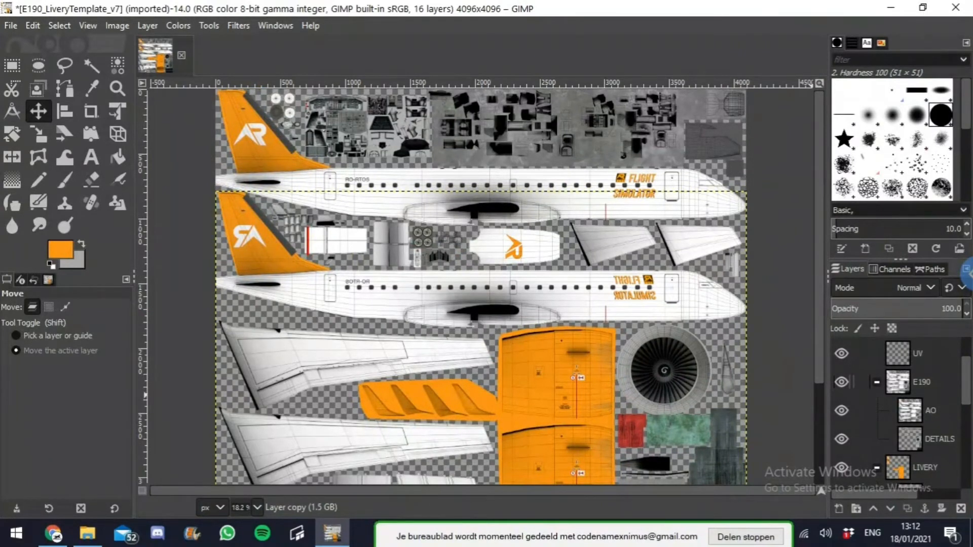
pyautogui.click(841, 382)
pyautogui.scroll(1, 897, 405)
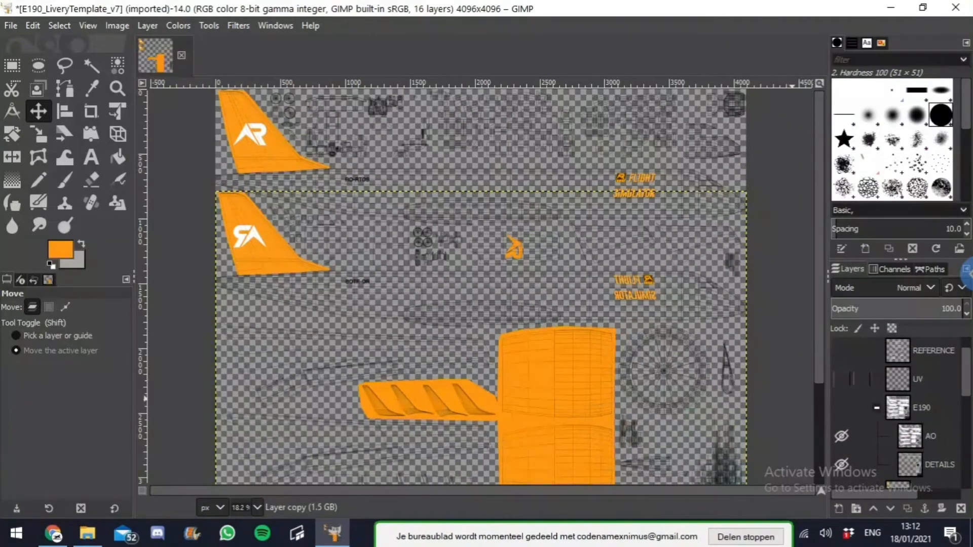
pyautogui.scroll(-3, 897, 410)
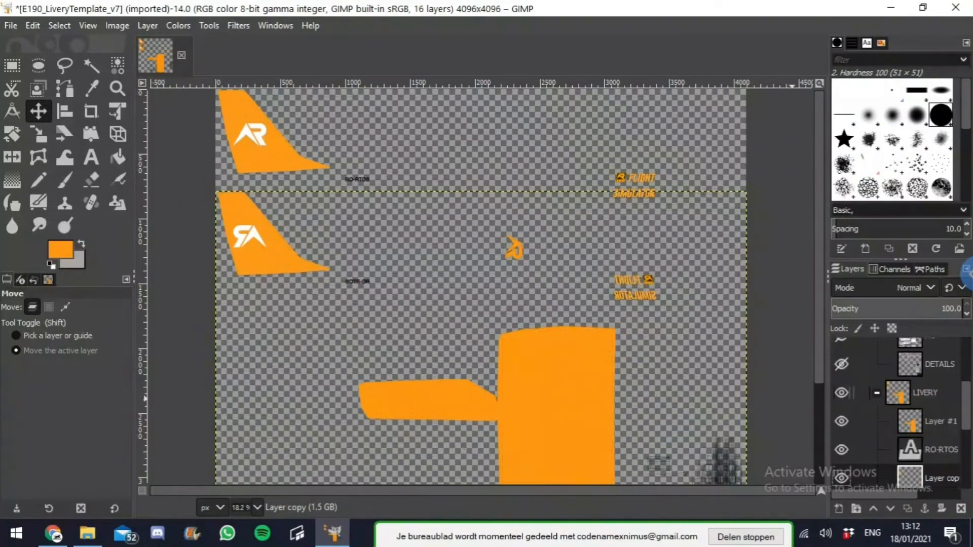
pyautogui.scroll(-5, 897, 411)
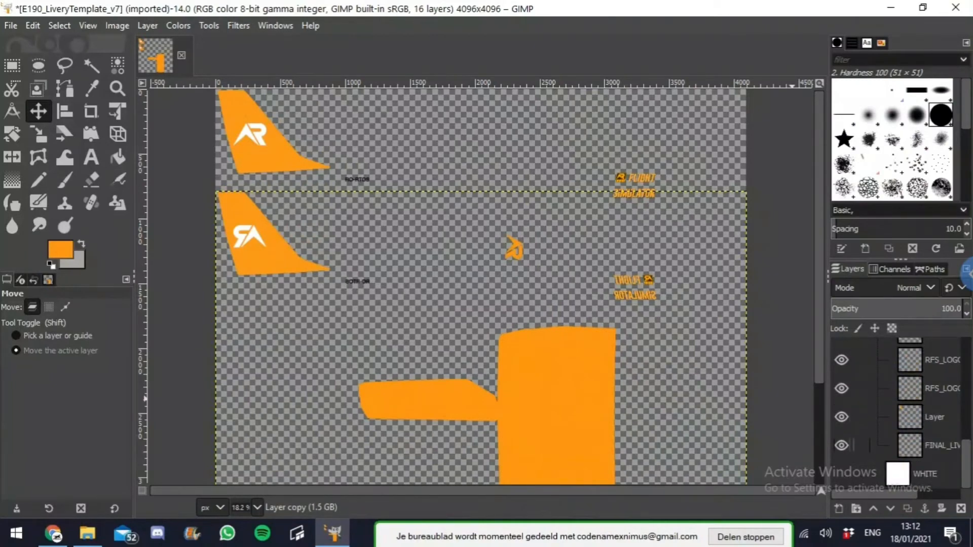
pyautogui.scroll(-3, 505, 253)
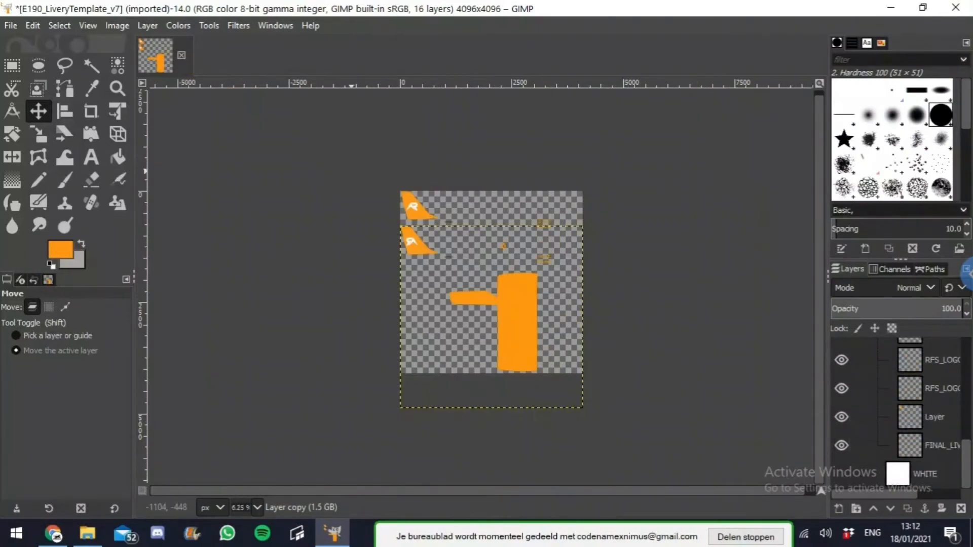
# Step: Inspect the small black mark at the image's upper edge by toggling the visibility of the FINAL_LIV layer
pyautogui.scroll(20, 351, 171)
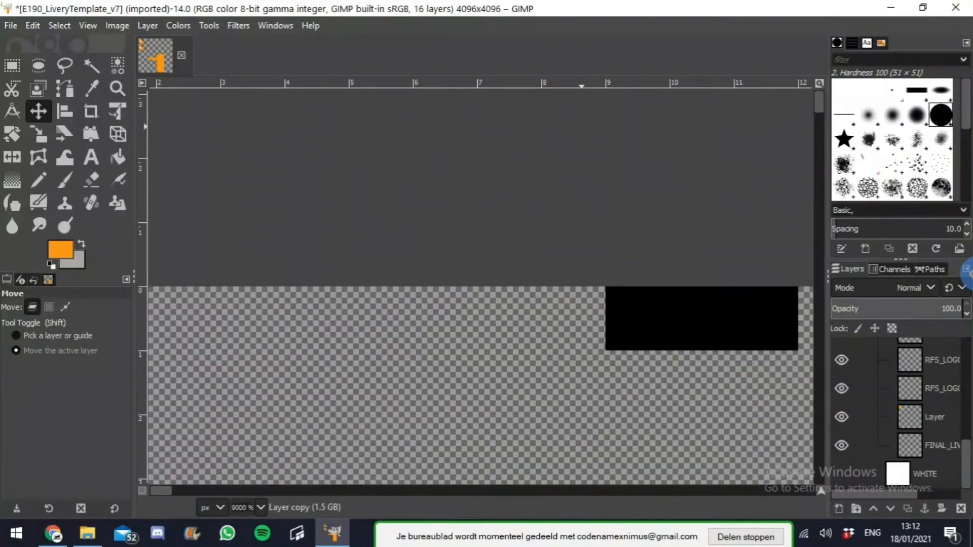
pyautogui.scroll(-3, 520, 219)
pyautogui.scroll(-2, 607, 246)
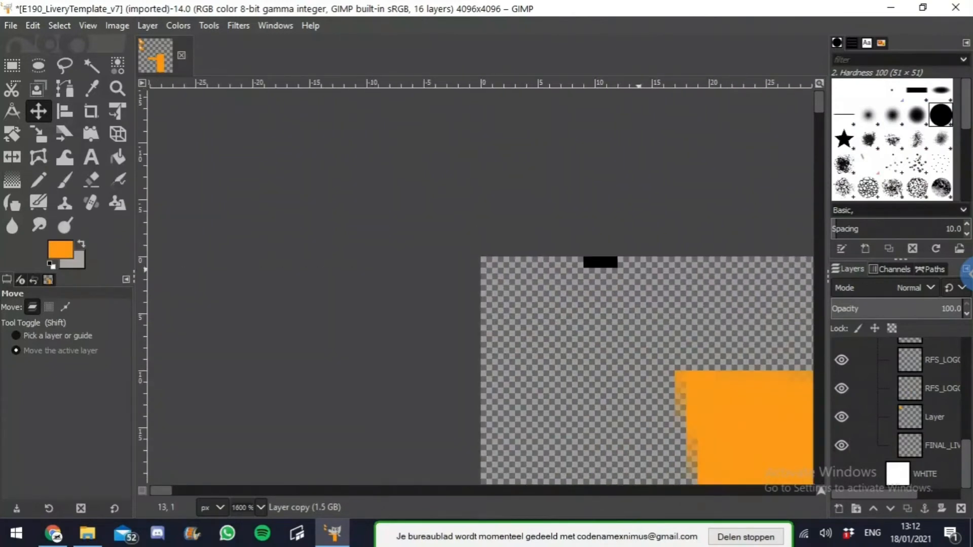
pyautogui.scroll(7, 607, 246)
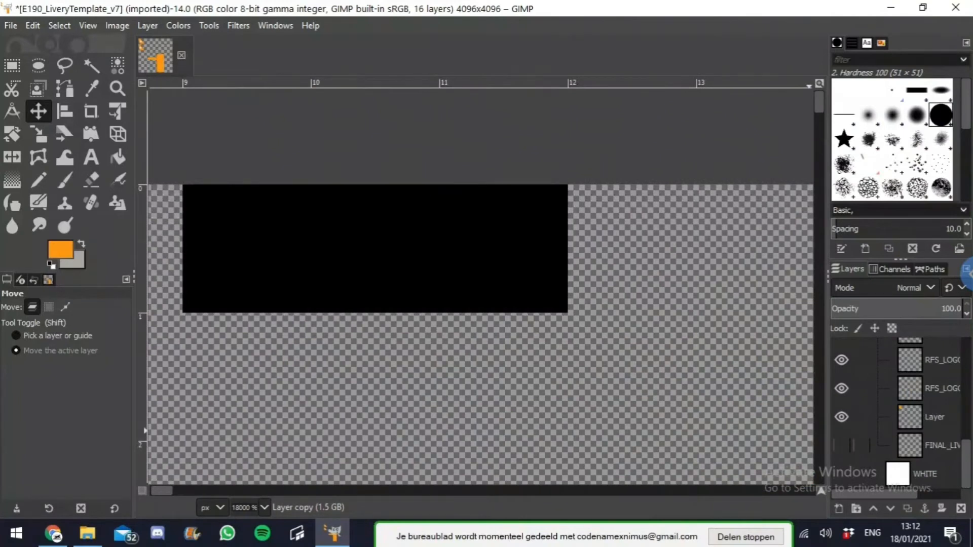
pyautogui.scroll(-4, 596, 362)
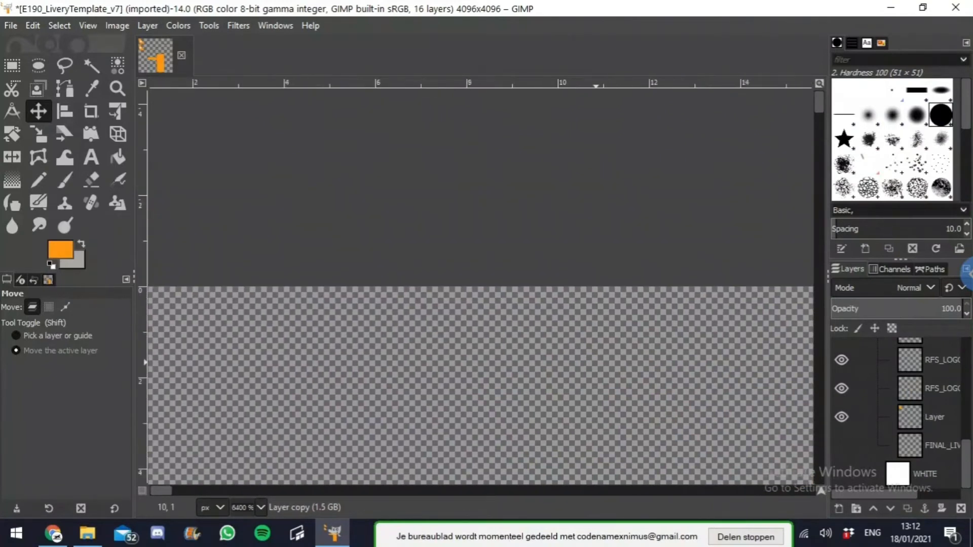
pyautogui.scroll(-1, 596, 361)
pyautogui.click(841, 445)
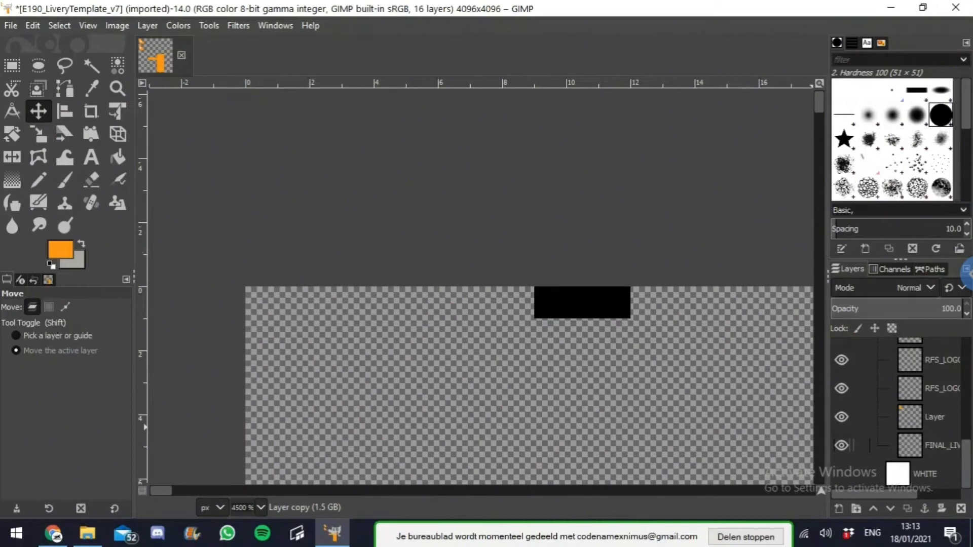
pyautogui.click(841, 445)
pyautogui.click(842, 445)
pyautogui.scroll(-12, 431, 189)
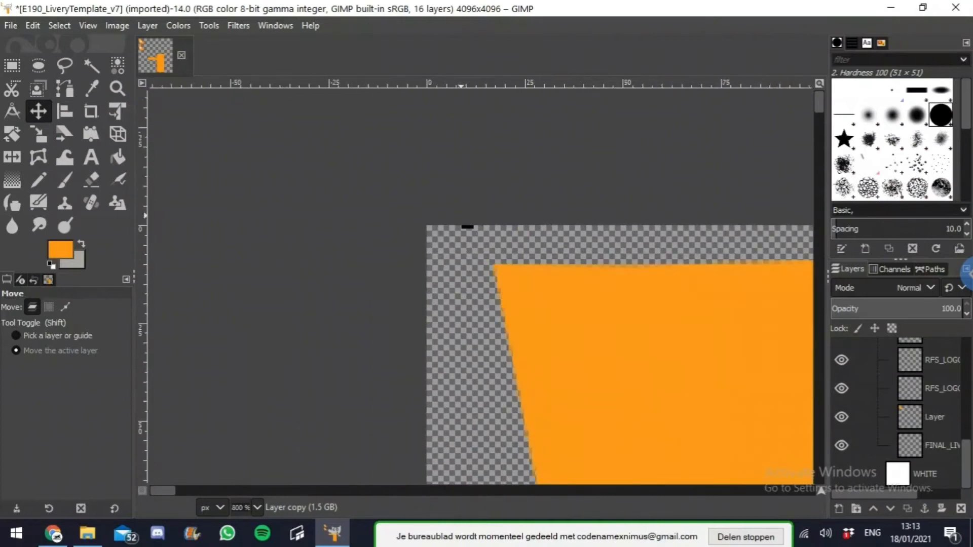
pyautogui.scroll(-2, 461, 172)
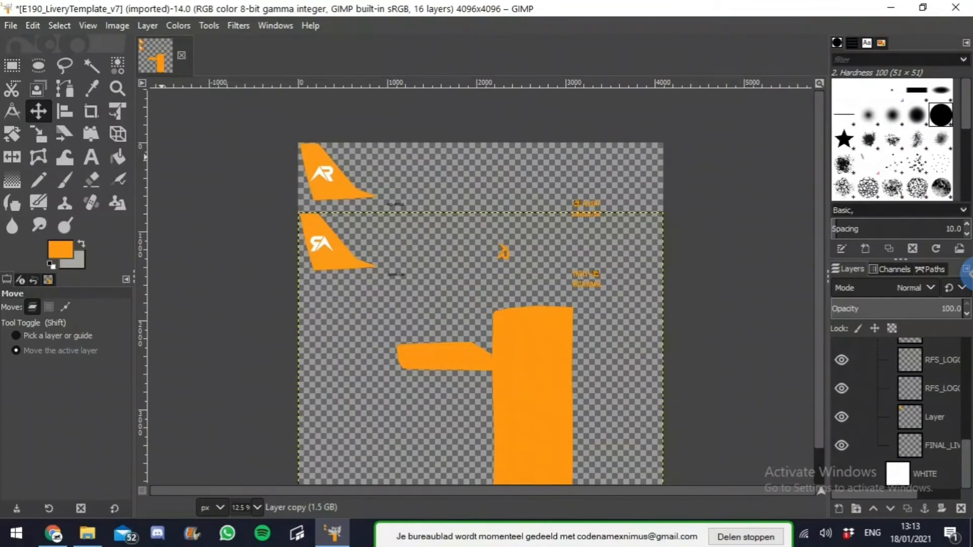
# Step: Start an image export to the Dropbox folder and change the file's base name to E190_rortos test livery_v7
pyautogui.hotkey('alt', 'f')
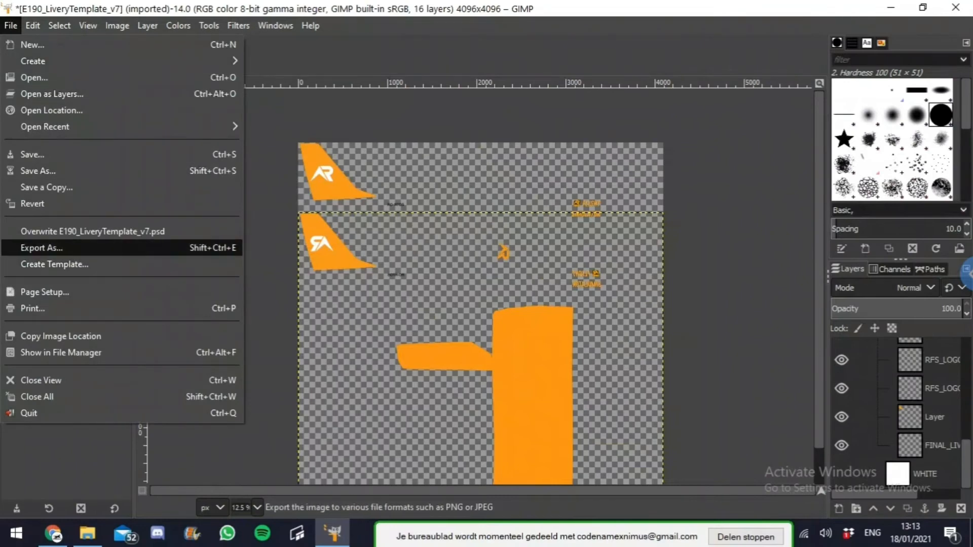
pyautogui.press('Return')
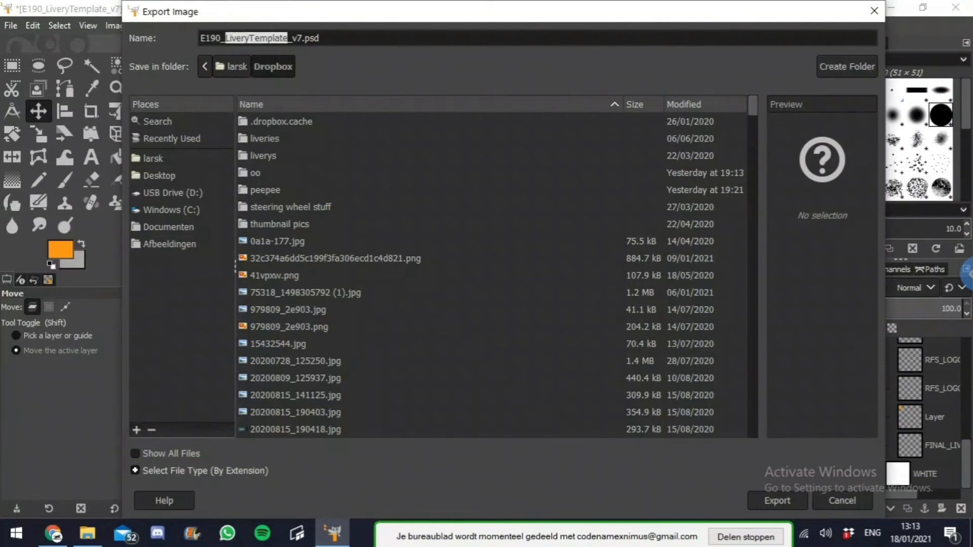
pyautogui.write('rortos tes')
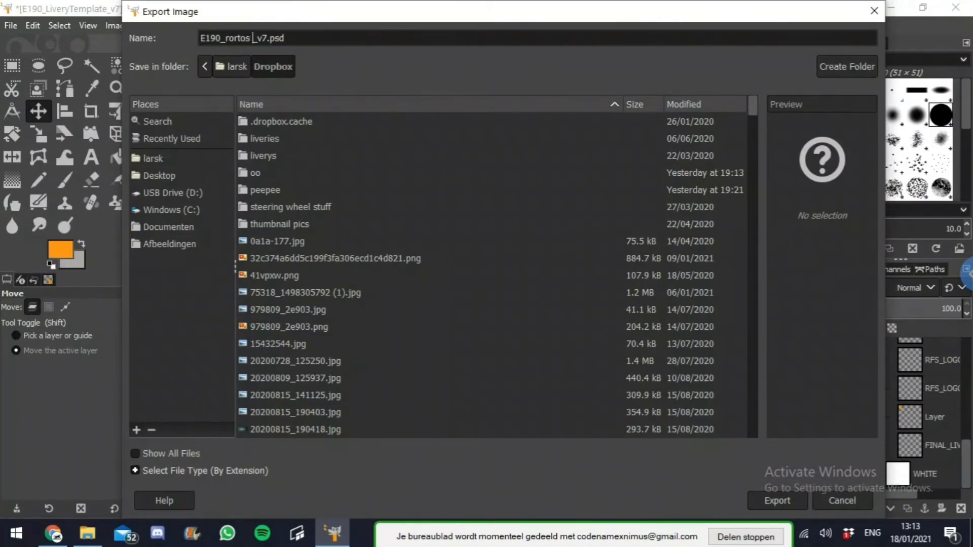
pyautogui.write('t livery')
# Step: Set the export file type to PNG image and export the livery with the offered PNG options
pyautogui.click(204, 471)
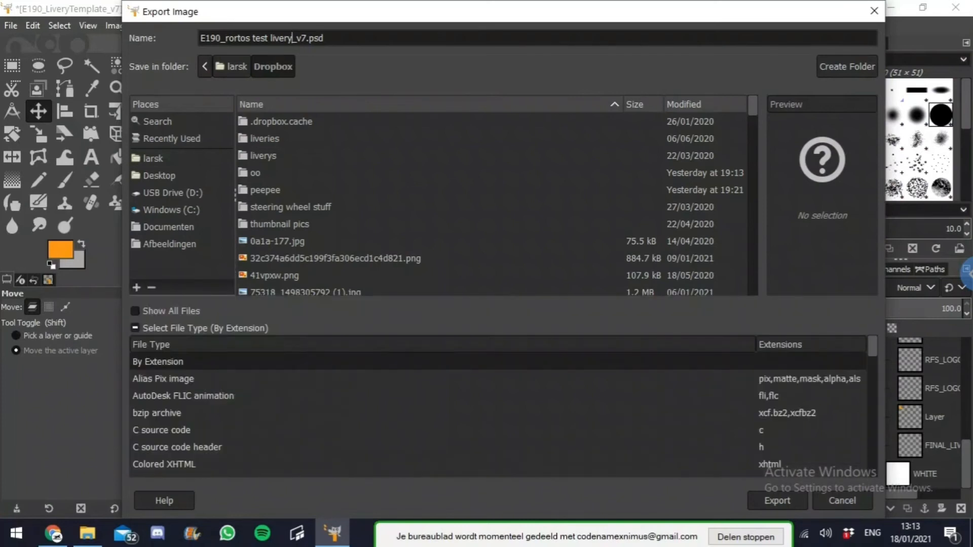
pyautogui.scroll(-5, 499, 410)
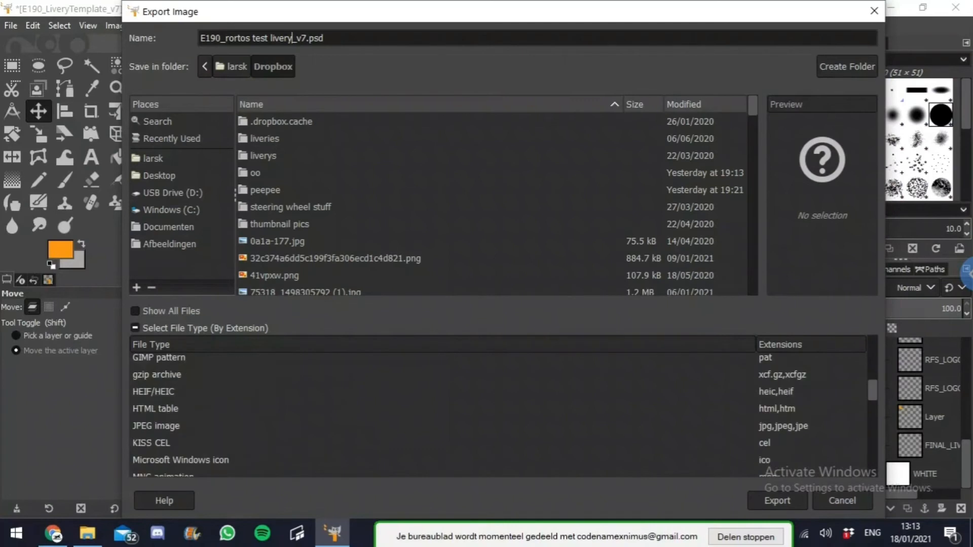
pyautogui.scroll(-4, 500, 411)
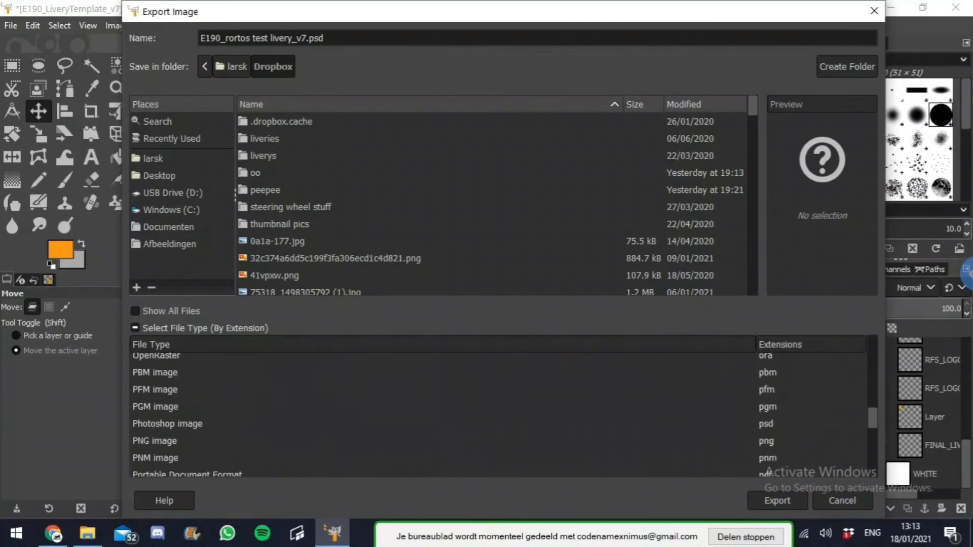
pyautogui.click(154, 441)
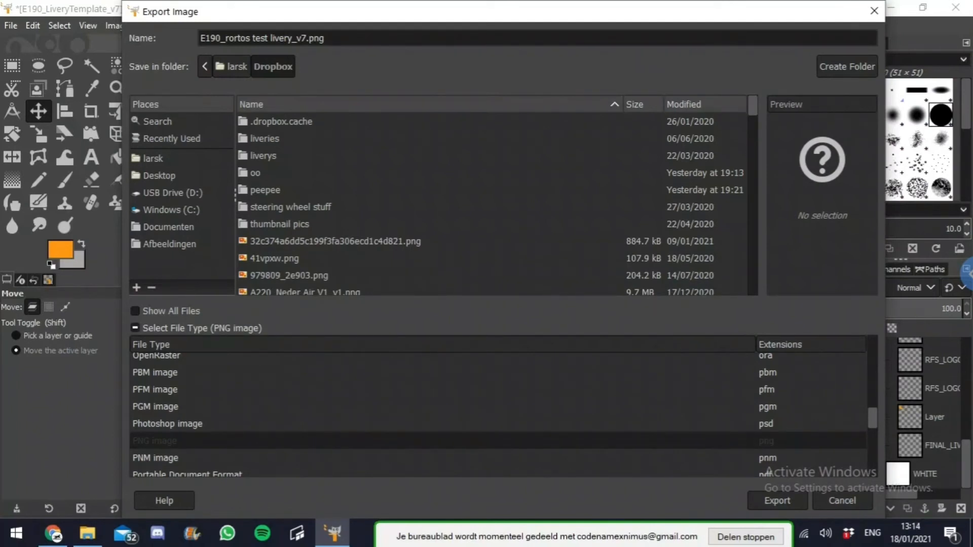
pyautogui.click(777, 501)
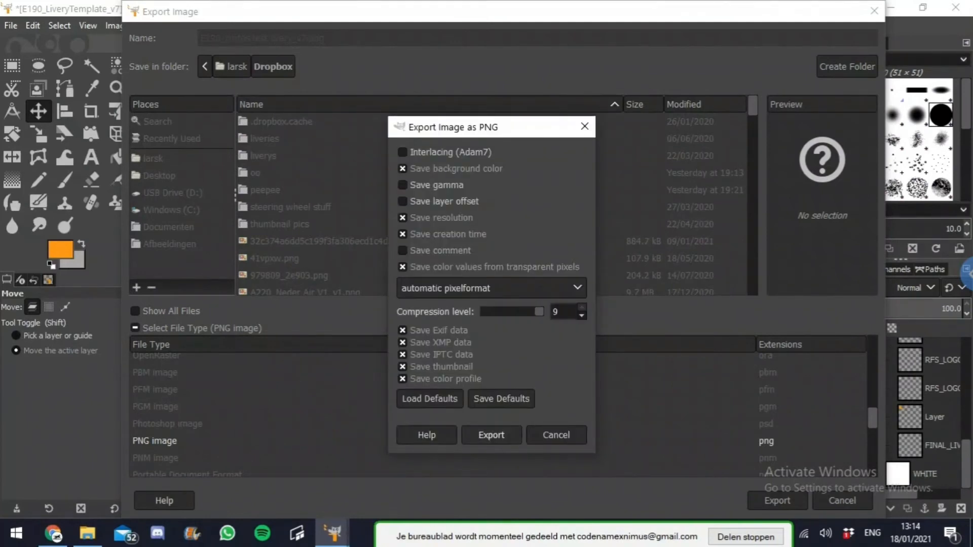
pyautogui.press('Return')
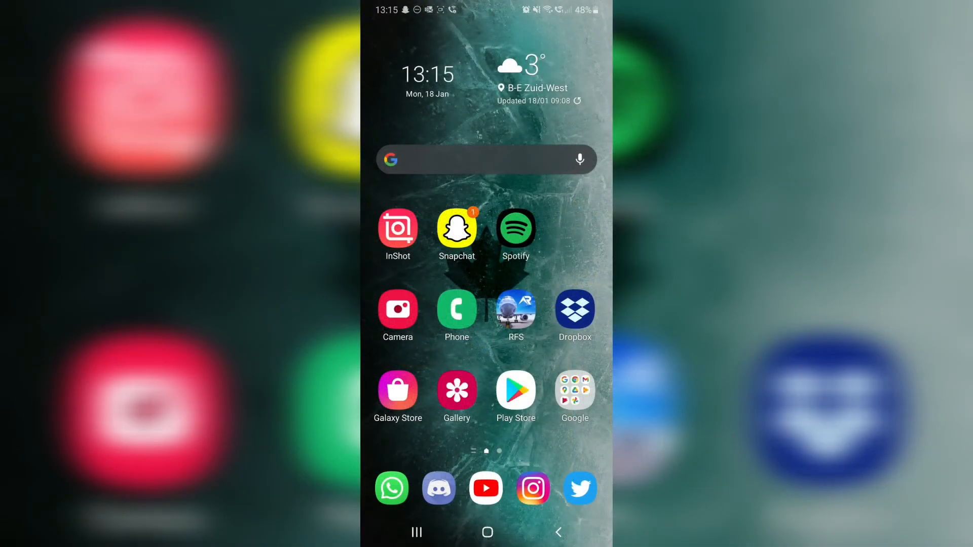
# Step: Switch to Dropbox on the phone and open E190_rortos test livery_v7.png from the recent files
pyautogui.click(575, 309)
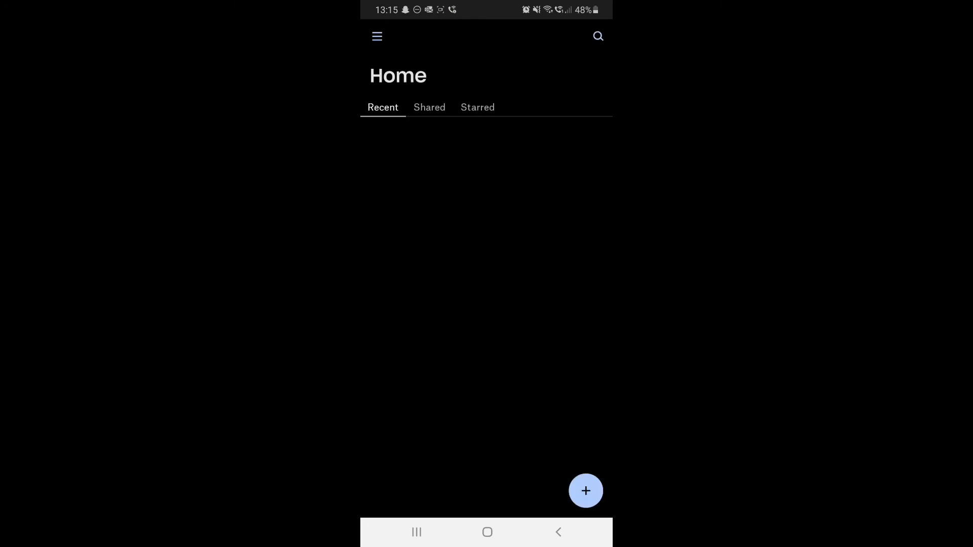
pyautogui.click(377, 36)
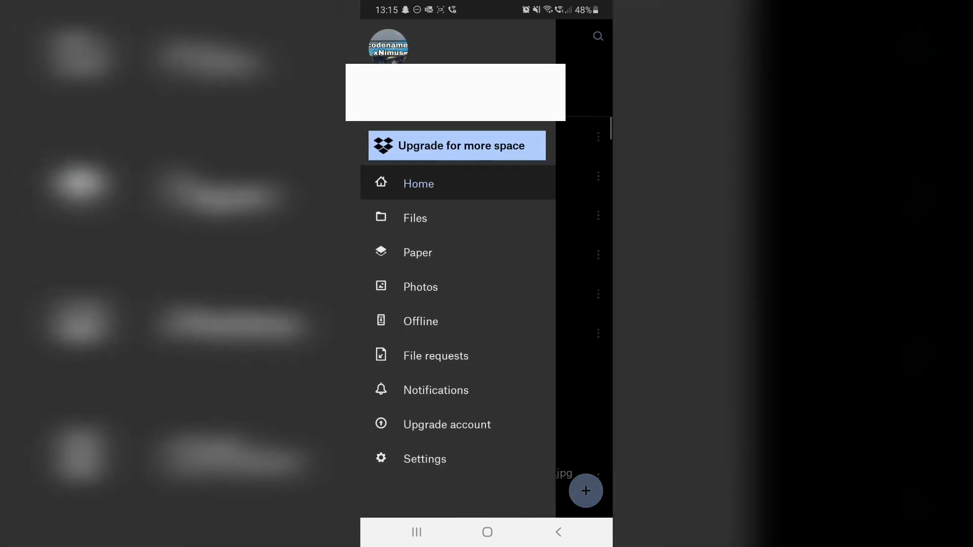
pyautogui.click(583, 274)
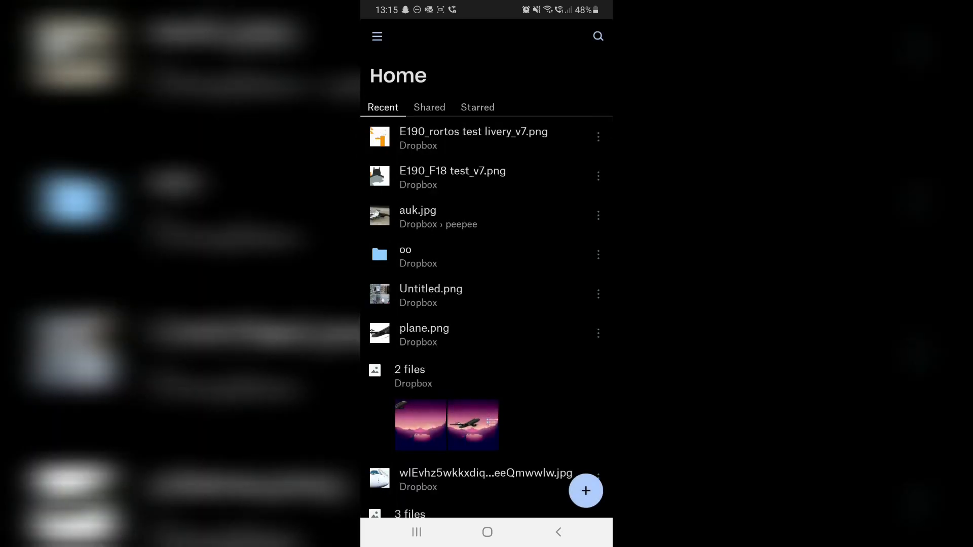
pyautogui.click(456, 137)
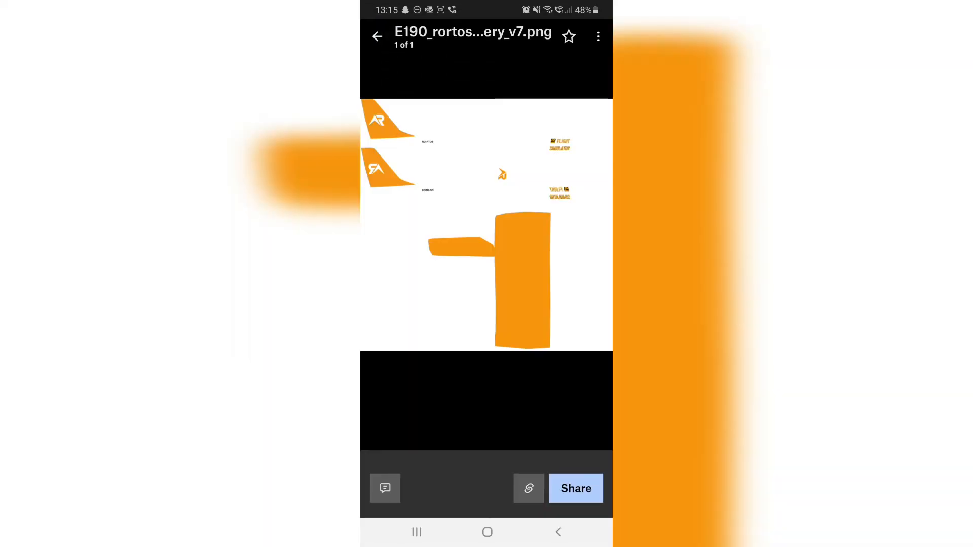
# Step: Export the opened livery PNG to the phone's Downloads folder and leave Dropbox
pyautogui.click(598, 36)
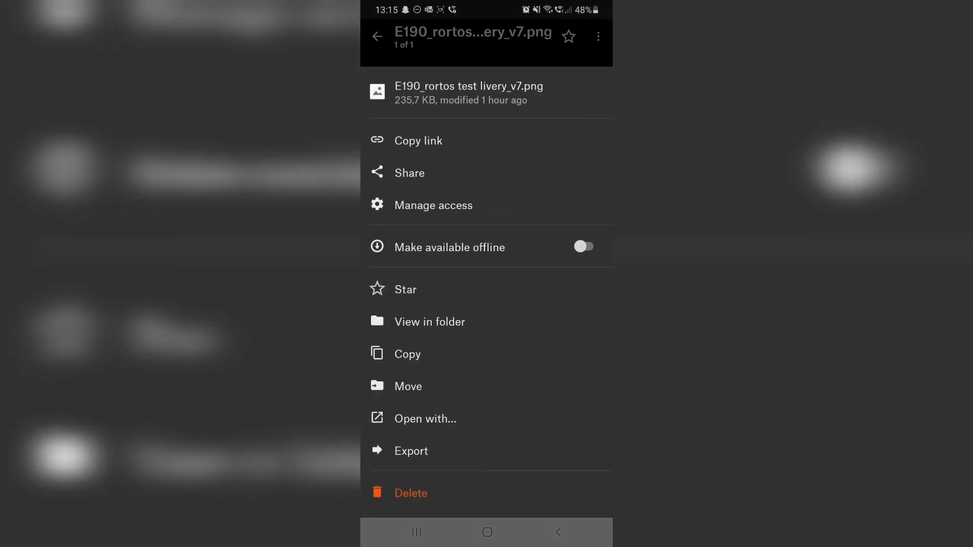
pyautogui.click(411, 450)
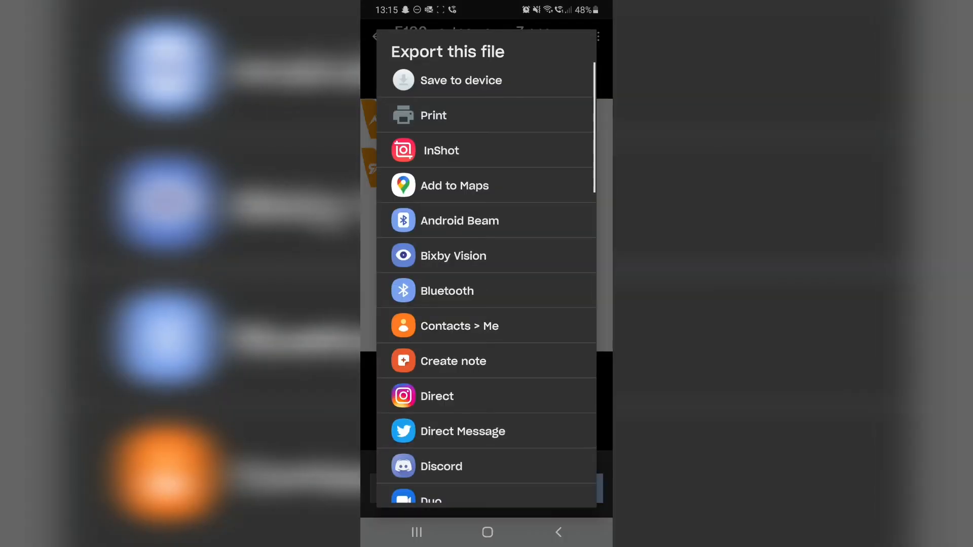
pyautogui.click(446, 81)
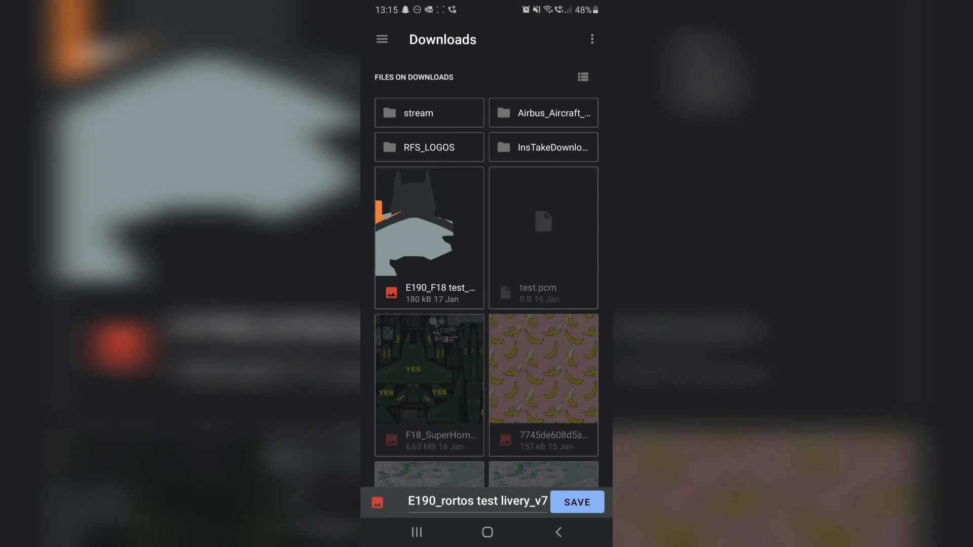
pyautogui.click(577, 502)
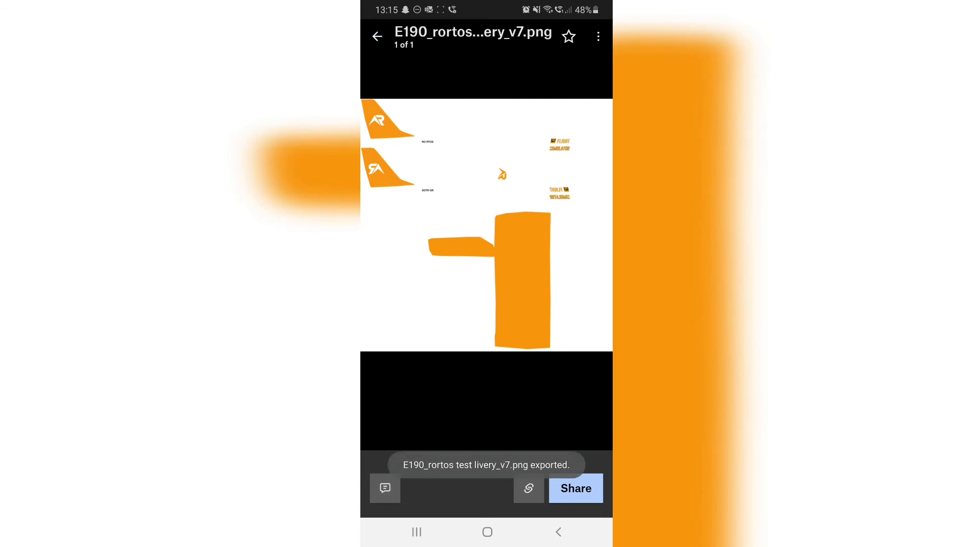
pyautogui.click(487, 532)
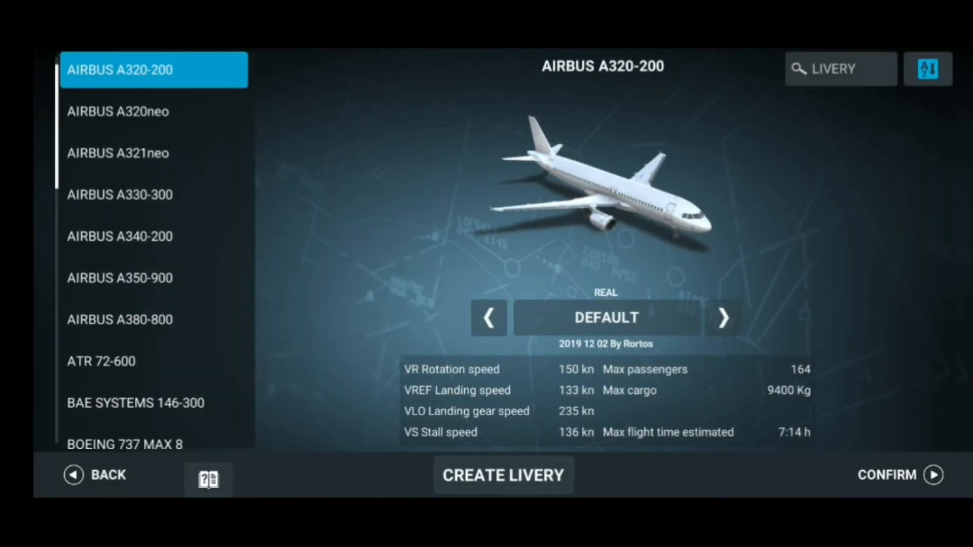
# Step: In Real Flight Simulator, select the Embraer 190 and create a livery from the PNG image in the Gallery
pyautogui.scroll(-8, 154, 253)
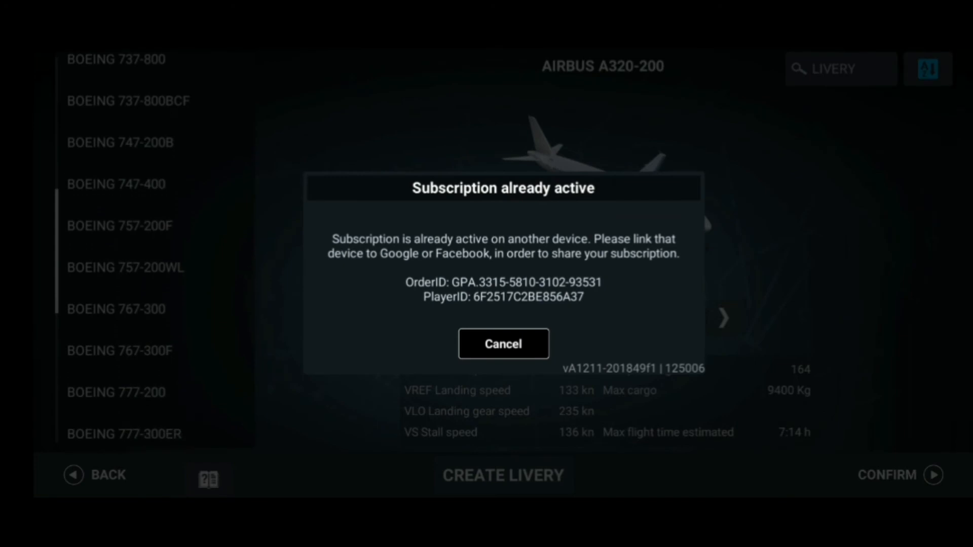
pyautogui.press('Escape')
pyautogui.scroll(-3, 155, 249)
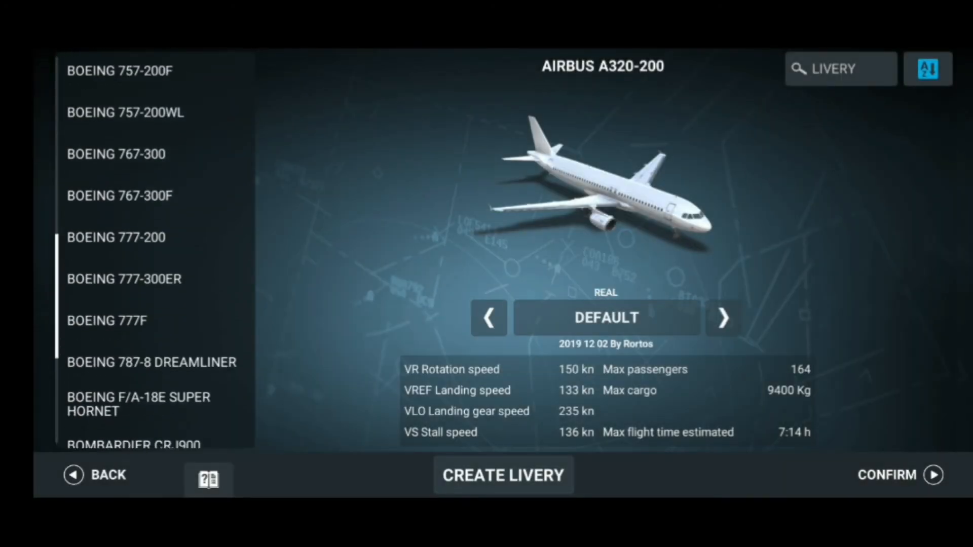
pyautogui.scroll(3, 155, 249)
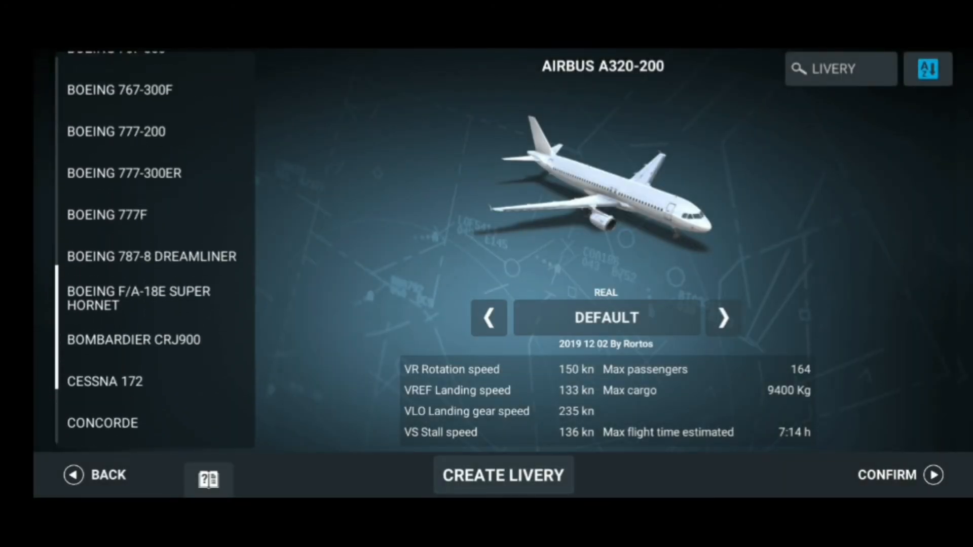
pyautogui.scroll(-3, 153, 249)
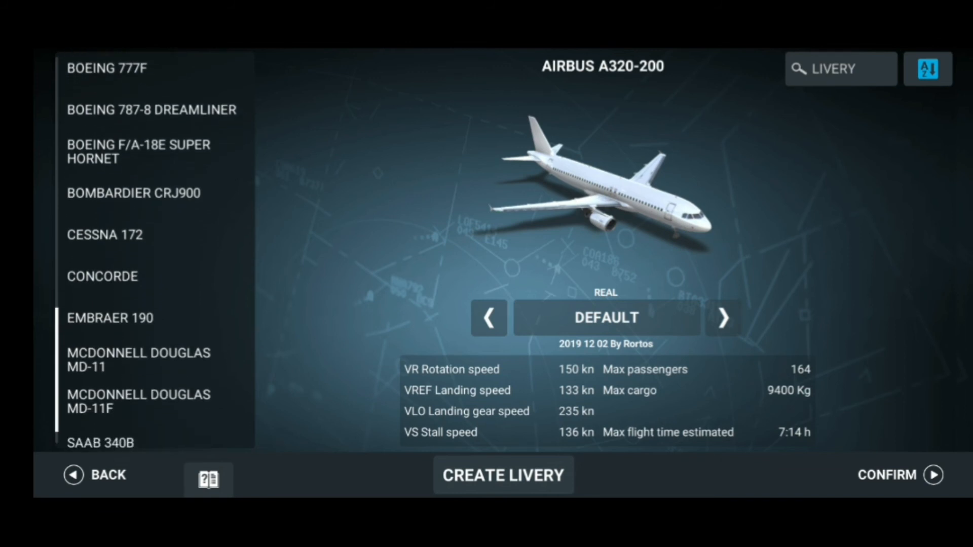
pyautogui.click(154, 318)
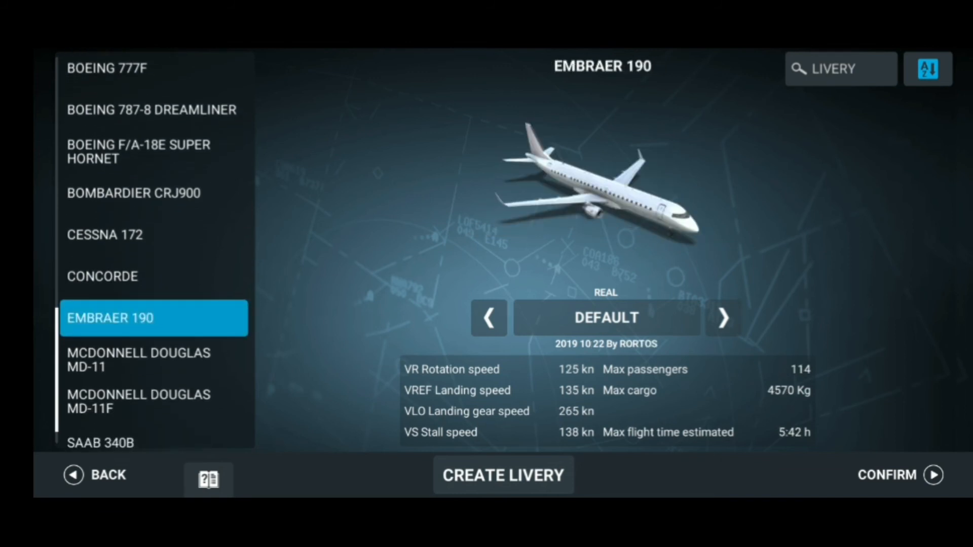
pyautogui.click(503, 475)
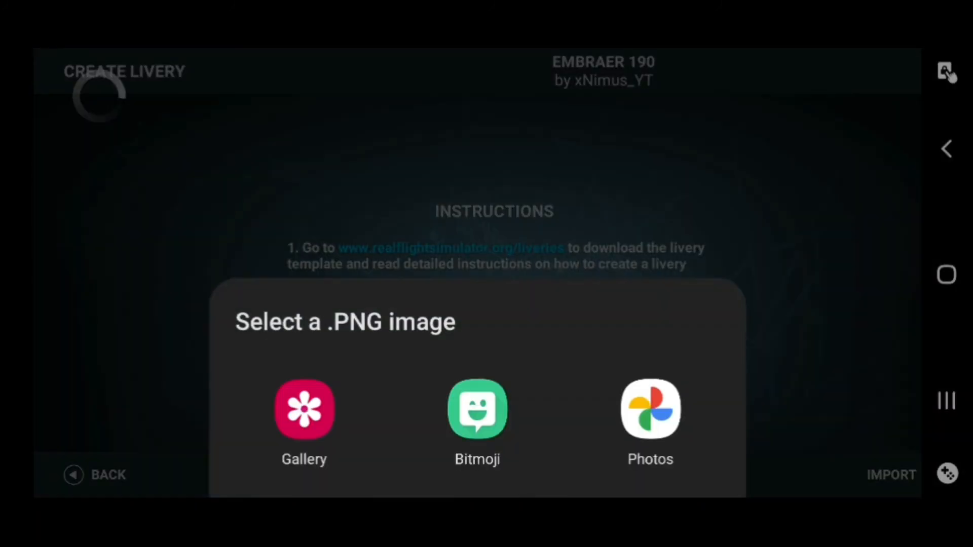
pyautogui.click(304, 410)
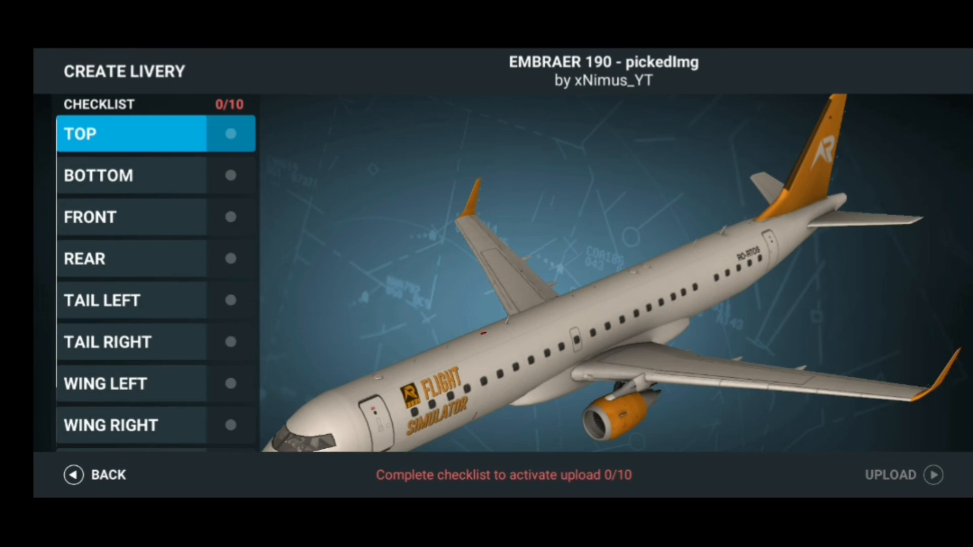
# Step: Examine the imported livery on the Embraer 190 model in the rear, tail left, front and top views
pyautogui.click(131, 258)
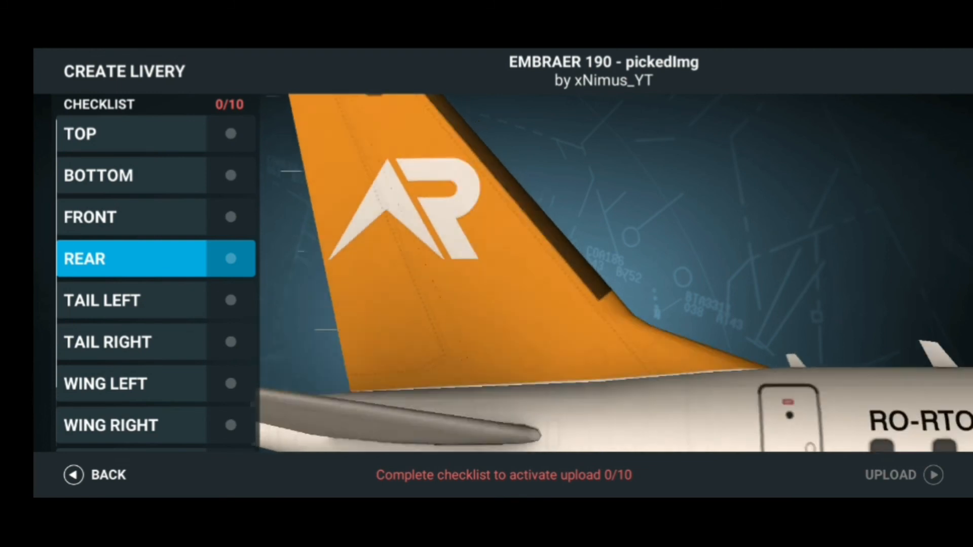
pyautogui.click(131, 300)
pyautogui.click(132, 217)
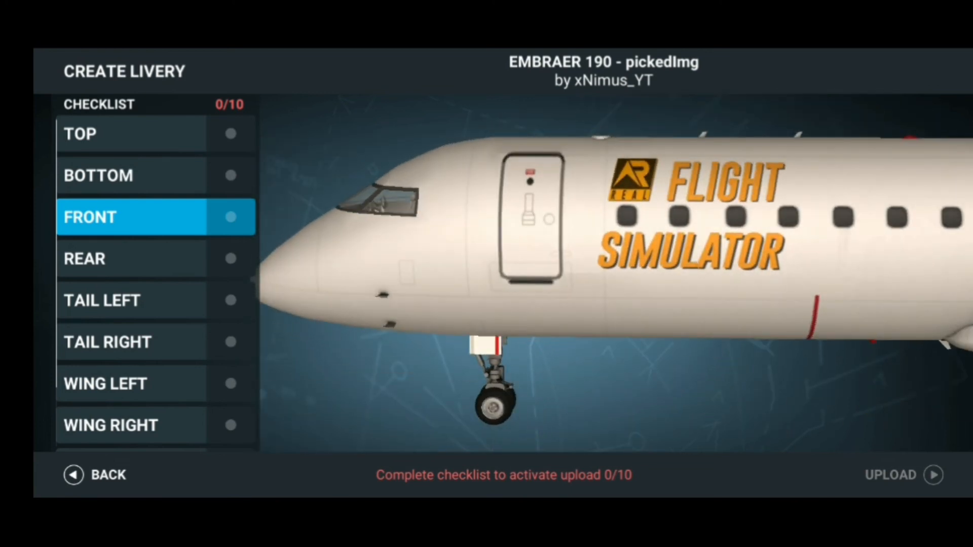
pyautogui.click(130, 133)
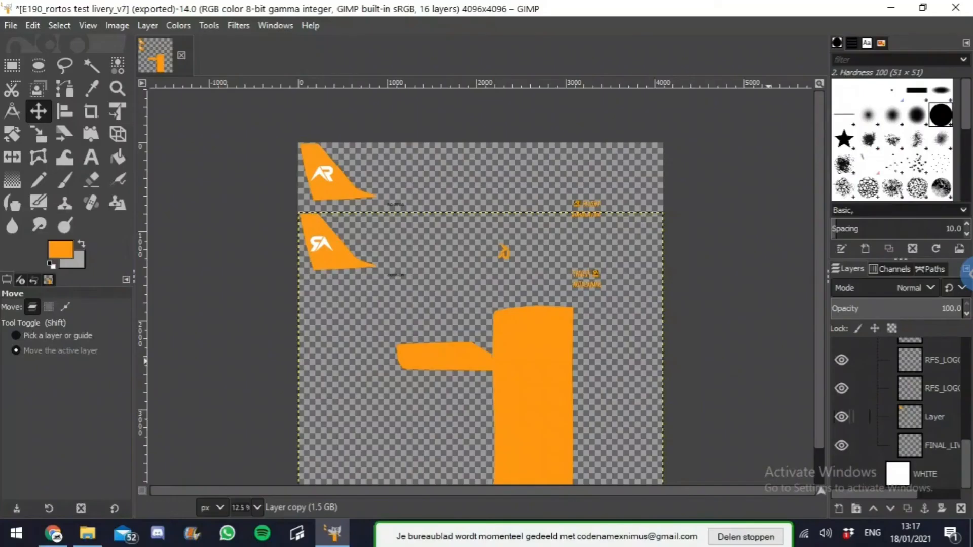
# Step: Back in GIMP, flip the orange RFS logo layer in the middle of the livery sheet vertically
pyautogui.scroll(5, 897, 413)
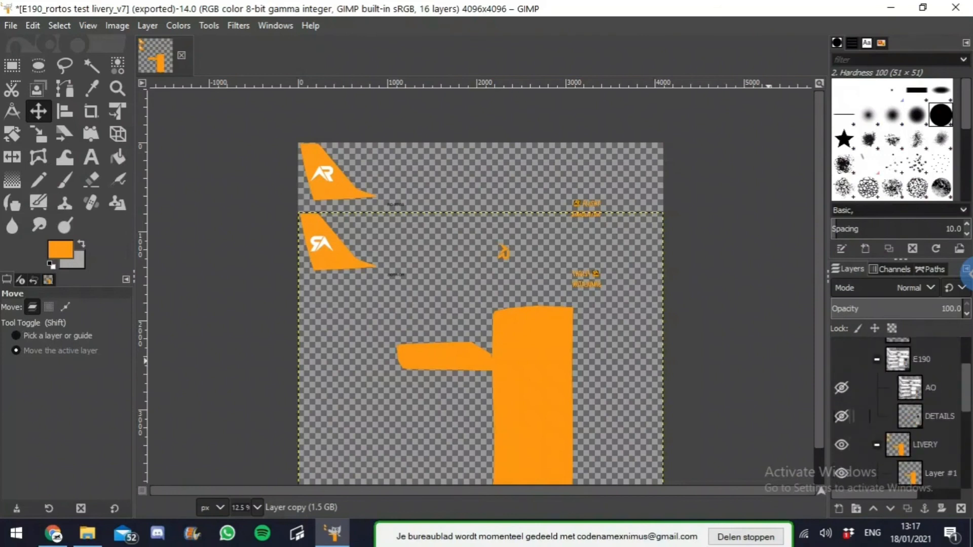
pyautogui.click(933, 458)
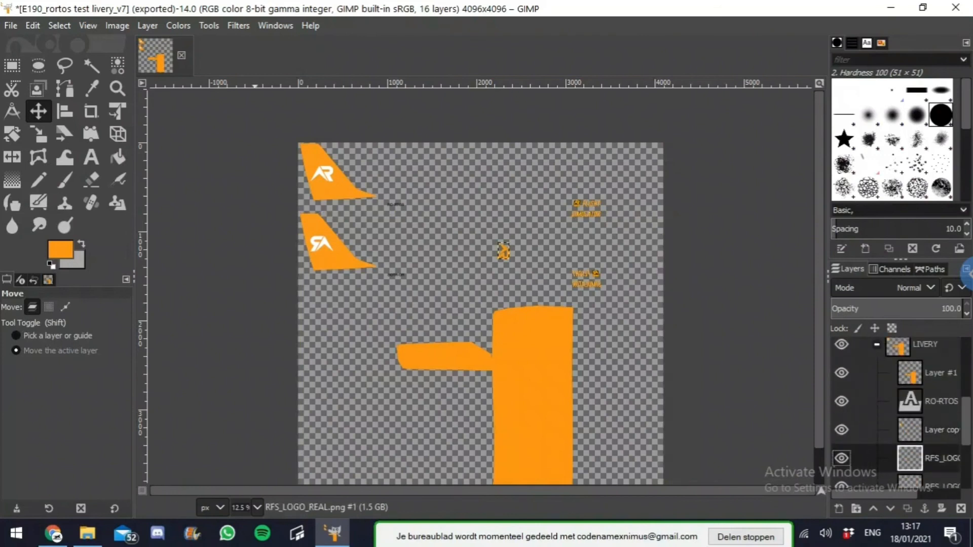
pyautogui.click(148, 25)
pyautogui.moveTo(175, 220)
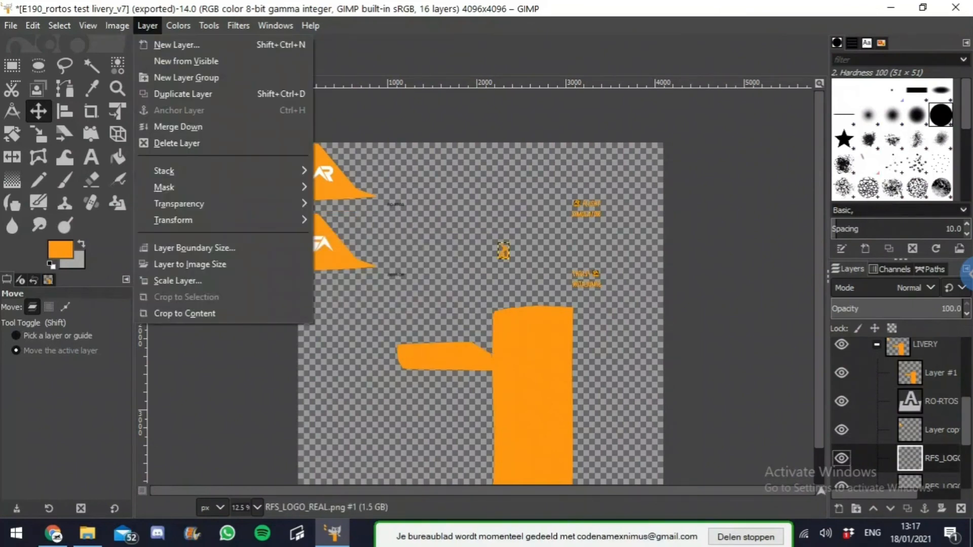
pyautogui.press('Escape')
pyautogui.press('1')
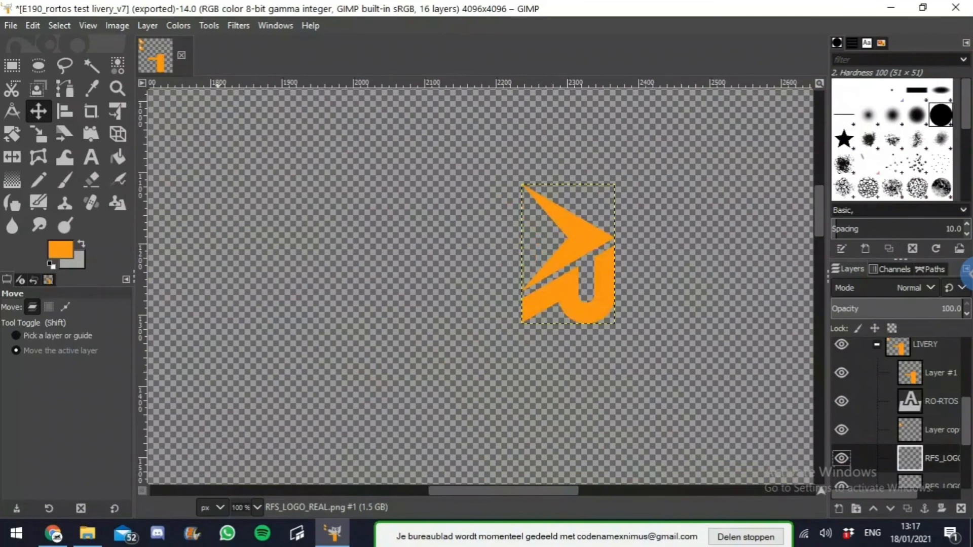
pyautogui.click(147, 25)
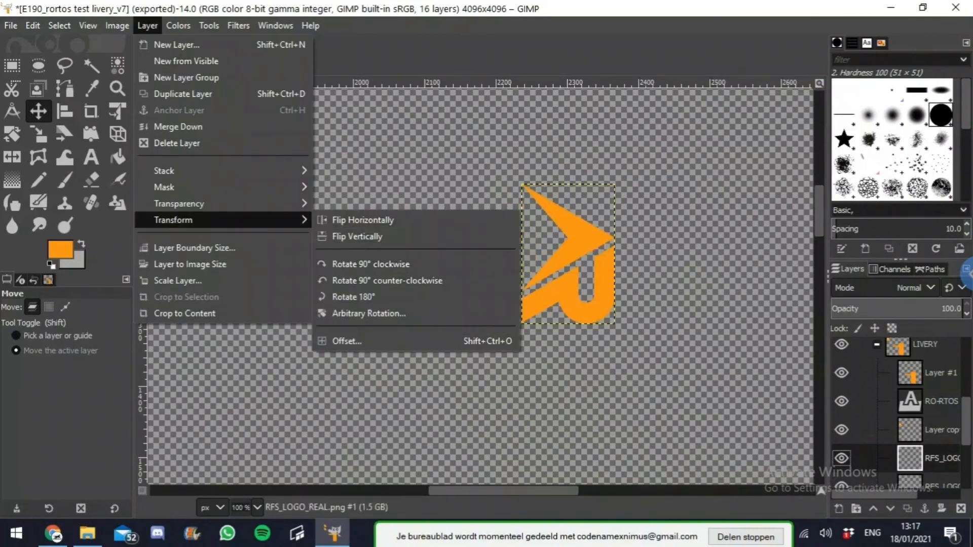
pyautogui.click(357, 237)
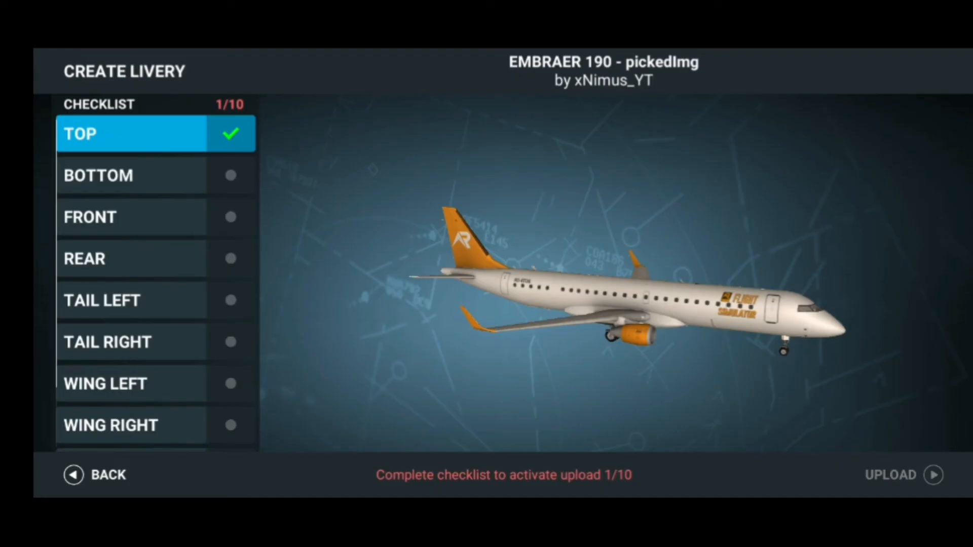
# Step: Complete the livery checklist by reviewing the bottom, front, rear, tail, wing and fuselage views of the Embraer 190
pyautogui.click(132, 175)
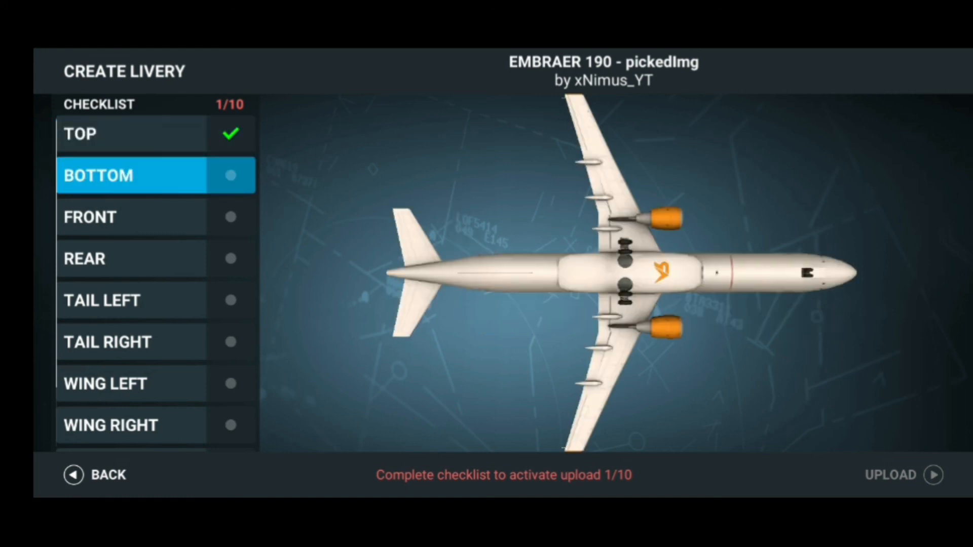
pyautogui.click(132, 217)
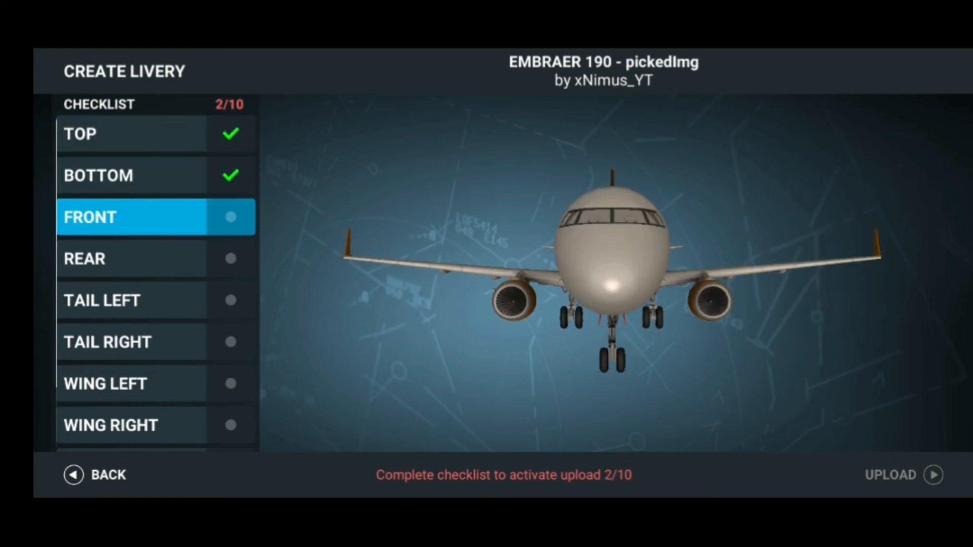
pyautogui.click(132, 259)
pyautogui.click(132, 300)
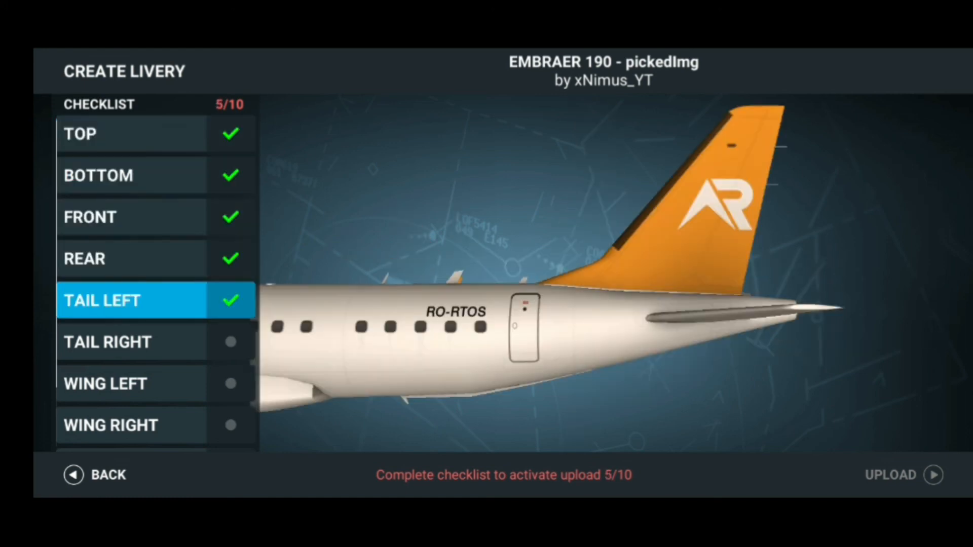
pyautogui.click(132, 342)
pyautogui.click(132, 383)
pyautogui.click(132, 426)
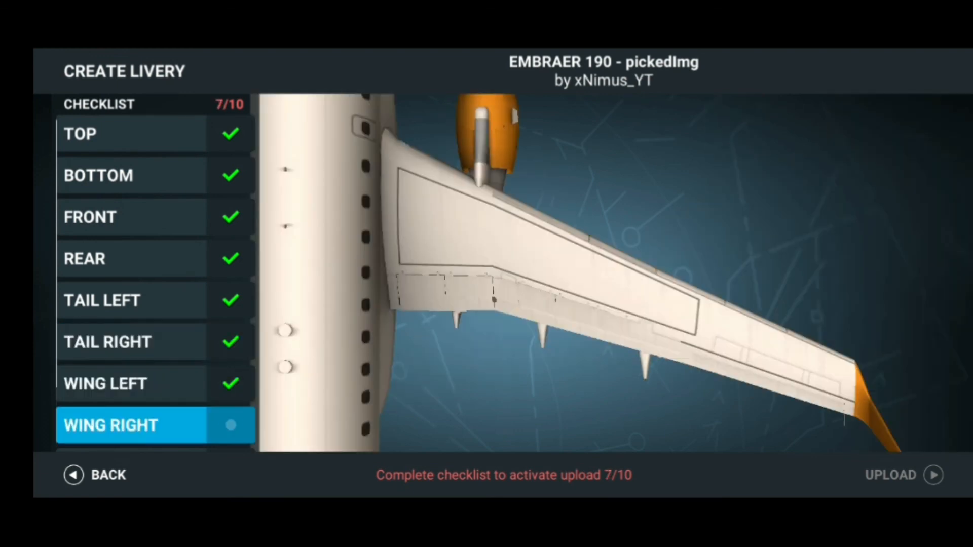
pyautogui.scroll(-2, 132, 284)
pyautogui.click(131, 392)
pyautogui.click(132, 434)
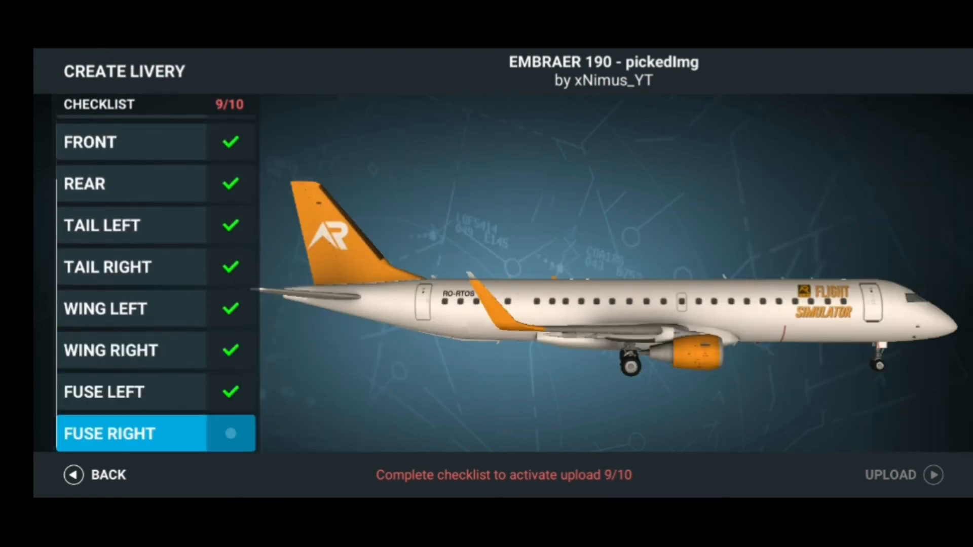
# Step: Proceed to the livery upload form and replace the livery name with "rortos DIY"
pyautogui.click(890, 475)
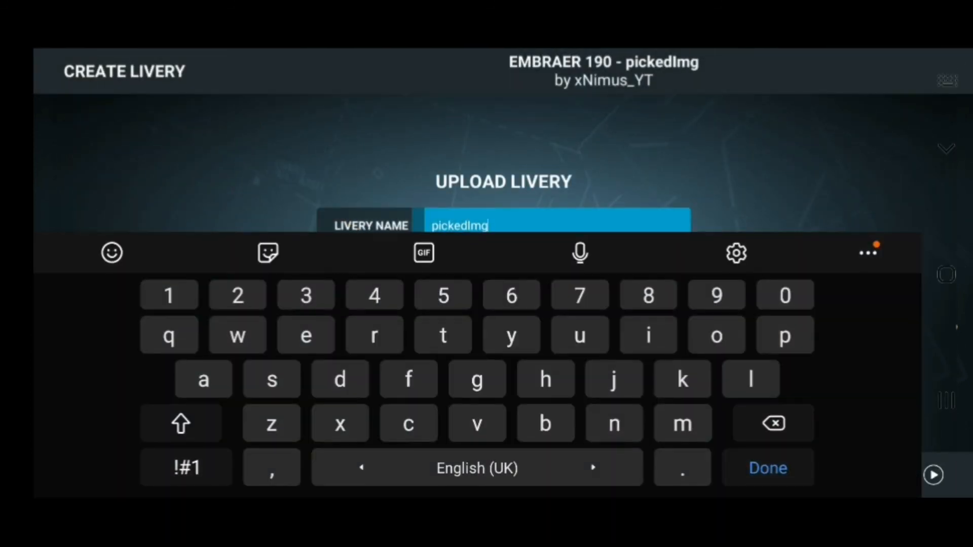
pyautogui.click(773, 423)
pyautogui.press('BackSpace')
pyautogui.press('BackSpace')
pyautogui.press('BackSpace')
pyautogui.press('BackSpace')
pyautogui.press('BackSpace')
pyautogui.press('BackSpace')
pyautogui.press('BackSpace')
pyautogui.press('BackSpace')
pyautogui.press('BackSpace')
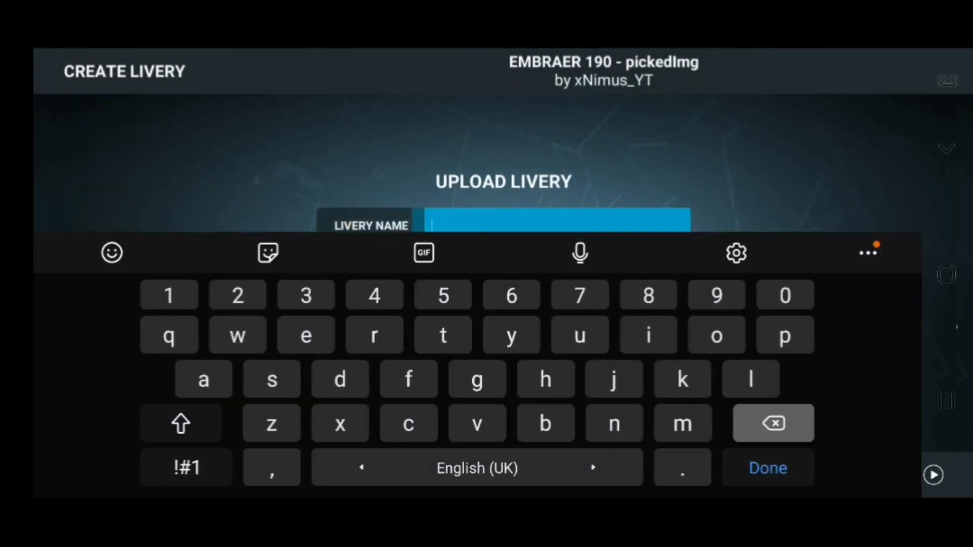
pyautogui.write('rortls')
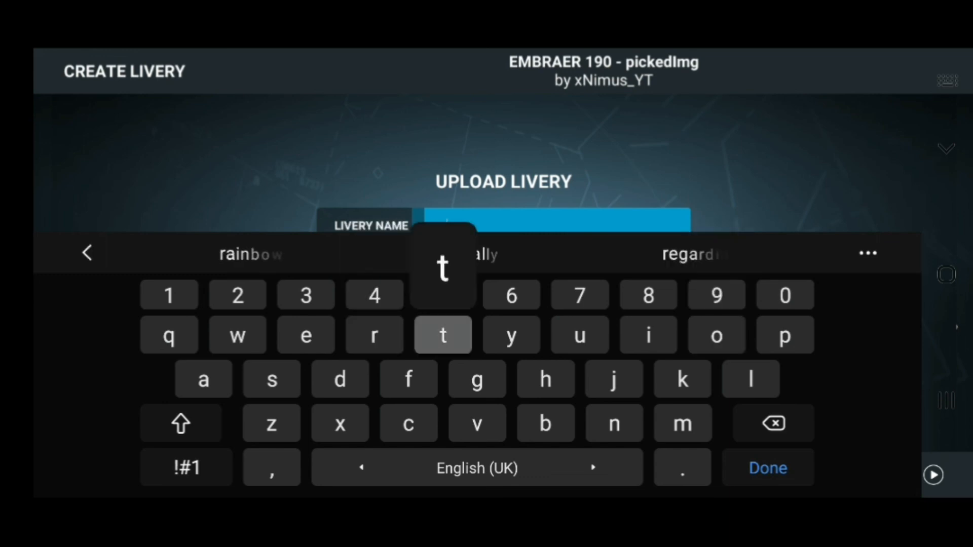
pyautogui.press('BackSpace')
pyautogui.press('BackSpace')
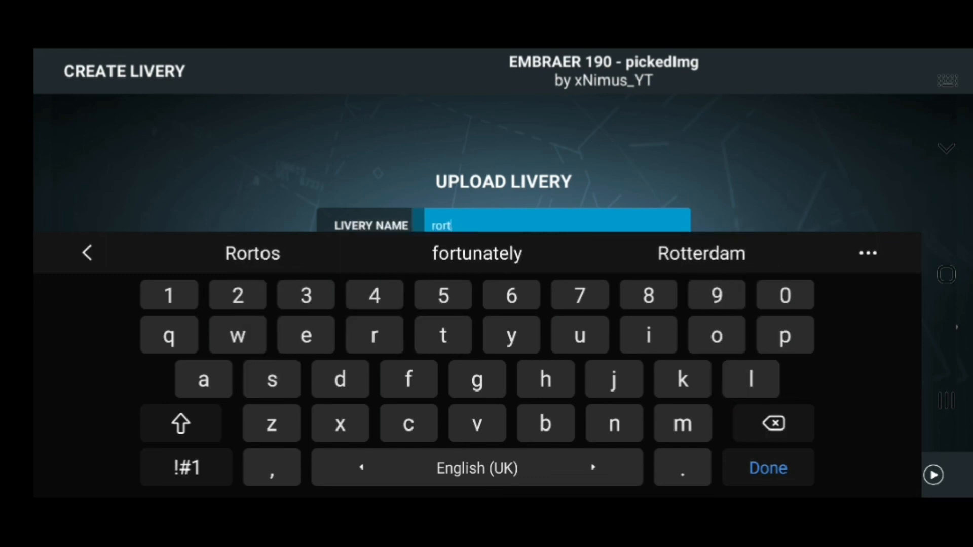
pyautogui.write('os')
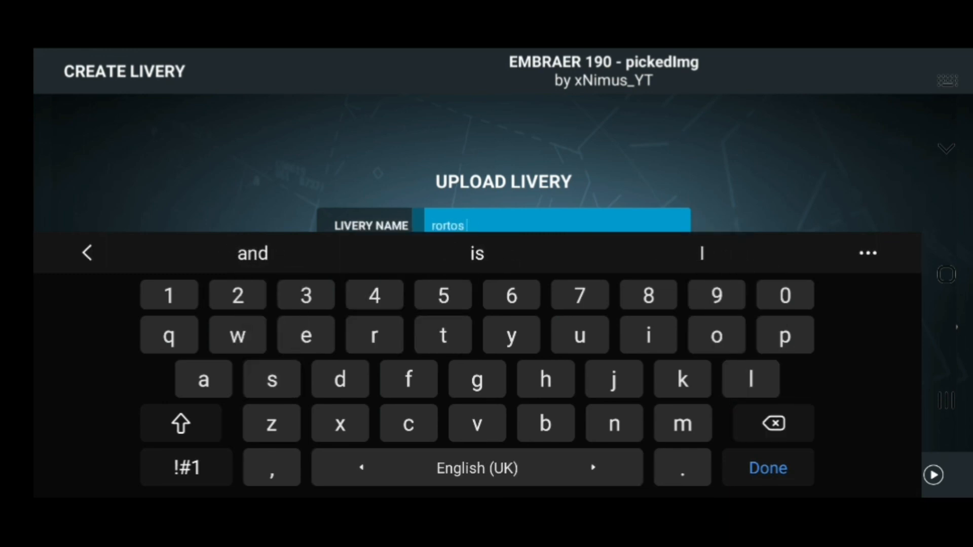
pyautogui.press('shift')
pyautogui.write('DIY')
pyautogui.press('Return')
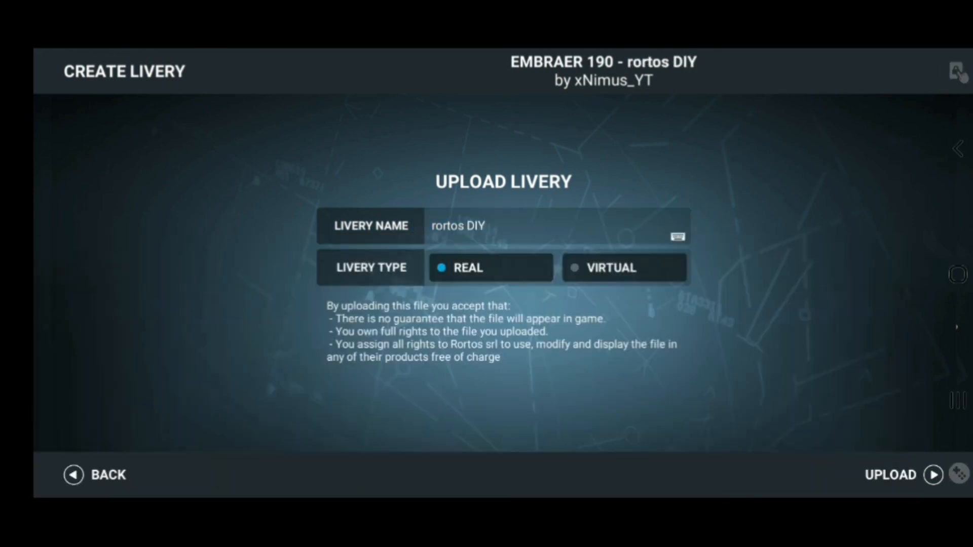
# Step: Set the livery type to Virtual, upload the livery and close the upload report
pyautogui.click(625, 268)
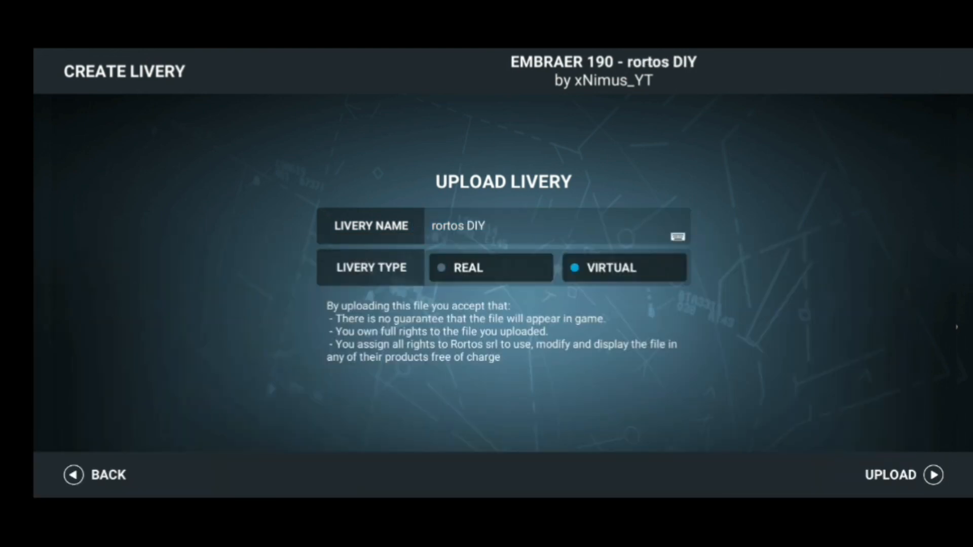
pyautogui.click(897, 475)
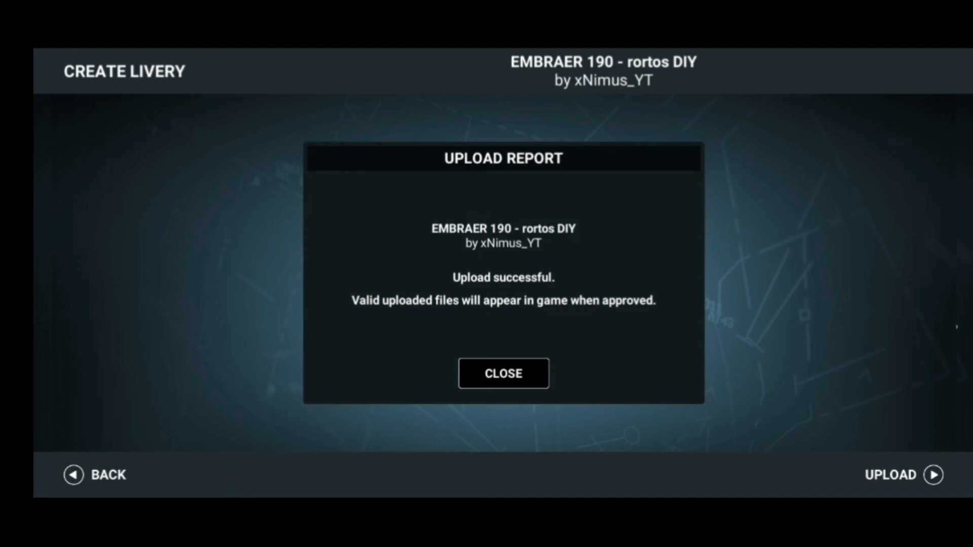
pyautogui.click(503, 373)
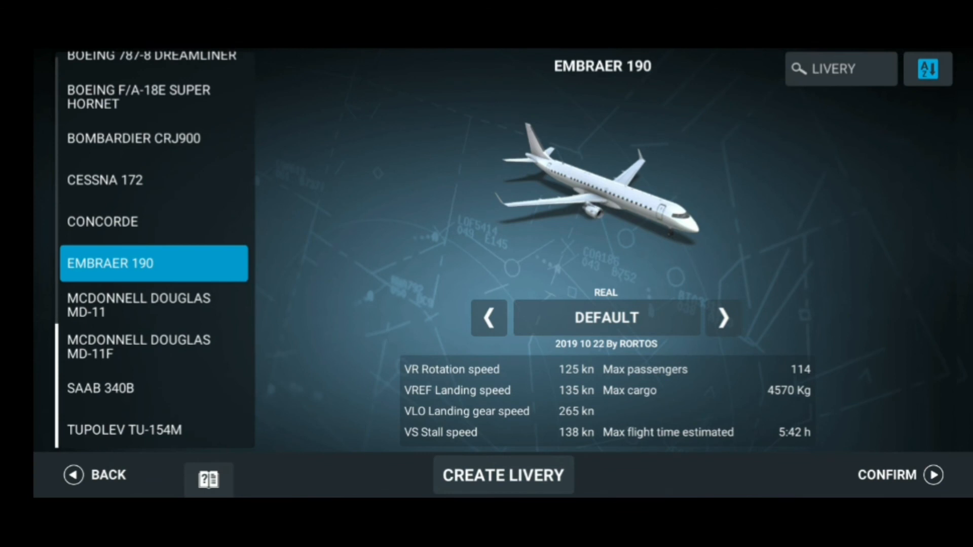